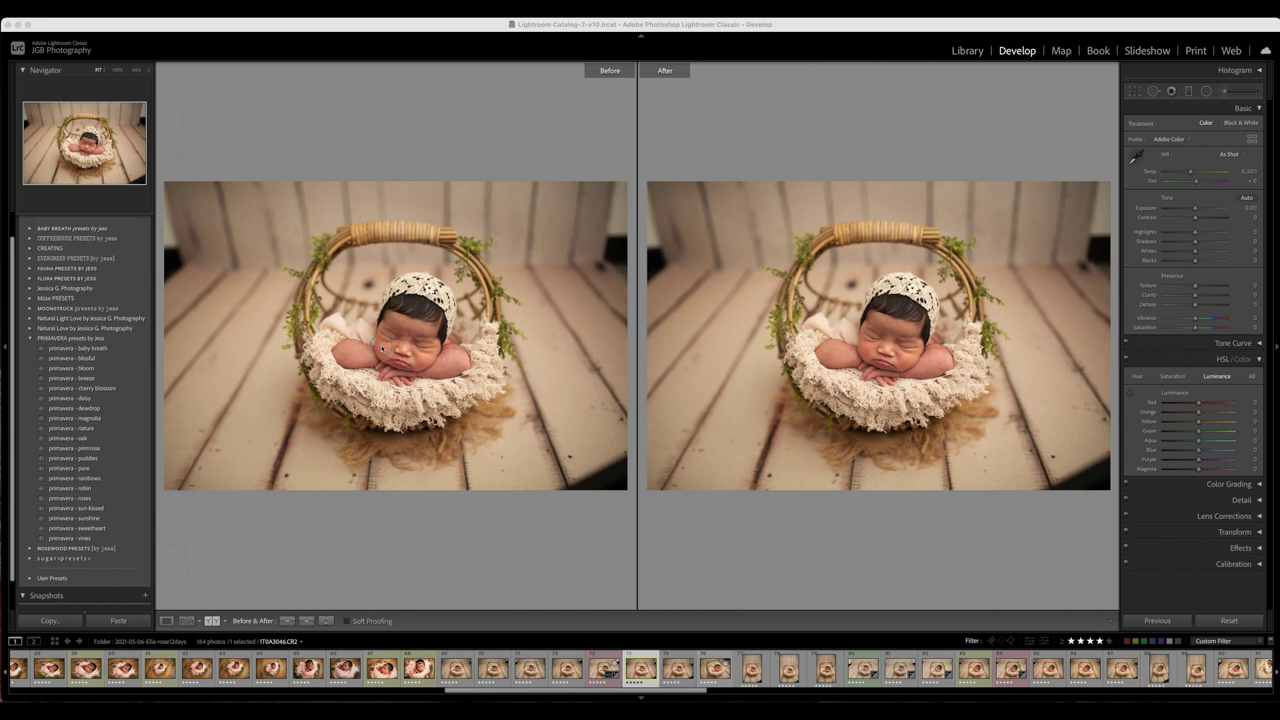
# Inspect the baby's face close up, and preview the PRIMAVERA presets from baby breath through sun-kissed on the basket photo
pyautogui.click(438, 333)
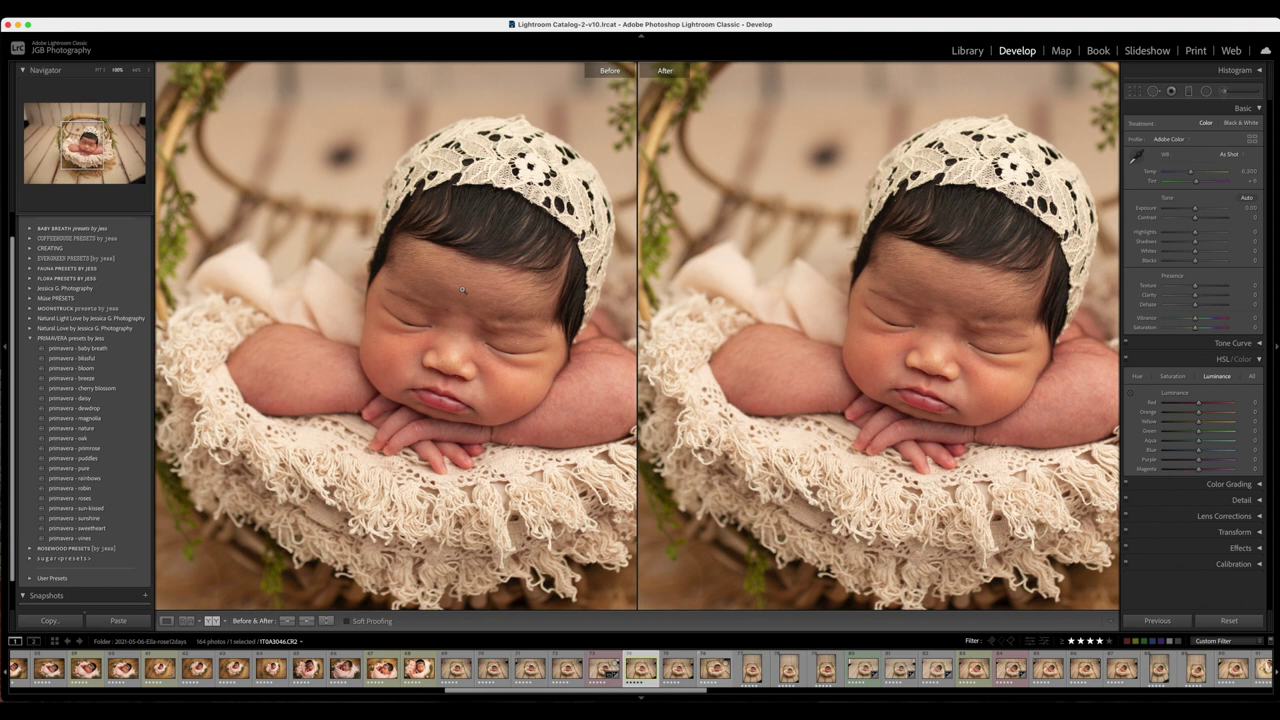
pyautogui.click(462, 290)
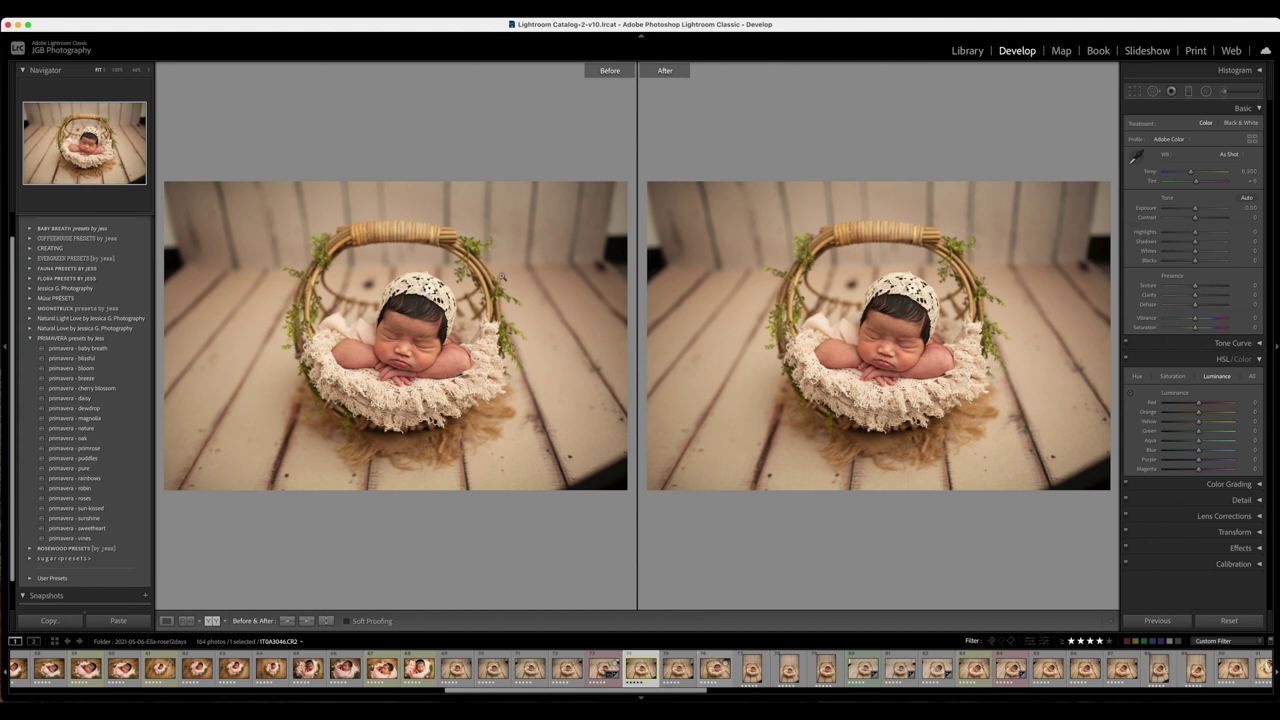
pyautogui.click(105, 349)
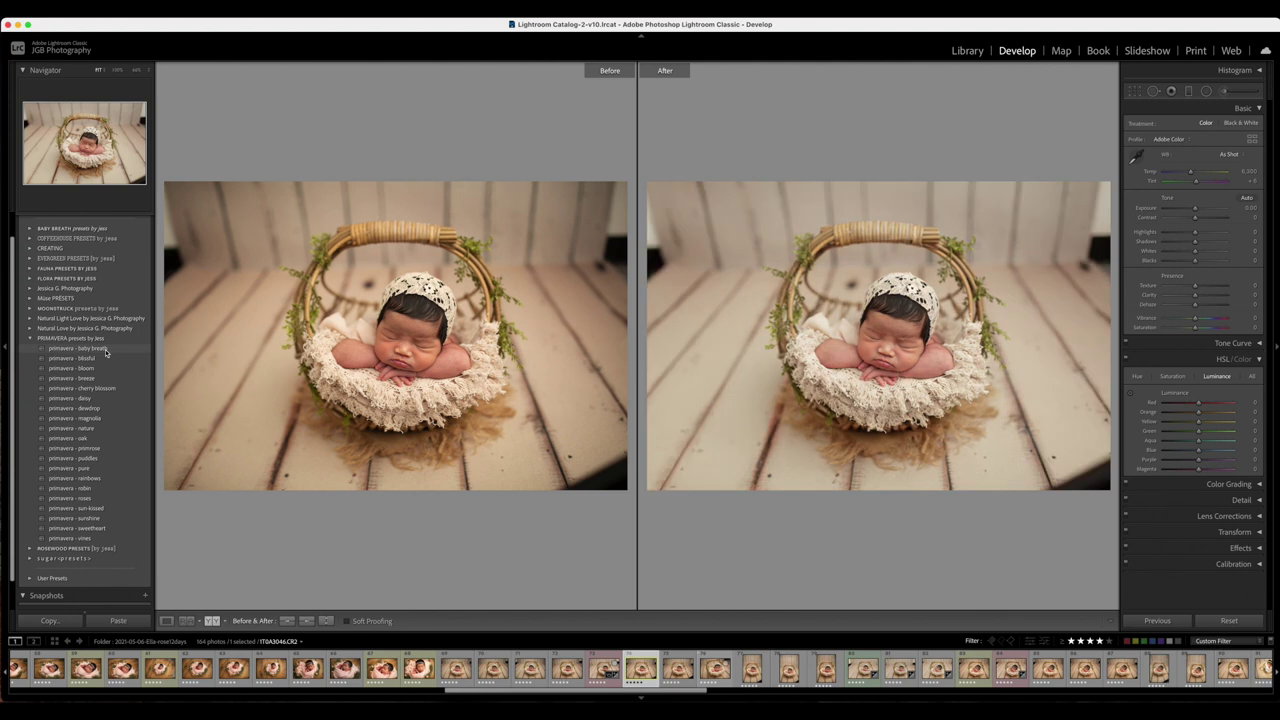
pyautogui.click(103, 364)
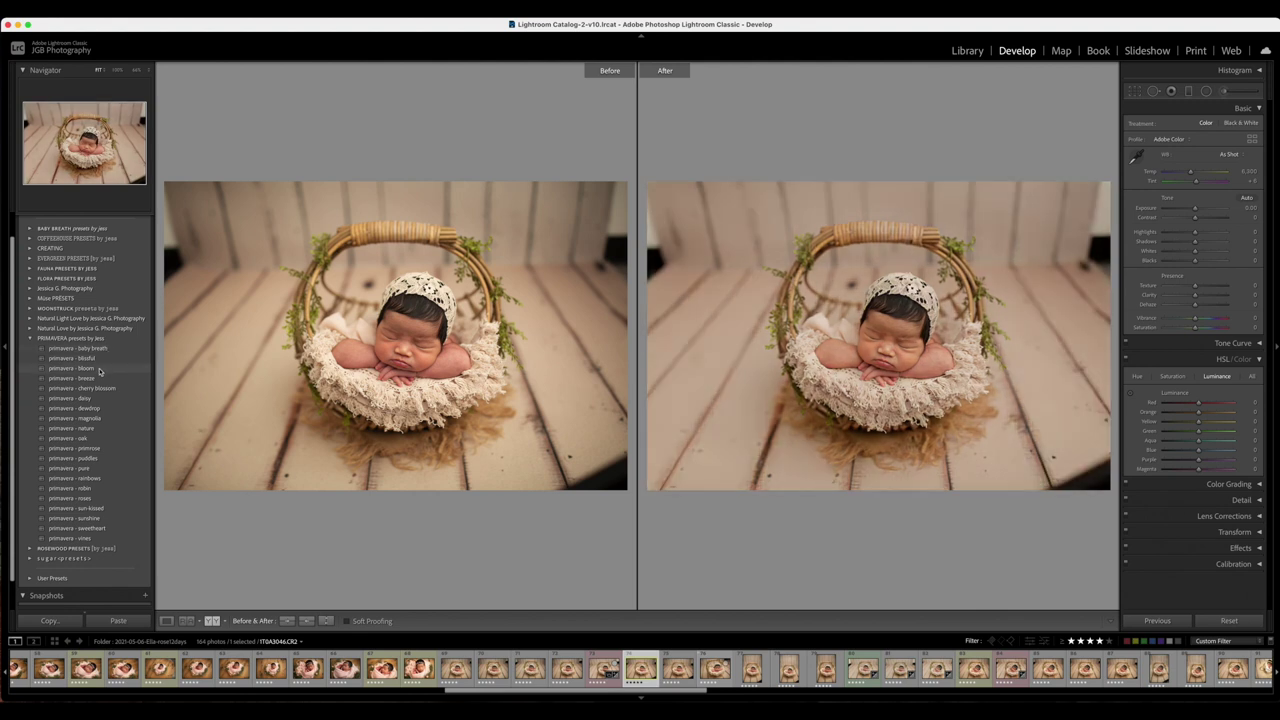
pyautogui.click(99, 369)
pyautogui.click(110, 378)
pyautogui.click(110, 398)
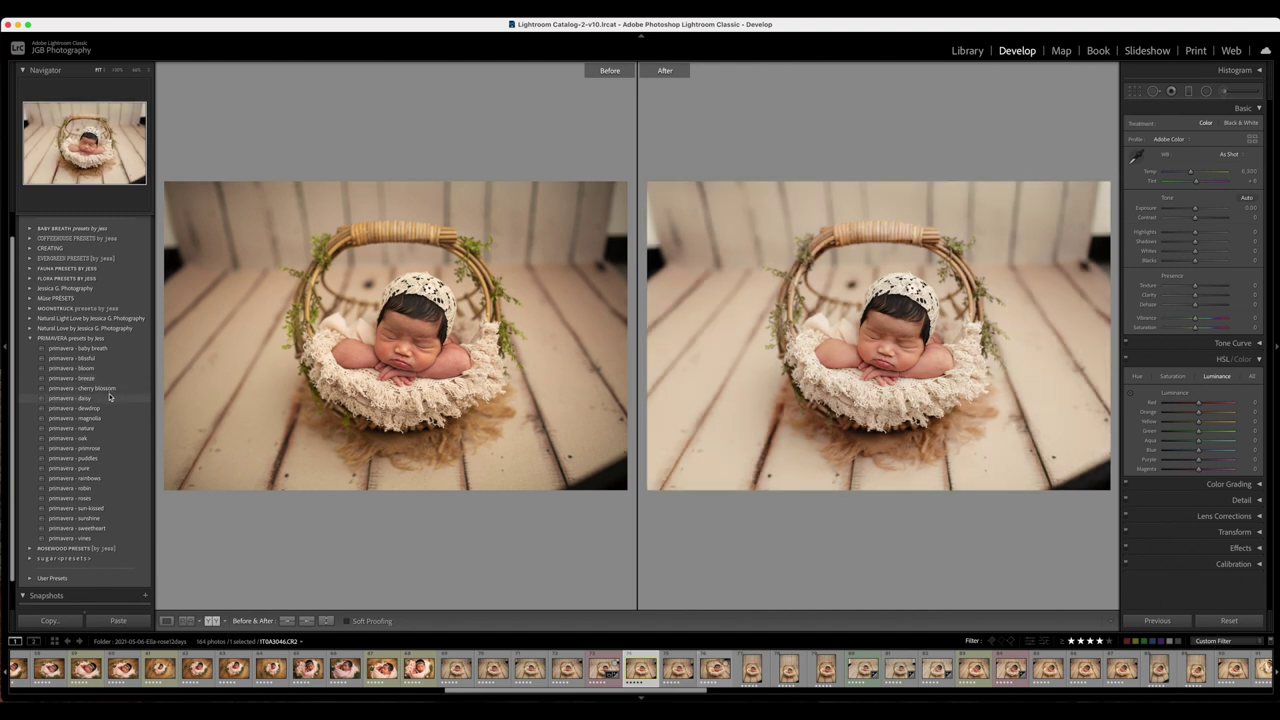
pyautogui.click(106, 406)
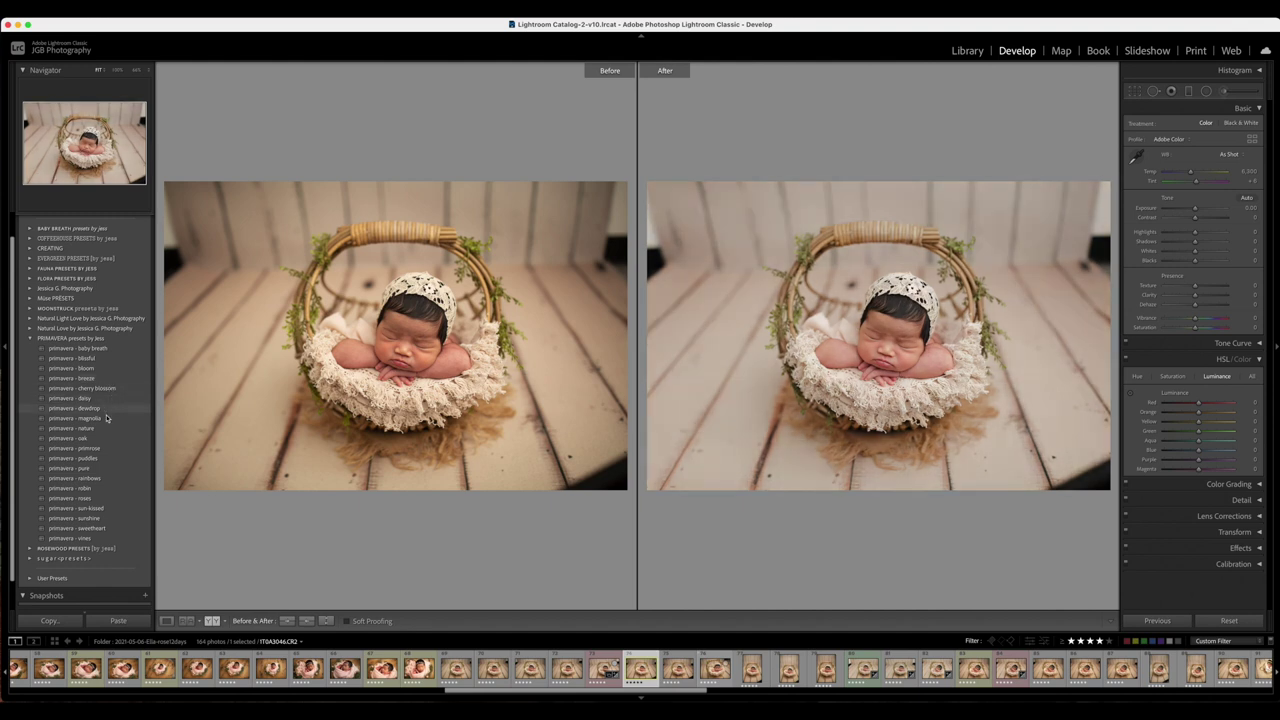
pyautogui.click(105, 418)
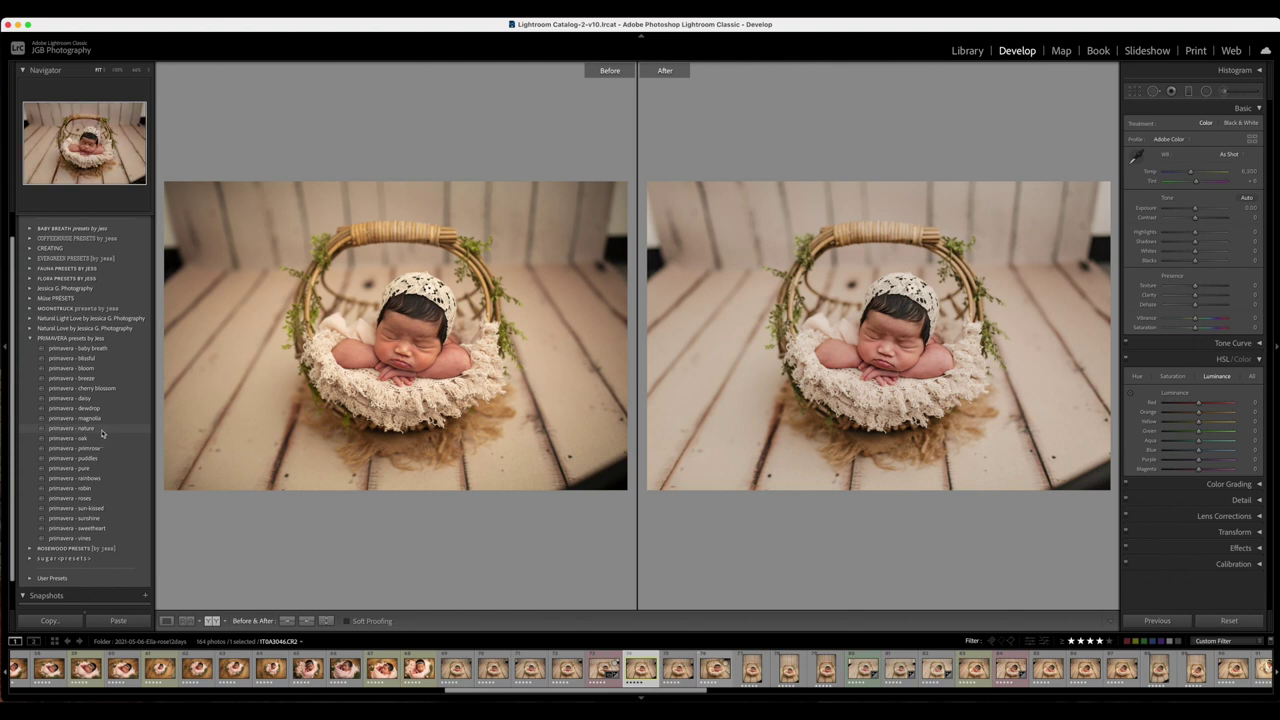
pyautogui.click(95, 437)
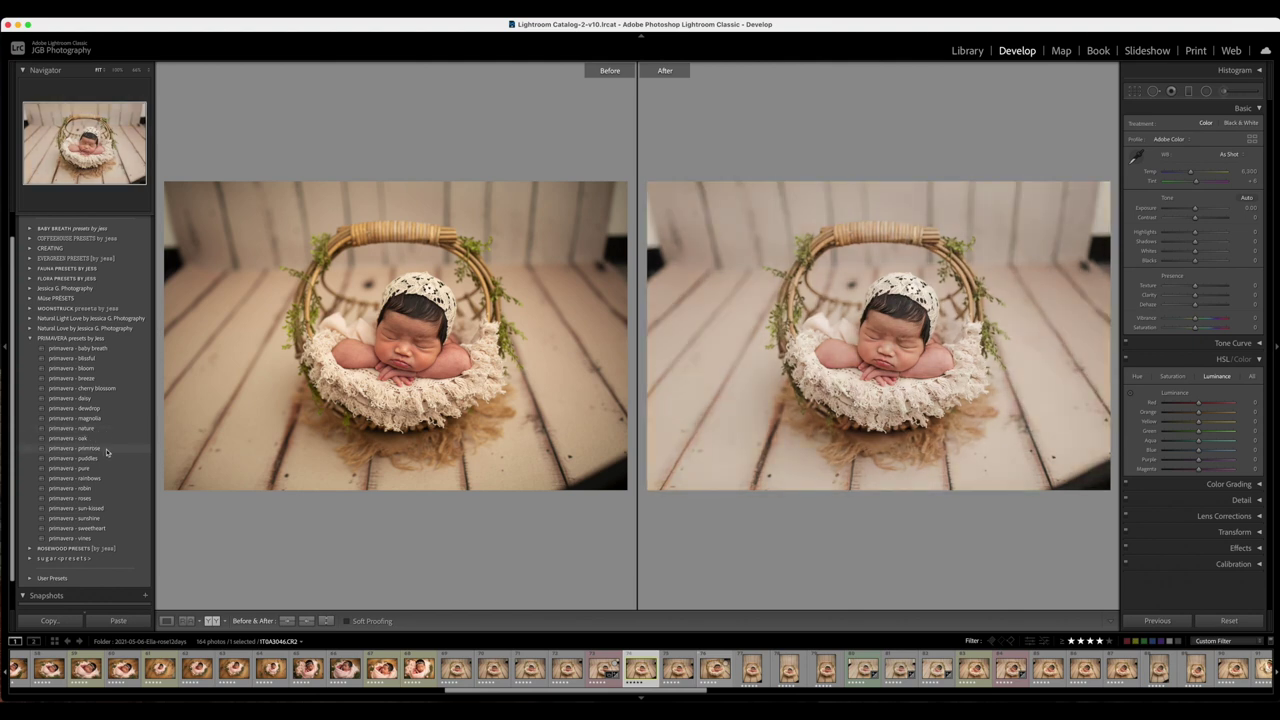
pyautogui.click(104, 458)
pyautogui.click(102, 468)
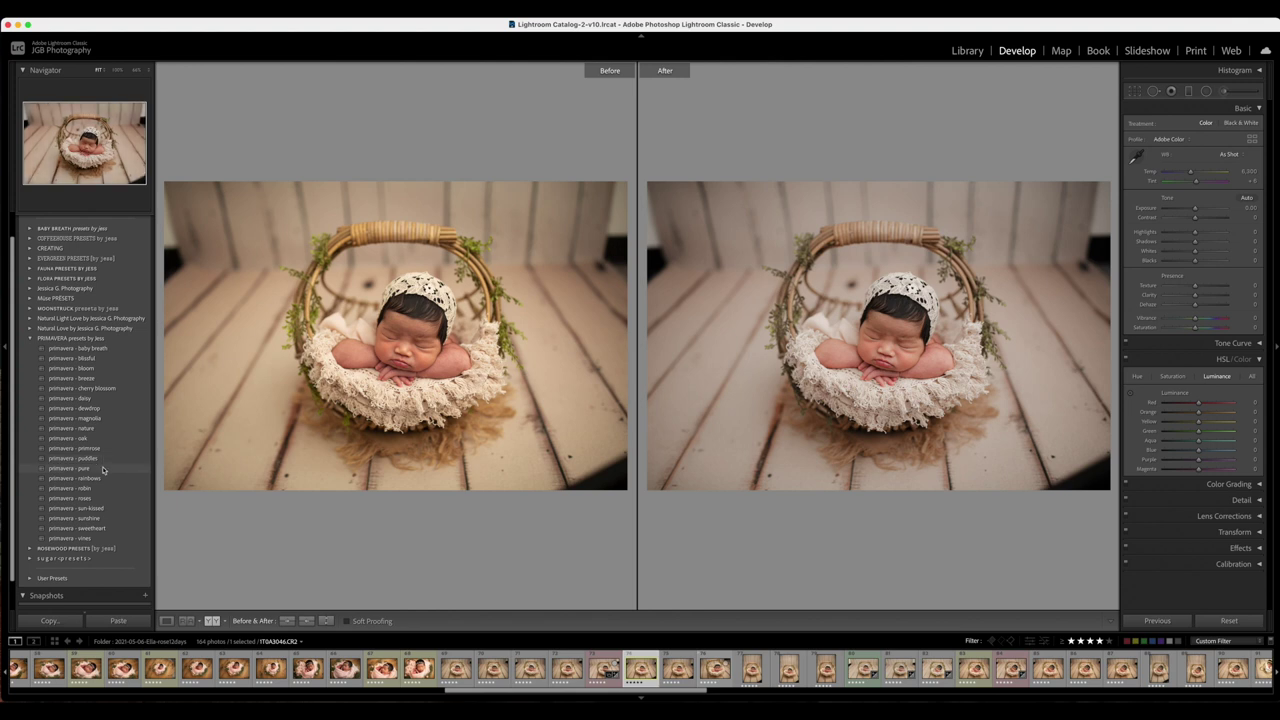
pyautogui.click(103, 480)
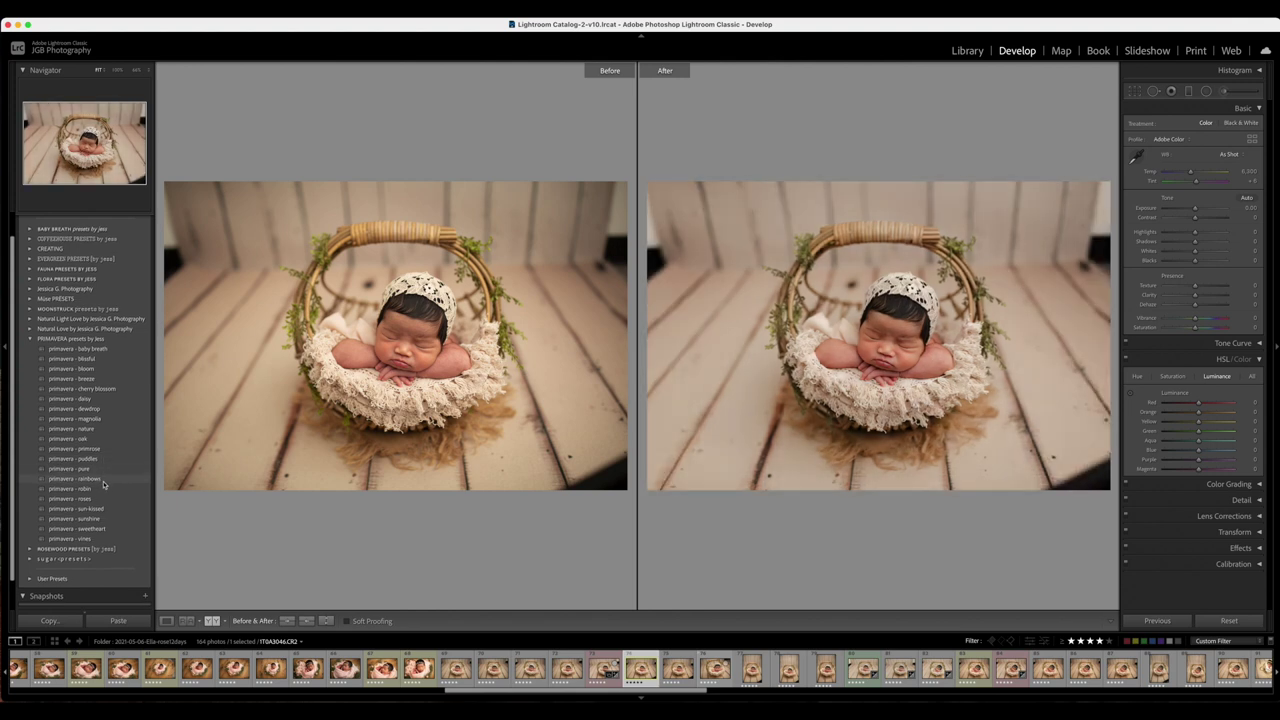
pyautogui.click(104, 490)
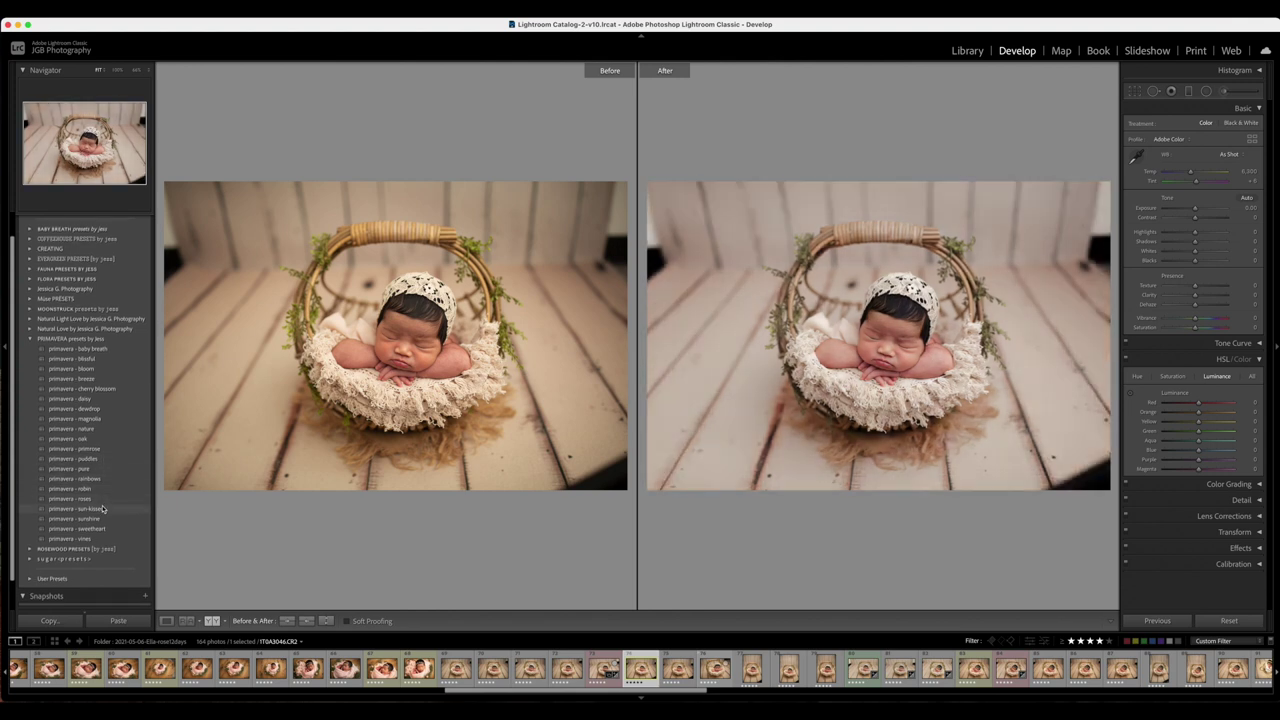
pyautogui.click(102, 510)
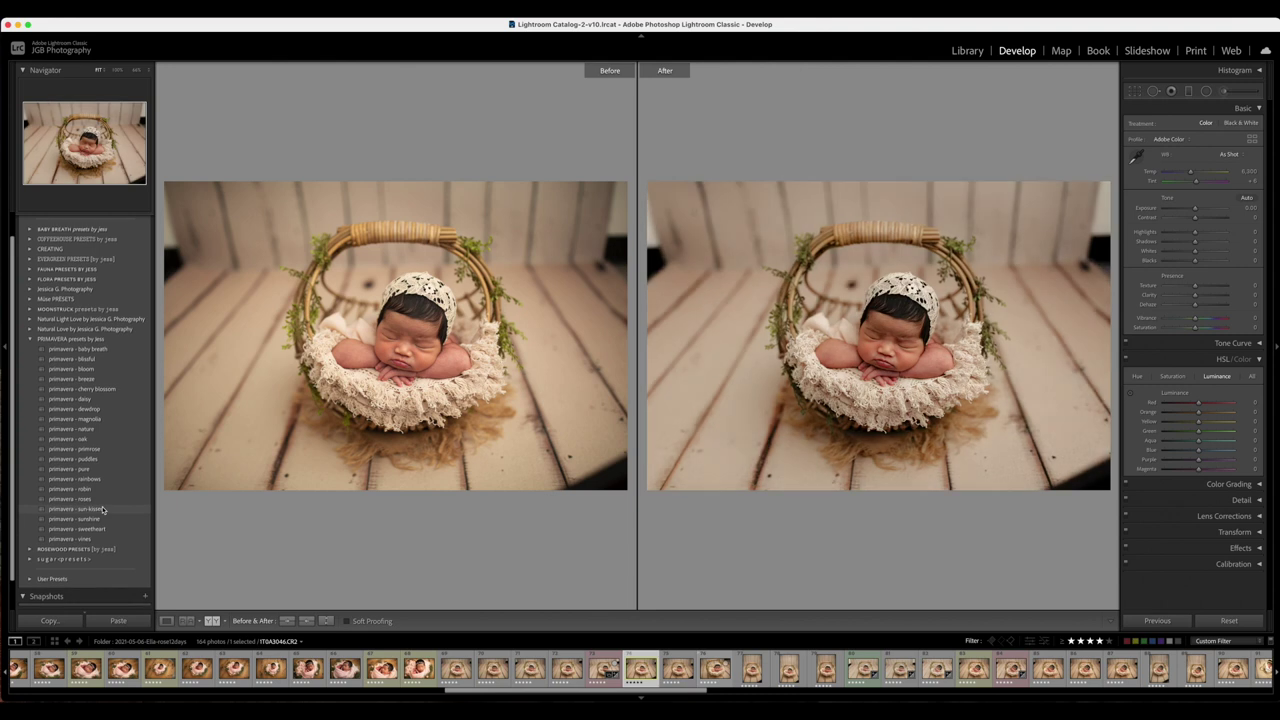
# Apply the "primavera - cherry blossom" preset to the basket photo and compare the baby's skin close up with the original
pyautogui.click(114, 389)
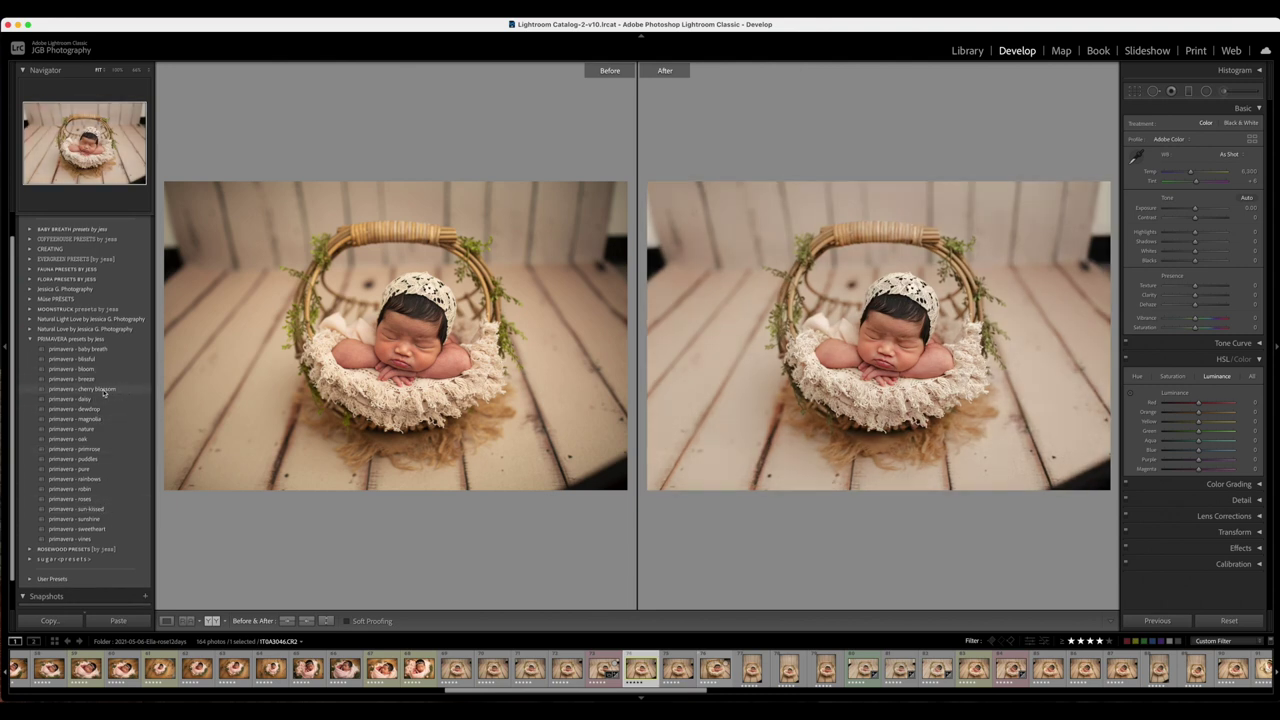
pyautogui.click(93, 394)
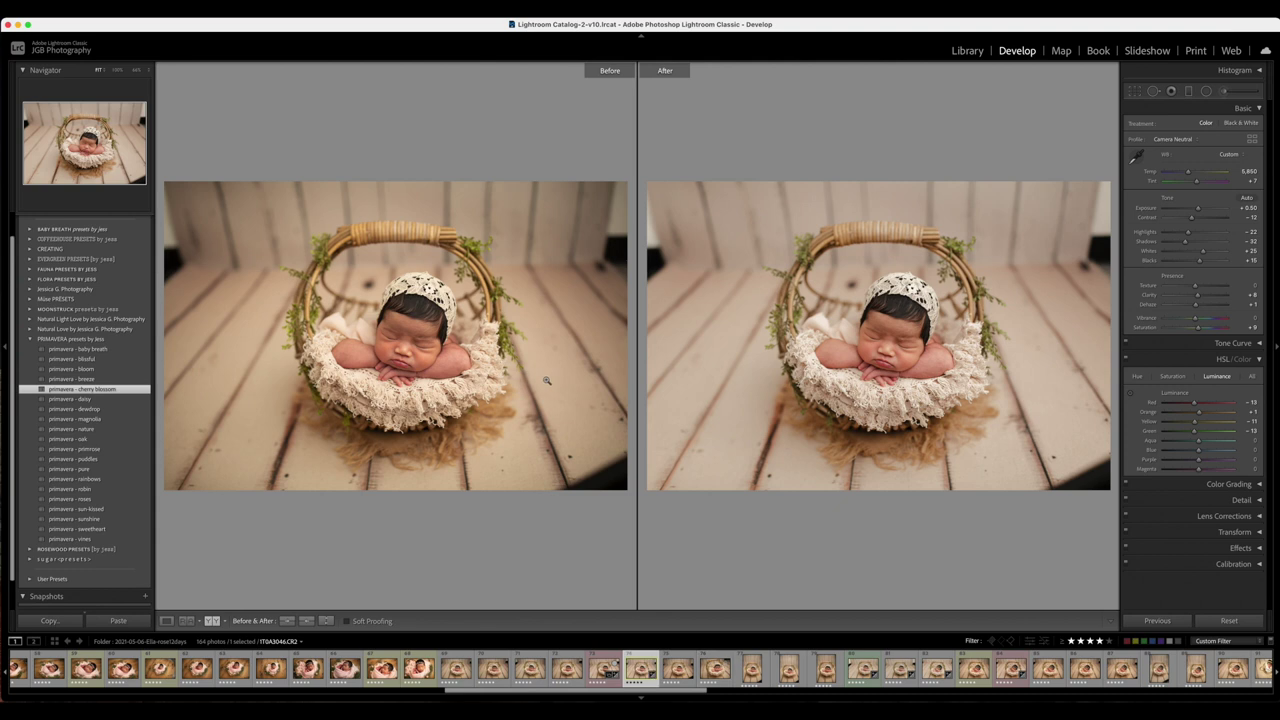
pyautogui.click(908, 311)
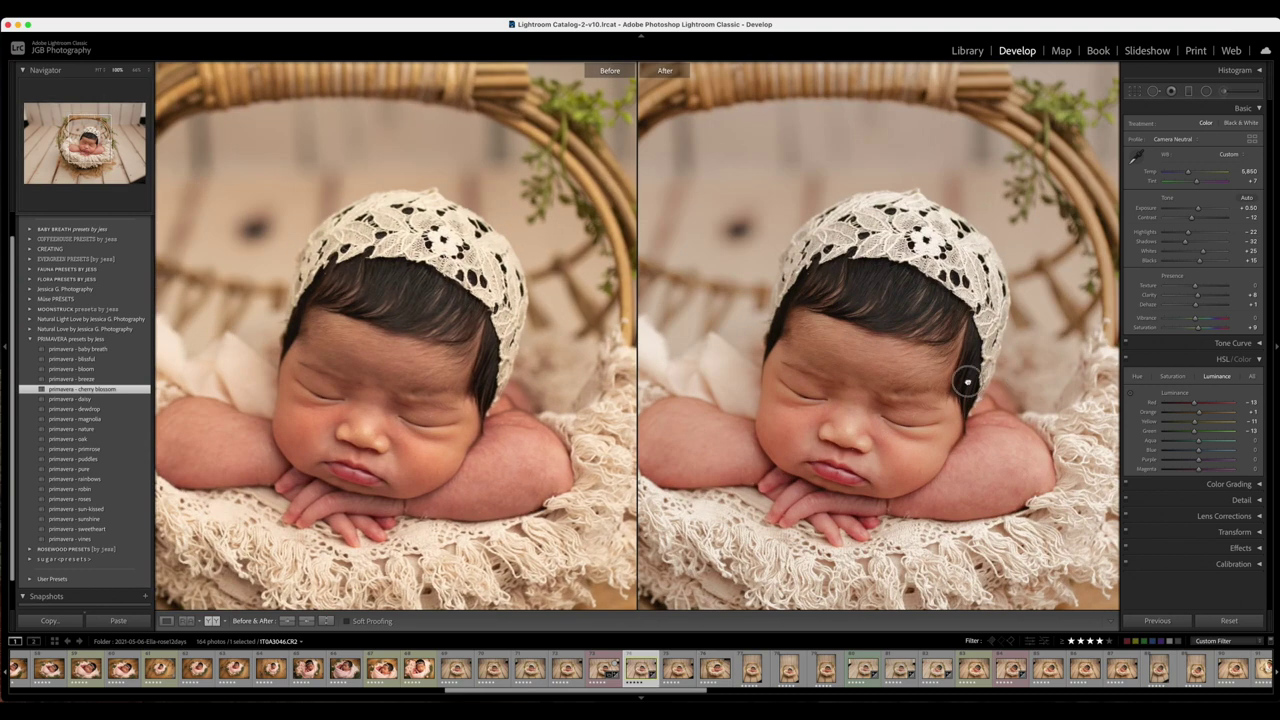
pyautogui.moveTo(957, 366); pyautogui.dragTo(950, 355)
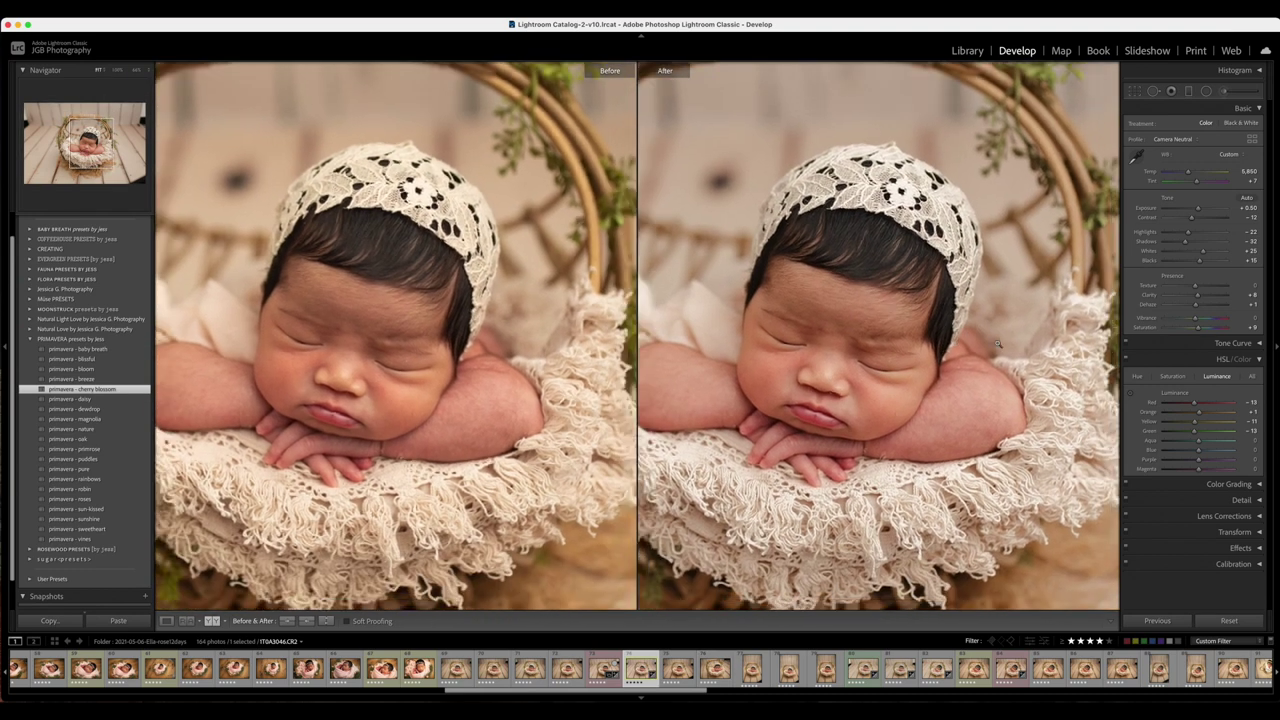
pyautogui.click(998, 345)
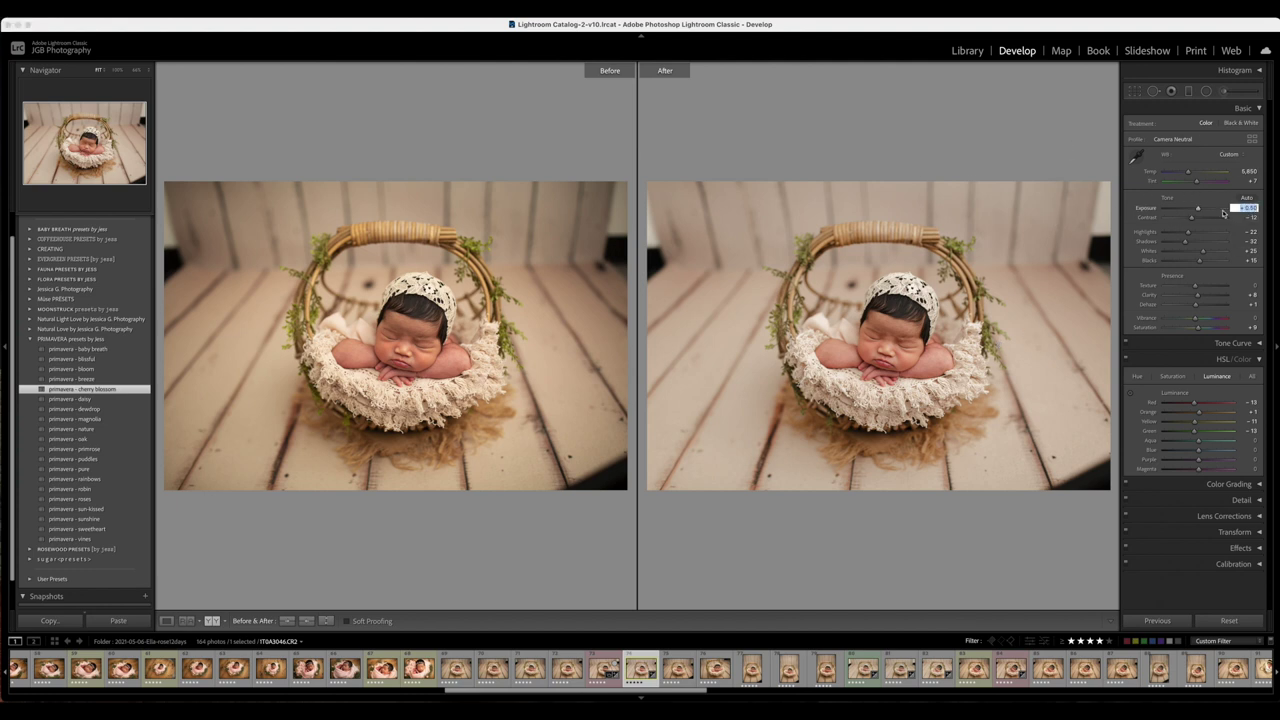
# Set the photo's exposure to +0.60 and its shadows to -20
pyautogui.moveTo(1199, 209); pyautogui.dragTo(1201, 210)
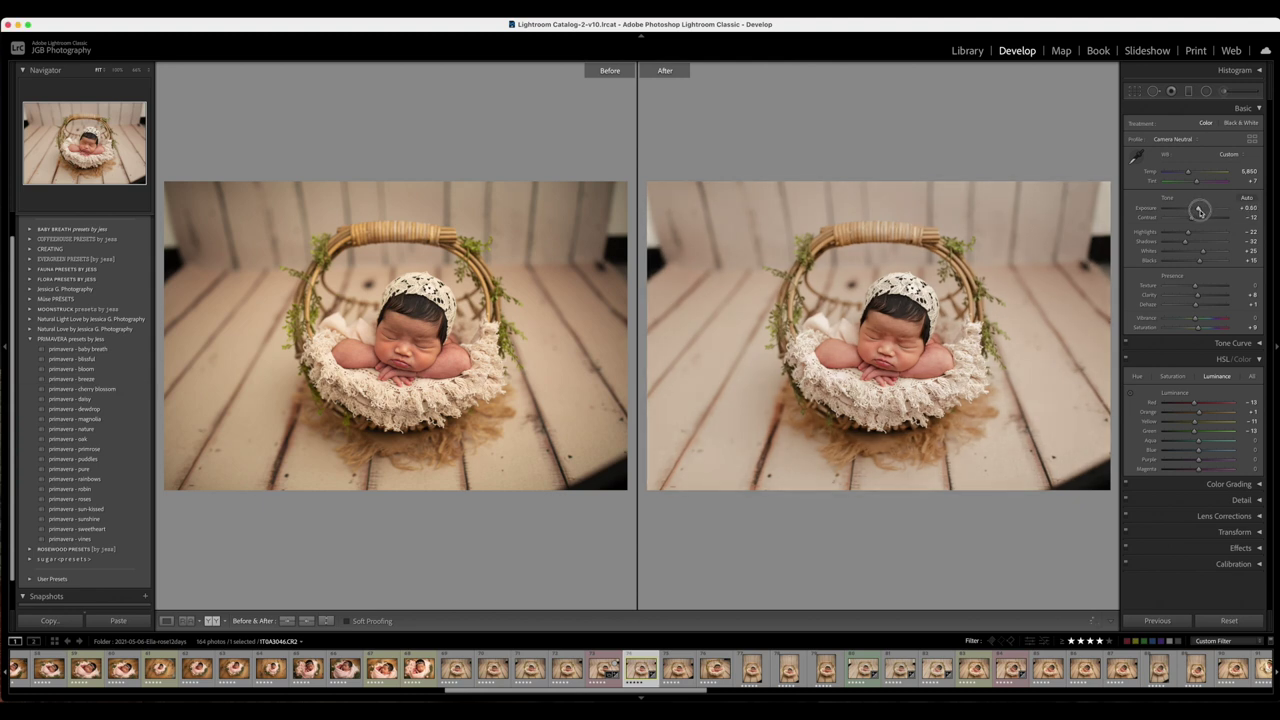
pyautogui.click(1253, 206)
pyautogui.press('Up')
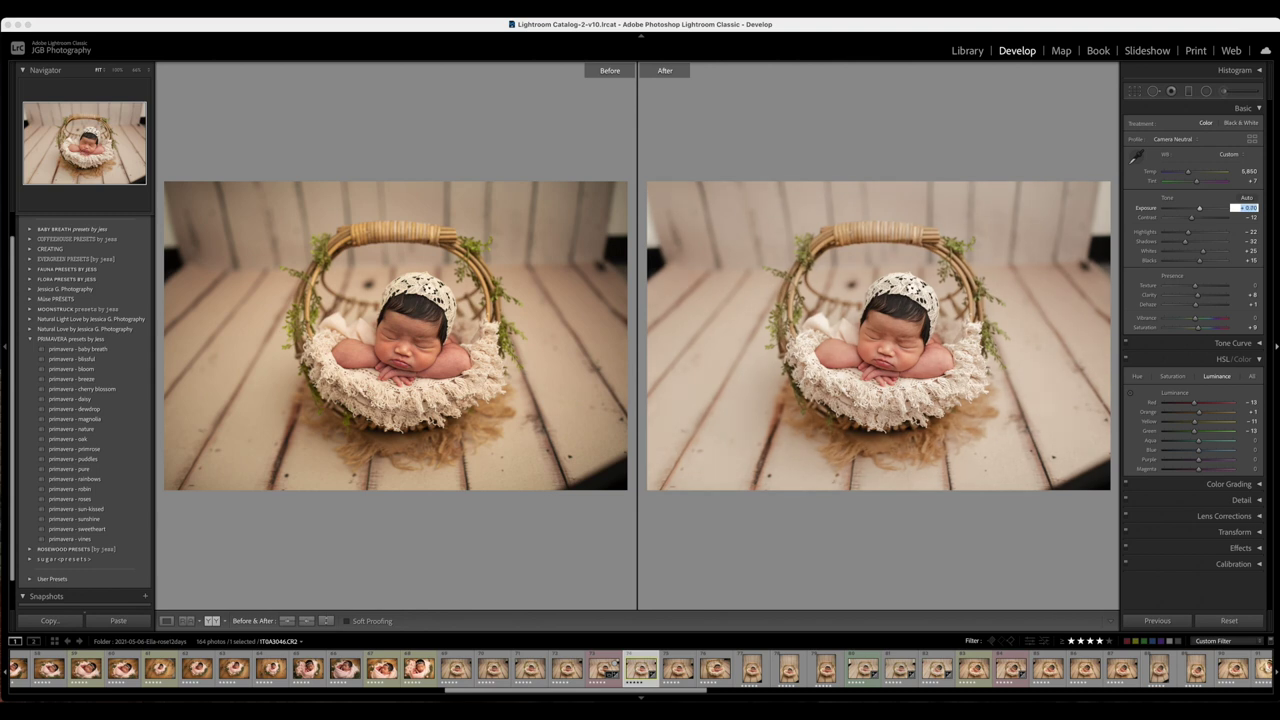
pyautogui.moveTo(1186, 243); pyautogui.dragTo(1189, 243)
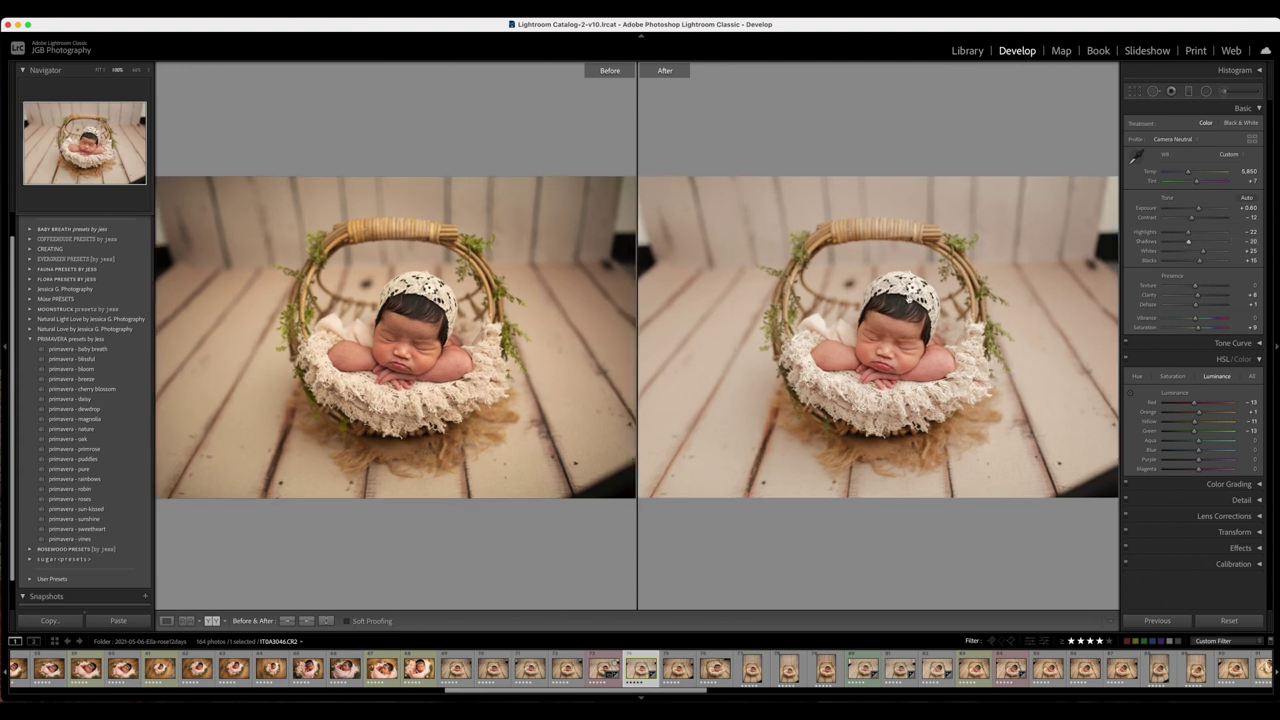
# Set the orange hue to +1 in the HSL adjustments, checking the effect on the baby's skin close up
pyautogui.click(860, 310)
pyautogui.moveTo(869, 379); pyautogui.dragTo(947, 278)
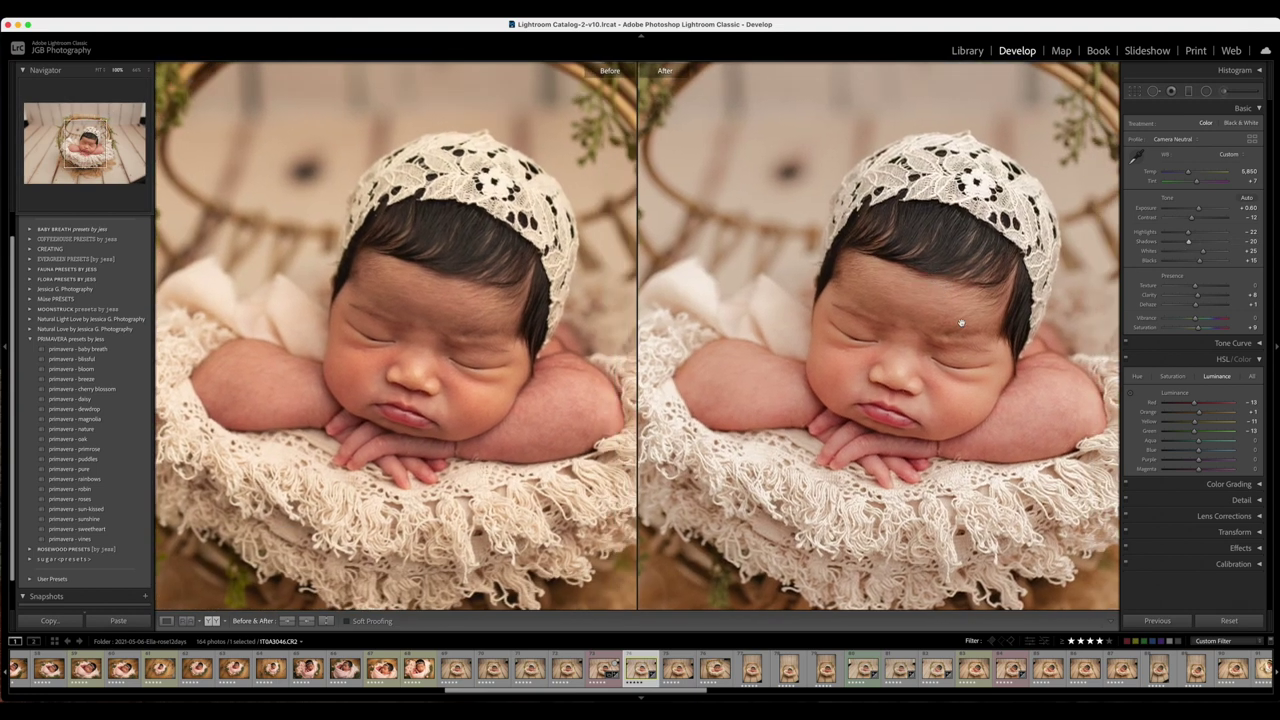
pyautogui.moveTo(941, 394); pyautogui.dragTo(924, 400)
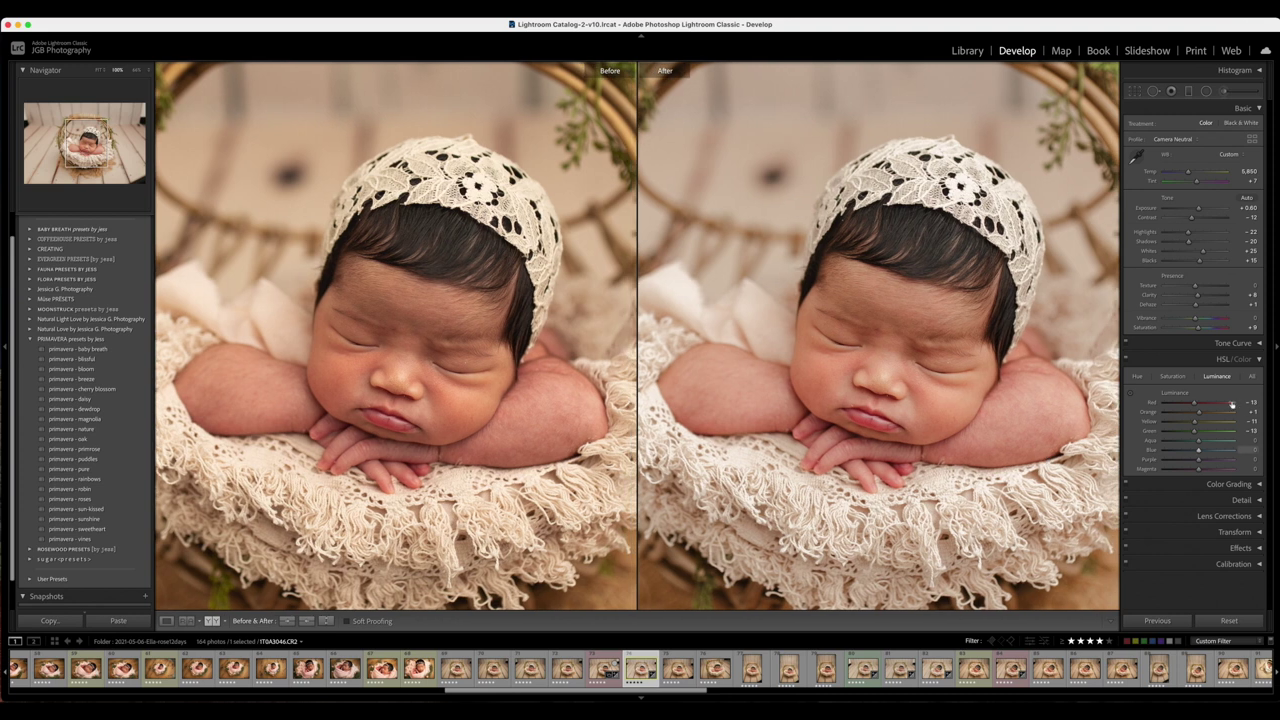
pyautogui.click(1134, 376)
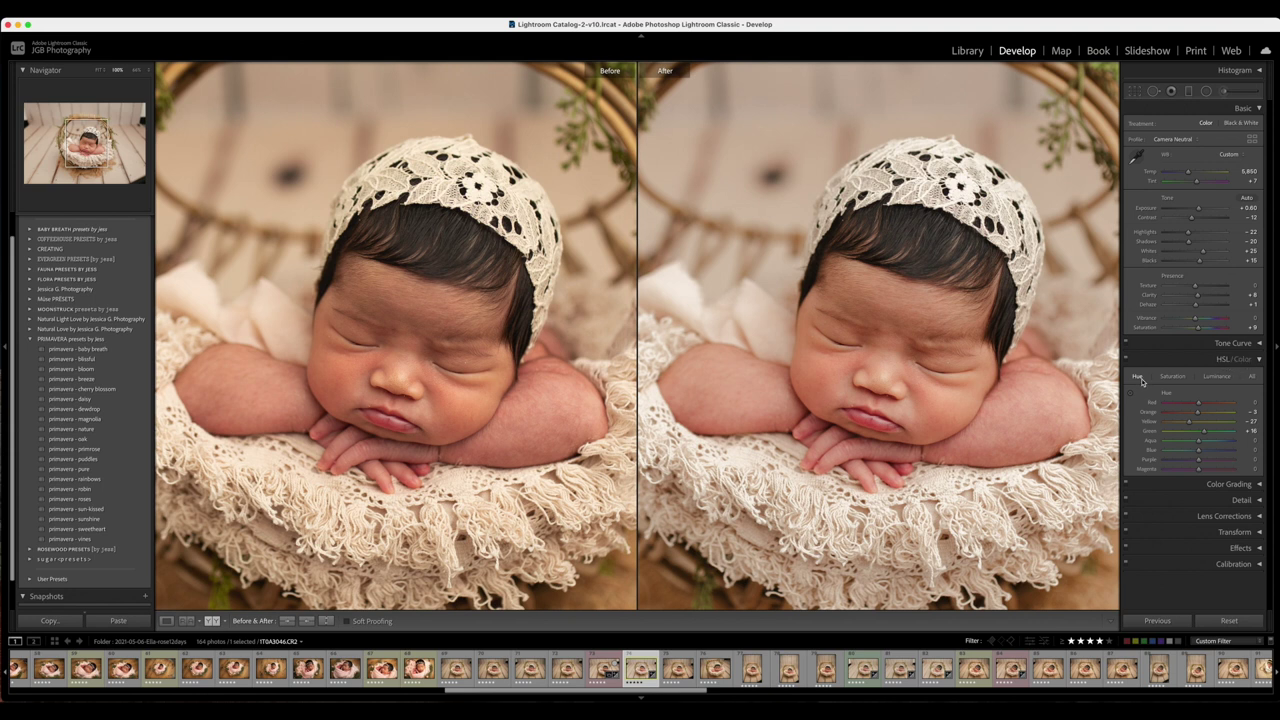
pyautogui.moveTo(1198, 412); pyautogui.dragTo(1203, 414)
pyautogui.press('super+z')
pyautogui.click(936, 328)
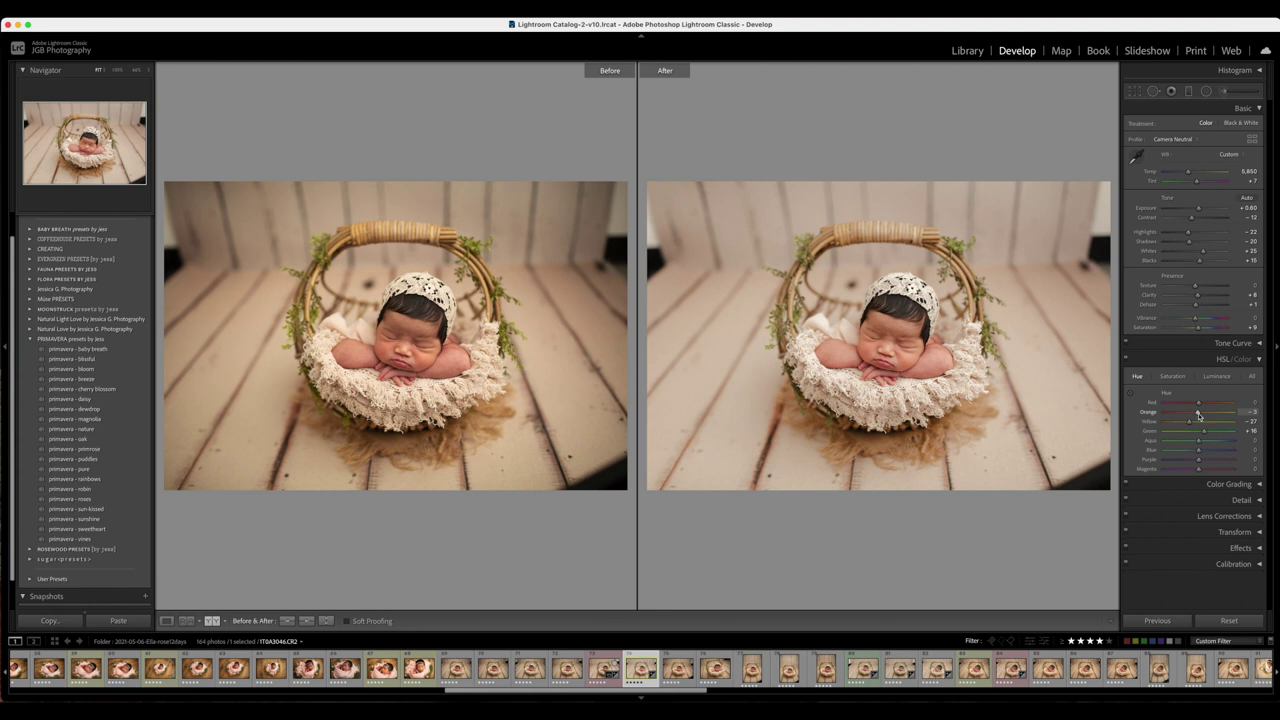
pyautogui.moveTo(1198, 414); pyautogui.dragTo(1199, 414)
pyautogui.click(810, 322)
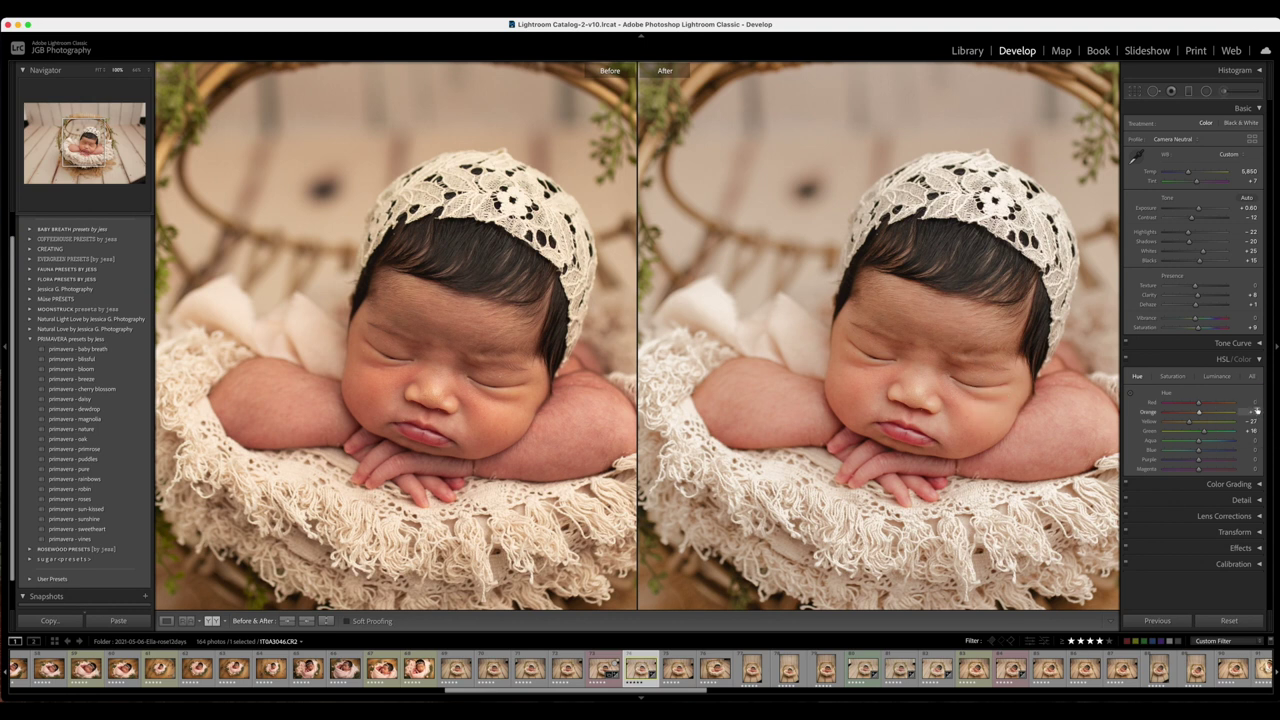
pyautogui.click(787, 310)
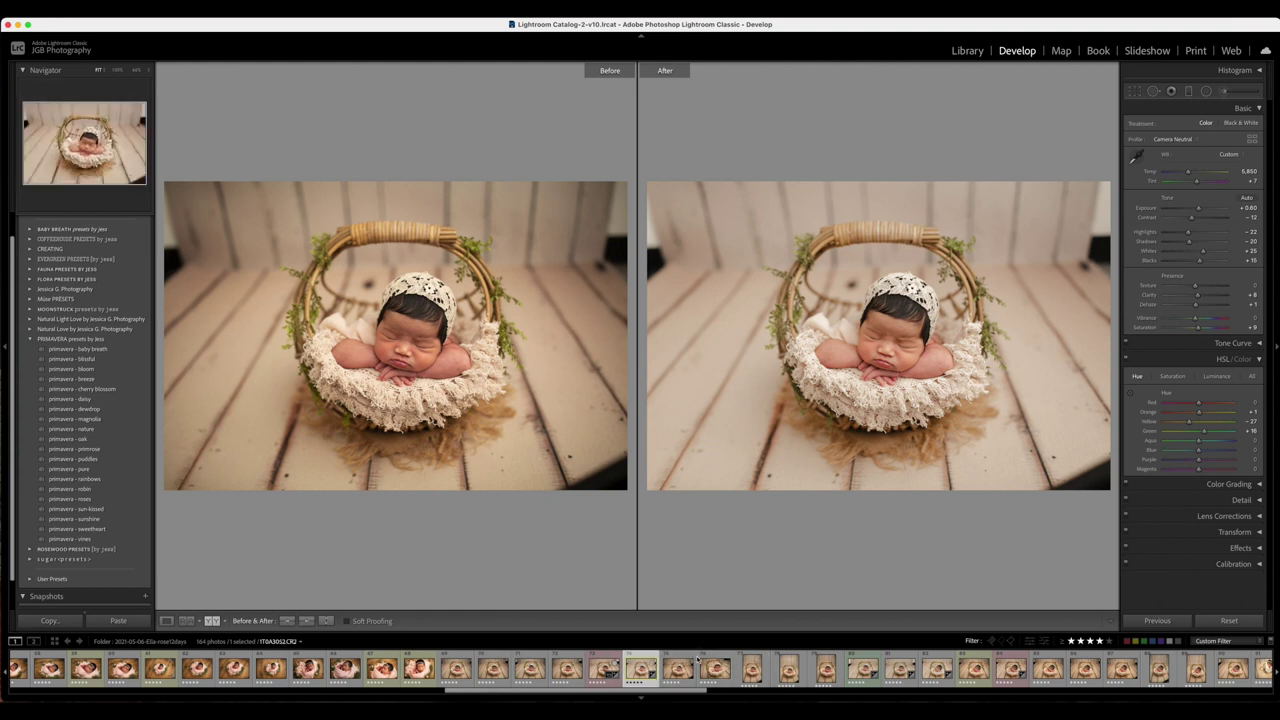
# Select the edited photo with the five basket photos that follow it and synchronize its develop settings to them
pyautogui.click(824, 668)
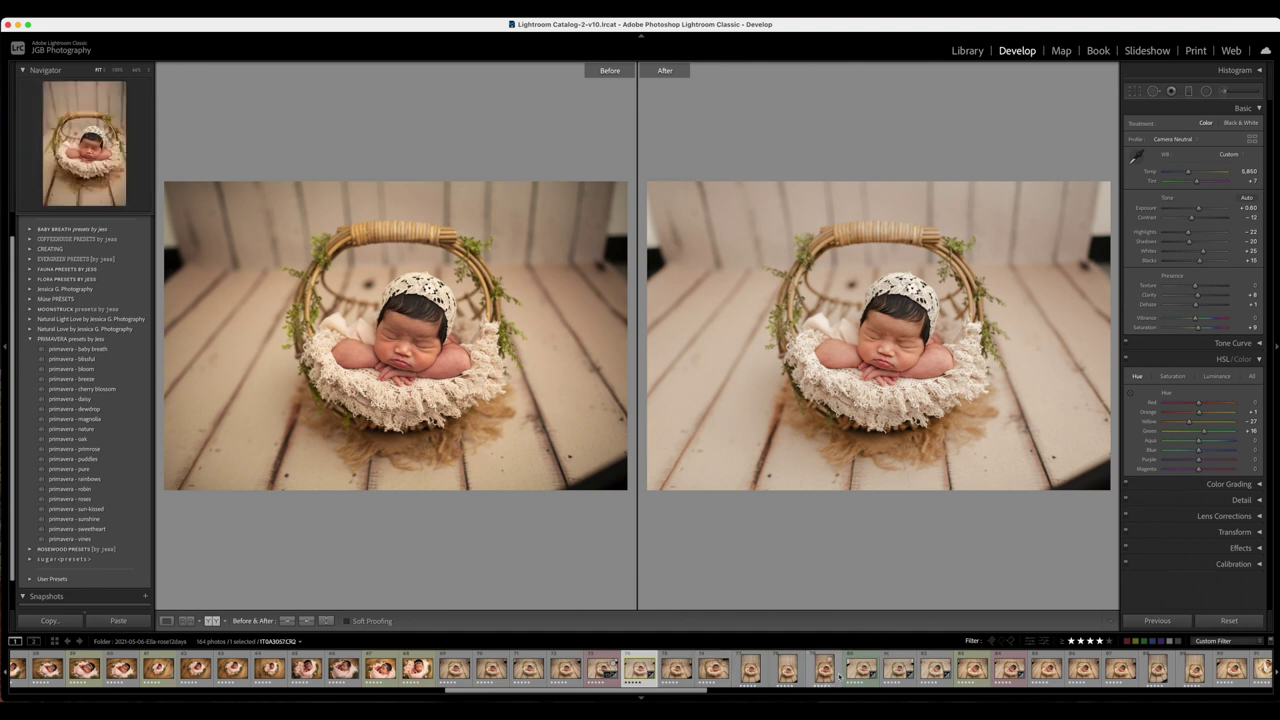
pyautogui.keyDown('shift'); pyautogui.click(640, 668); pyautogui.keyUp('shift')
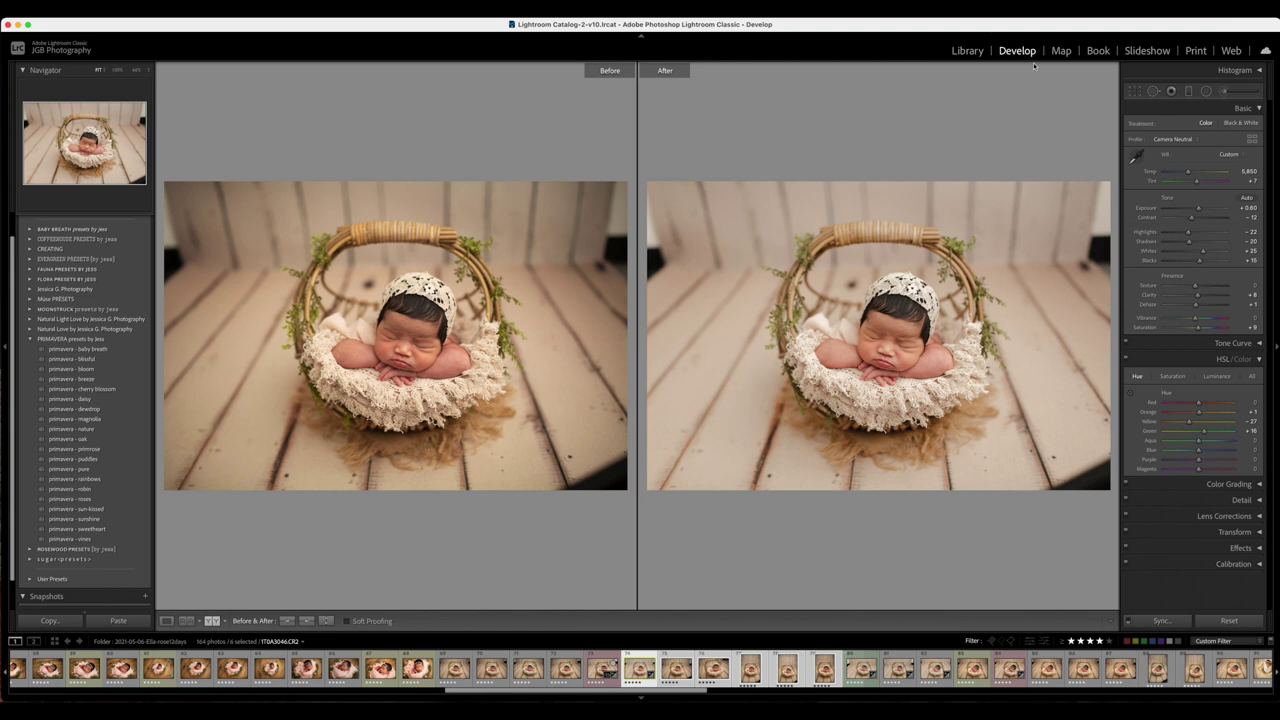
pyautogui.click(1160, 621)
pyautogui.click(527, 393)
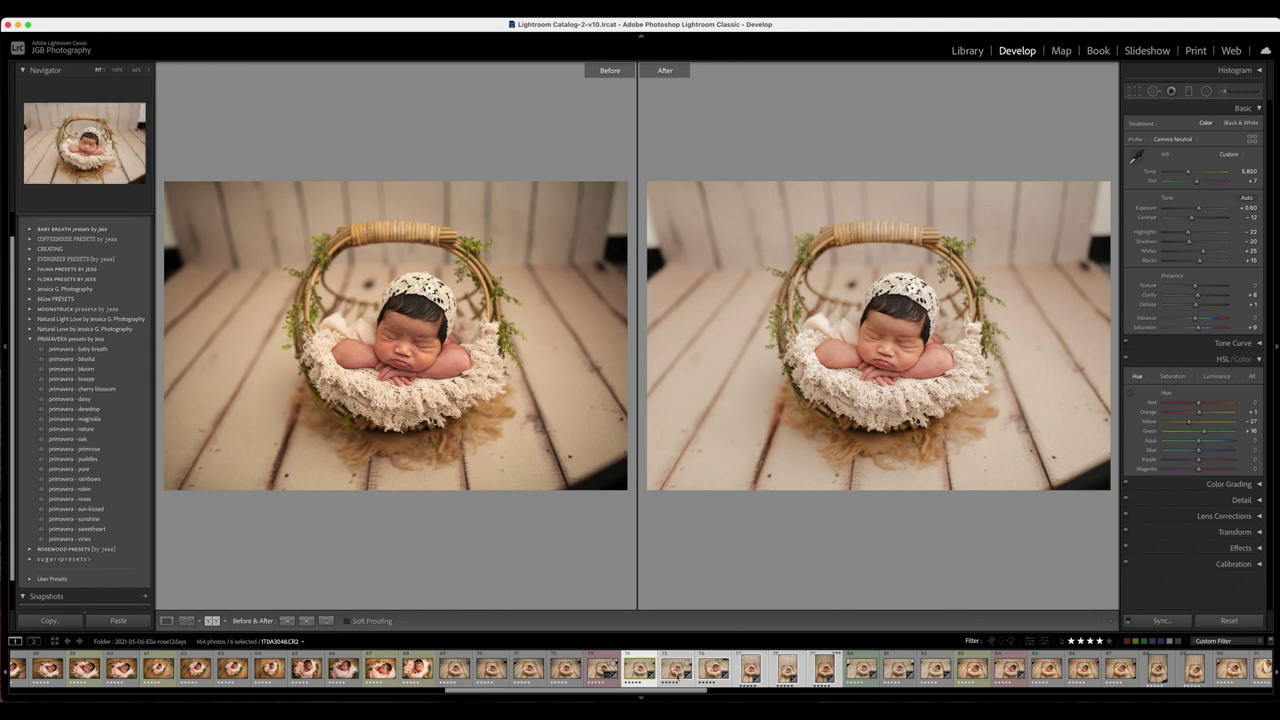
# Review the synchronized horizontal and vertical basket photos in before/after view, and return to the first edited photo
pyautogui.click(858, 665)
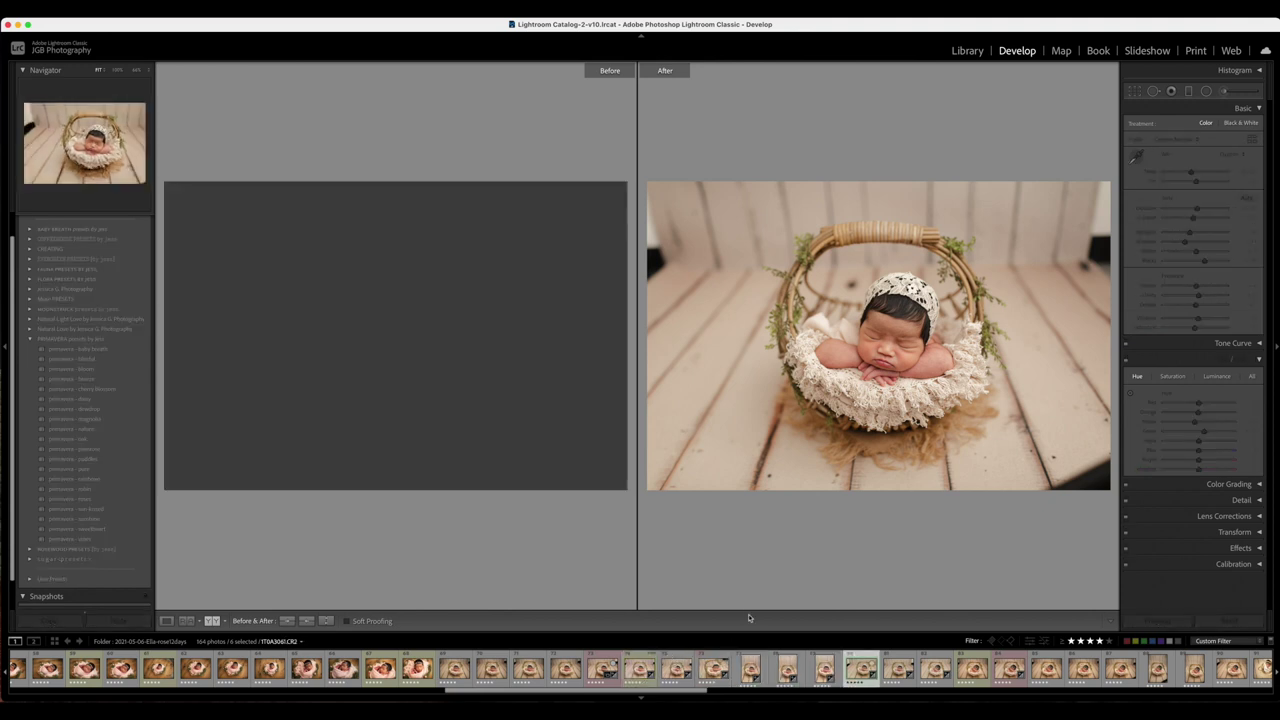
pyautogui.click(676, 666)
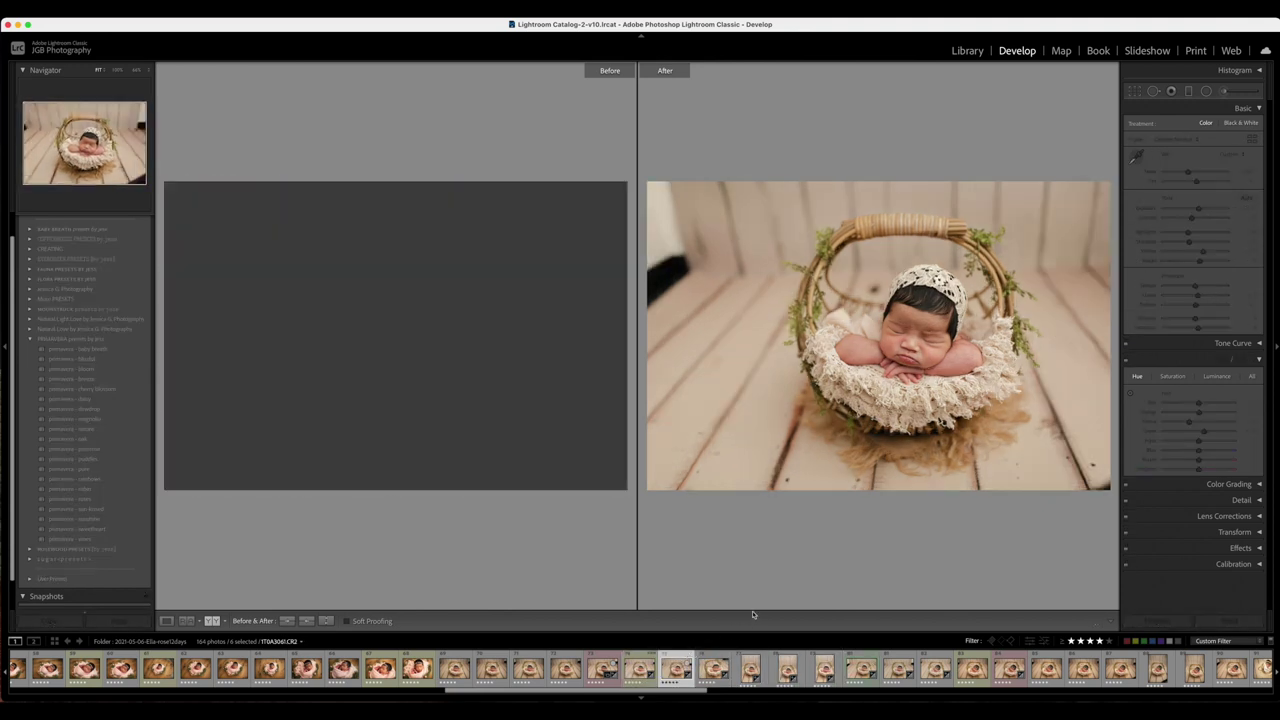
pyautogui.press('Right')
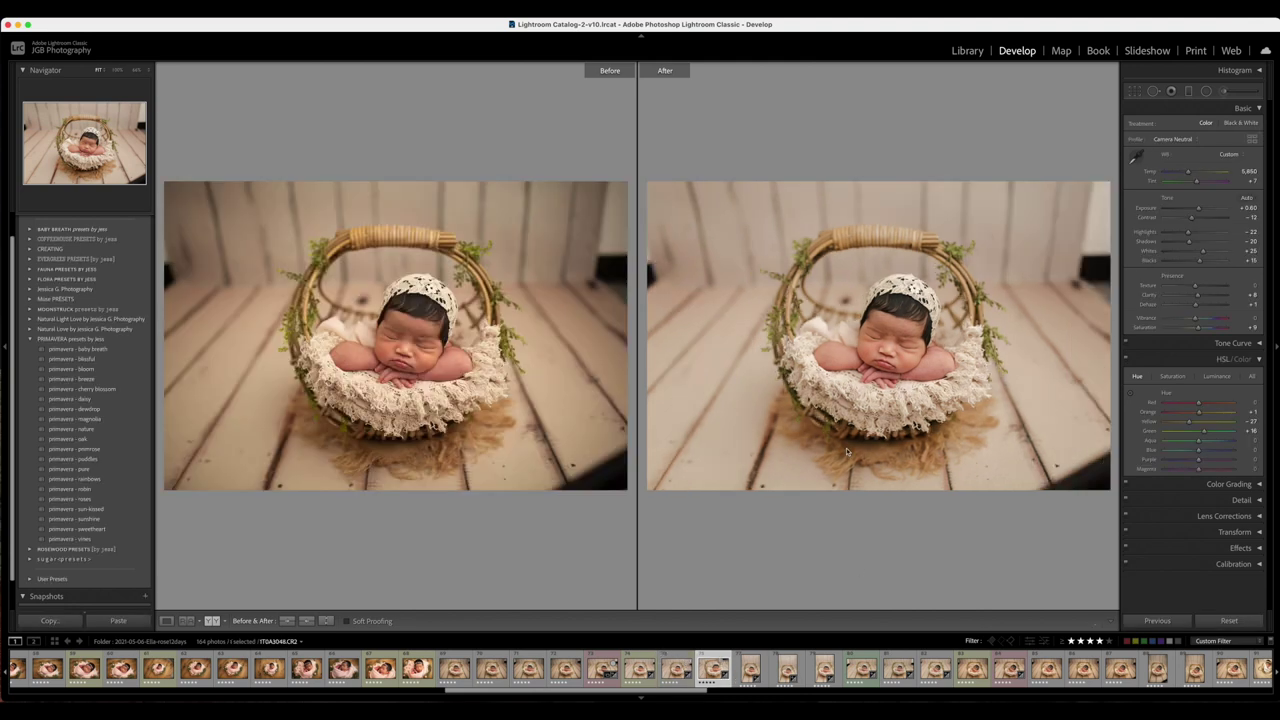
pyautogui.press('Left')
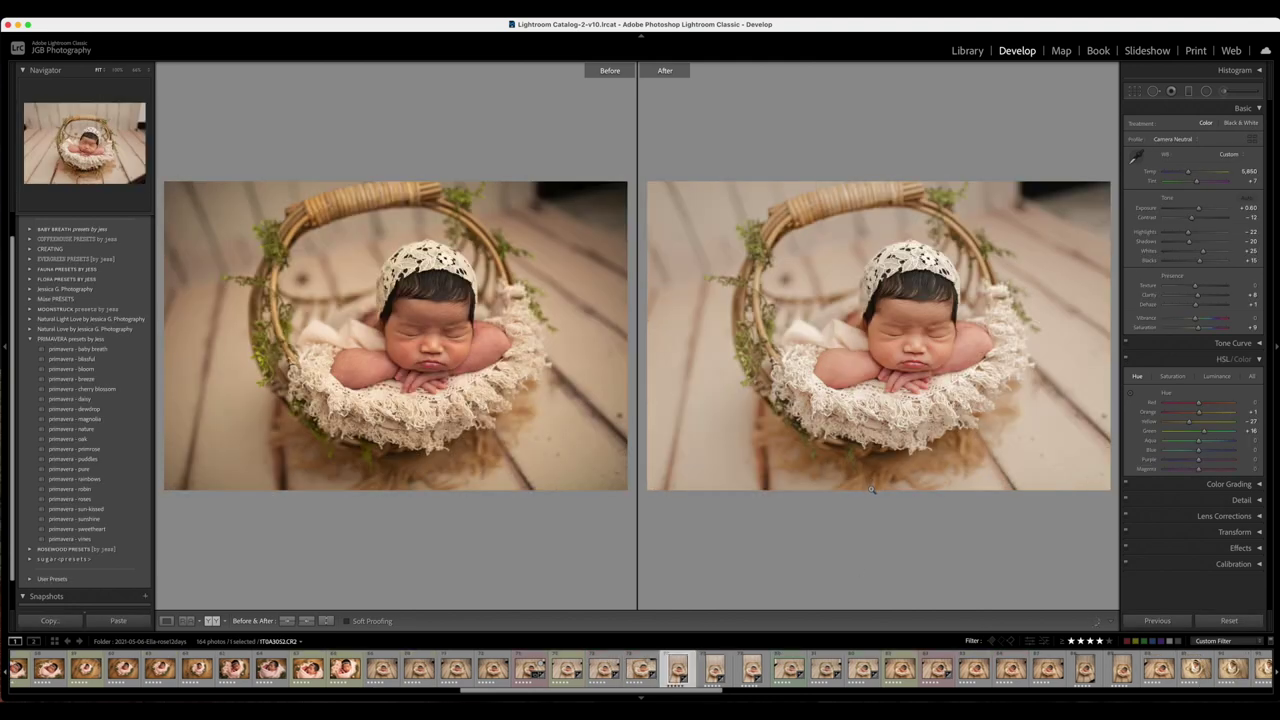
pyautogui.press('Left')
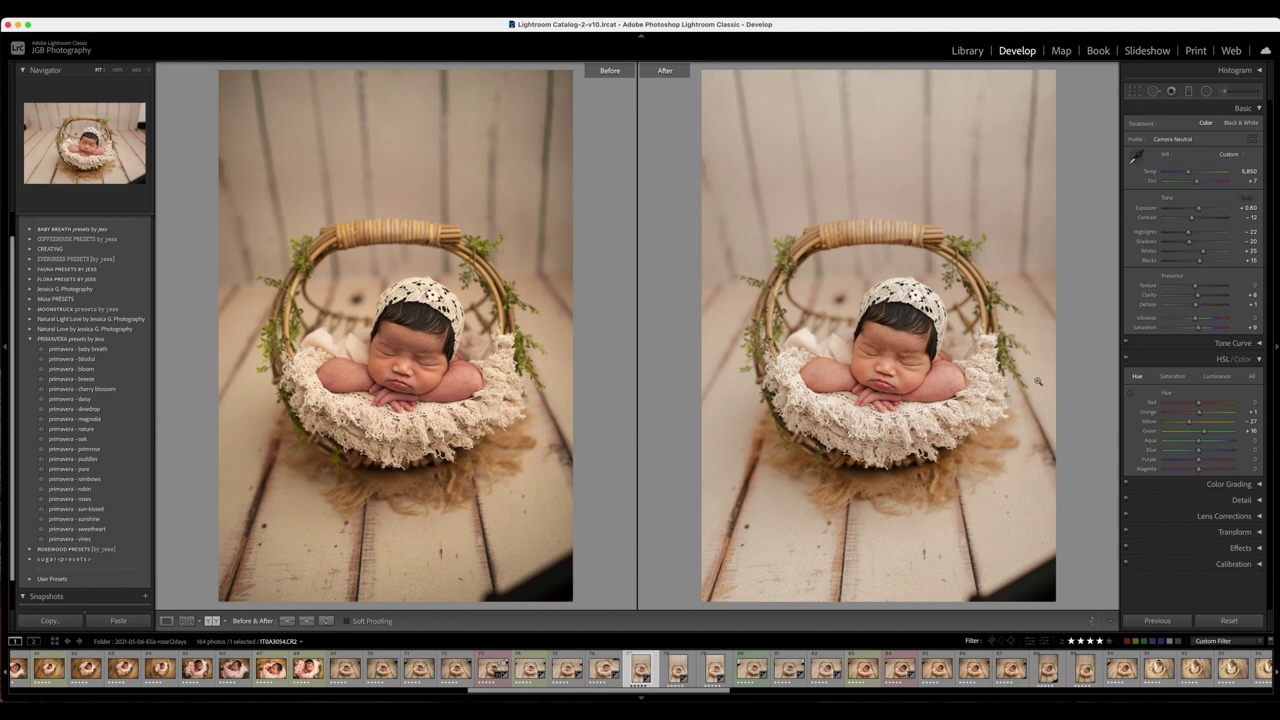
pyautogui.click(528, 664)
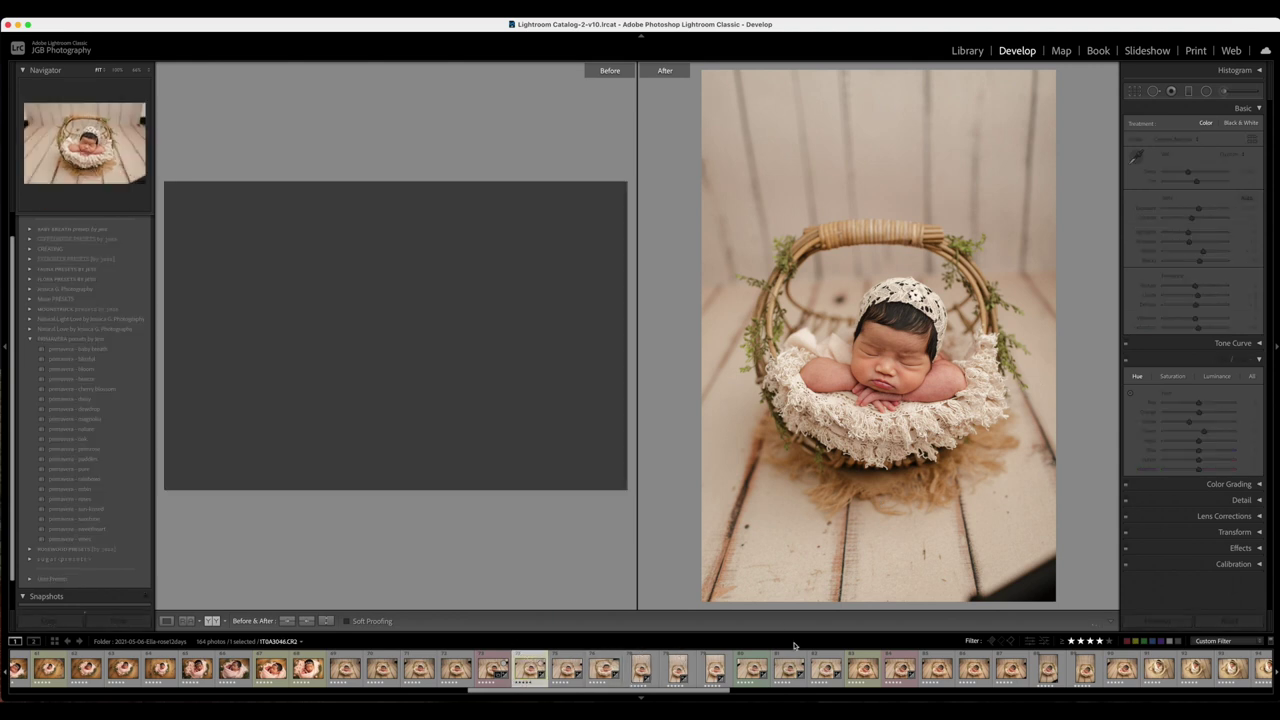
# Compare the before and after versions of the next synchronized basket photos, including the closer shot, and return to the edited photo
pyautogui.press('Right')
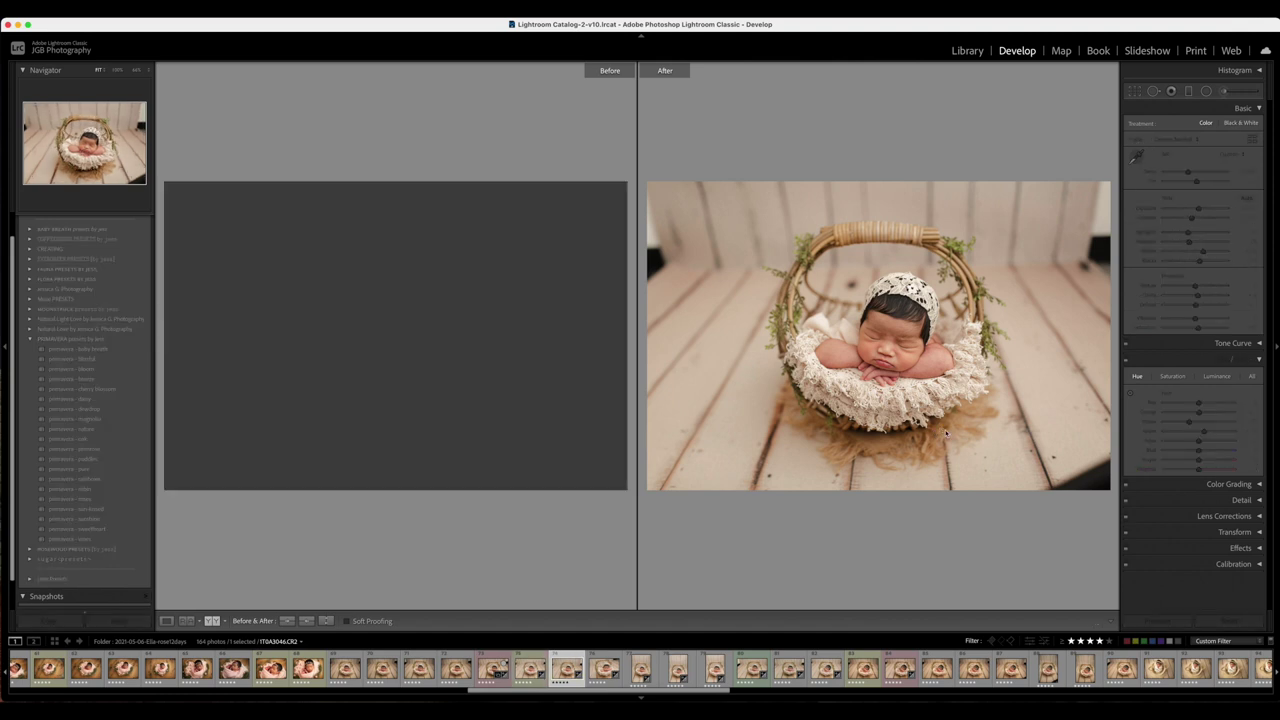
pyautogui.press('Right')
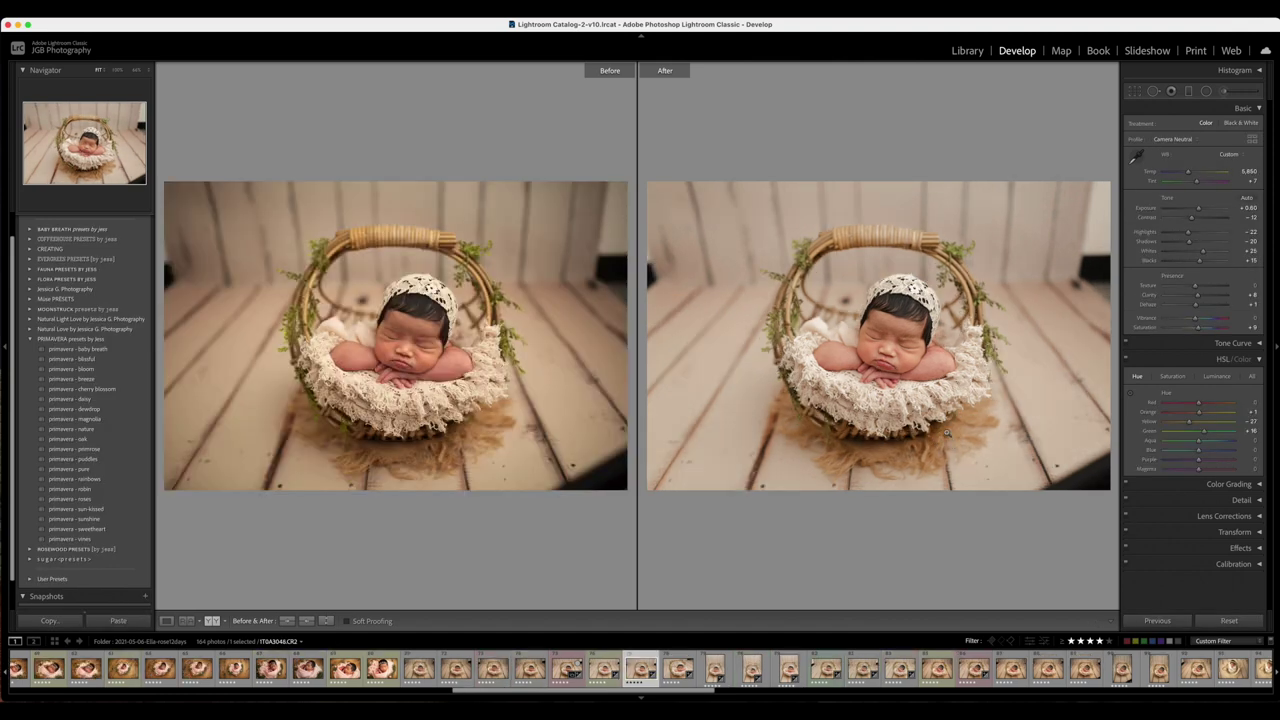
pyautogui.press('Right')
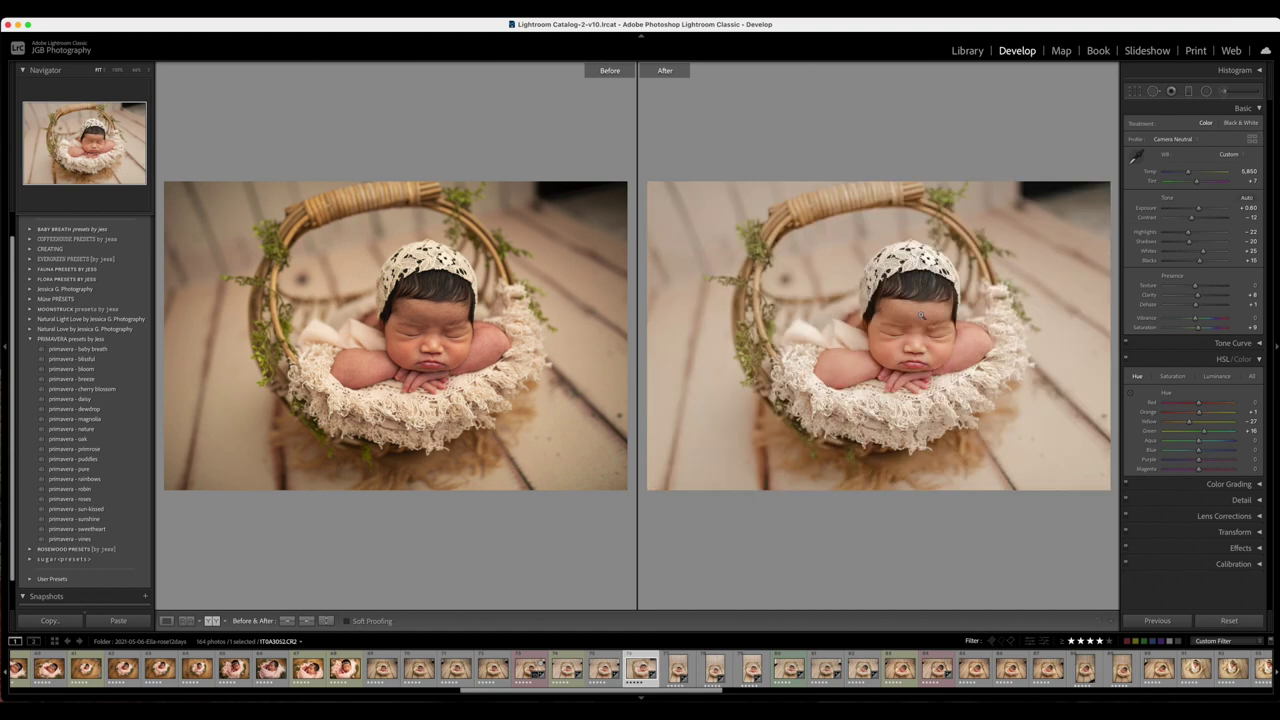
pyautogui.click(1250, 208)
pyautogui.click(1250, 208)
pyautogui.click(566, 668)
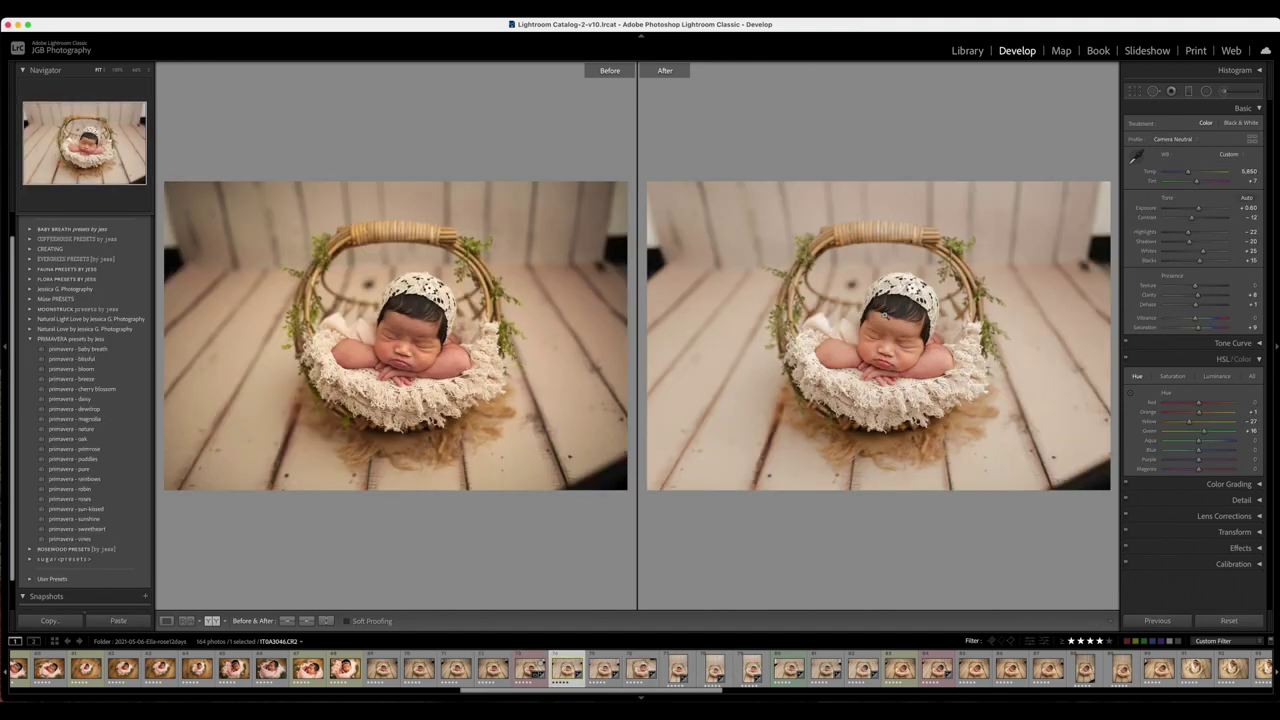
# Switch to the Library module, look through neighbouring basket photos at full size, and select the edited full-basket photo
pyautogui.click(968, 51)
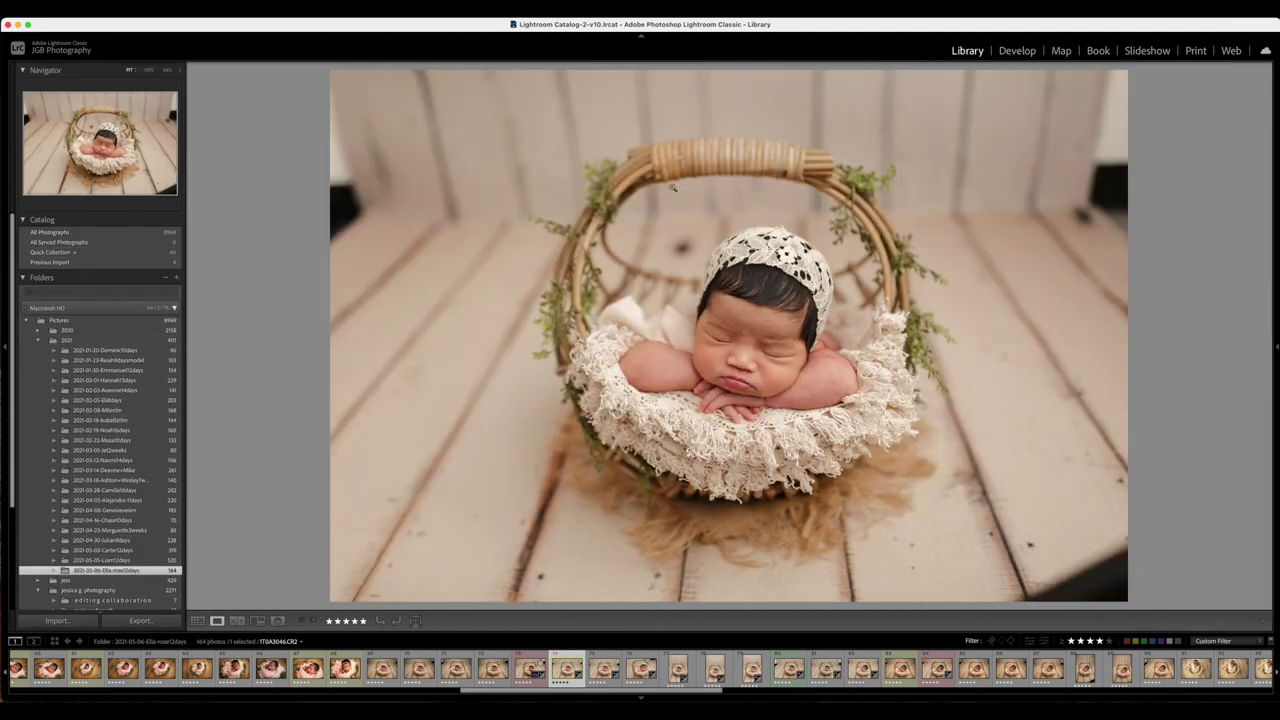
pyautogui.press('Right')
pyautogui.press('Right')
pyautogui.press('Right')
pyautogui.press('Right')
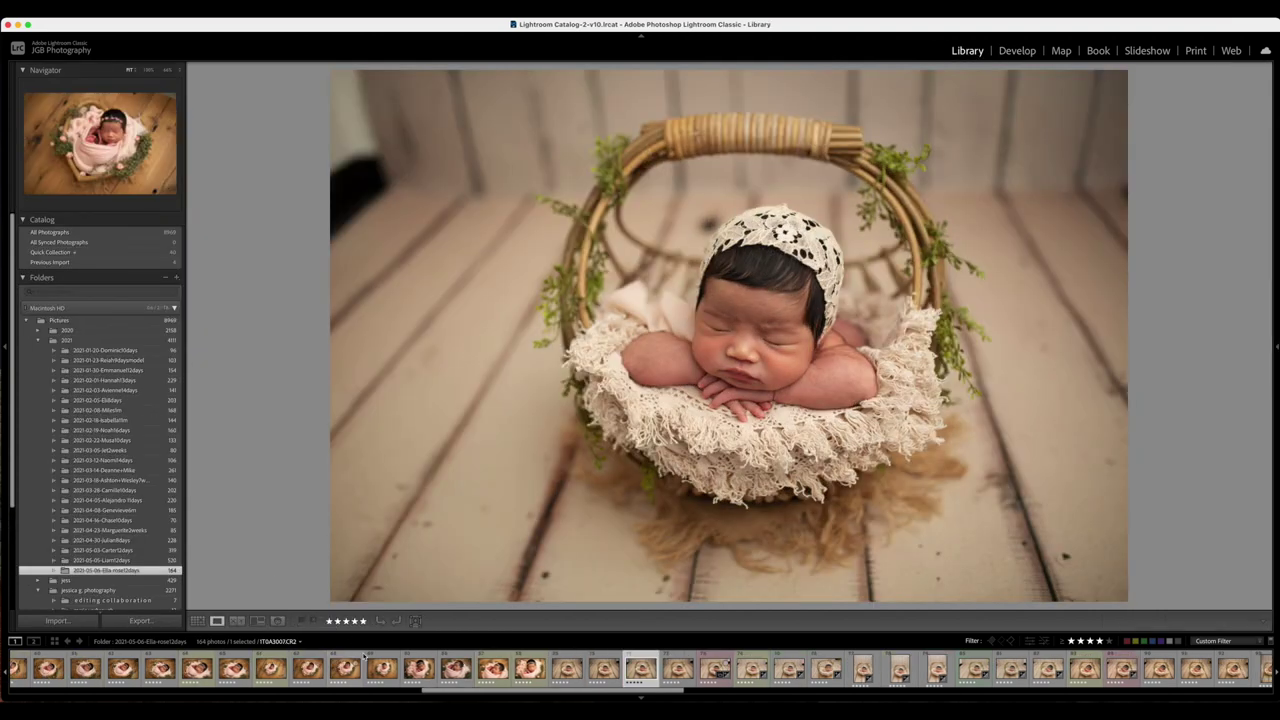
pyautogui.click(751, 662)
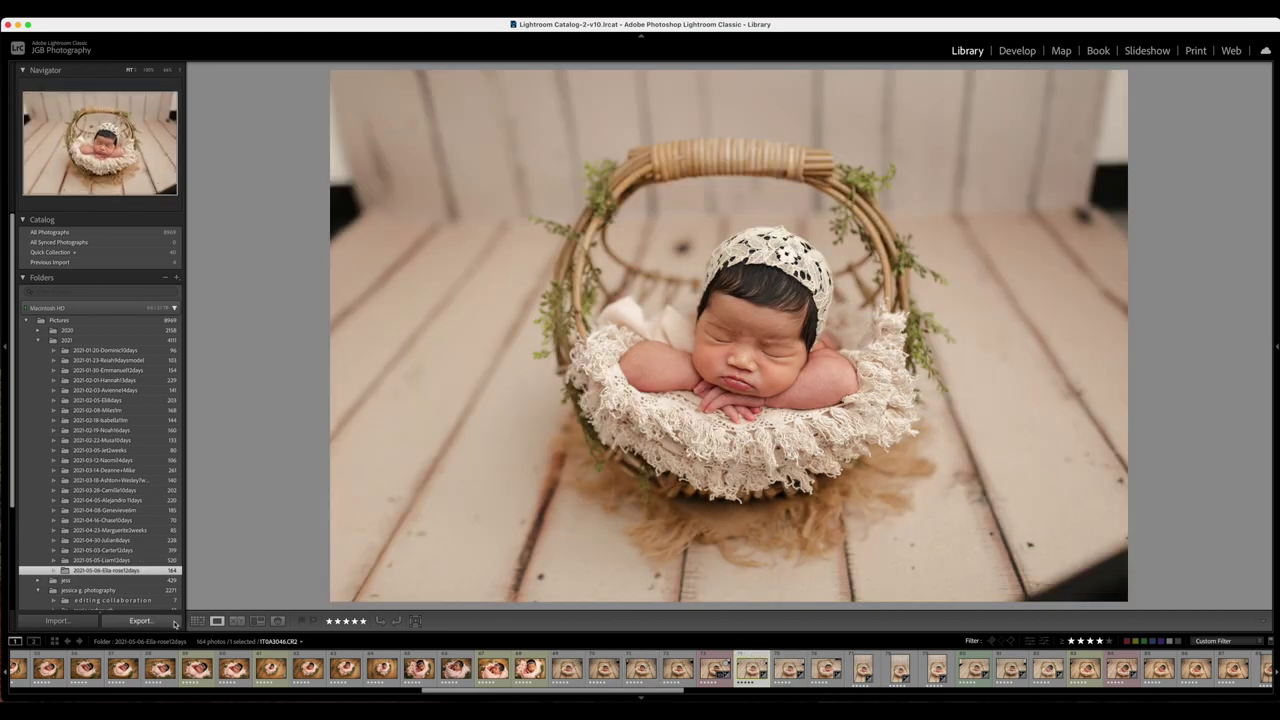
# Start exporting the selected photo to the hard drive with the Desktop as destination folder and the PSD subfolder option off
pyautogui.click(140, 620)
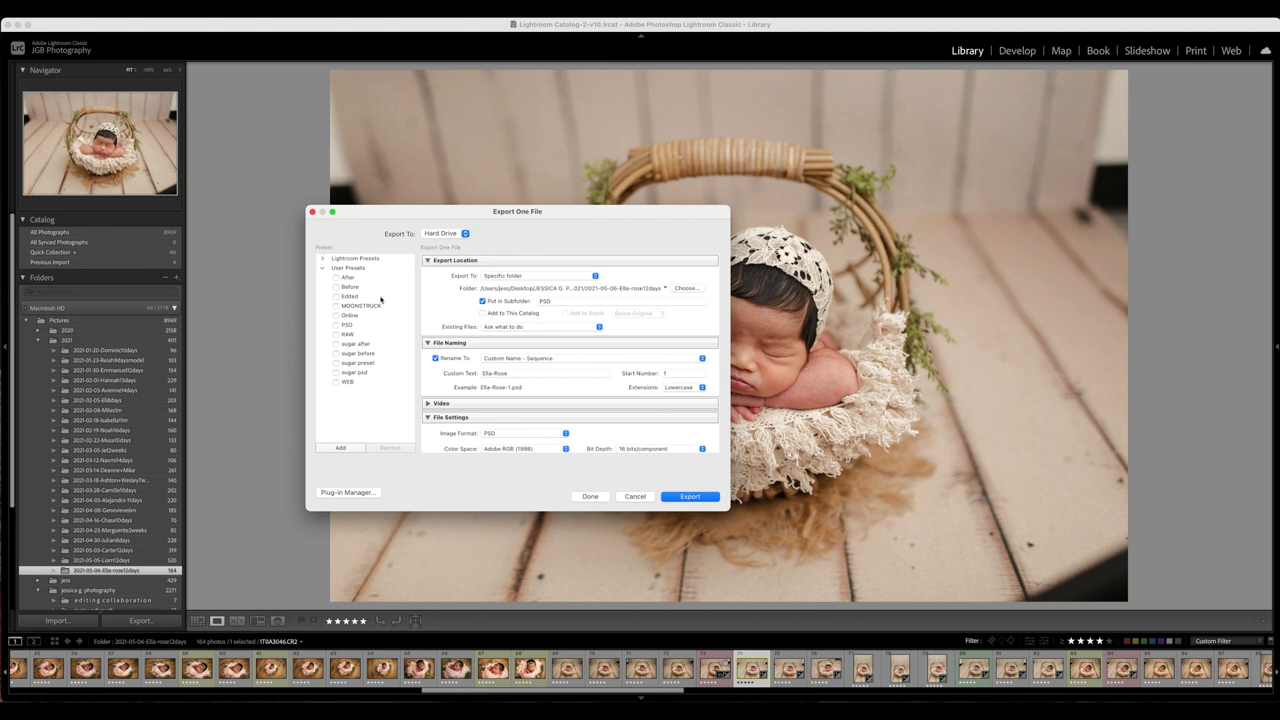
pyautogui.scroll(-3, 509, 318)
pyautogui.scroll(3, 657, 279)
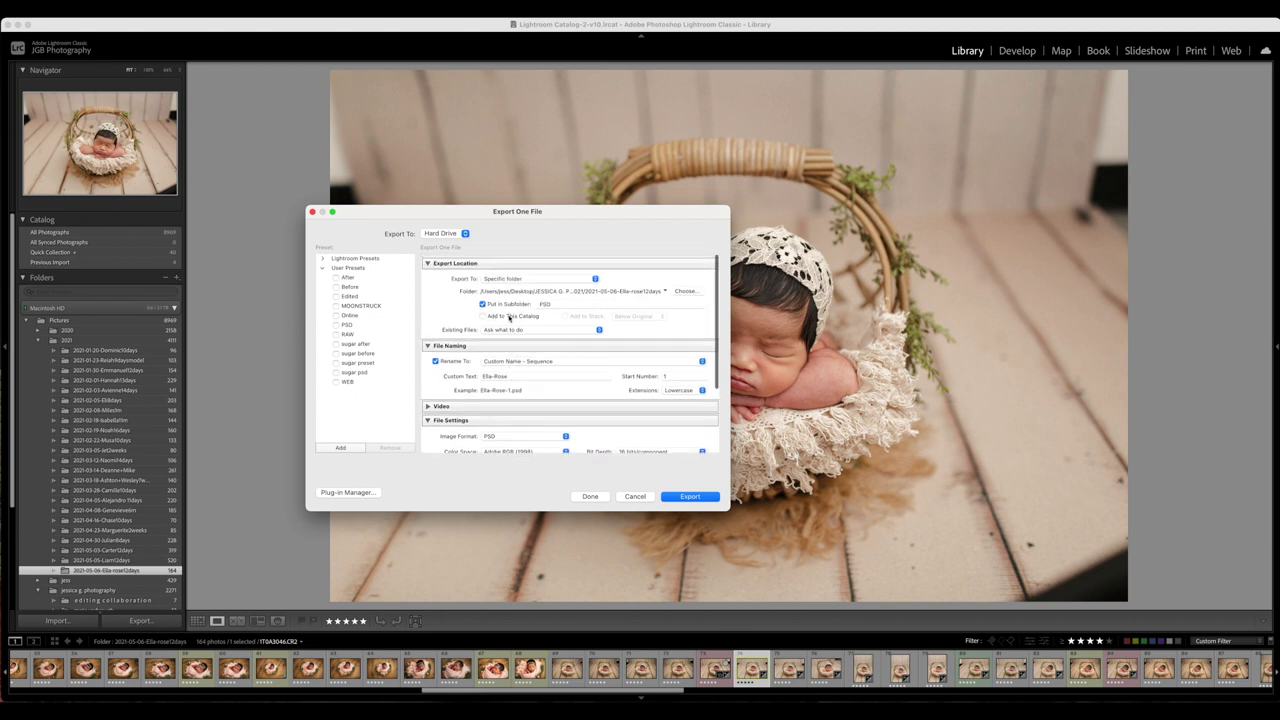
pyautogui.click(684, 288)
pyautogui.click(372, 270)
pyautogui.click(666, 455)
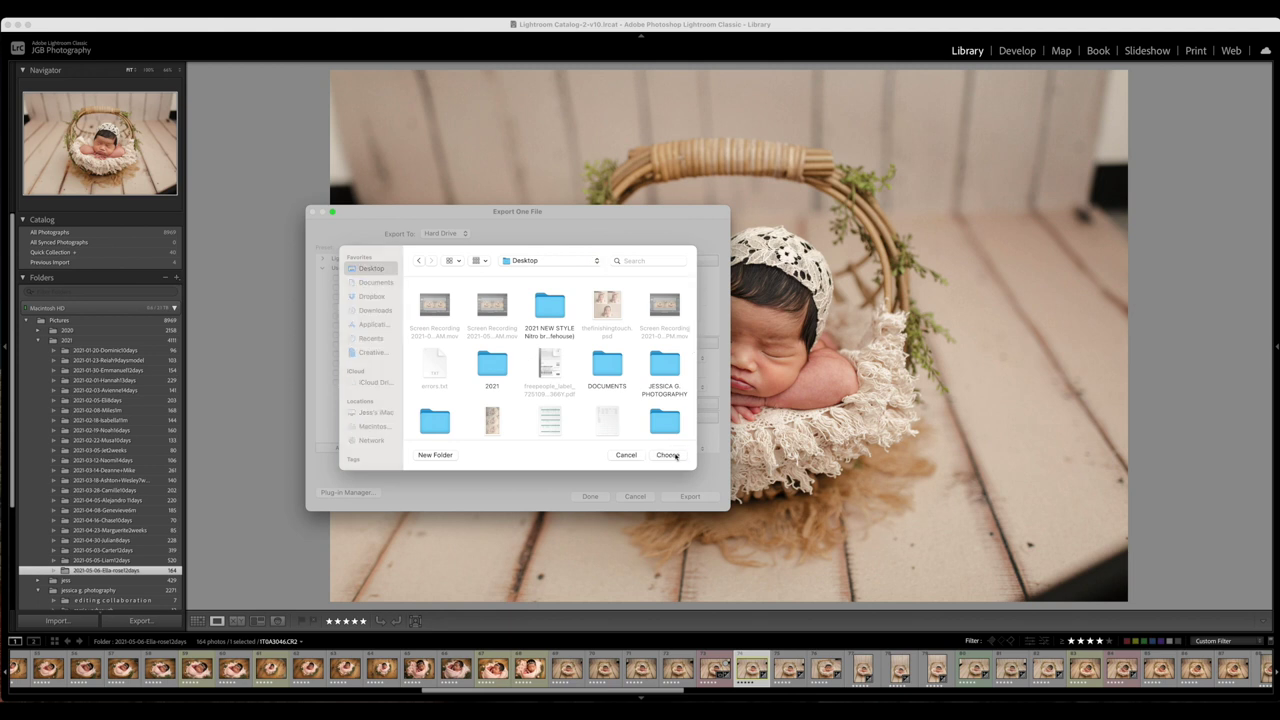
pyautogui.click(507, 304)
pyautogui.click(560, 300)
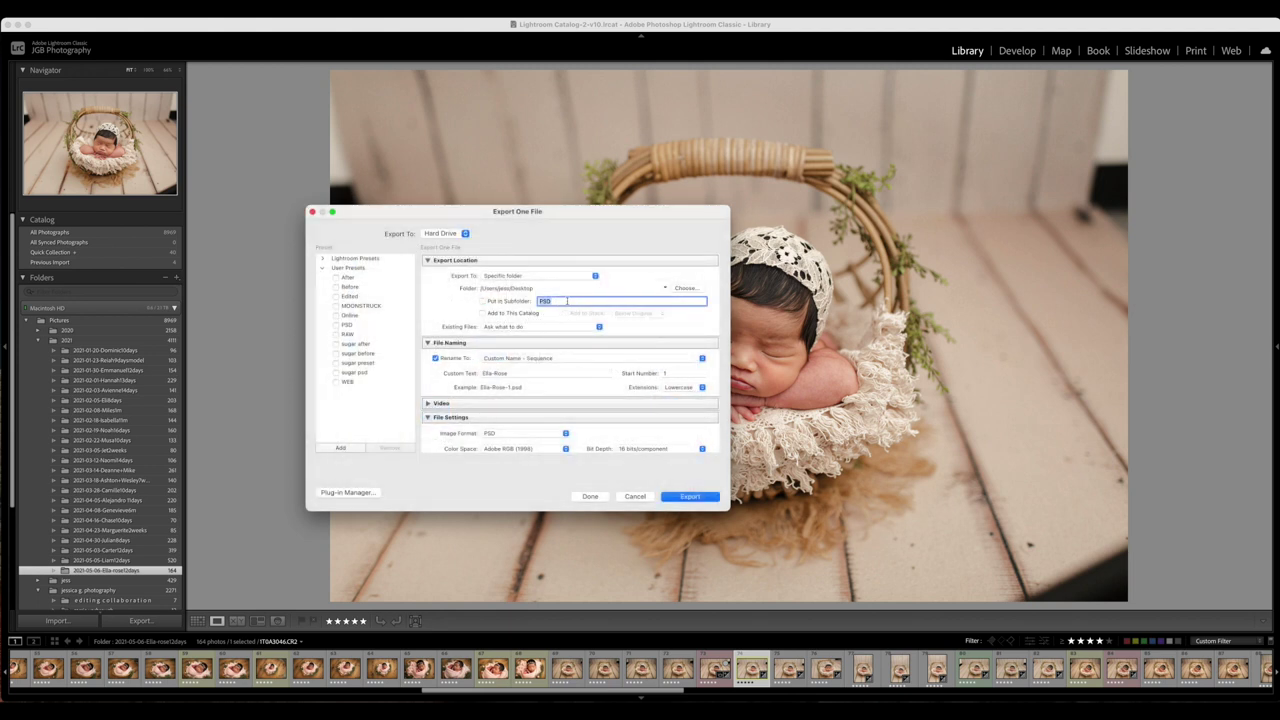
# Keep the existing custom name and PSD image format with Adobe RGB (1998) and 16 bits/component, and export the photo
pyautogui.click(533, 372)
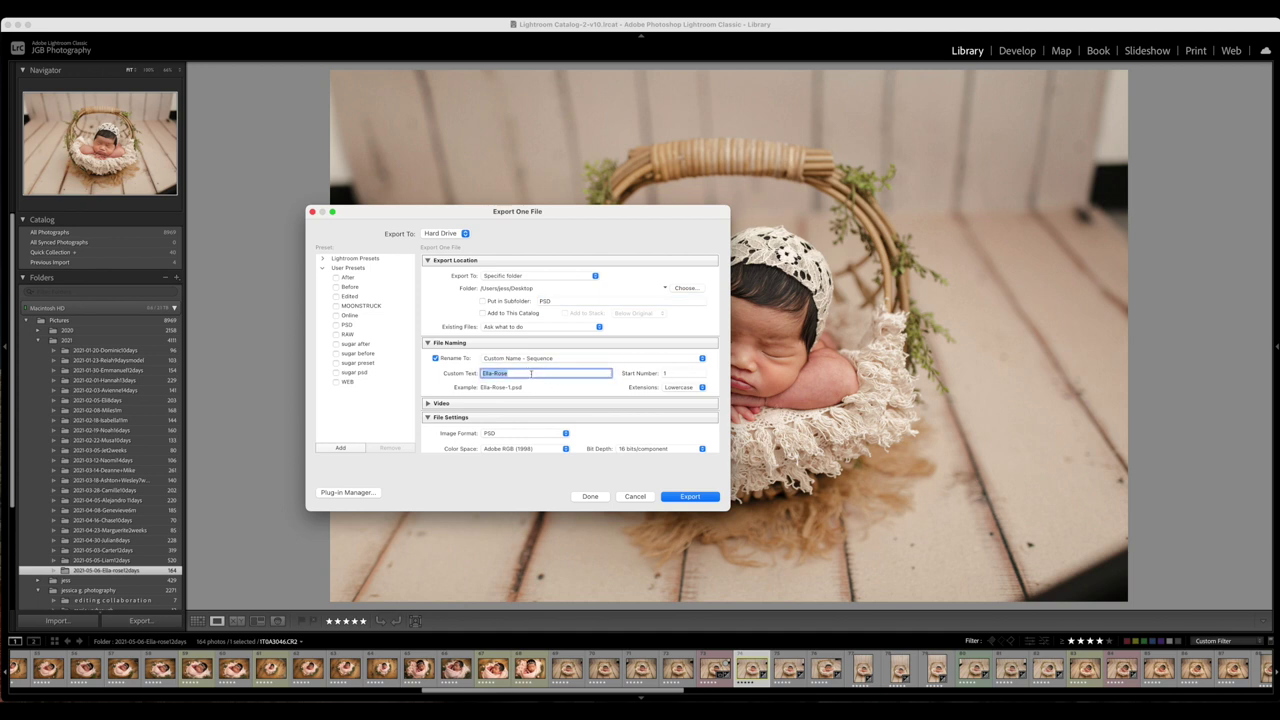
pyautogui.scroll(-3, 478, 345)
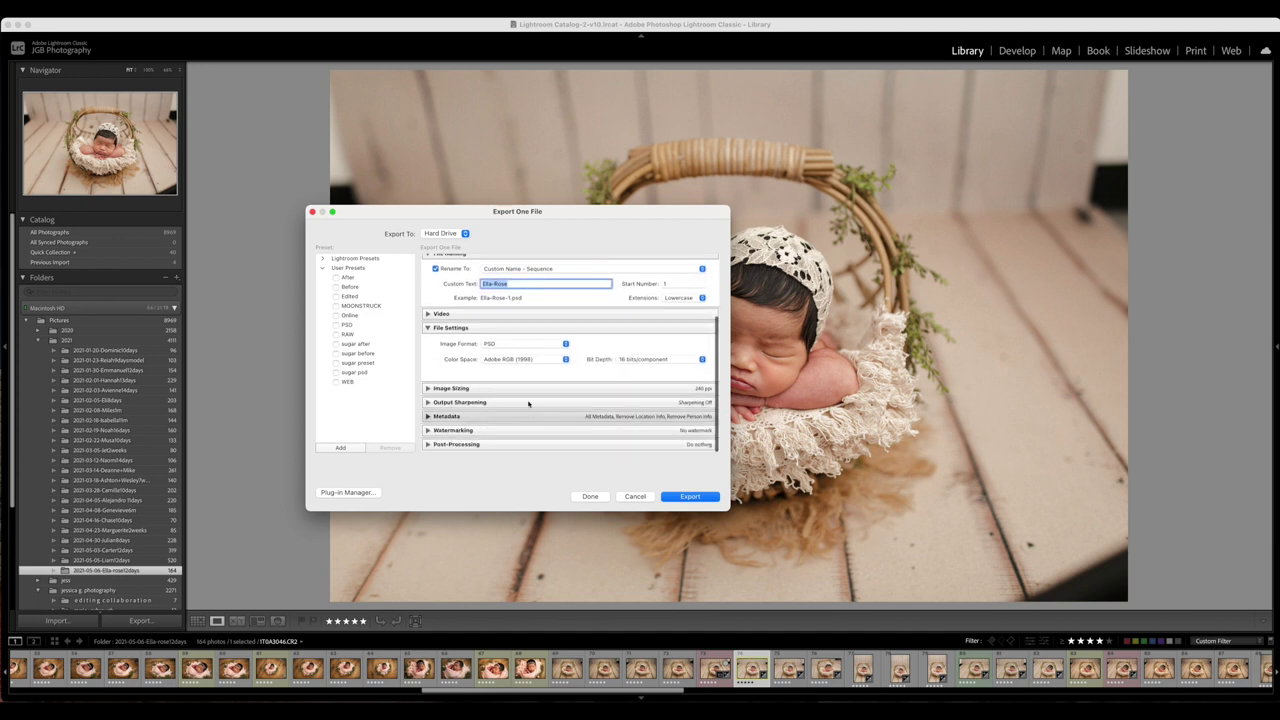
pyautogui.click(500, 345)
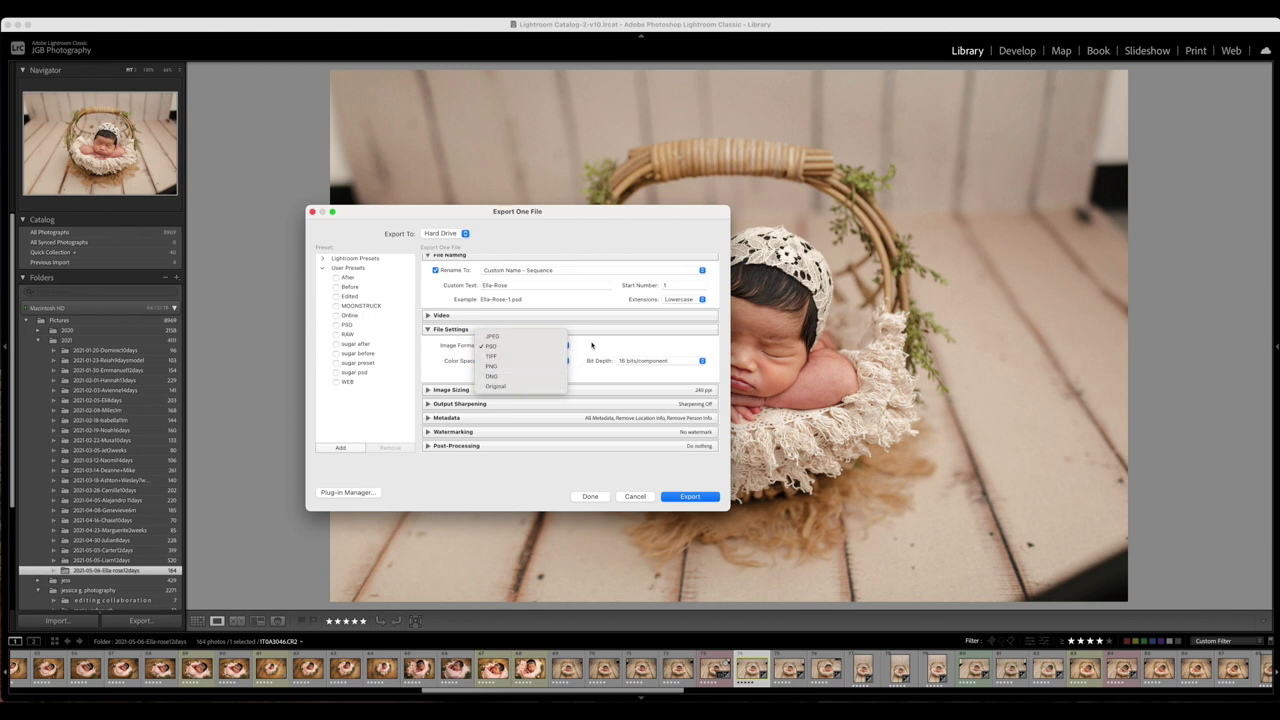
pyautogui.click(512, 347)
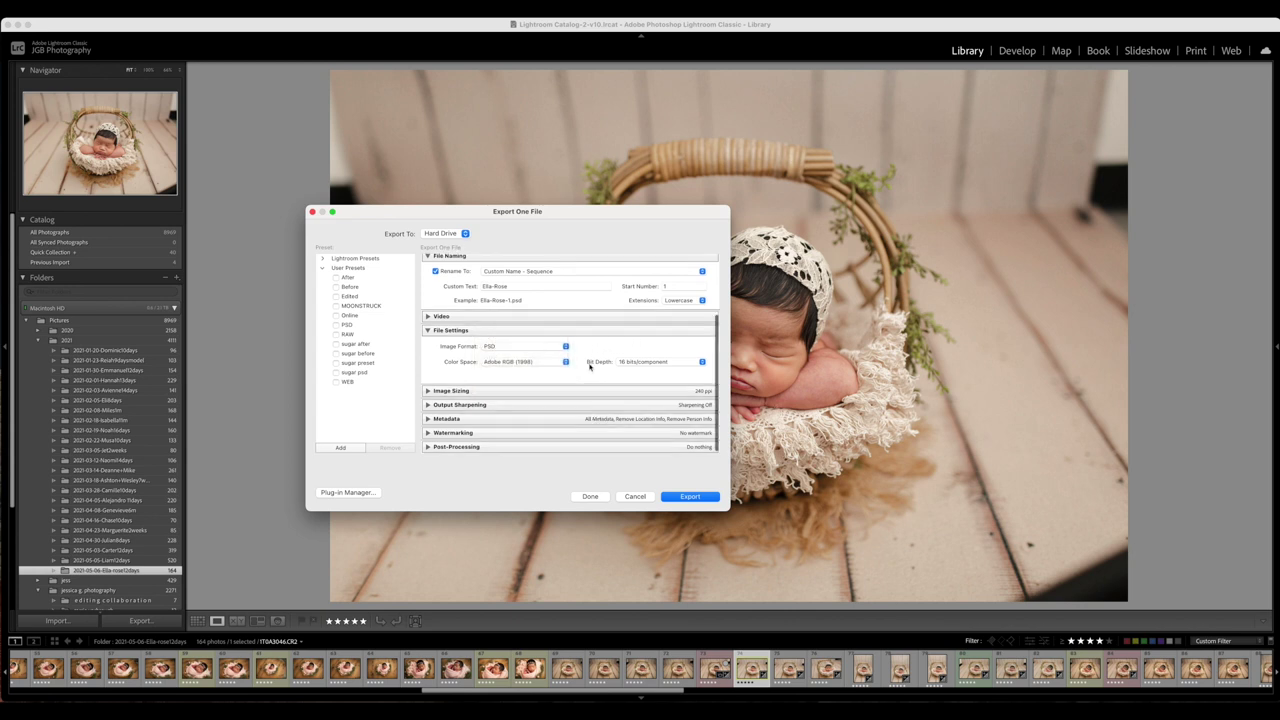
pyautogui.scroll(3, 560, 372)
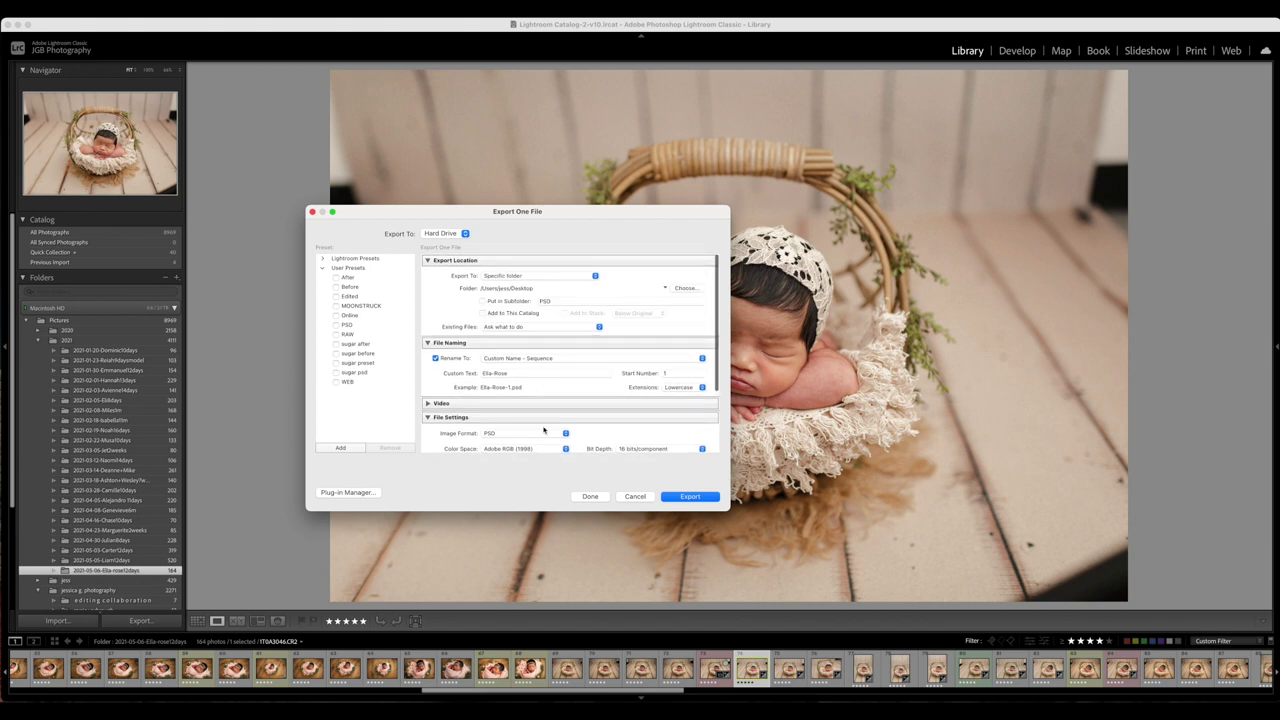
pyautogui.click(693, 497)
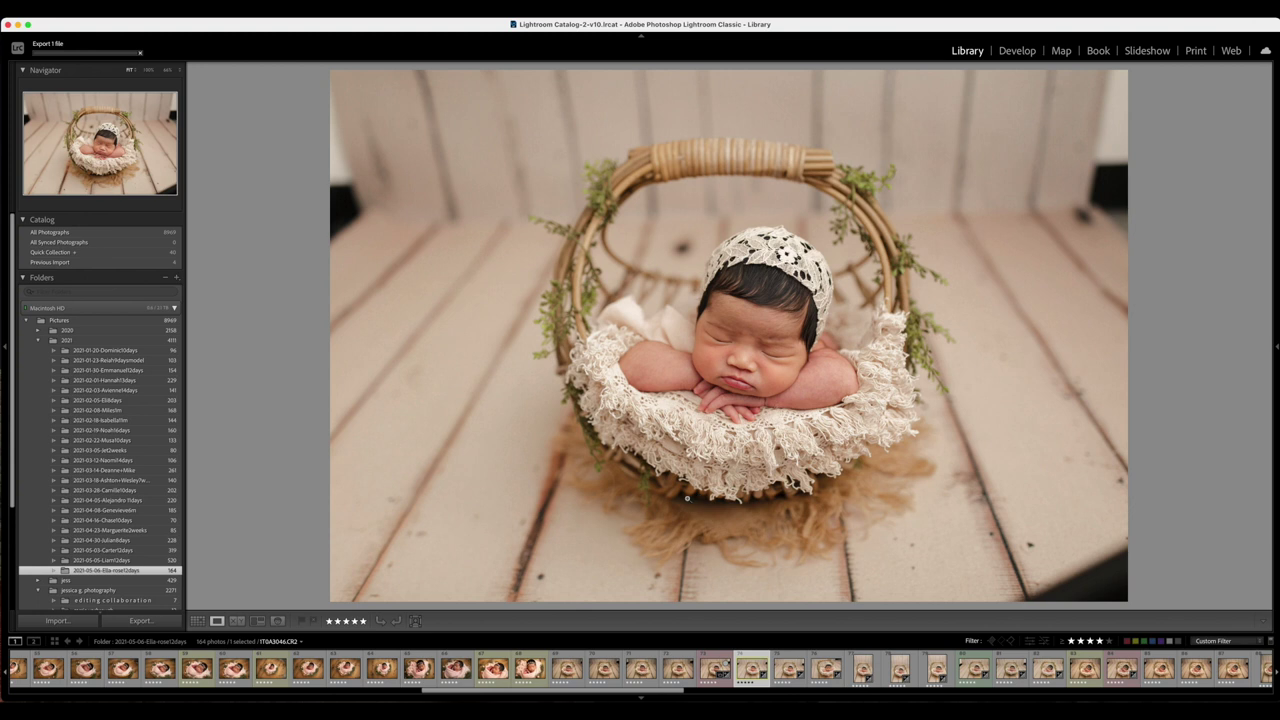
# Look at neighbouring basket photos in the filmstrip and return to the exported one
pyautogui.click(715, 668)
pyautogui.click(641, 668)
pyautogui.click(678, 662)
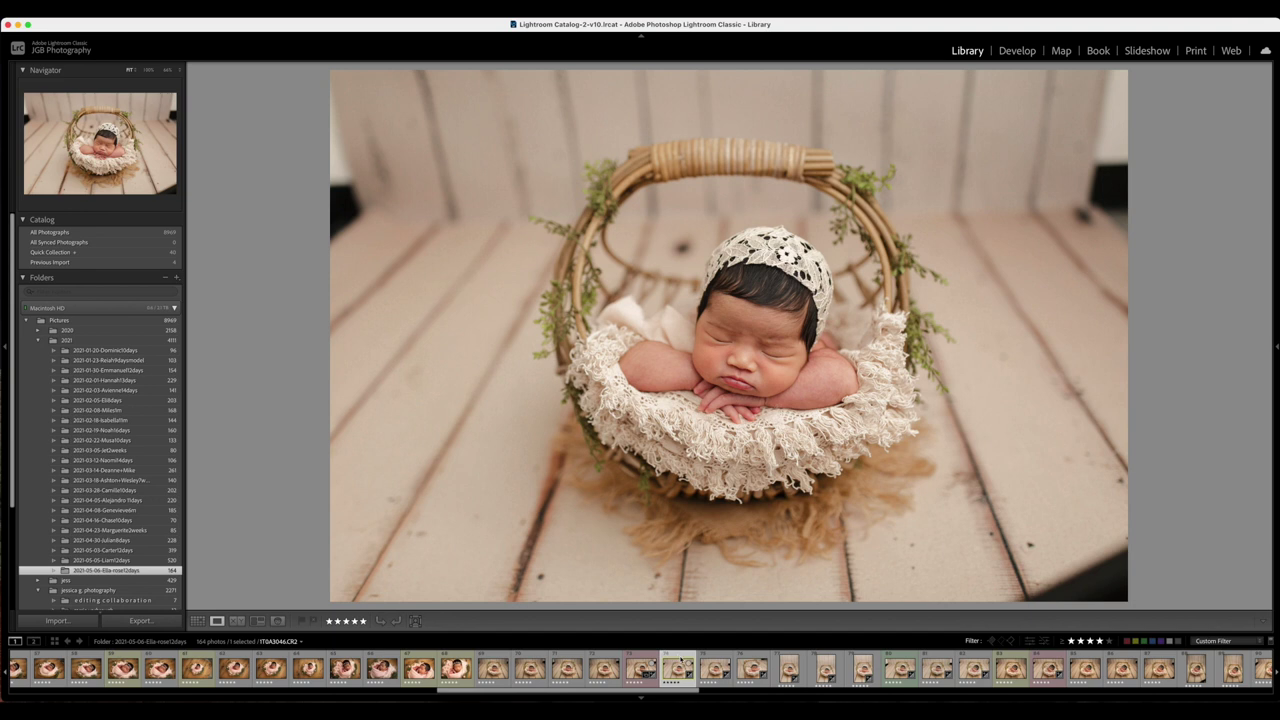
# Switch to Photoshop and open the exported PSD of the newborn basket photo
pyautogui.click(708, 698)
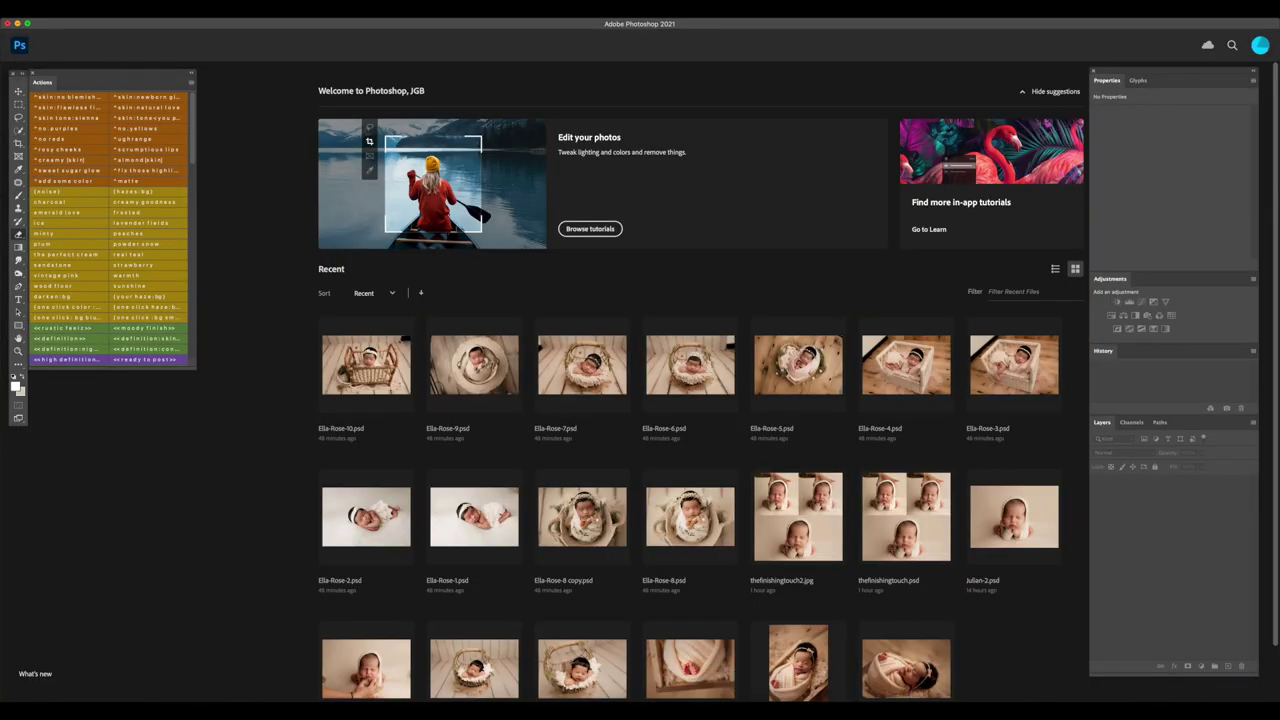
pyautogui.click(80, 10)
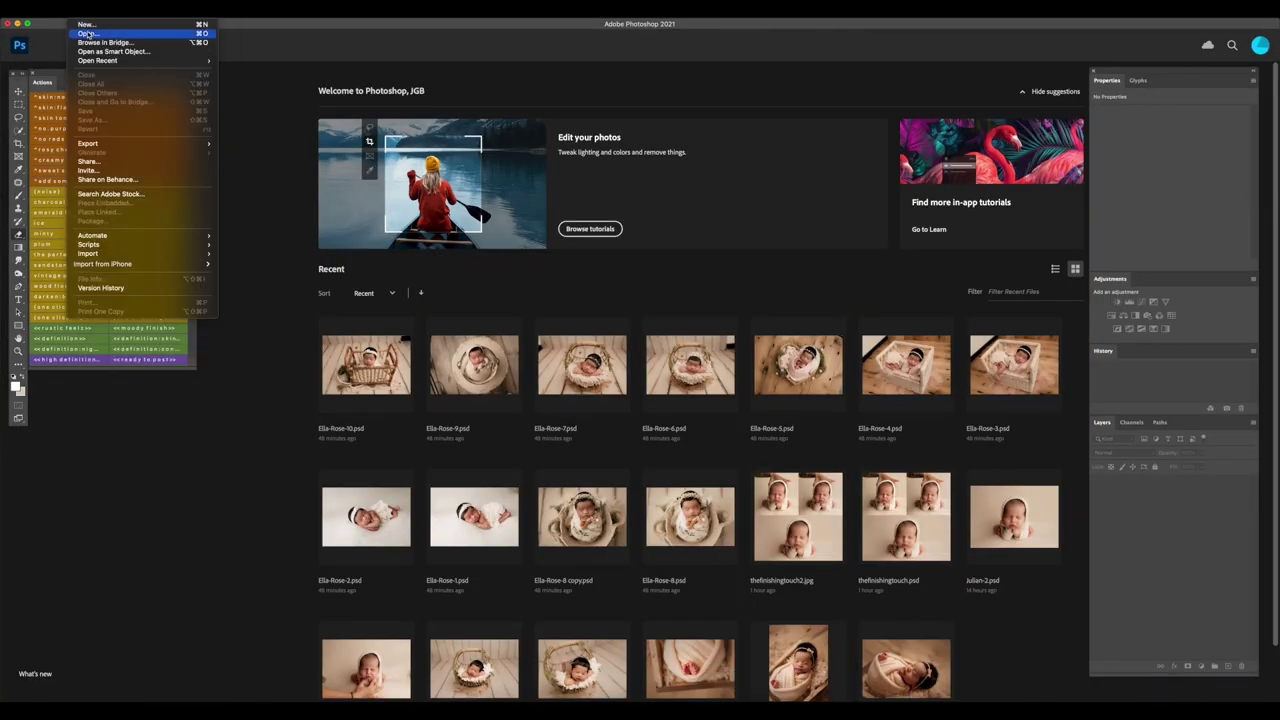
pyautogui.click(86, 34)
pyautogui.click(485, 137)
pyautogui.doubleClick(485, 137)
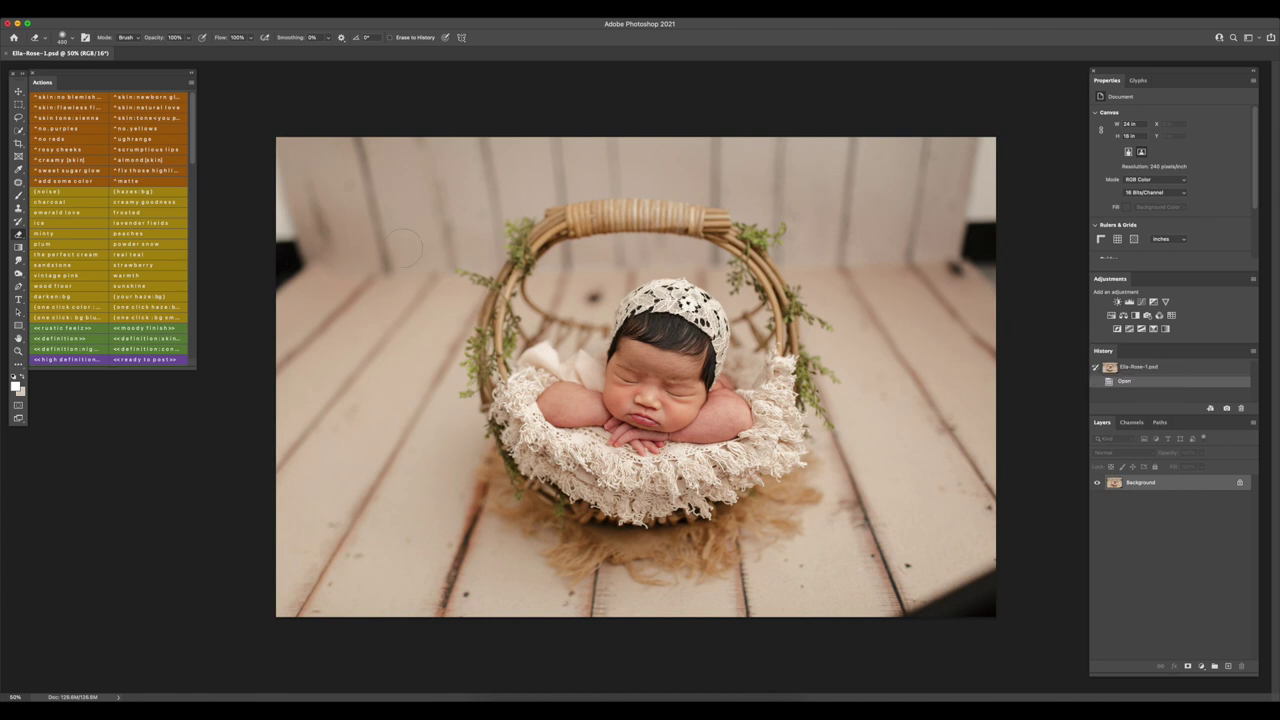
# Close the Tools and Actions panels and the panel group containing Properties, Adjustments, History and Layers
pyautogui.click(38, 12)
pyautogui.click(31, 73)
pyautogui.click(12, 73)
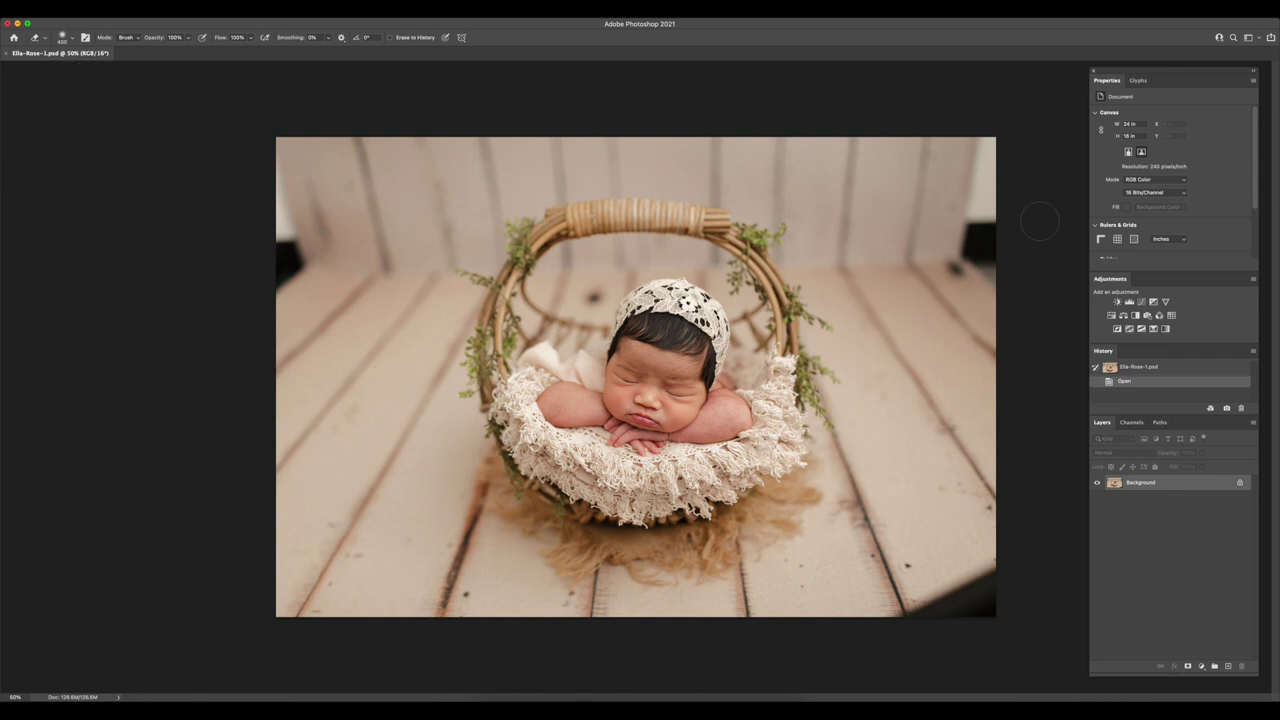
pyautogui.click(1093, 72)
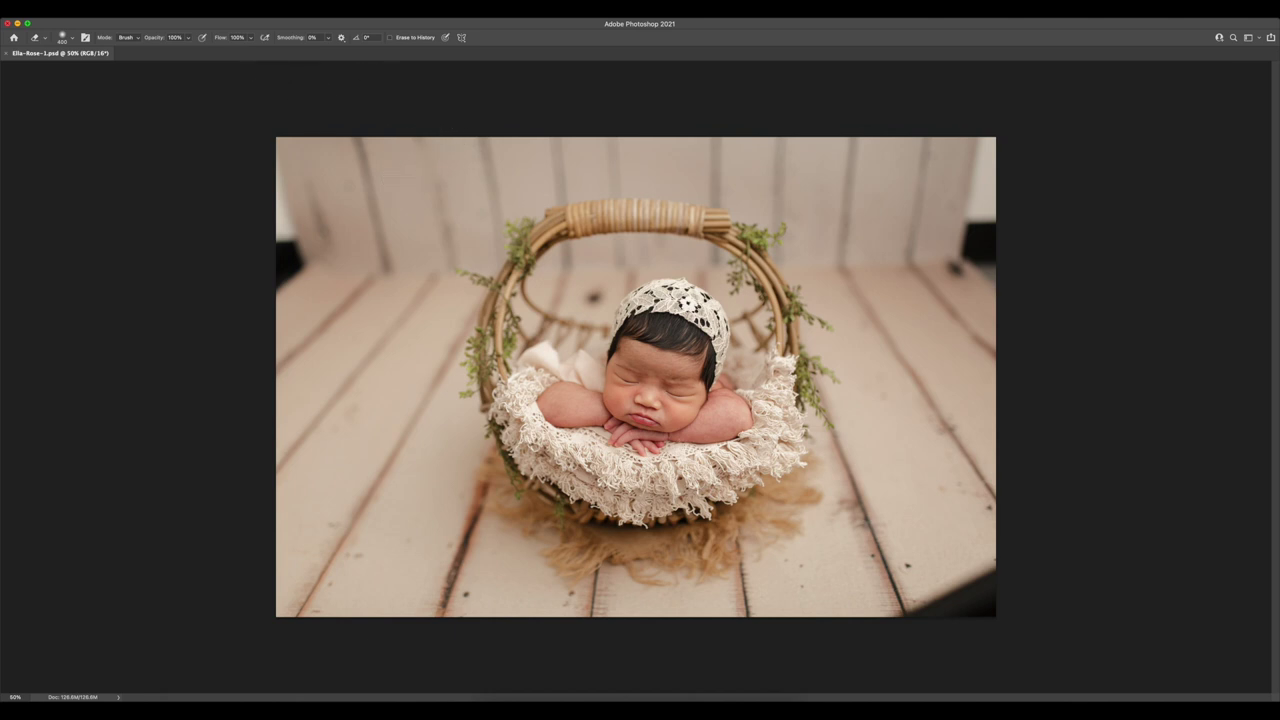
# Show the Actions panel again and turn off its Button Mode so the actions are listed
pyautogui.click(275, 12)
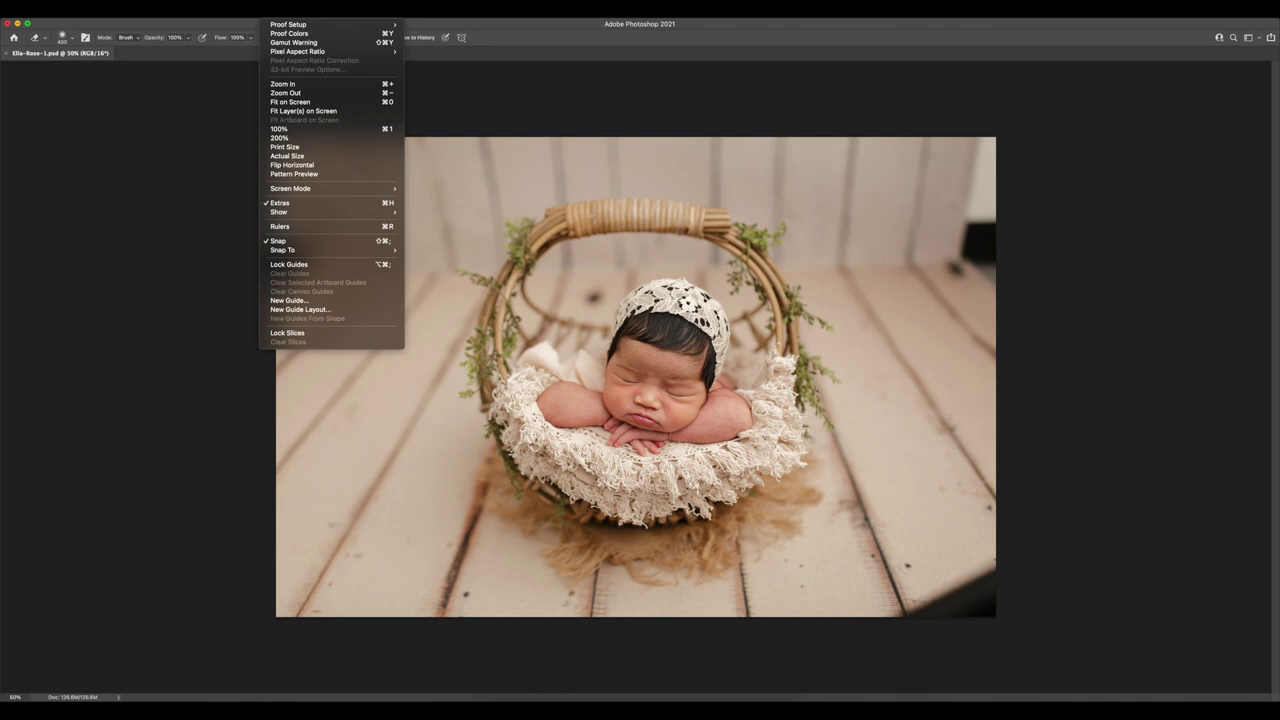
pyautogui.moveTo(335, 12)
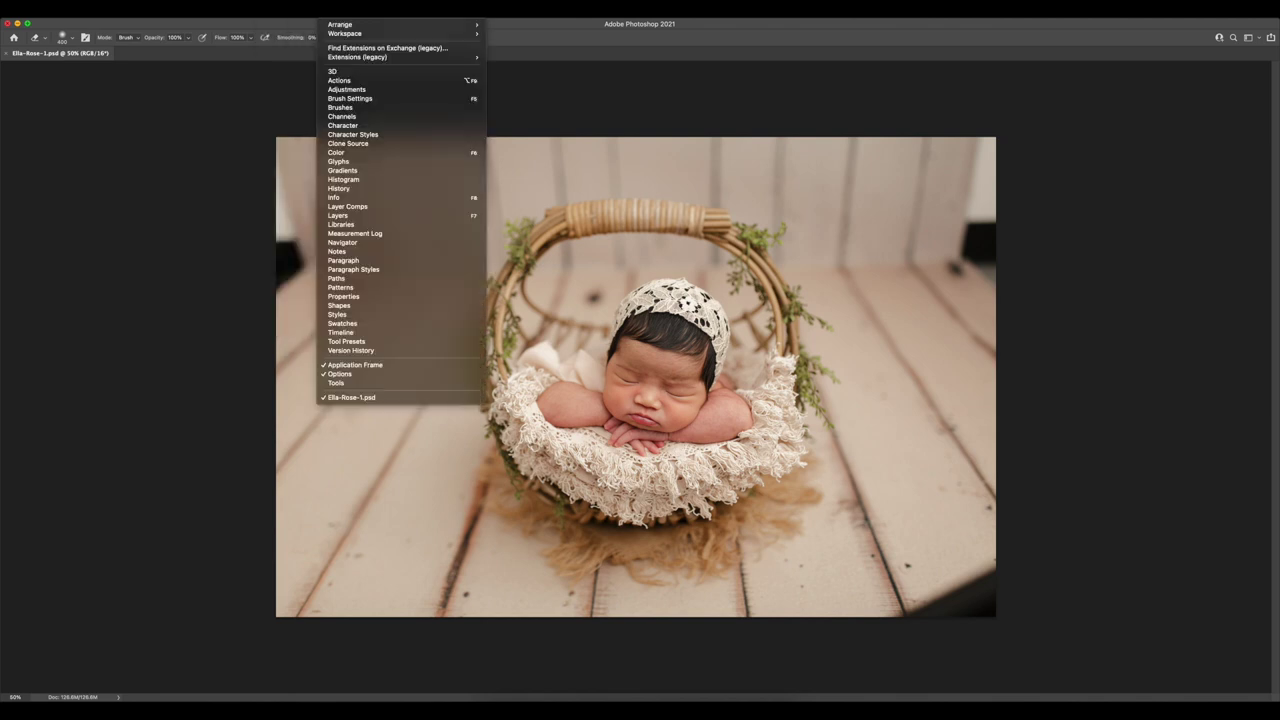
pyautogui.click(345, 81)
pyautogui.click(192, 82)
pyautogui.click(210, 89)
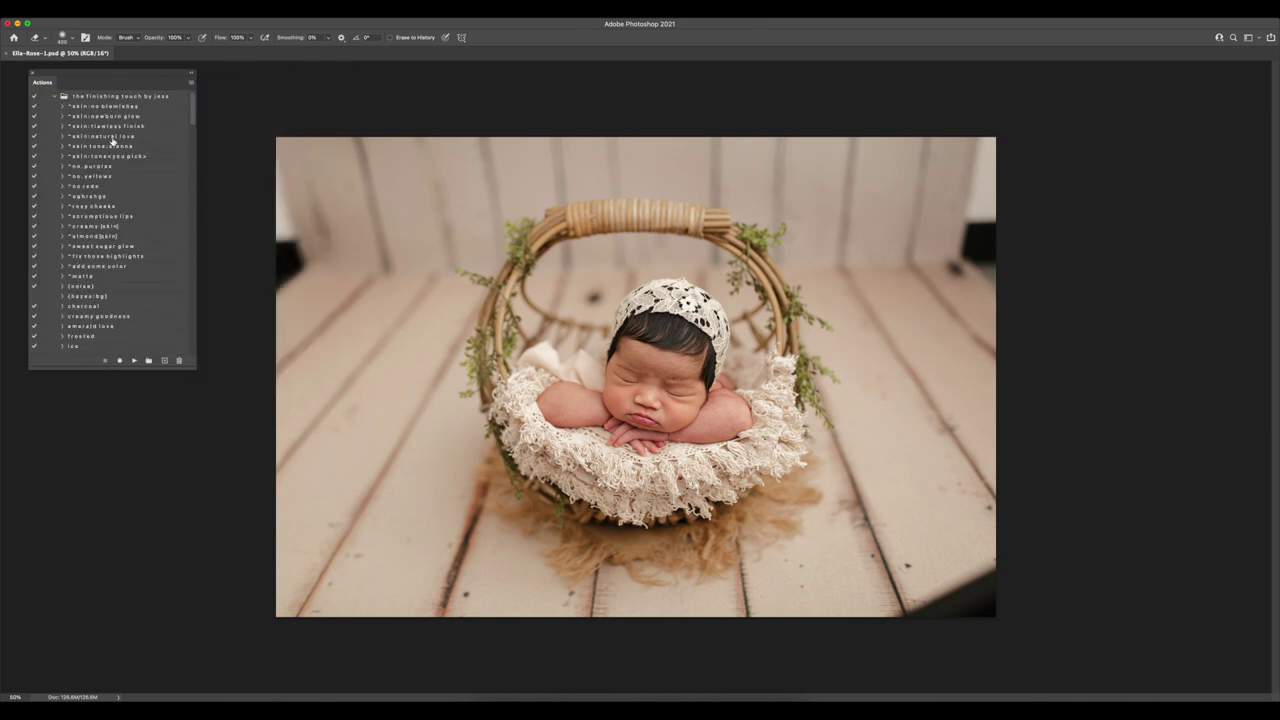
# Examine the Actions panel's options and its action list, selecting the "skin: no blemishes" action
pyautogui.click(191, 82)
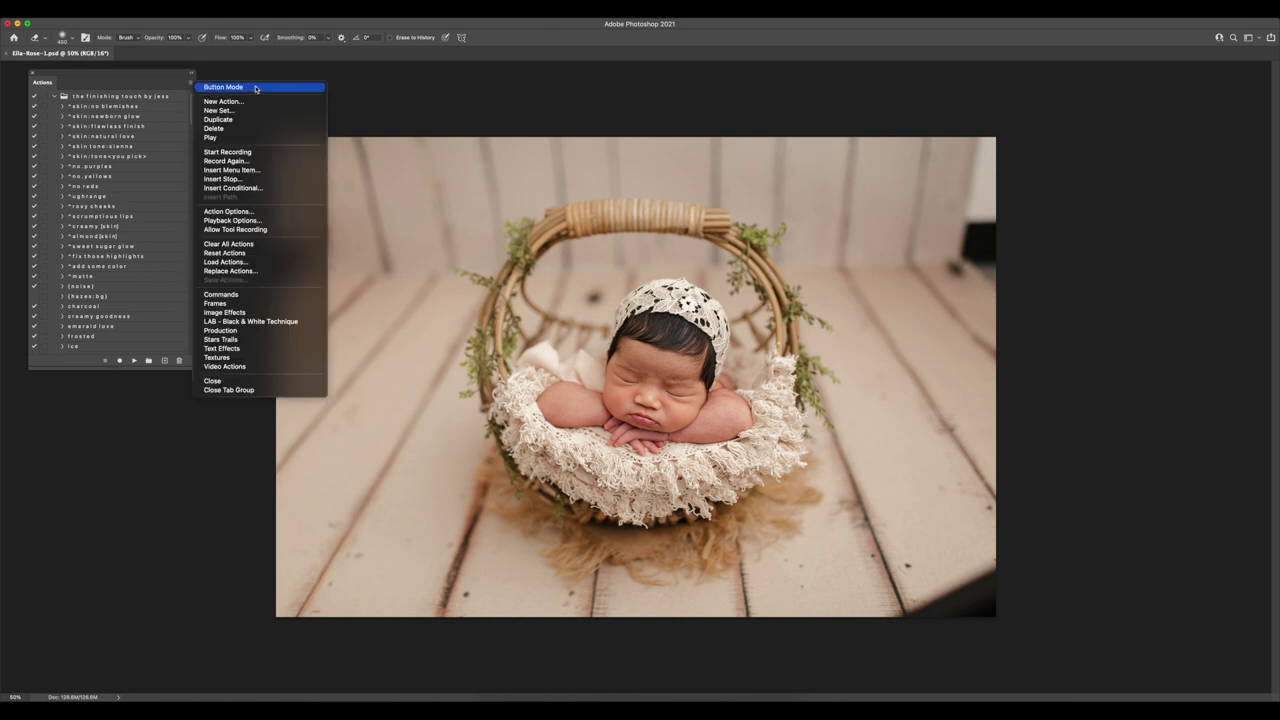
pyautogui.click(117, 88)
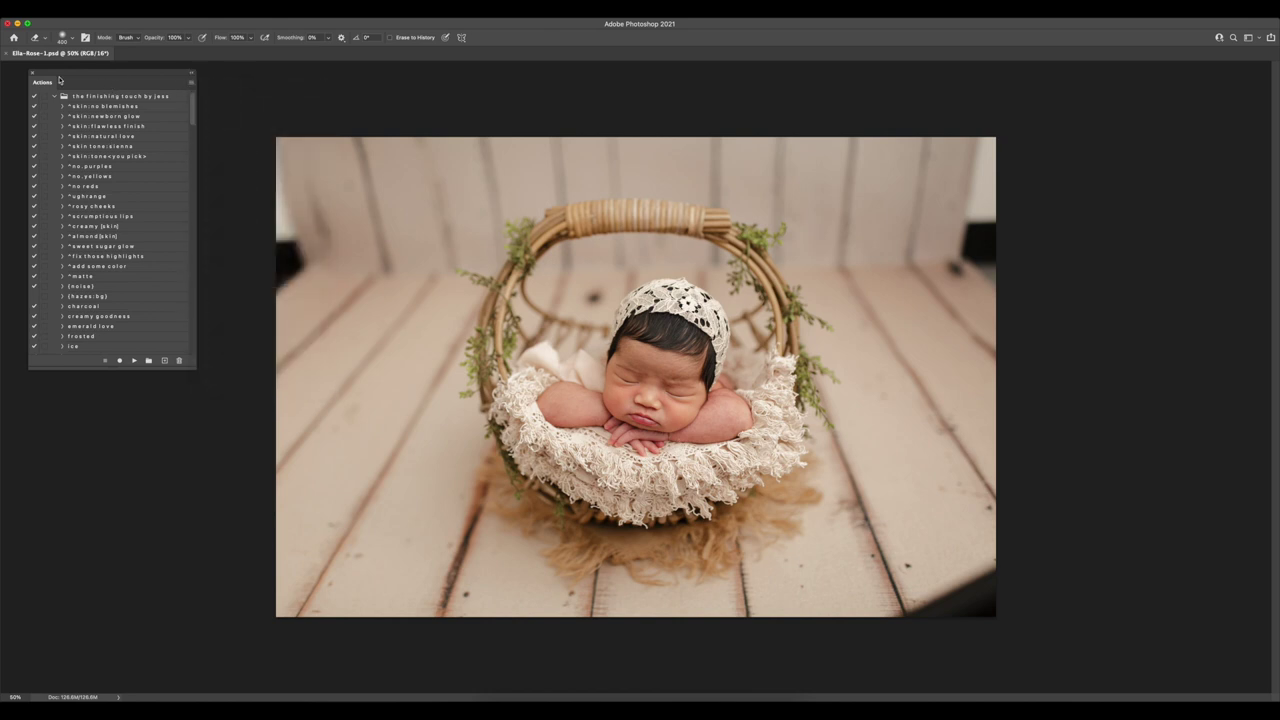
pyautogui.click(191, 82)
pyautogui.click(128, 92)
pyautogui.click(102, 95)
pyautogui.click(129, 110)
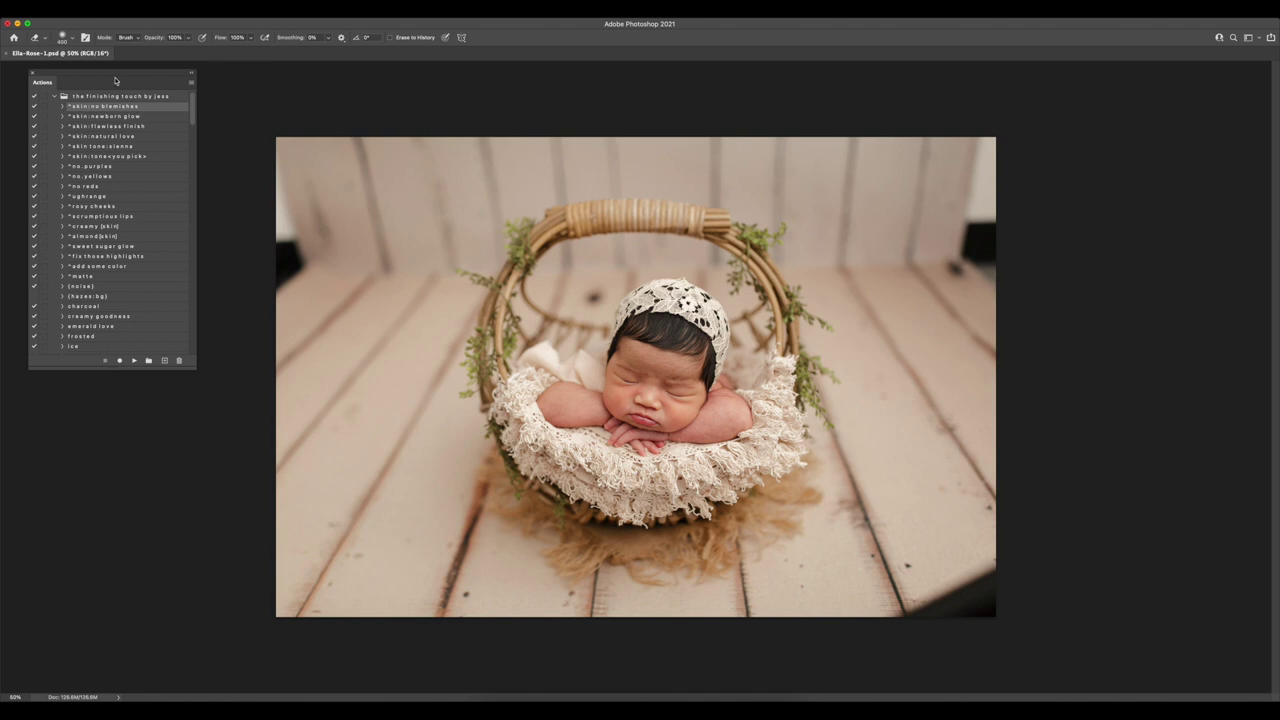
pyautogui.click(82, 8)
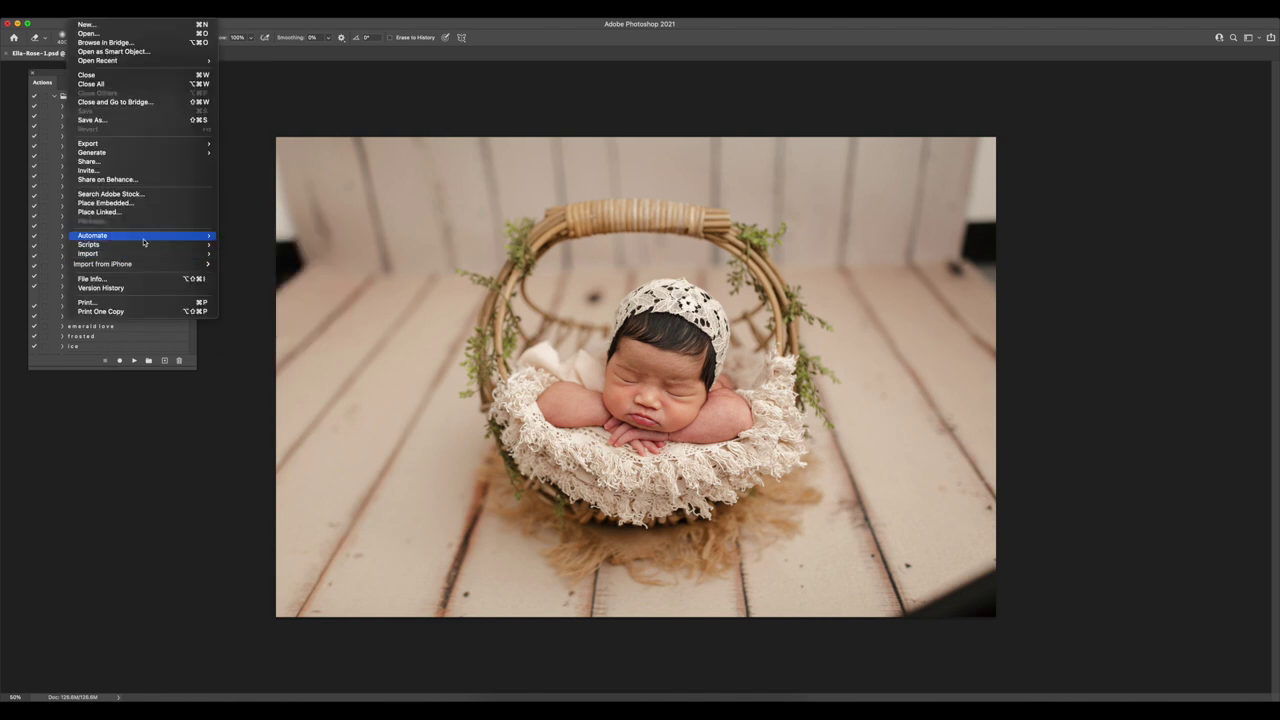
pyautogui.moveTo(150, 236)
pyautogui.click(282, 125)
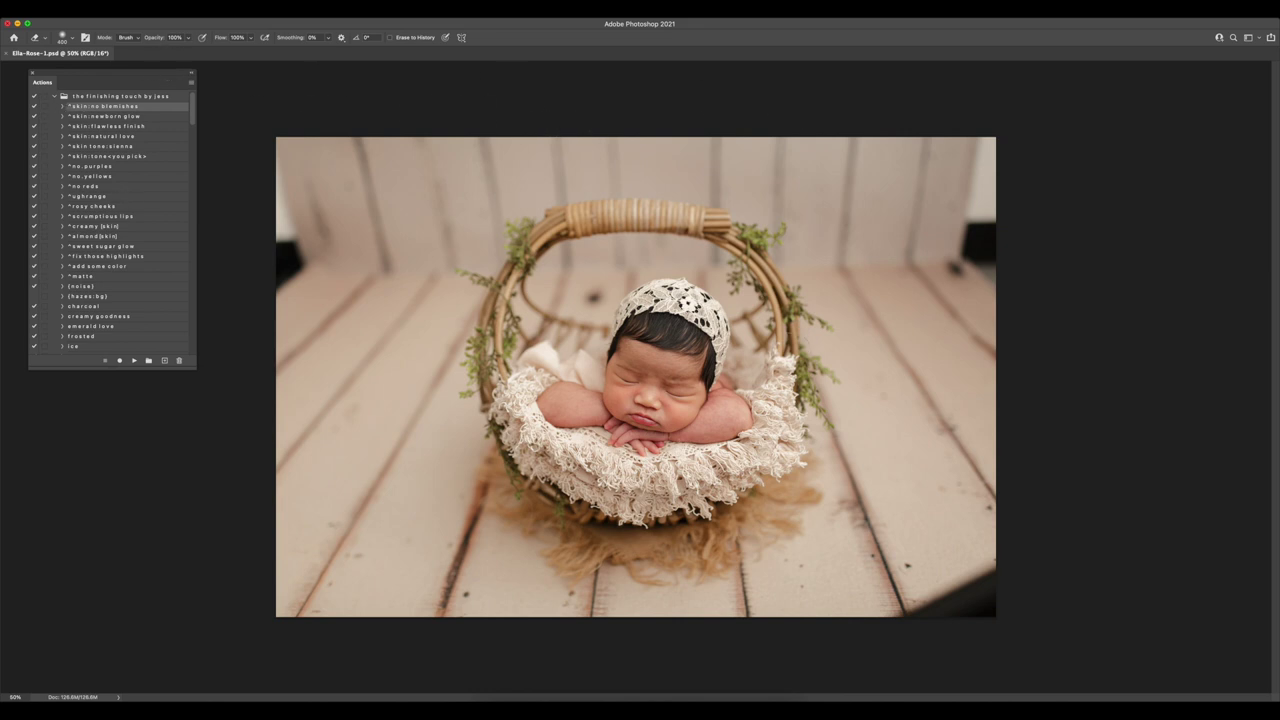
# Turn Button Mode back on for the Actions panel and move the panel slightly closer to the photo
pyautogui.click(191, 82)
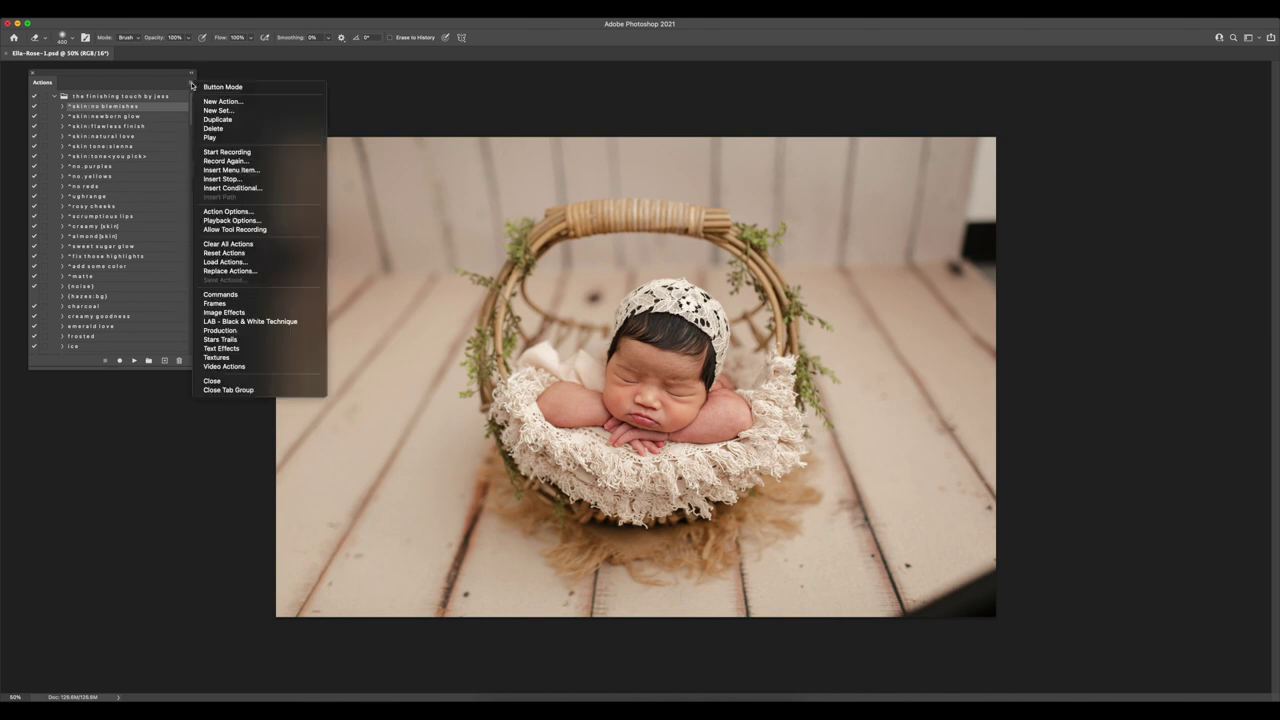
pyautogui.click(250, 87)
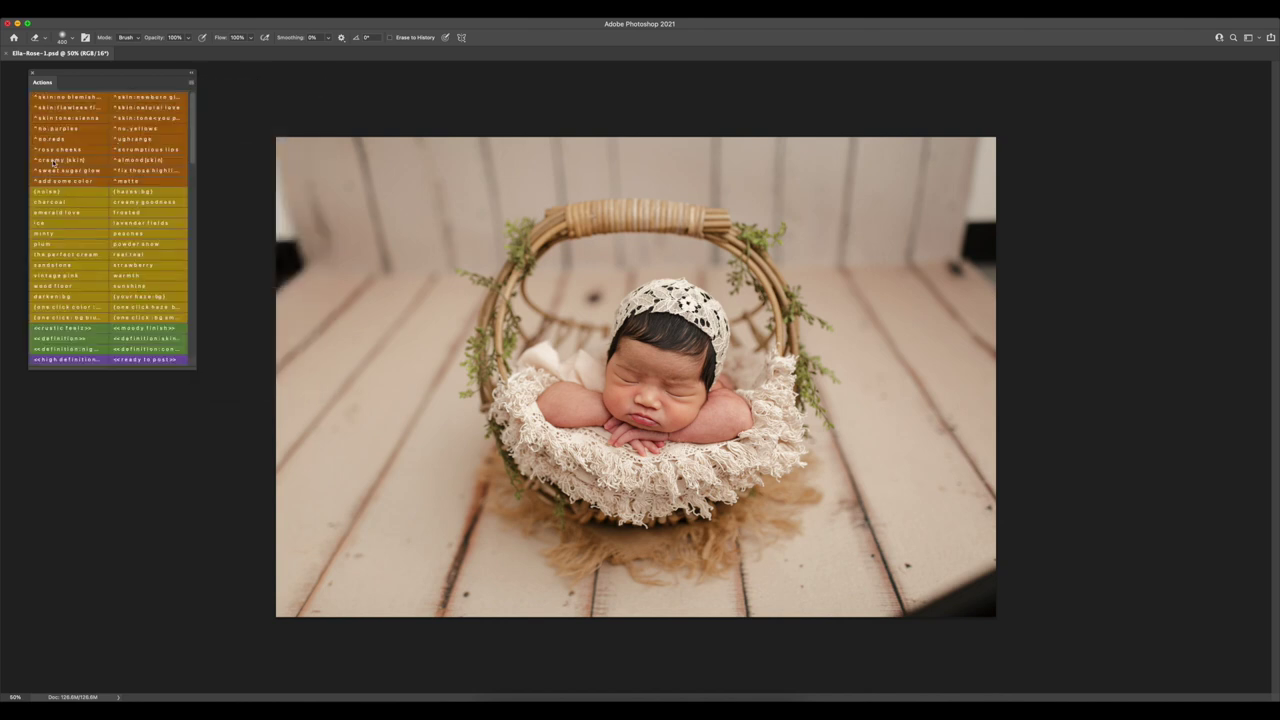
pyautogui.moveTo(90, 71); pyautogui.dragTo(126, 103)
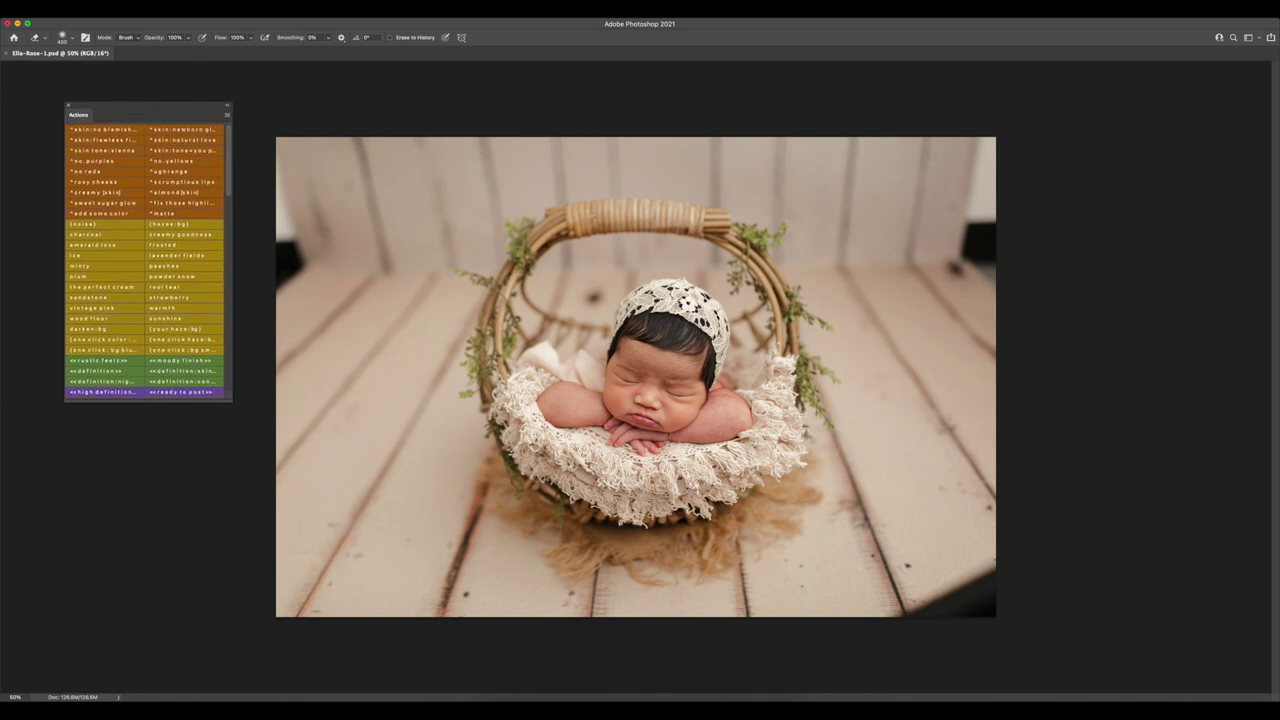
pyautogui.click(336, 12)
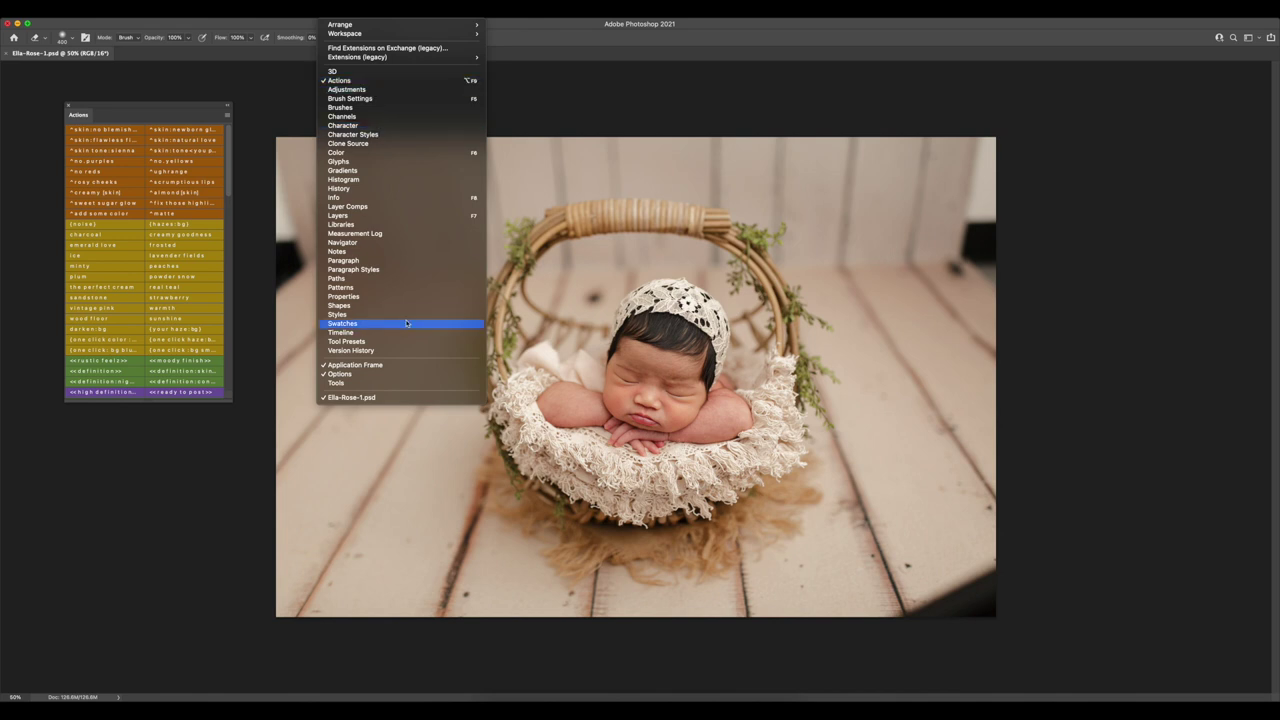
pyautogui.click(358, 180)
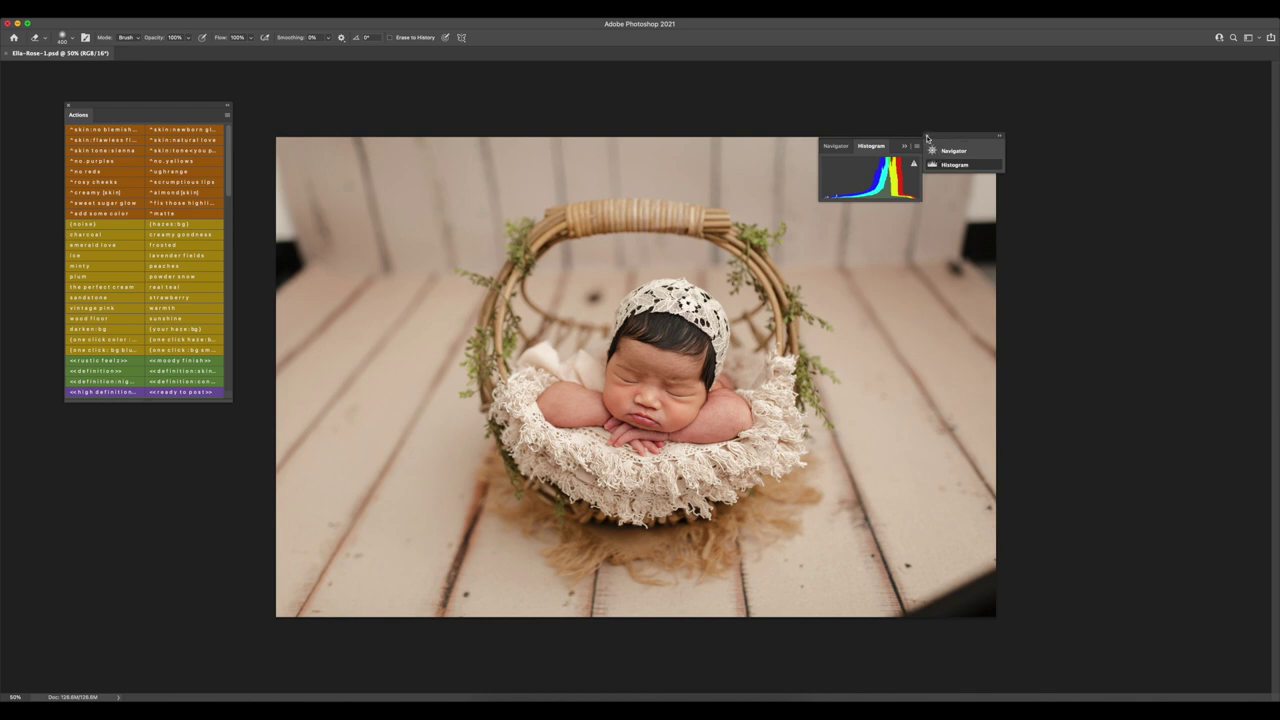
pyautogui.click(927, 136)
# Show the History panel with its panel group, and show the Tools panel
pyautogui.click(336, 12)
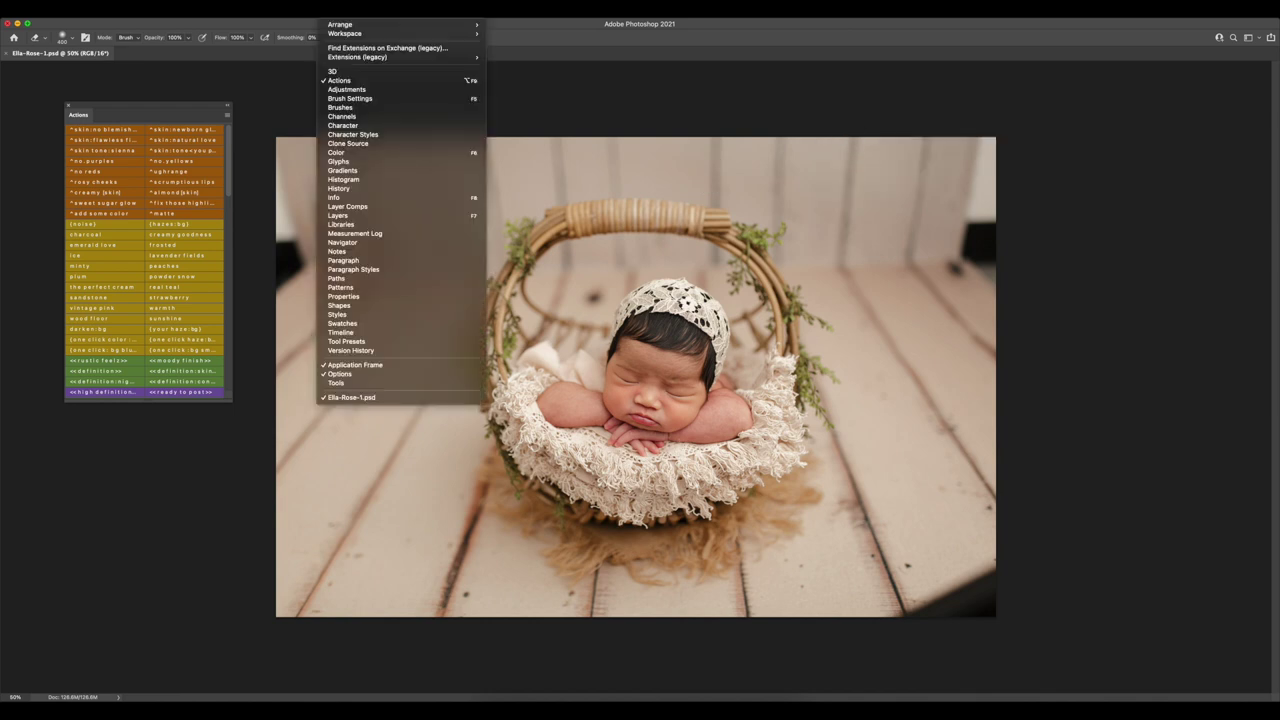
pyautogui.click(345, 188)
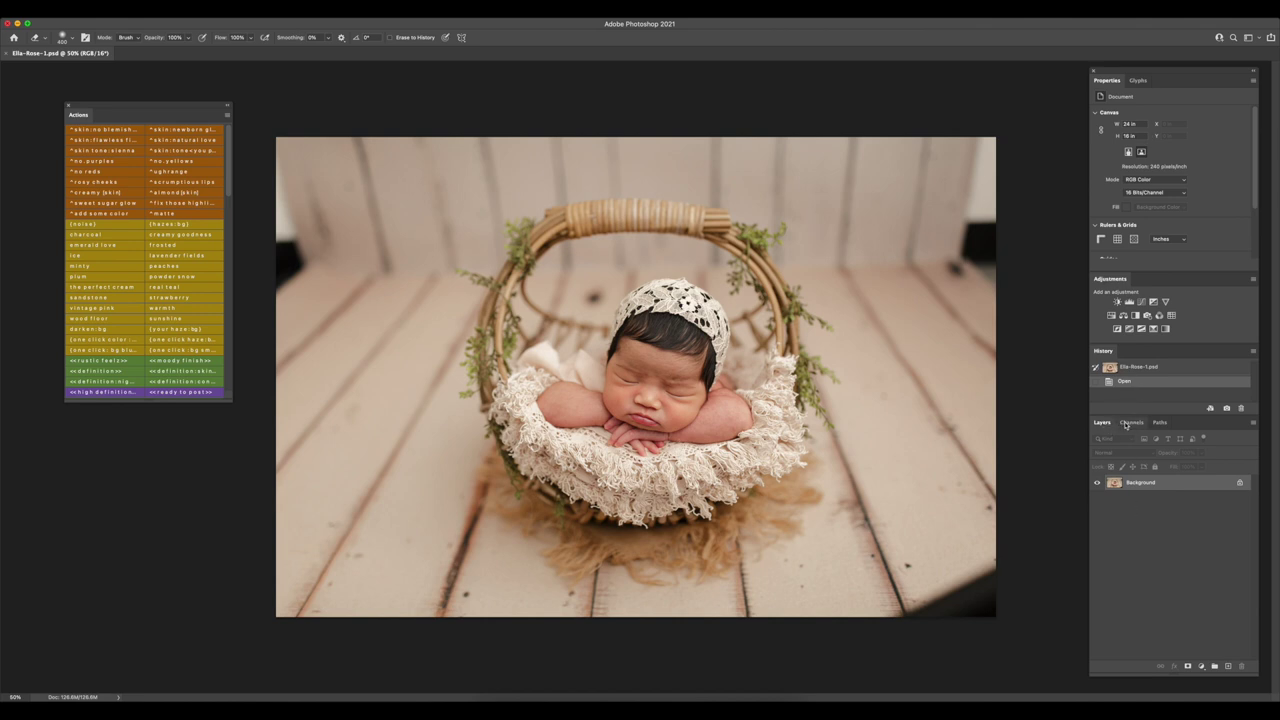
pyautogui.click(305, 10)
pyautogui.moveTo(334, 10)
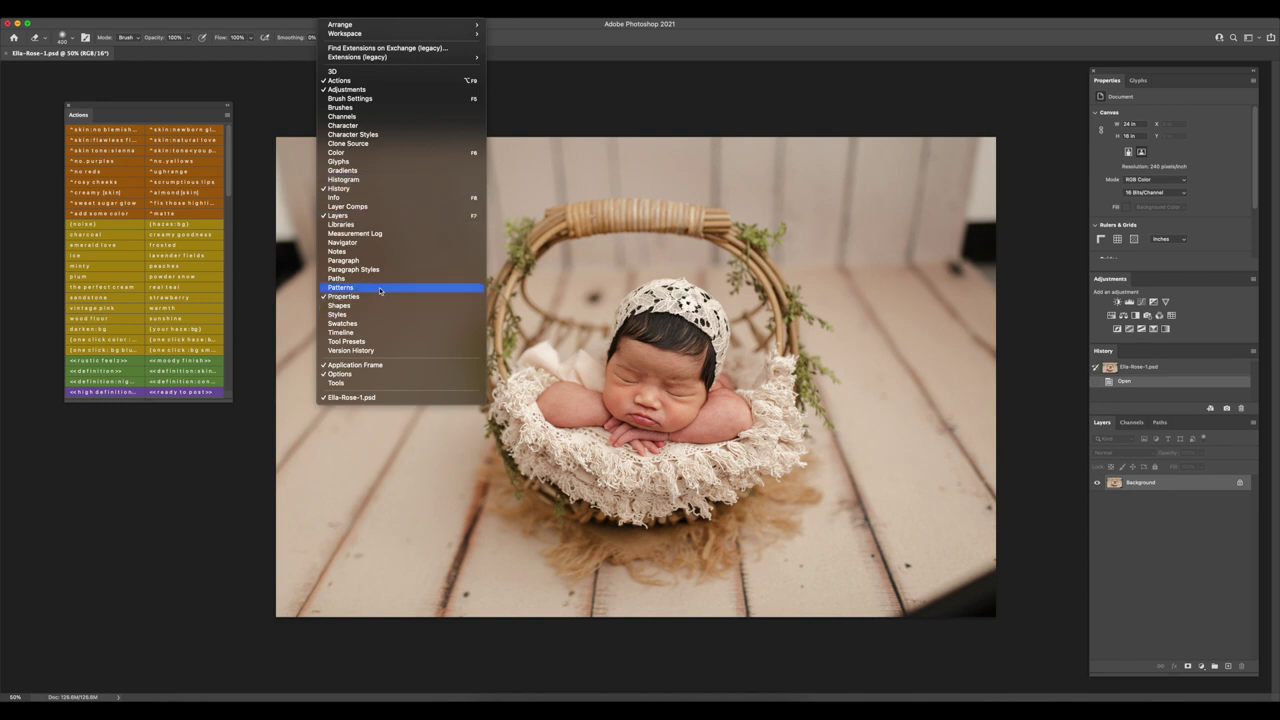
pyautogui.click(361, 386)
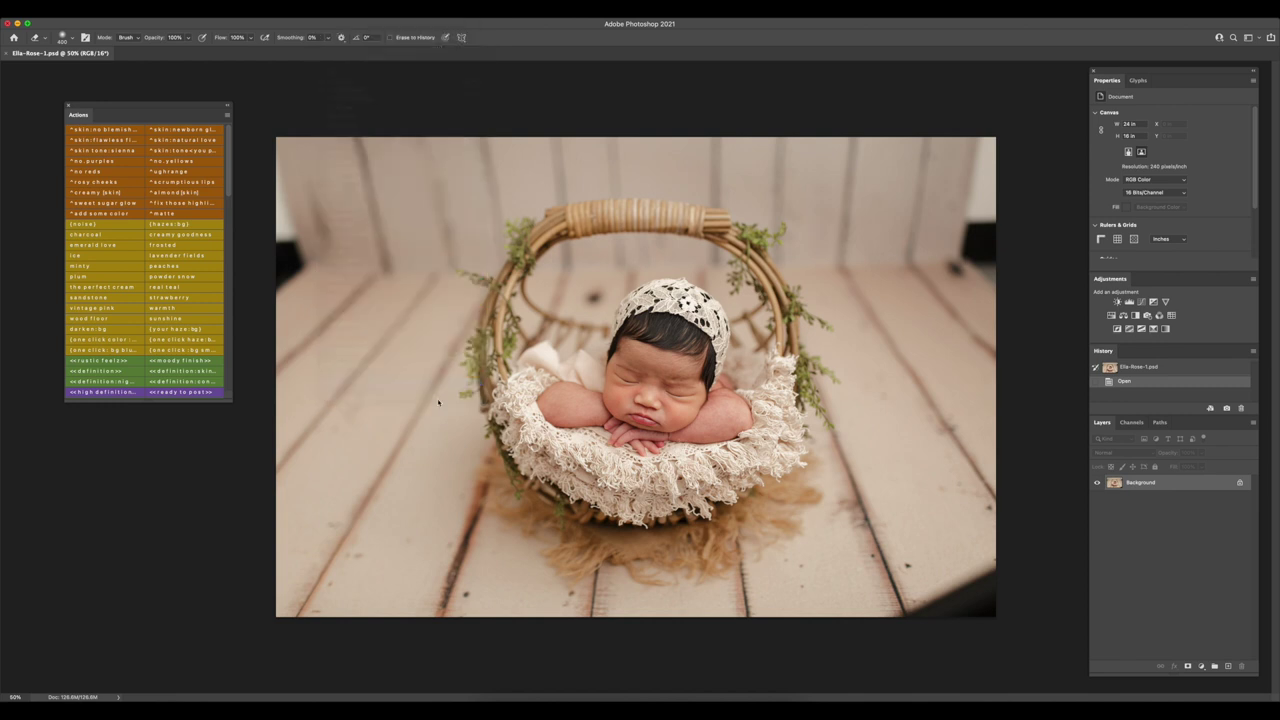
# Move the Actions panel off toward the workspace edge and place the Tools panel directly beside it, clear of the photo
pyautogui.moveTo(18, 68); pyautogui.dragTo(256, 100)
pyautogui.moveTo(178, 108); pyautogui.dragTo(123, 80)
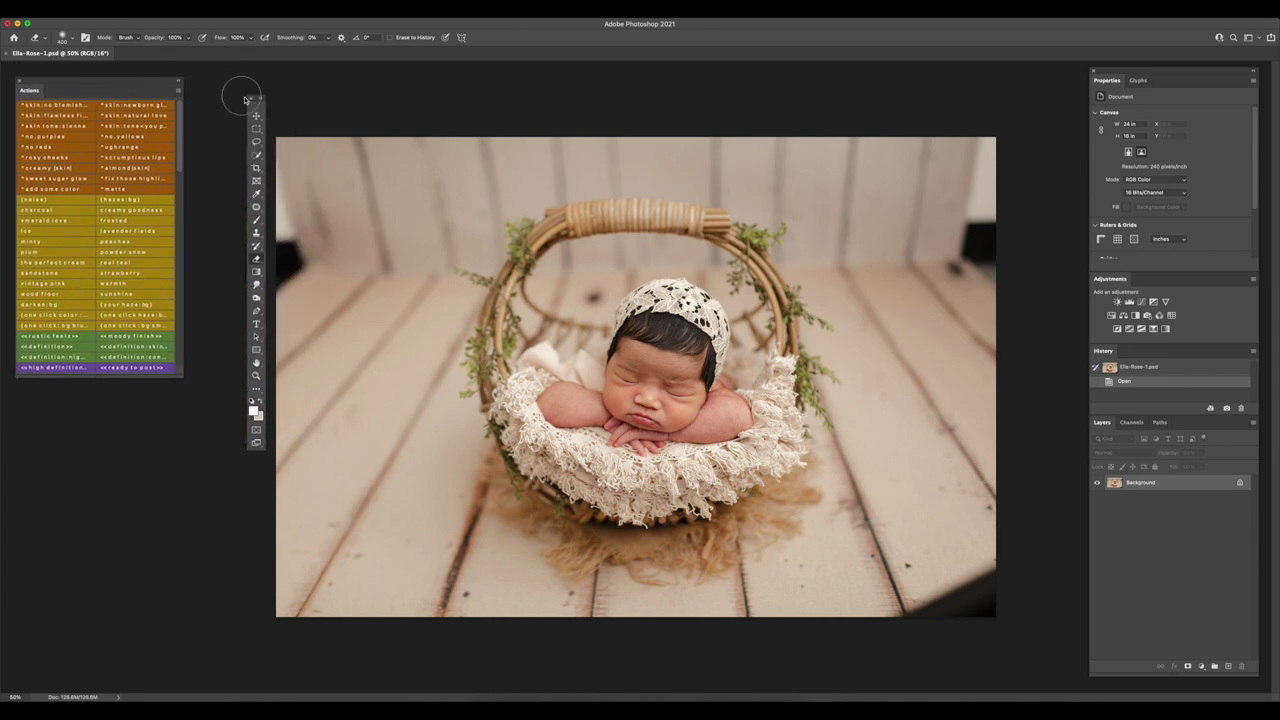
pyautogui.moveTo(256, 108); pyautogui.dragTo(194, 88)
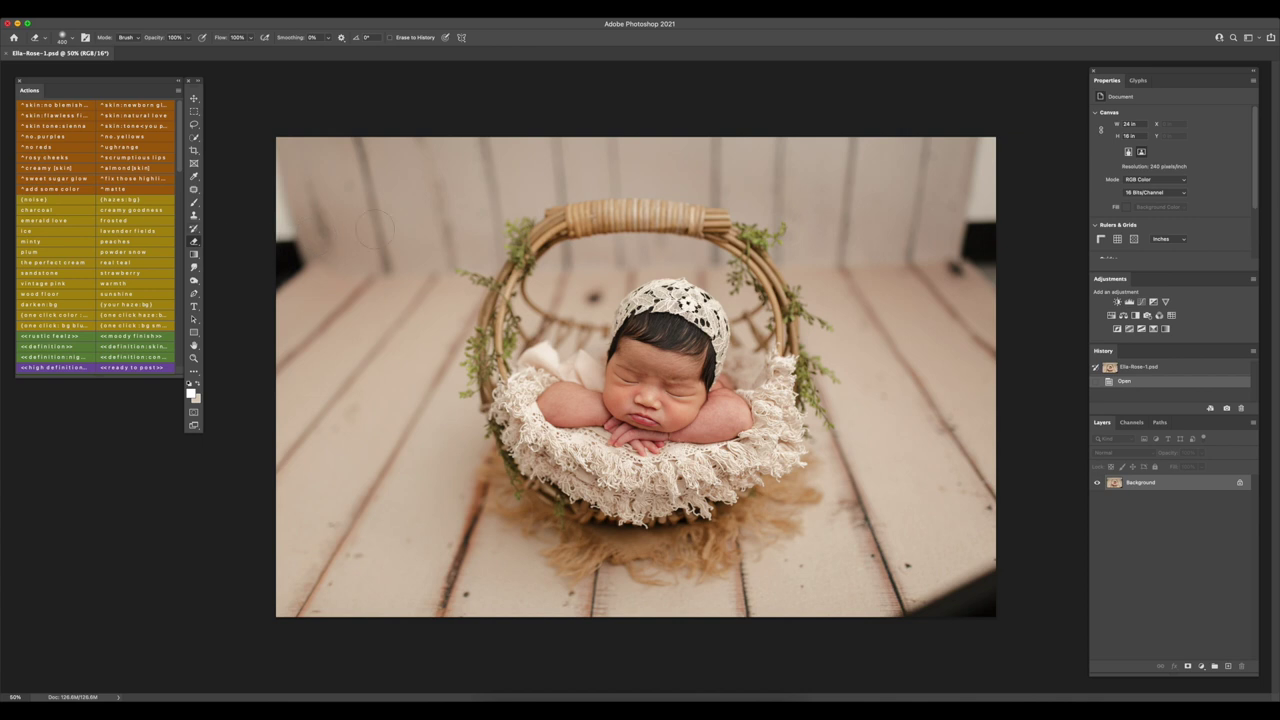
# Crop the photo slightly from its upper-left corner to about 23.37 by 15.58 in
pyautogui.press('c')
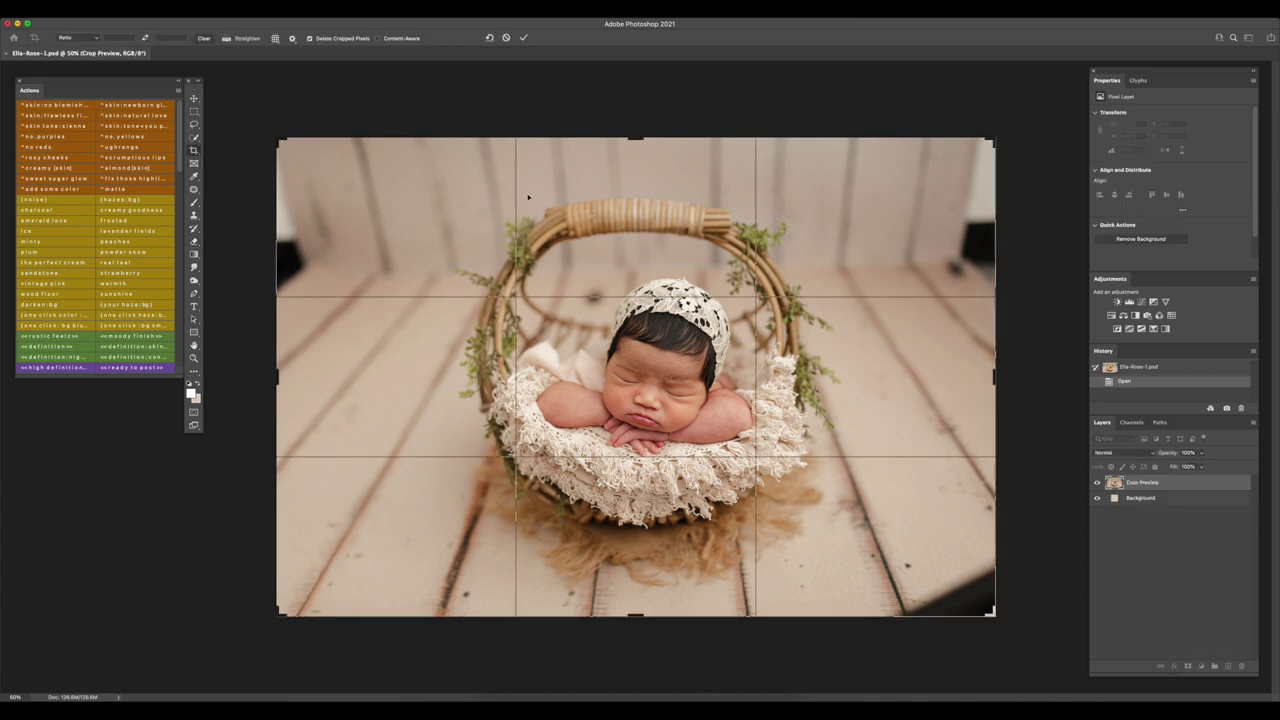
pyautogui.moveTo(276, 136); pyautogui.dragTo(287, 143)
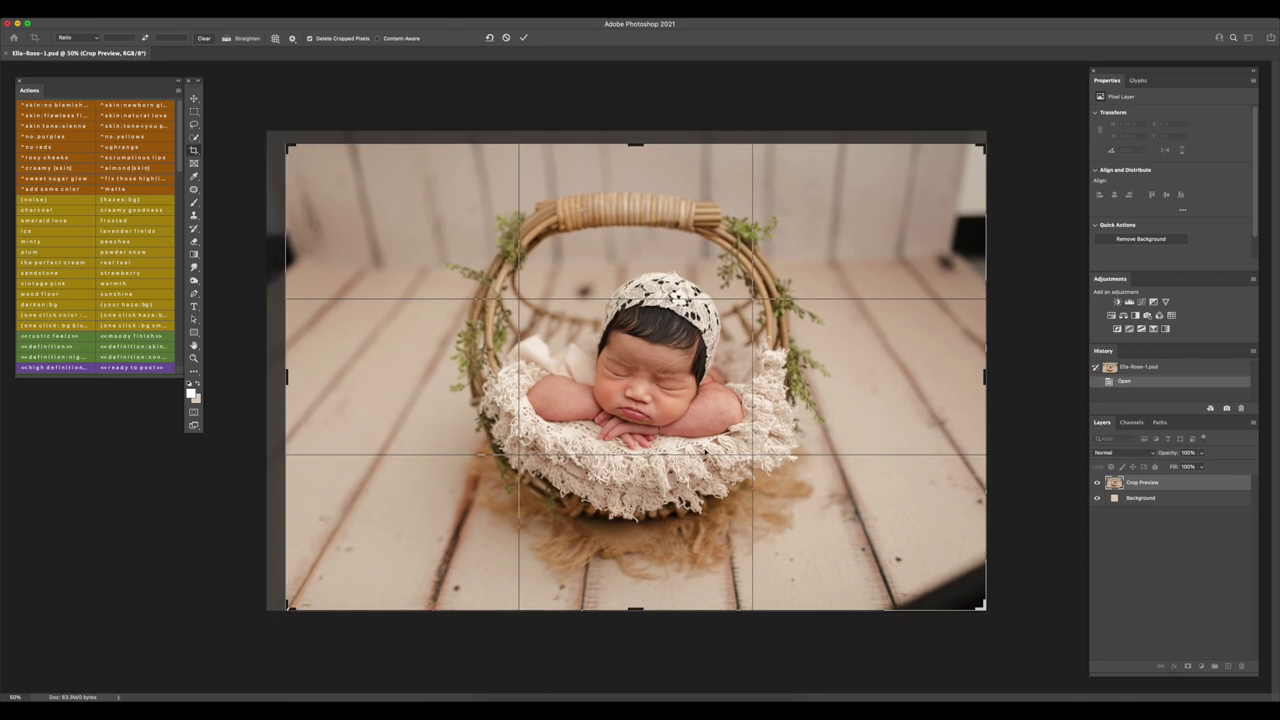
pyautogui.press('Return')
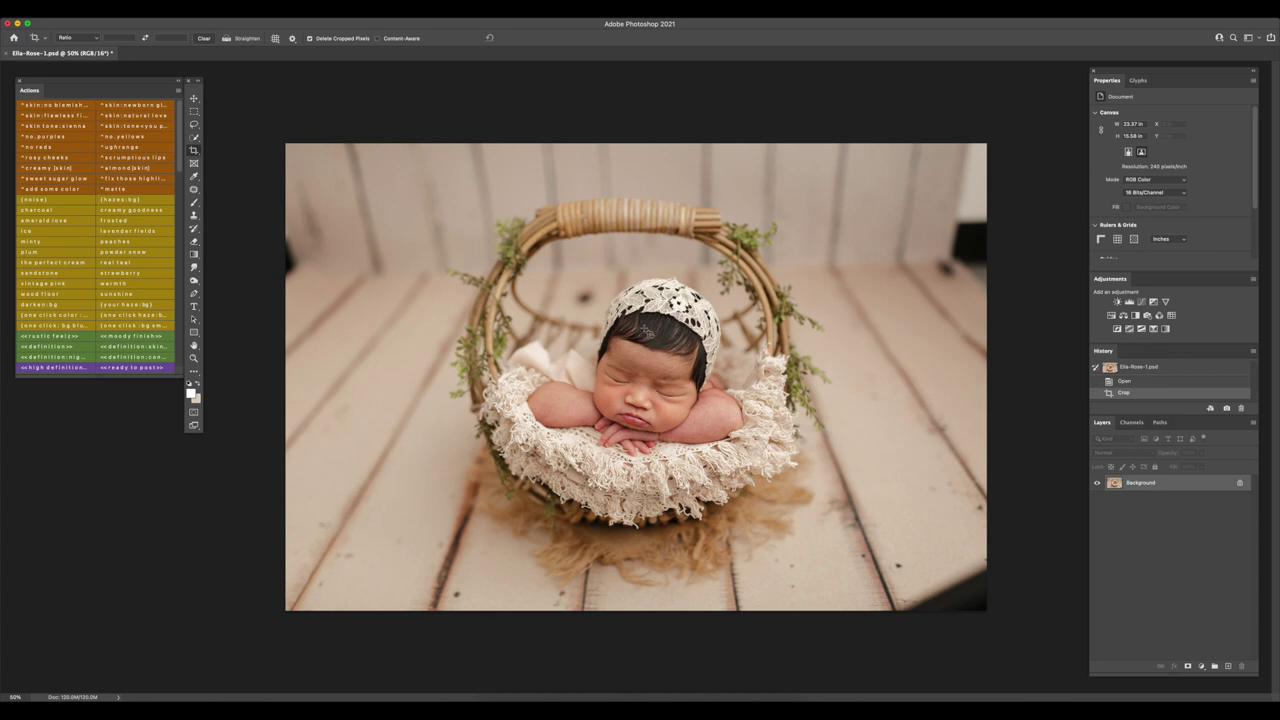
# Shift the photo slightly down within the crop frame and apply a Content-Aware crop to fill the exposed top strip
pyautogui.click(641, 324)
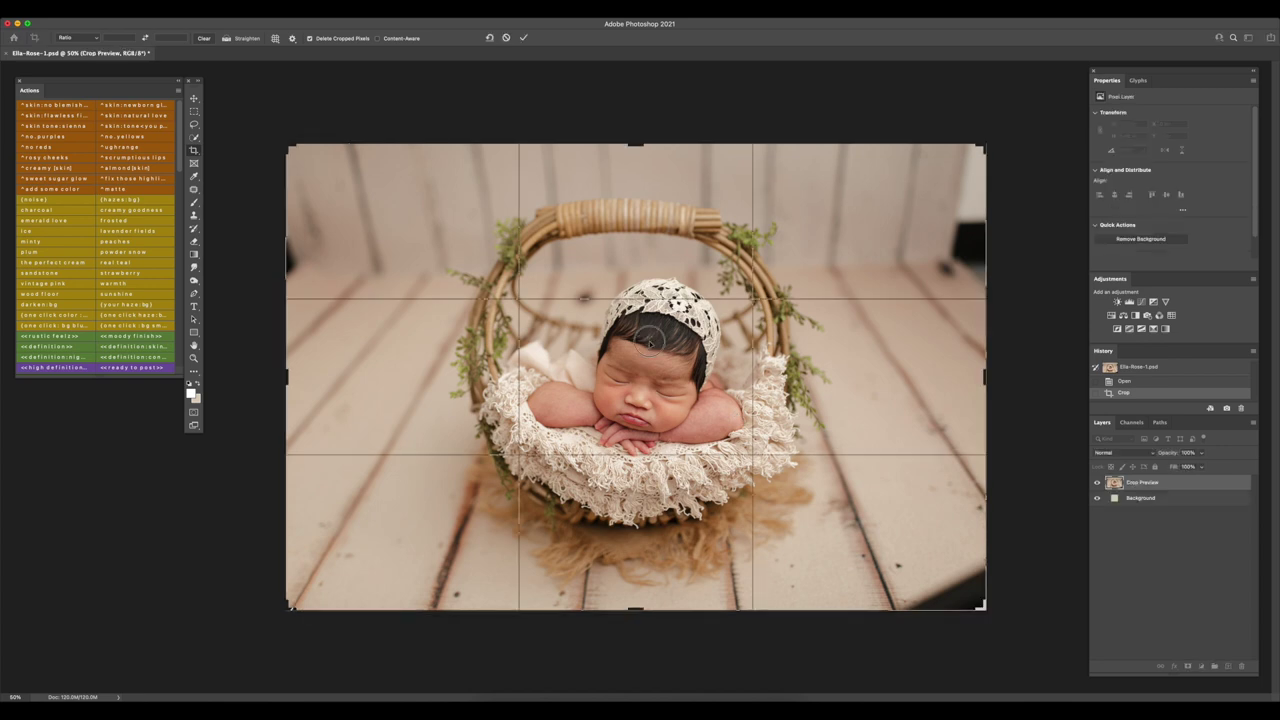
pyautogui.moveTo(652, 342); pyautogui.dragTo(650, 350)
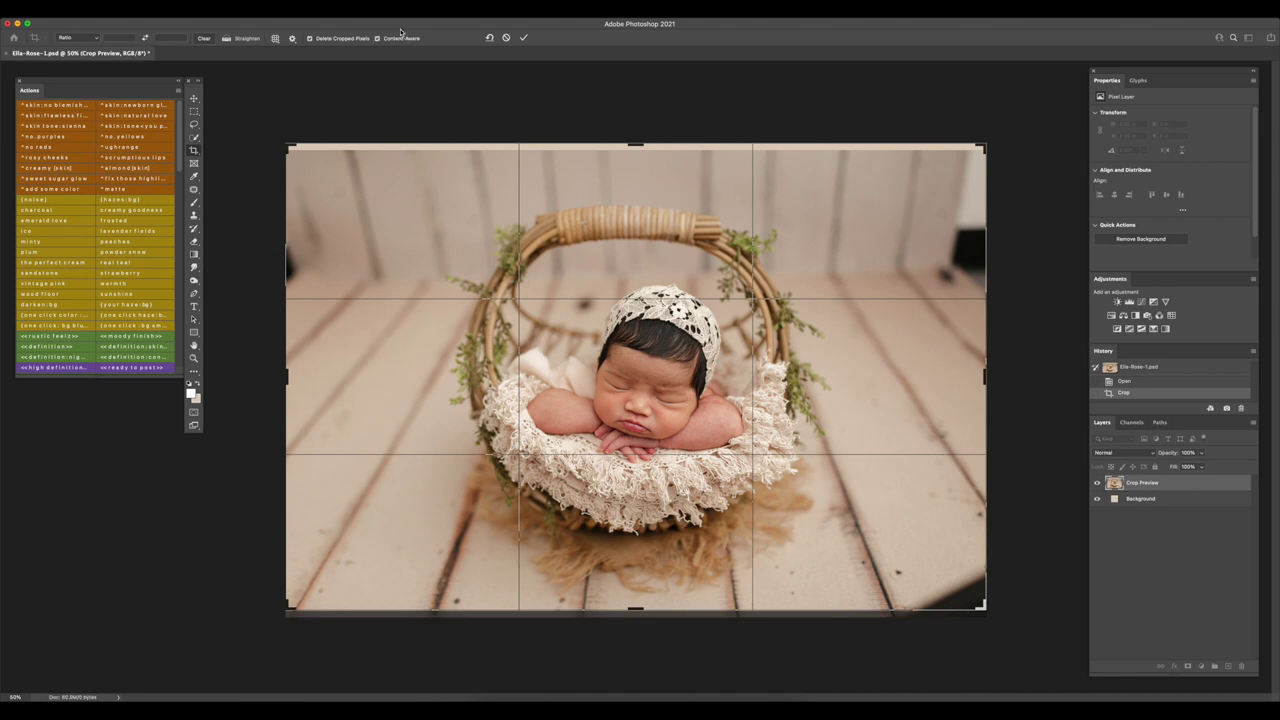
pyautogui.press('Return')
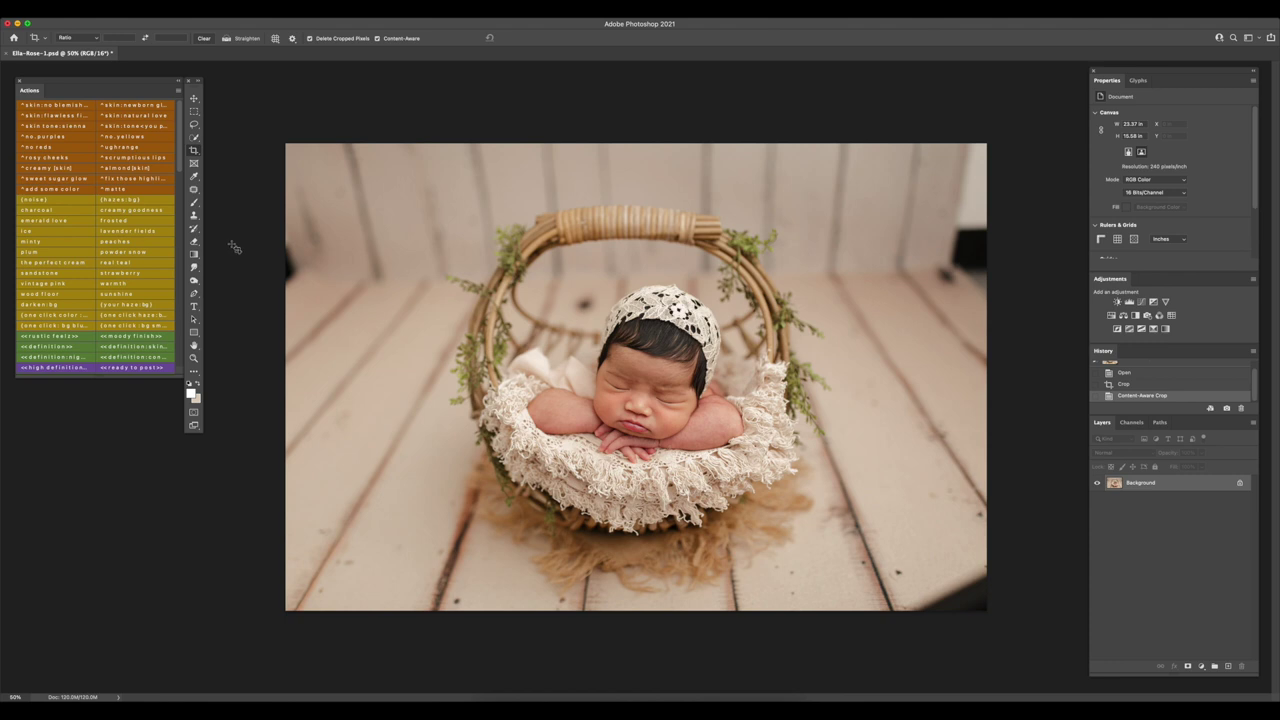
# Select a rectangle about 4.07 by 10.46 in over the photo's upper-left area and copy it to a new layer
pyautogui.click(195, 217)
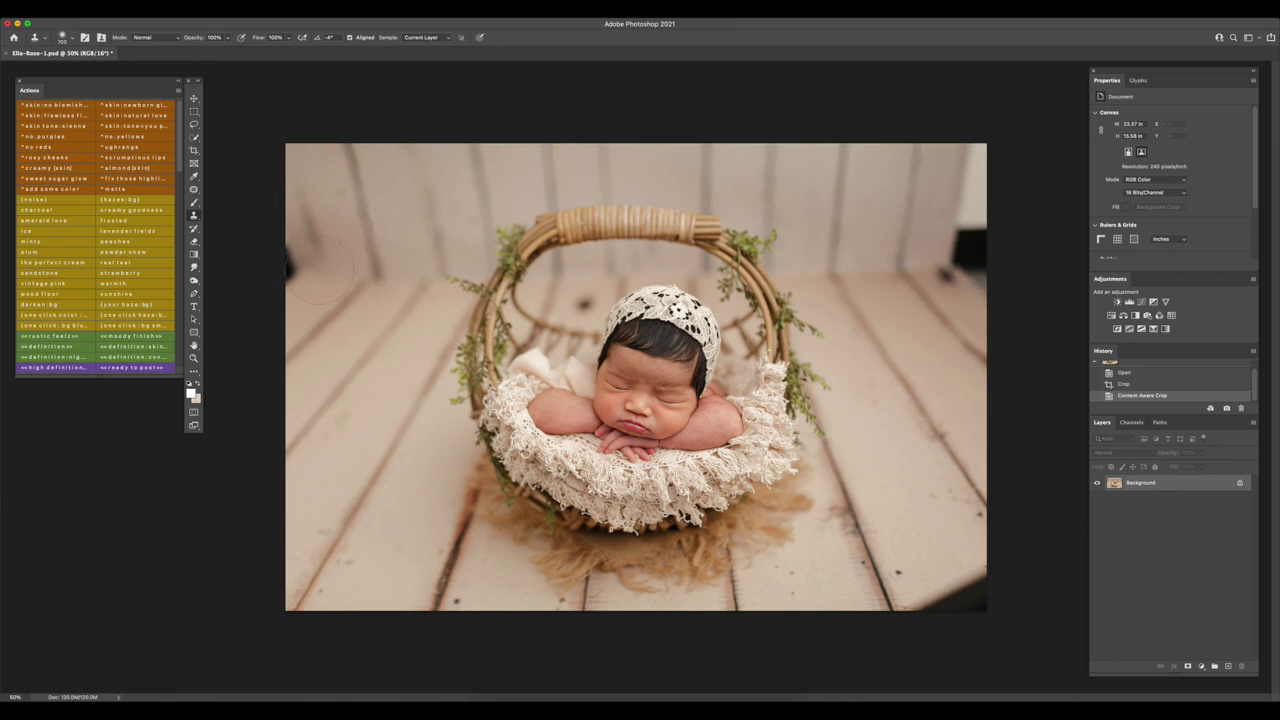
pyautogui.click(194, 111)
pyautogui.moveTo(257, 111); pyautogui.dragTo(407, 457)
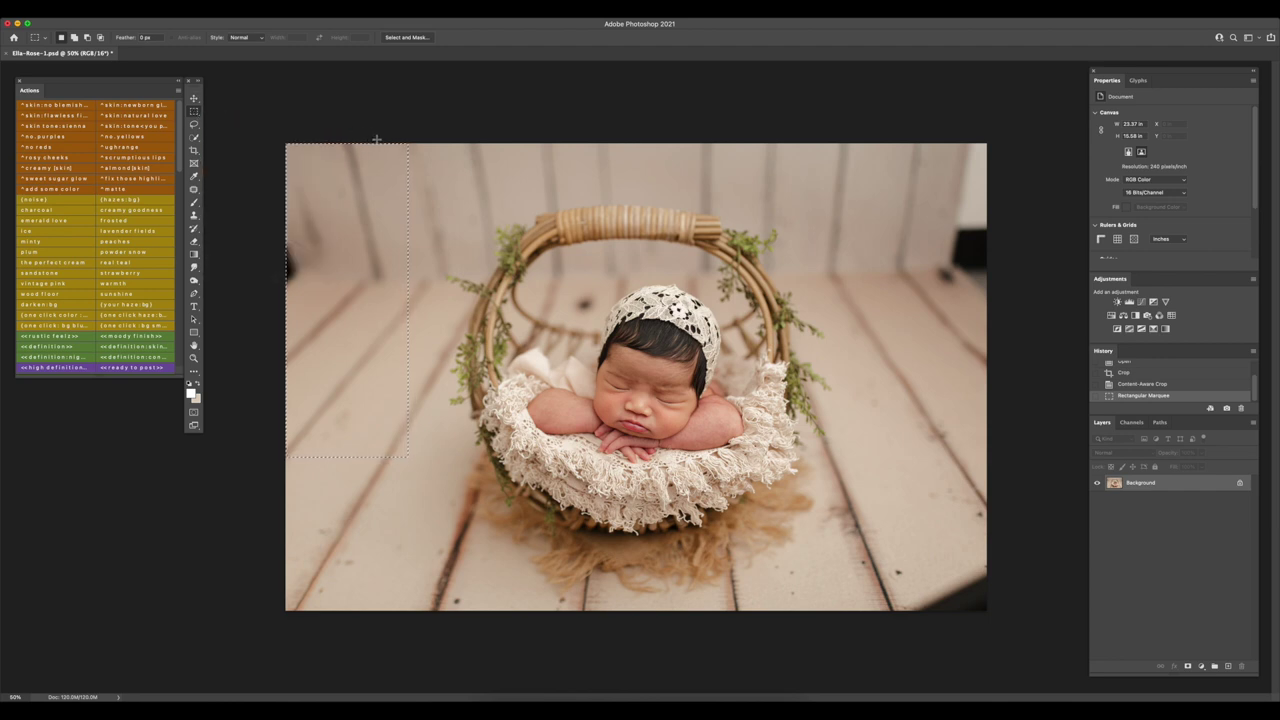
pyautogui.rightClick(350, 250)
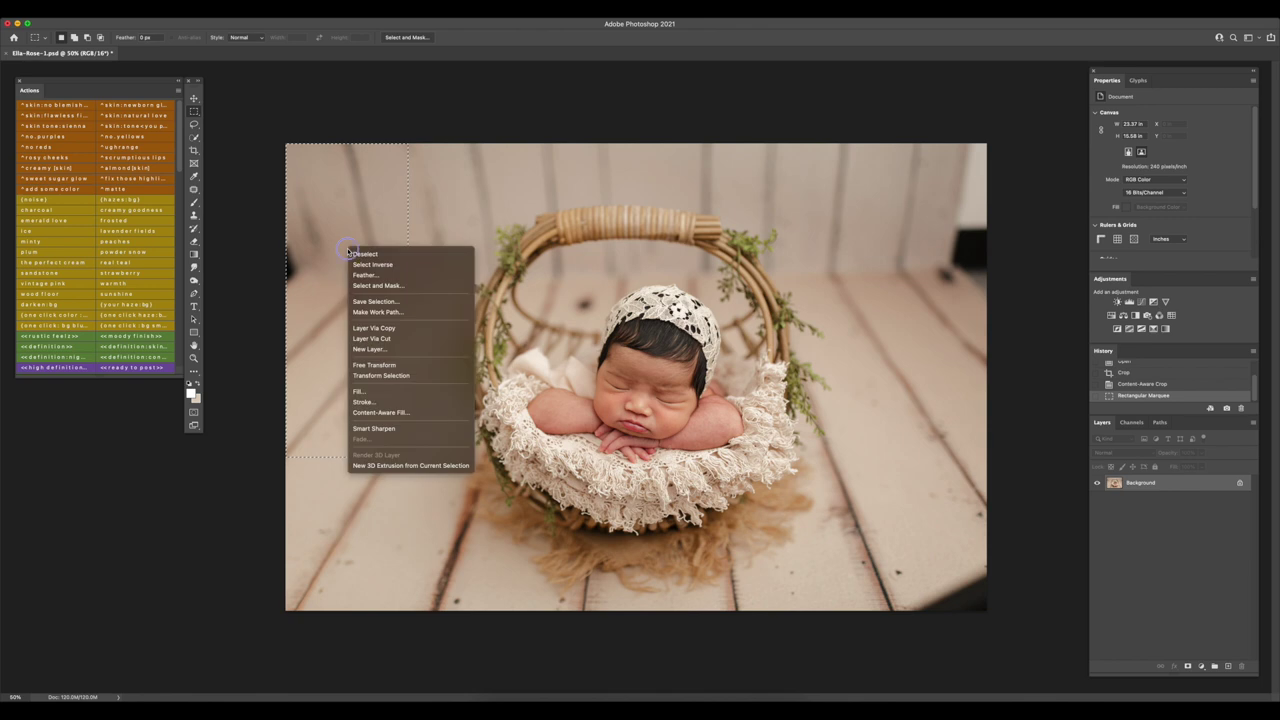
pyautogui.click(413, 328)
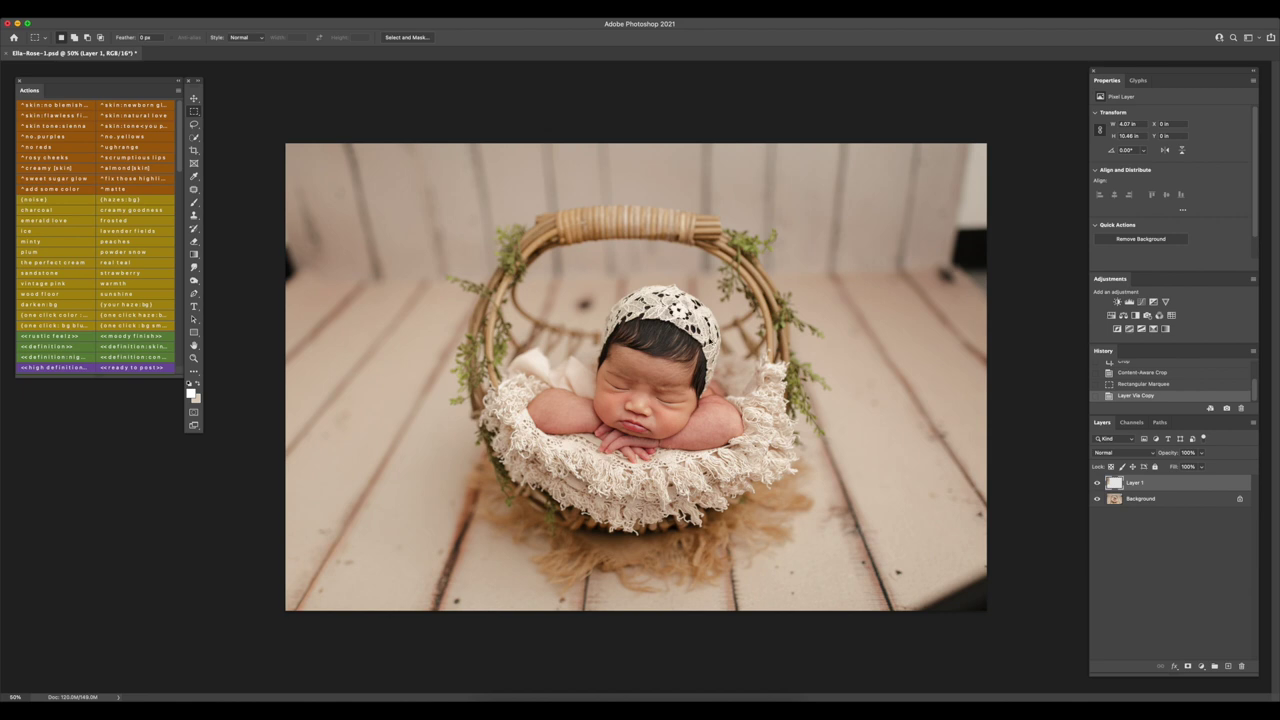
# Stretch the copied strip past the photo's left edge to about 4.63 in wide with Content-Aware Scale, pushing the dark spot out of frame
pyautogui.press('alt+shift+super+c')
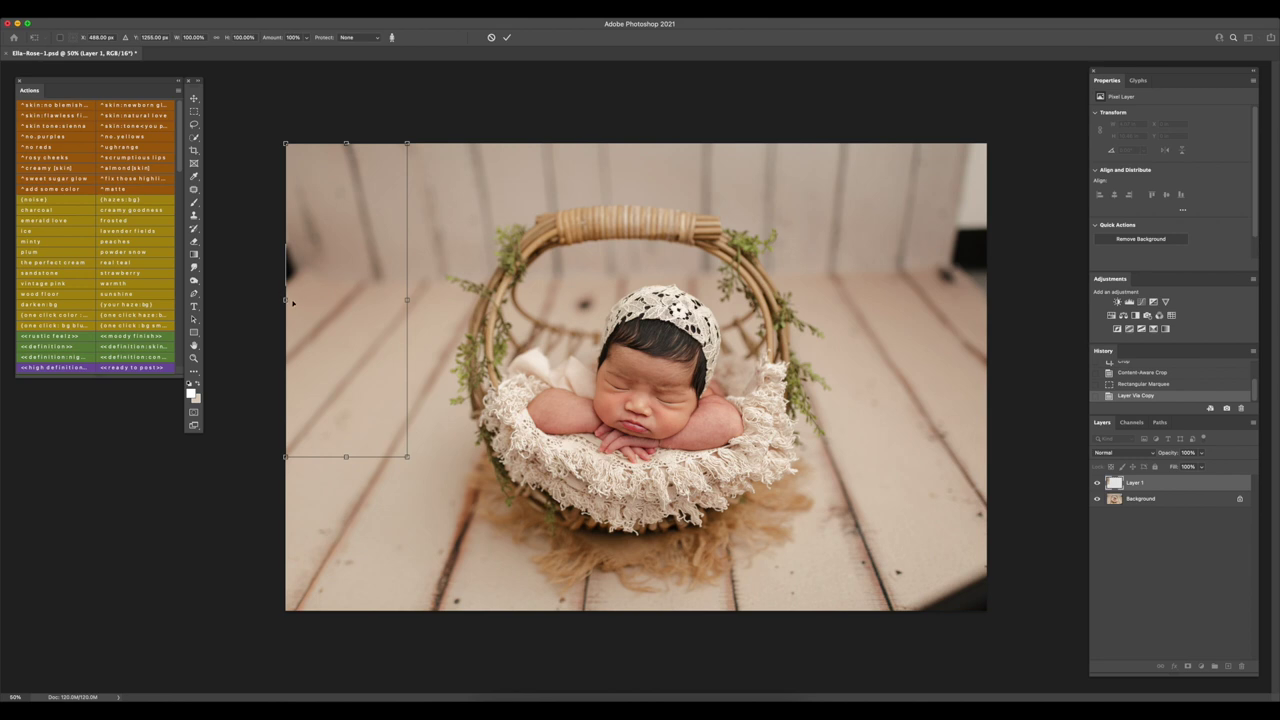
pyautogui.moveTo(286, 300); pyautogui.dragTo(269, 298)
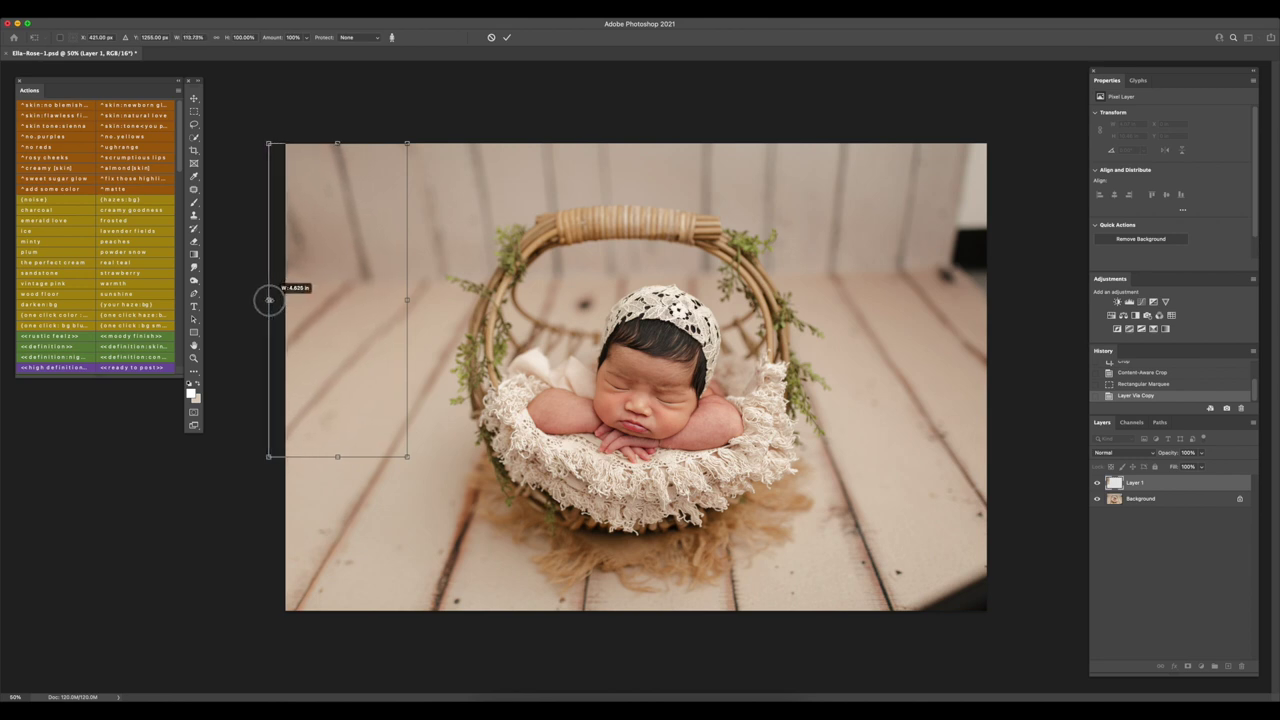
pyautogui.press('Return')
# Erase the lower and inner edges of the stretched strip to blend its floorboards into the background
pyautogui.press('e')
pyautogui.click(355, 366)
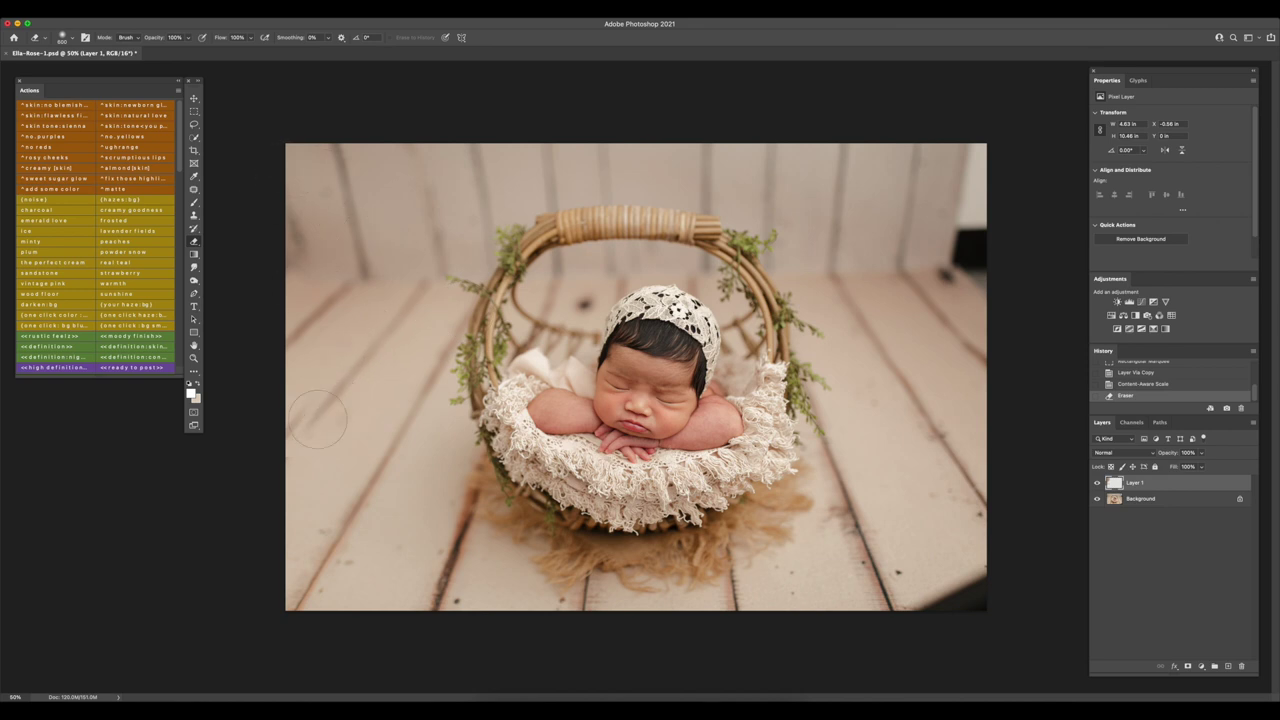
pyautogui.click(372, 298)
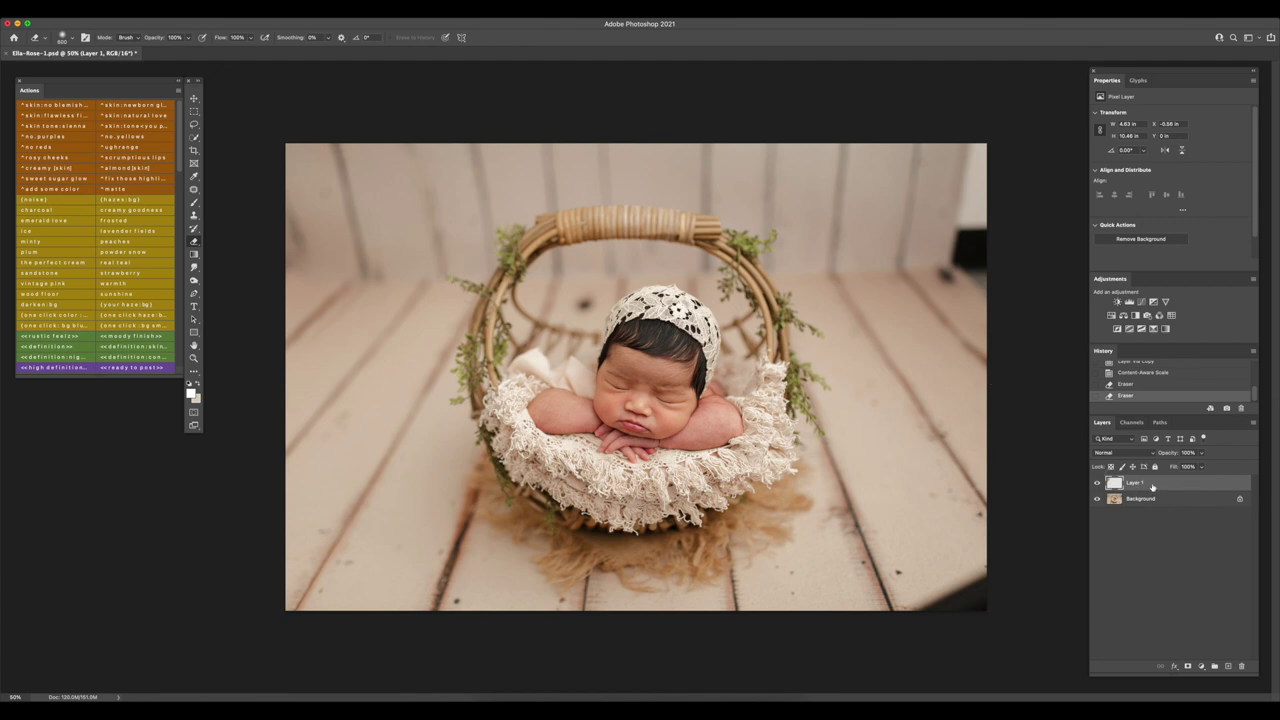
# Merge the visible layers into the Background
pyautogui.rightClick(1154, 487)
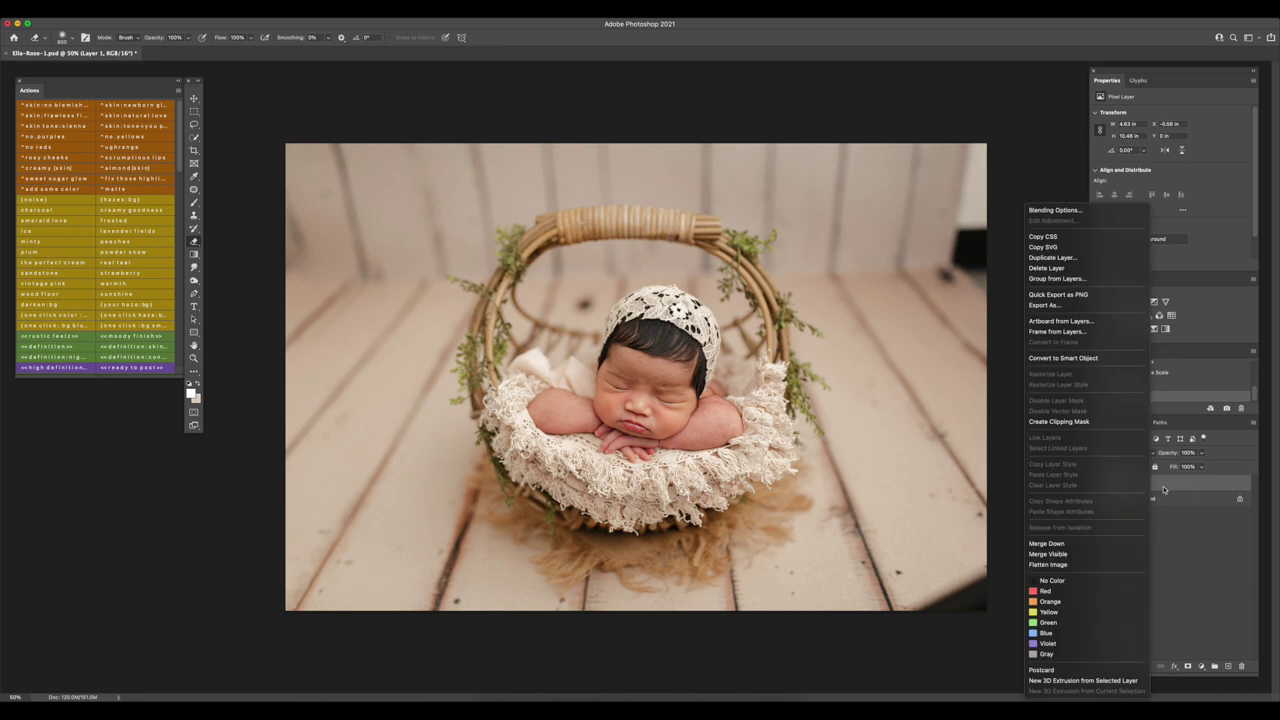
pyautogui.click(1163, 523)
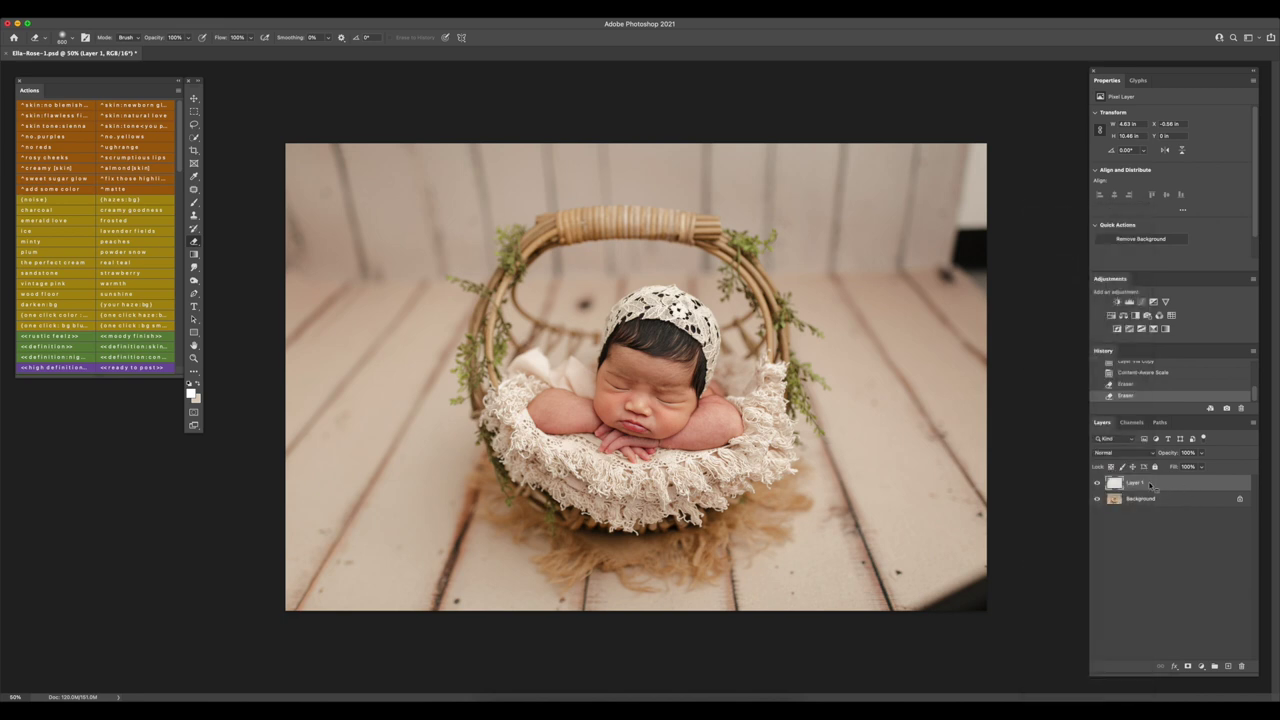
pyautogui.rightClick(1160, 485)
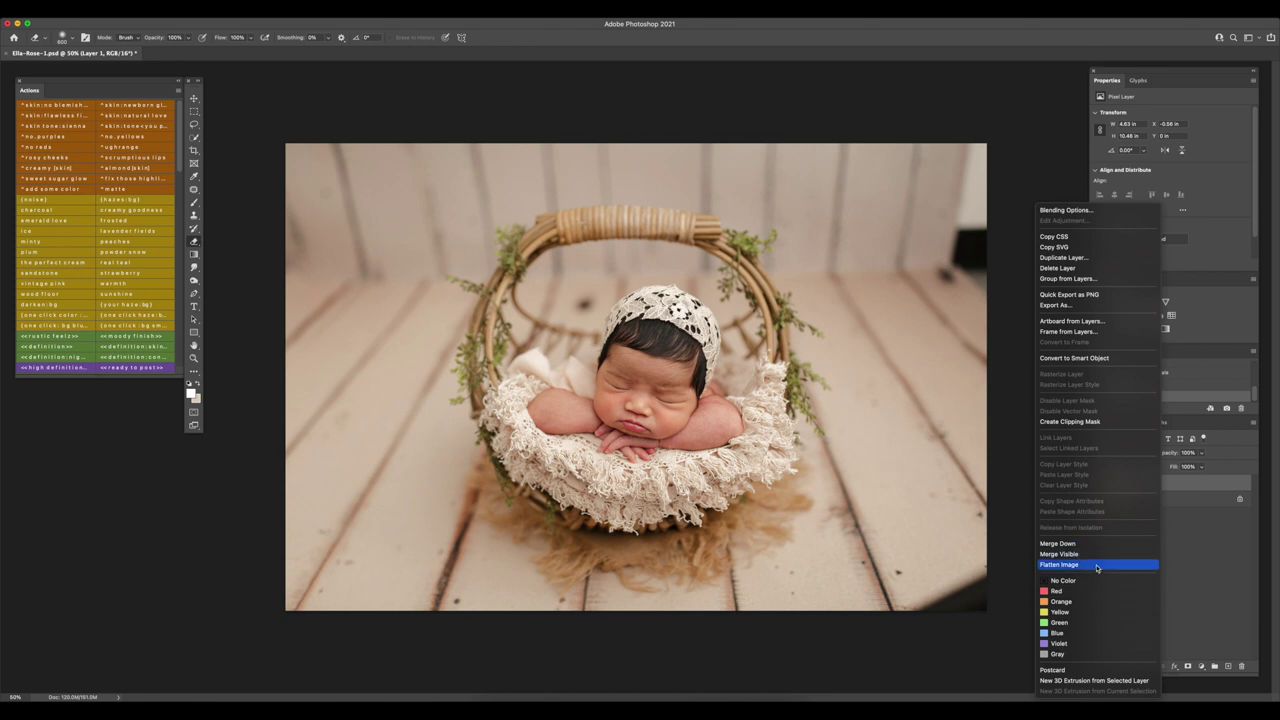
pyautogui.click(1175, 488)
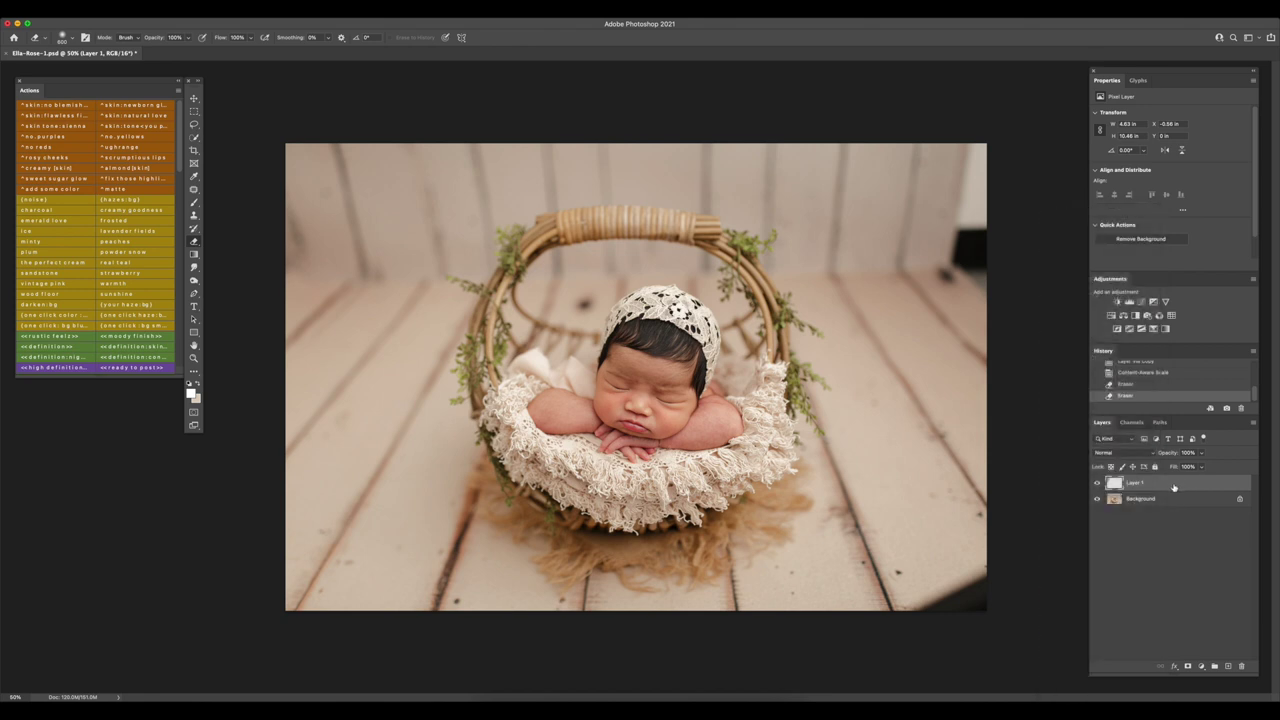
pyautogui.press('super+shift+e')
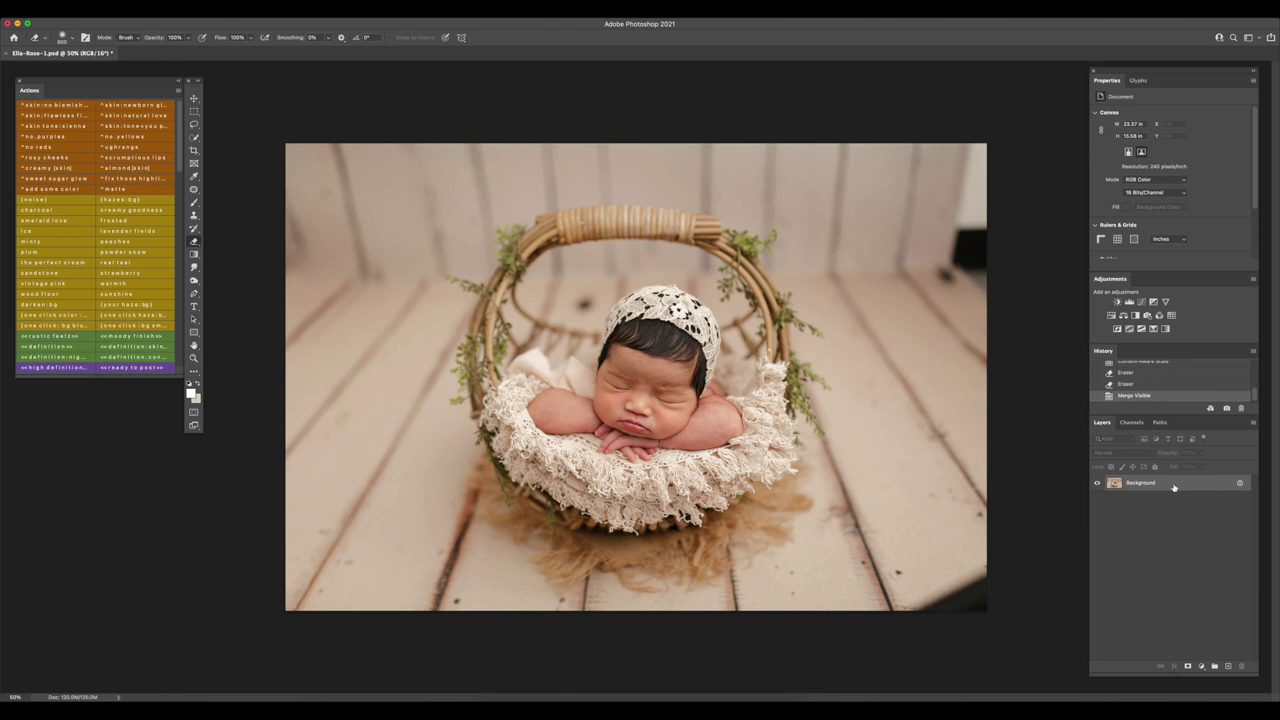
pyautogui.click(78, 10)
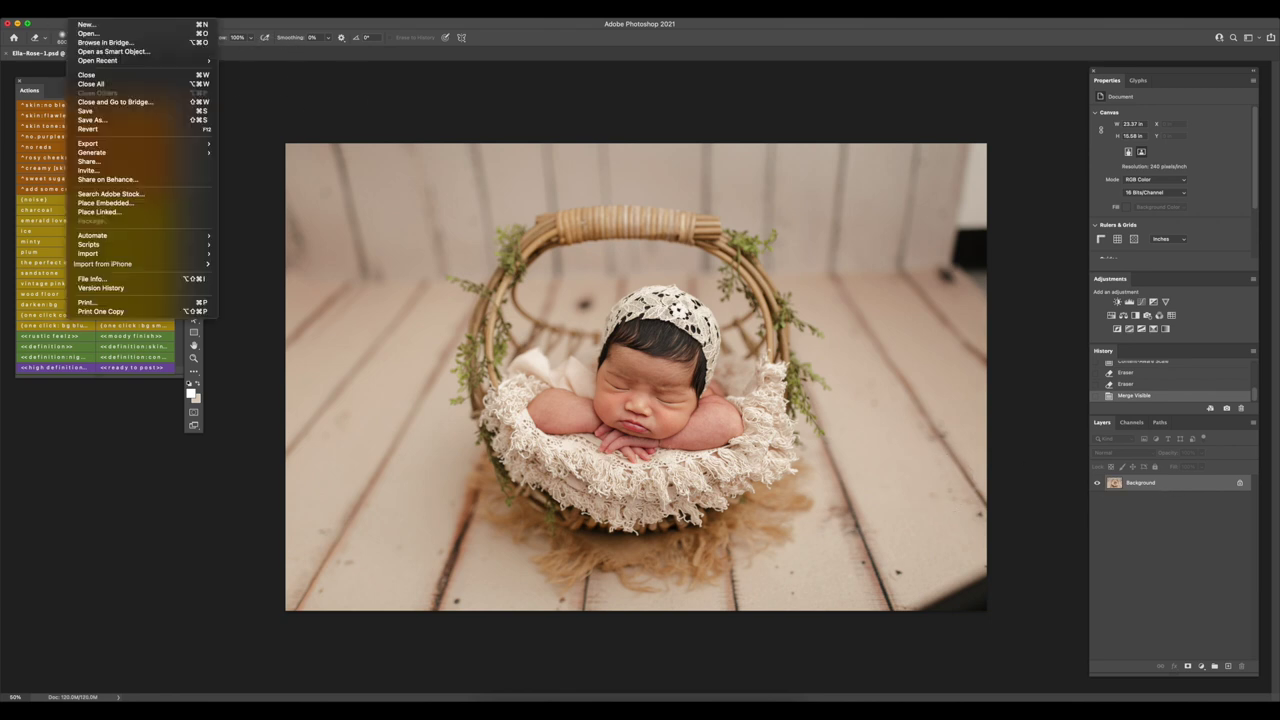
pyautogui.moveTo(99, 10)
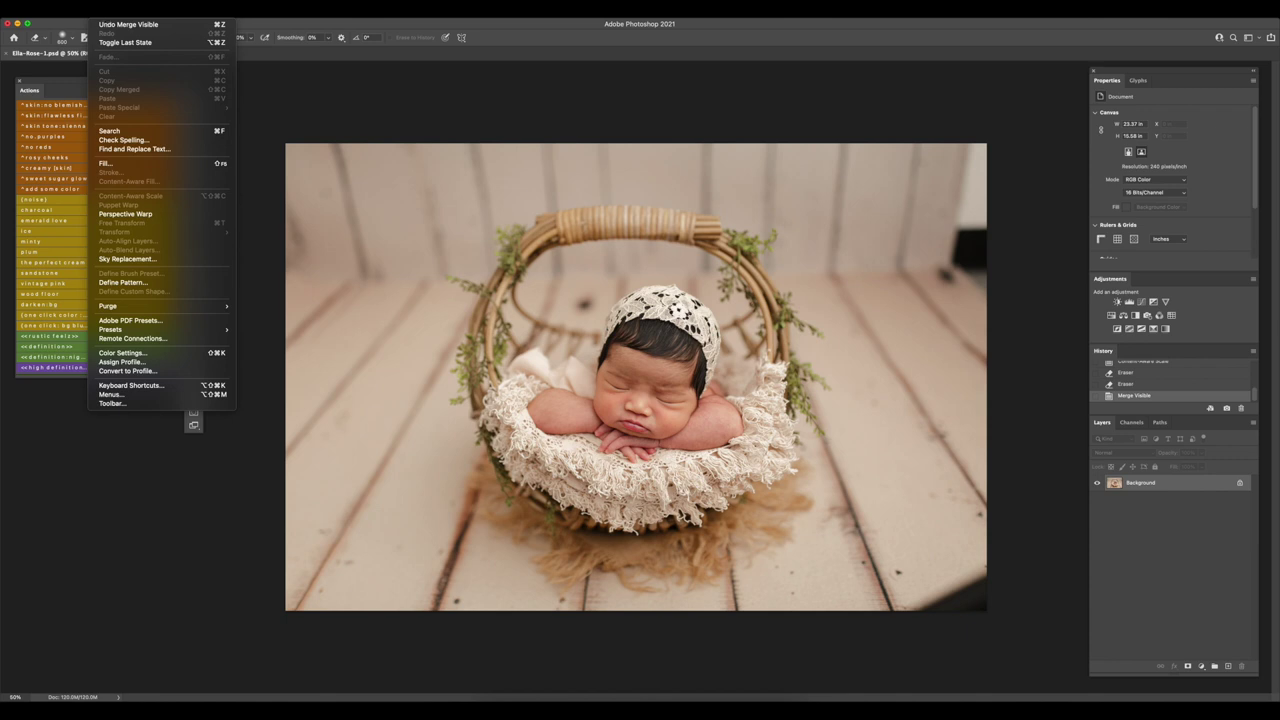
pyautogui.click(197, 388)
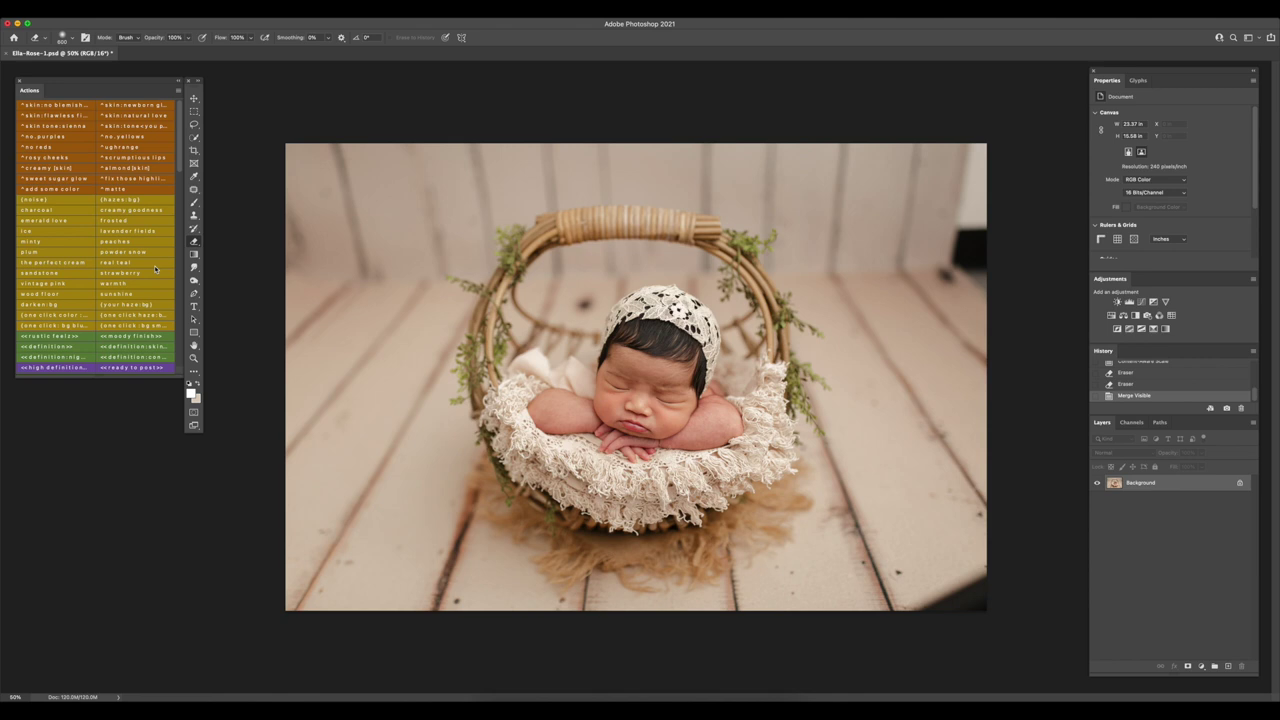
# Cover the dark object in the photo's lower-right corner with cloned wood floor using the Clone Stamp
pyautogui.click(194, 215)
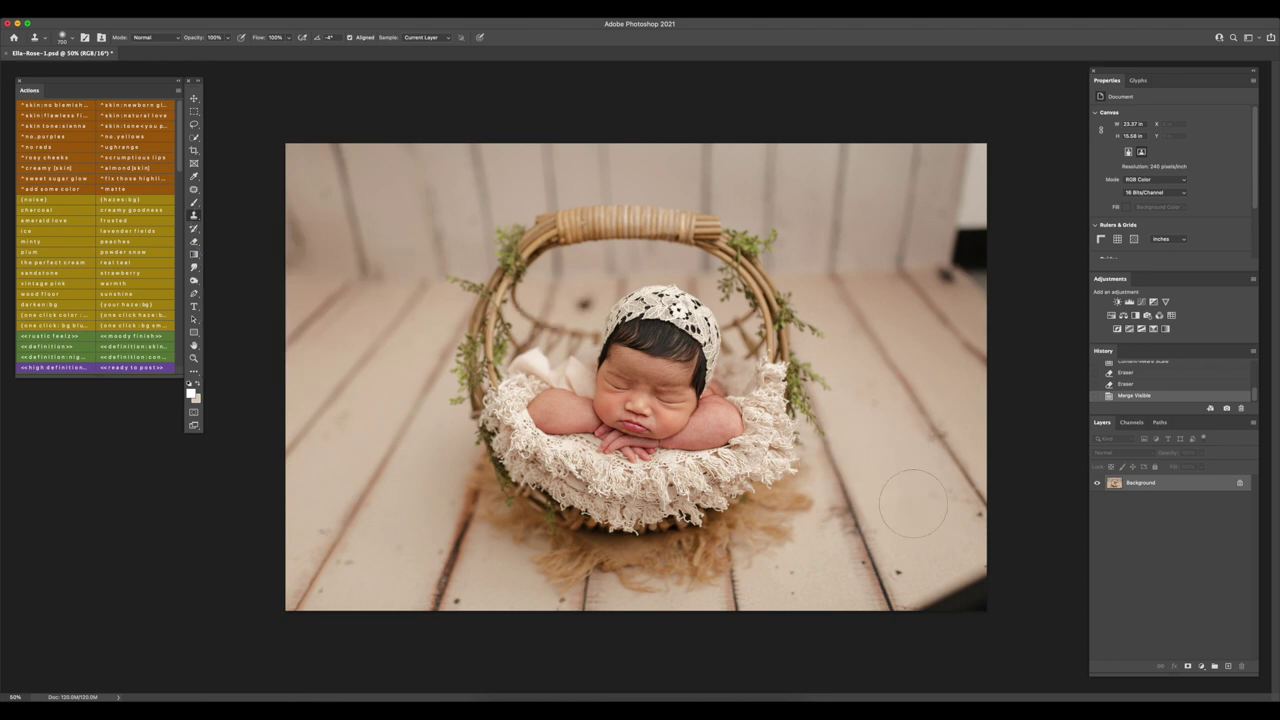
pyautogui.press('super+0')
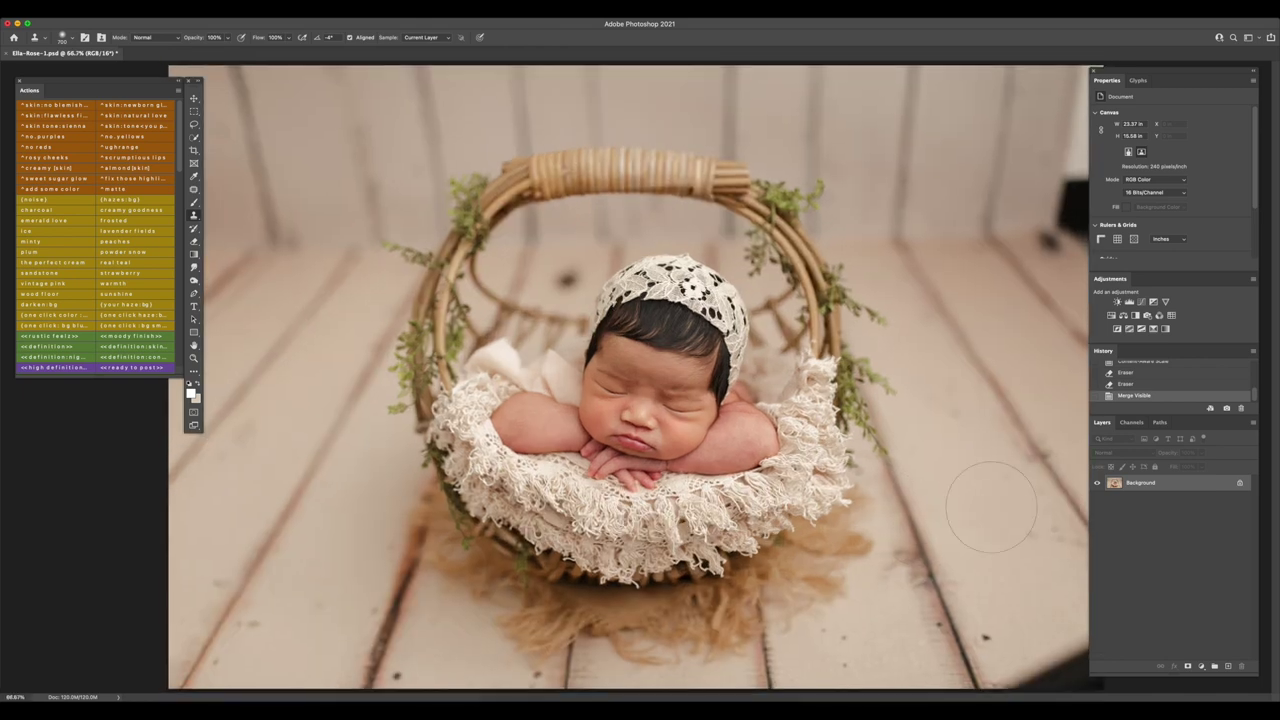
pyautogui.press('super+minus')
pyautogui.moveTo(970, 592); pyautogui.dragTo(890, 600)
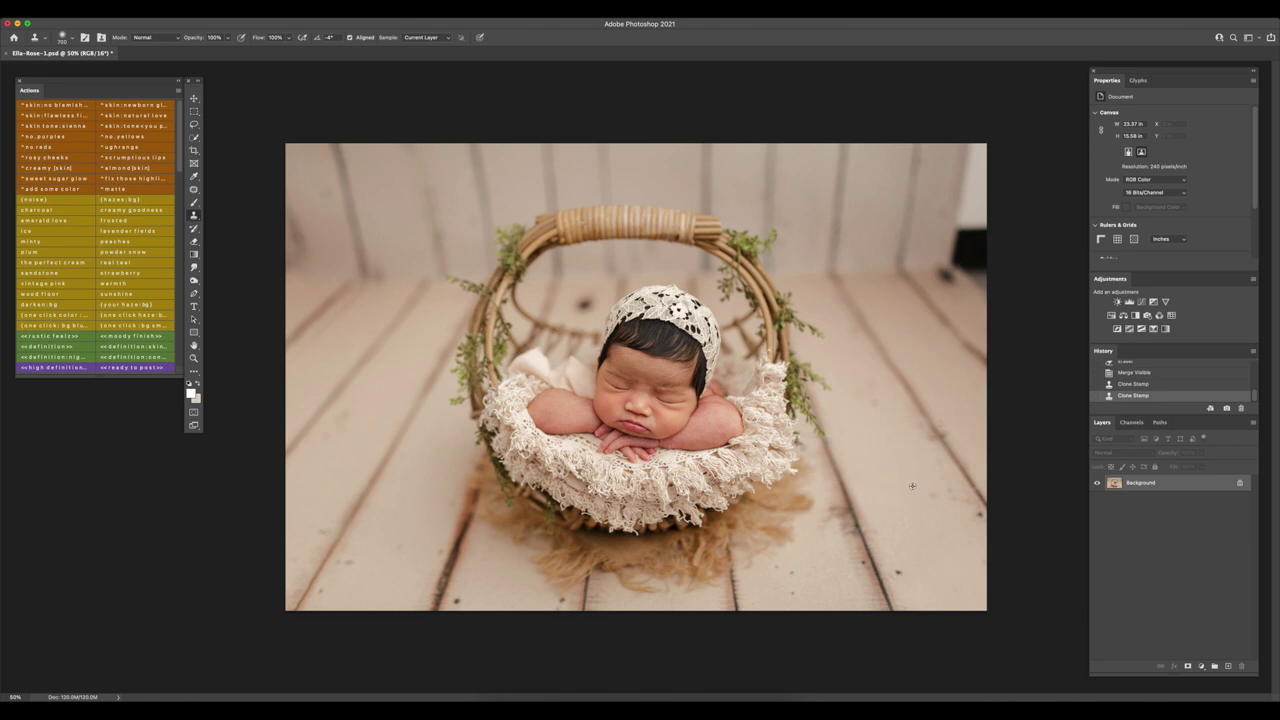
pyautogui.keyDown('alt'); pyautogui.click(864, 539); pyautogui.keyUp('alt')
pyautogui.moveTo(914, 505)
pyautogui.mouseDown()
pyautogui.moveTo(956, 590)
pyautogui.moveTo(930, 540)
pyautogui.mouseUp()
pyautogui.press('super+z')
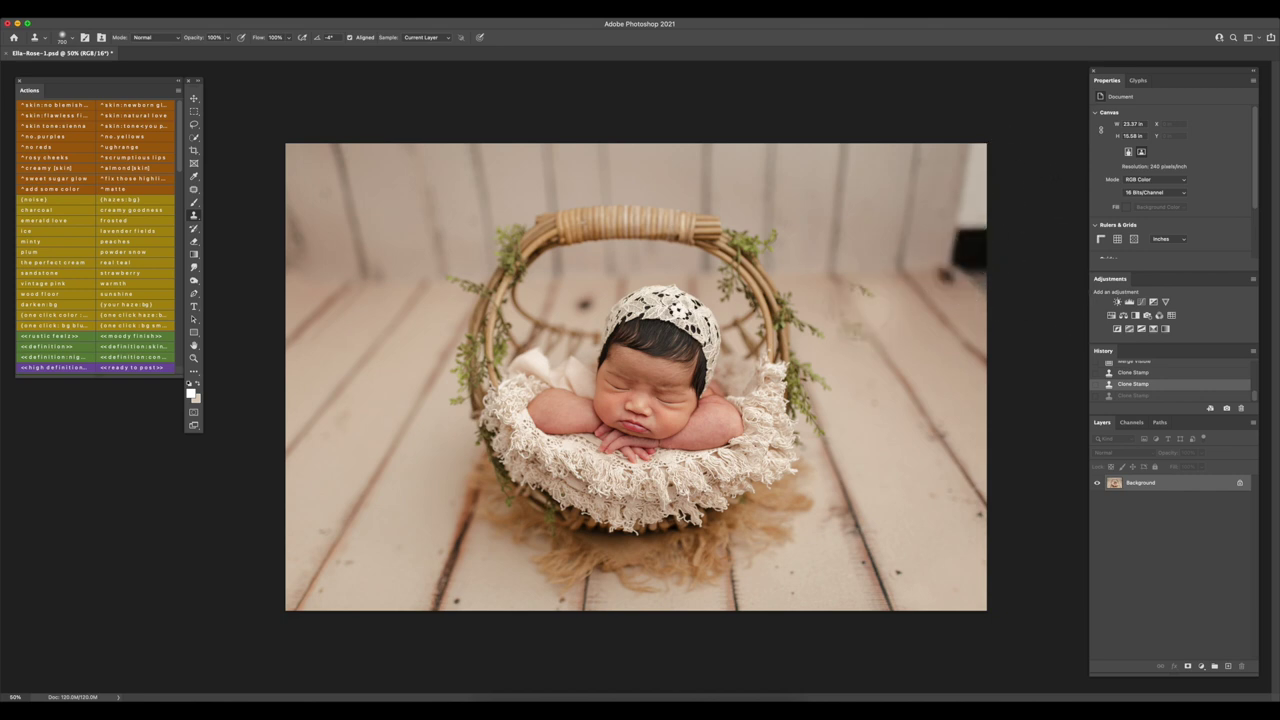
# Clone the nearby backdrop over the dark object at the photo's upper-right edge
pyautogui.keyDown('alt'); pyautogui.click(832, 269); pyautogui.keyUp('alt')
pyautogui.moveTo(952, 252)
pyautogui.mouseDown()
pyautogui.moveTo(986, 265)
pyautogui.moveTo(977, 153)
pyautogui.mouseUp()
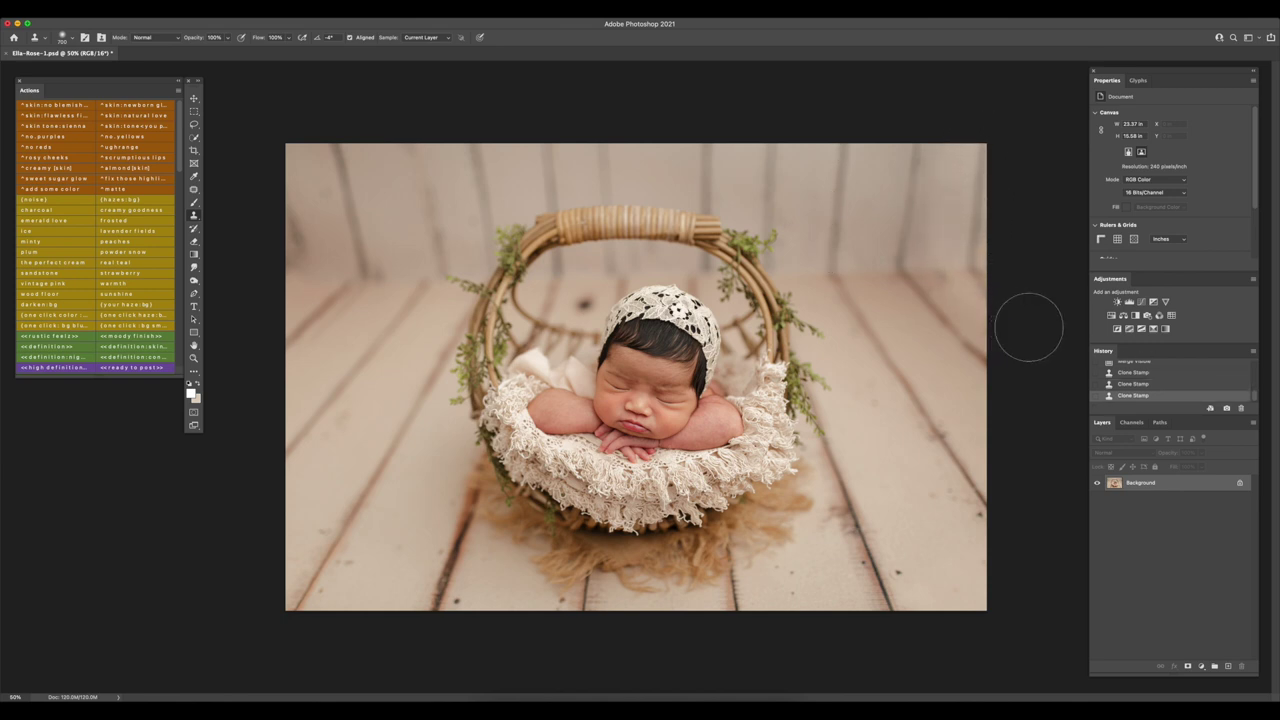
# Patch the marks on the wooden backdrop near the photo's right edge with clean neighbouring backdrop and save the document
pyautogui.click(194, 190)
pyautogui.moveTo(961, 268)
pyautogui.mouseDown()
pyautogui.moveTo(923, 262)
pyautogui.moveTo(949, 149)
pyautogui.moveTo(971, 247)
pyautogui.moveTo(928, 207)
pyautogui.moveTo(951, 160)
pyautogui.moveTo(962, 232)
pyautogui.mouseUp()
pyautogui.press('super+d')
pyautogui.moveTo(950, 229); pyautogui.dragTo(883, 220)
pyautogui.click(952, 231)
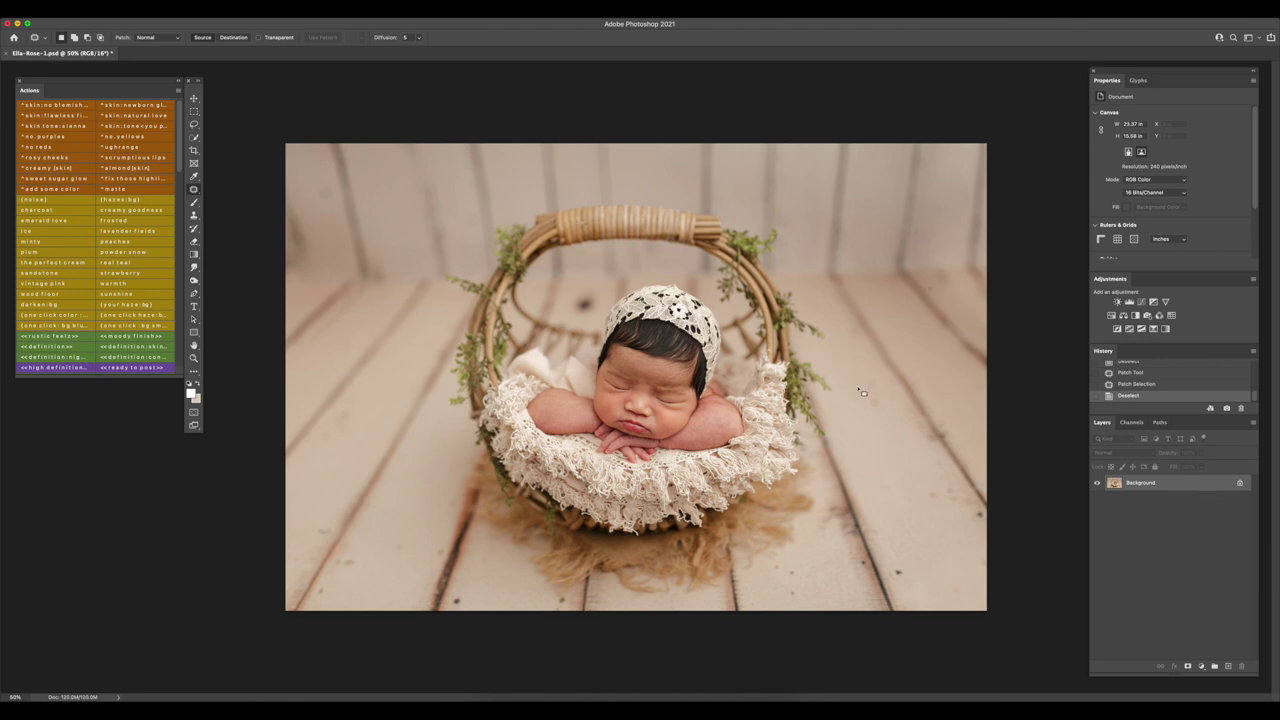
pyautogui.press('super+s')
# Patch the remaining blotch on the backdrop's upper-right area with clean wood beside it, and save the document
pyautogui.moveTo(962, 176)
pyautogui.mouseDown()
pyautogui.moveTo(968, 227)
pyautogui.moveTo(962, 186)
pyautogui.mouseUp()
pyautogui.moveTo(962, 196); pyautogui.dragTo(936, 194)
pyautogui.press('super+d')
pyautogui.press('super+s')
# Run the skin:no blemishes action on the photo and choose a smaller brush for painting on its mask
pyautogui.press('super+plus')
pyautogui.press('super+plus')
pyautogui.press('super+plus')
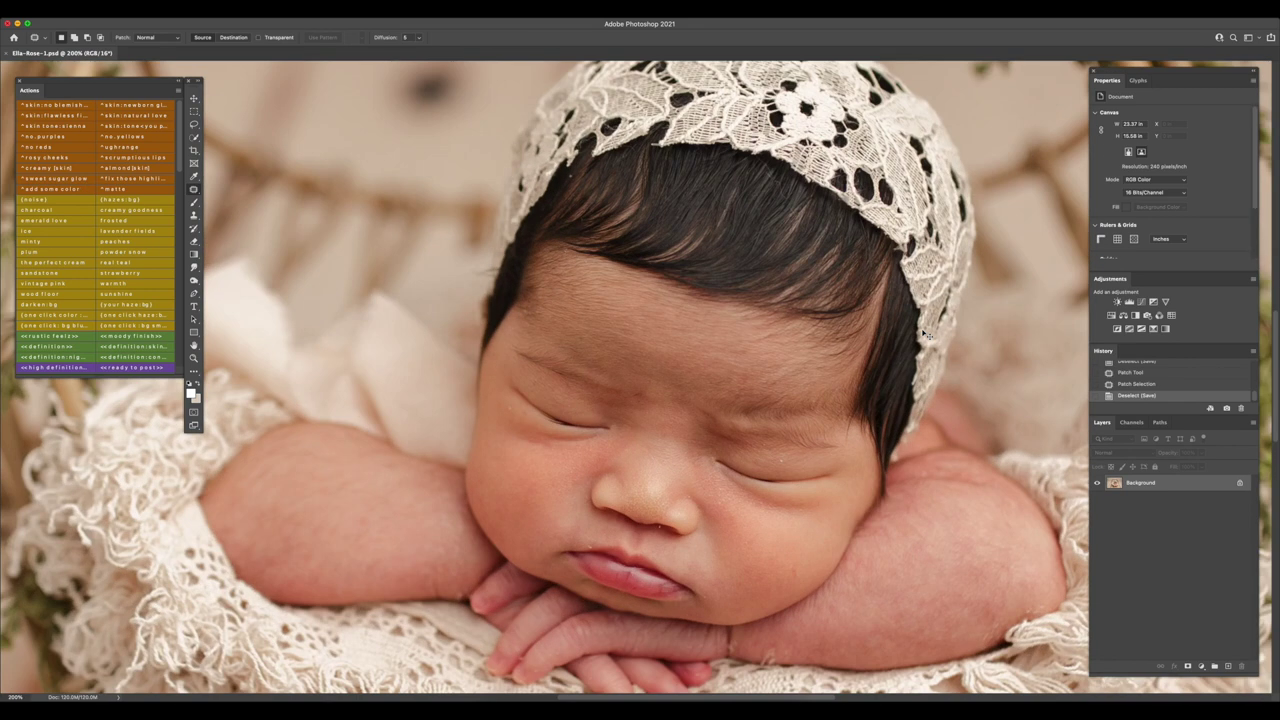
pyautogui.scroll(-2, 665, 352)
pyautogui.hscroll(2, 665, 352)
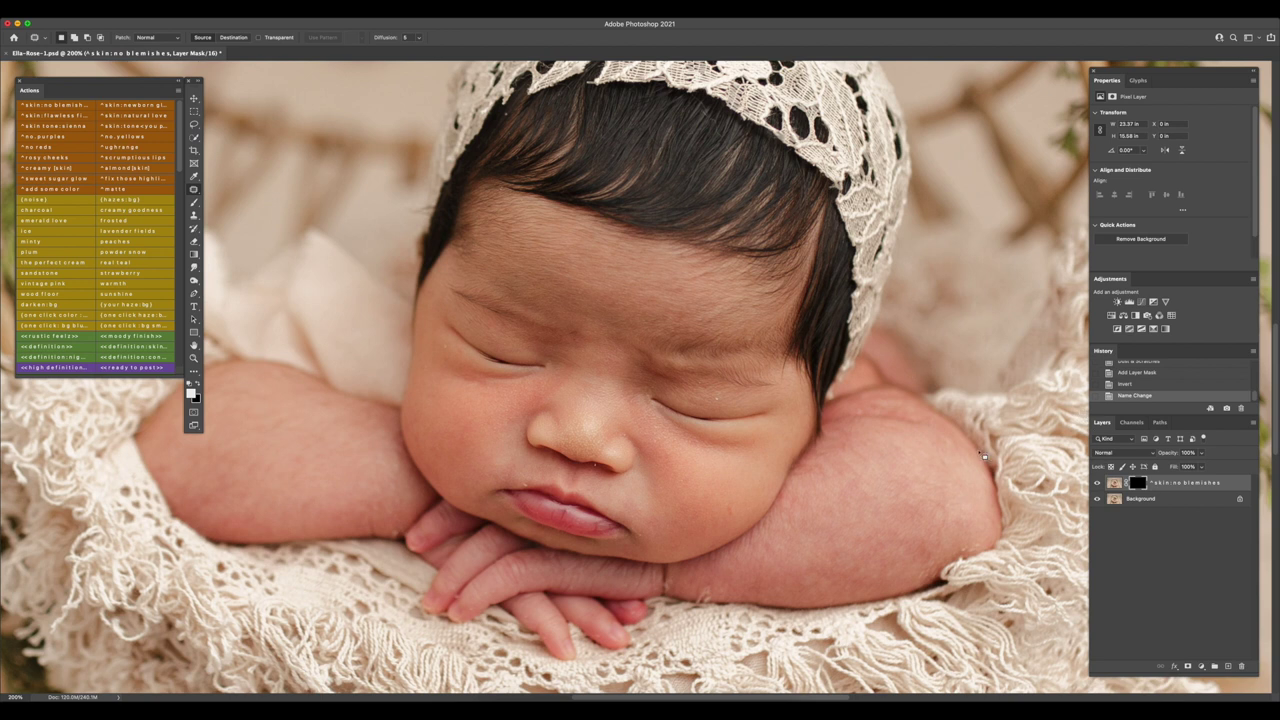
pyautogui.click(194, 202)
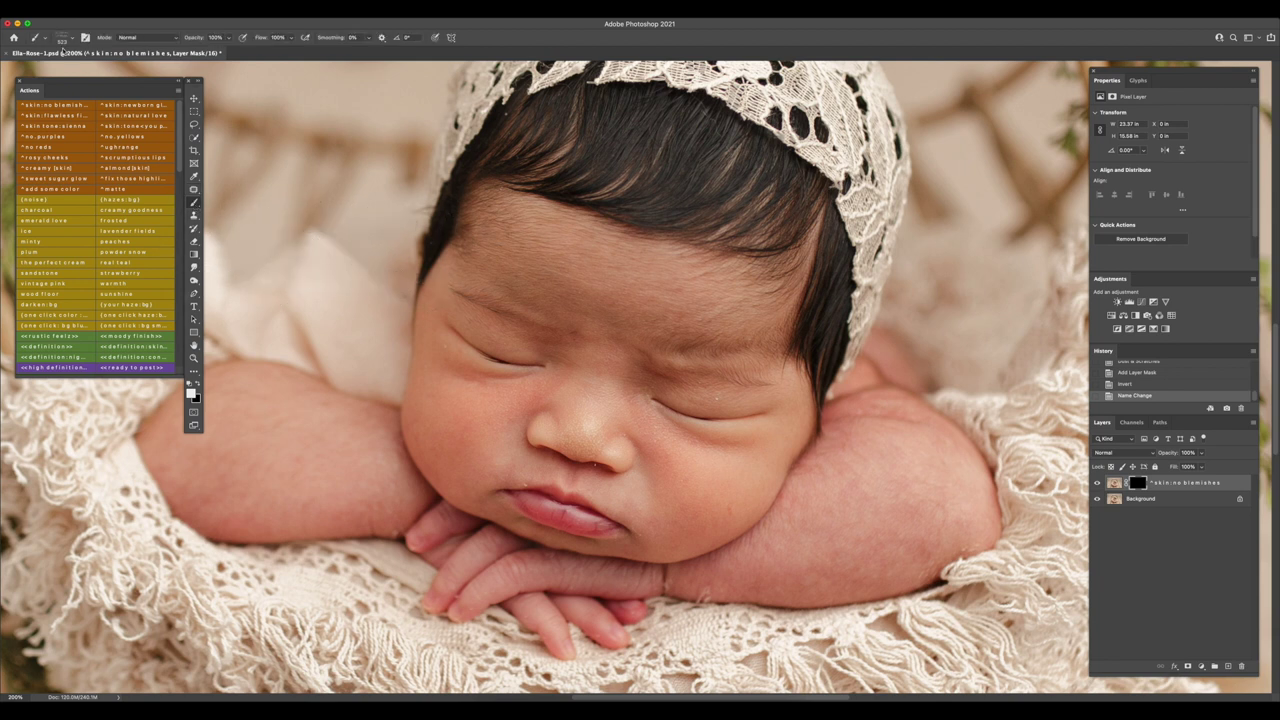
pyautogui.click(62, 37)
pyautogui.doubleClick(67, 148)
pyautogui.click(93, 367)
# Paint on the skin:no blemishes mask with white over the skin around the baby's nose and the eye beside it
pyautogui.press('5')
pyautogui.press('0')
pyautogui.click(198, 385)
pyautogui.moveTo(615, 410)
pyautogui.mouseDown()
pyautogui.moveTo(620, 478)
pyautogui.moveTo(605, 455)
pyautogui.moveTo(598, 468)
pyautogui.mouseUp()
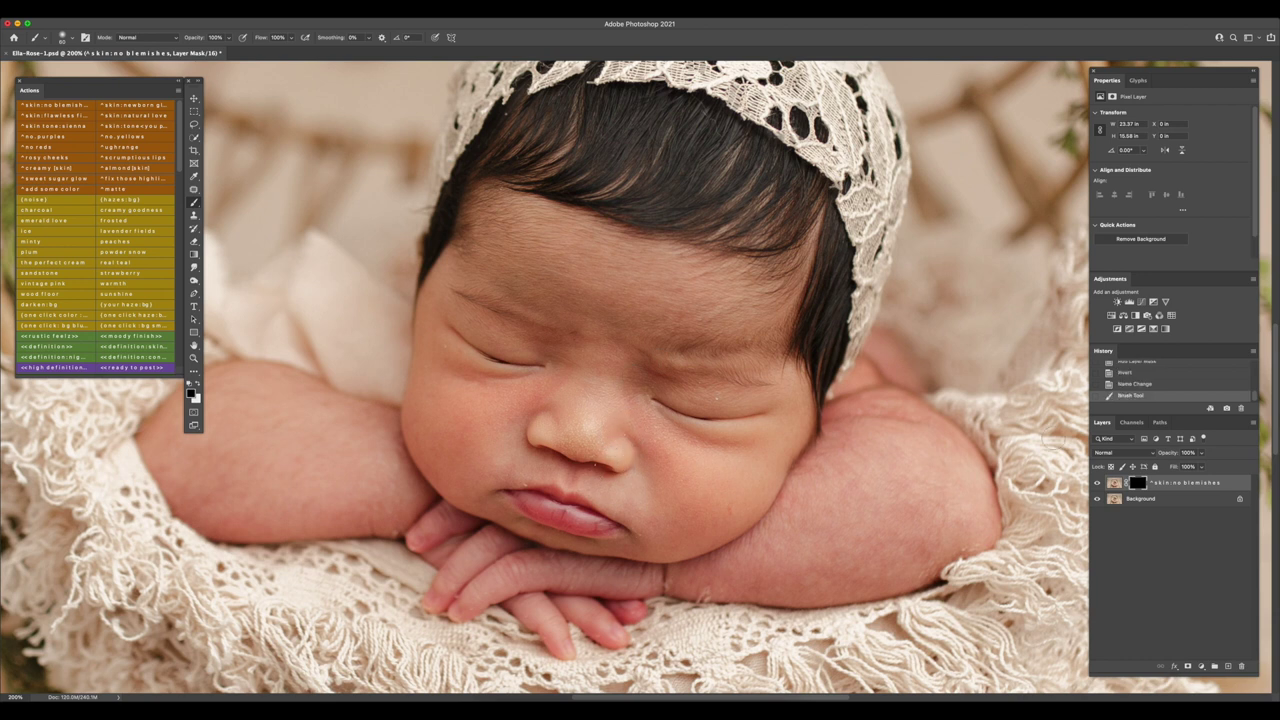
pyautogui.click(198, 384)
pyautogui.moveTo(700, 385); pyautogui.dragTo(776, 395)
pyautogui.moveTo(655, 430); pyautogui.dragTo(670, 450)
pyautogui.click(1114, 484)
pyautogui.moveTo(686, 386)
pyautogui.mouseDown()
pyautogui.moveTo(699, 433)
pyautogui.moveTo(656, 443)
pyautogui.moveTo(635, 396)
pyautogui.moveTo(682, 468)
pyautogui.mouseUp()
pyautogui.click(1138, 386)
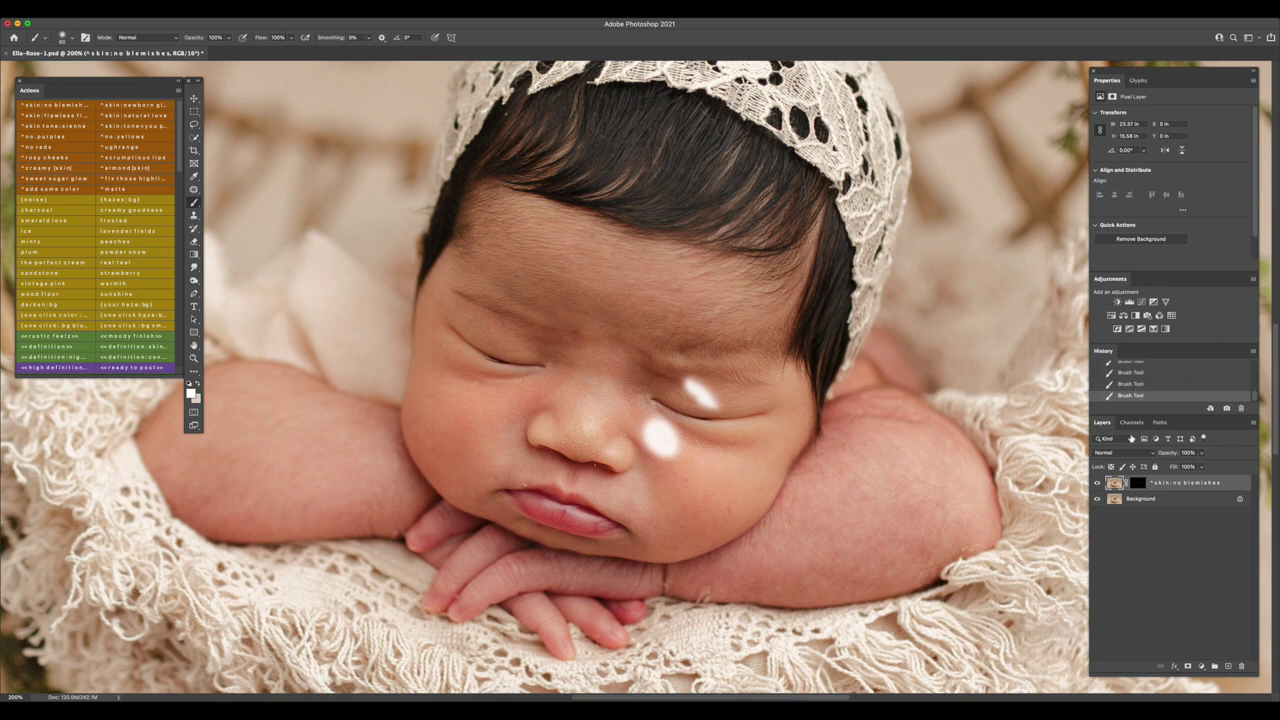
# Target the skin:no blemishes layer mask and paint in the smoothing around the mouth, cheeks and other facial skin
pyautogui.click(1139, 485)
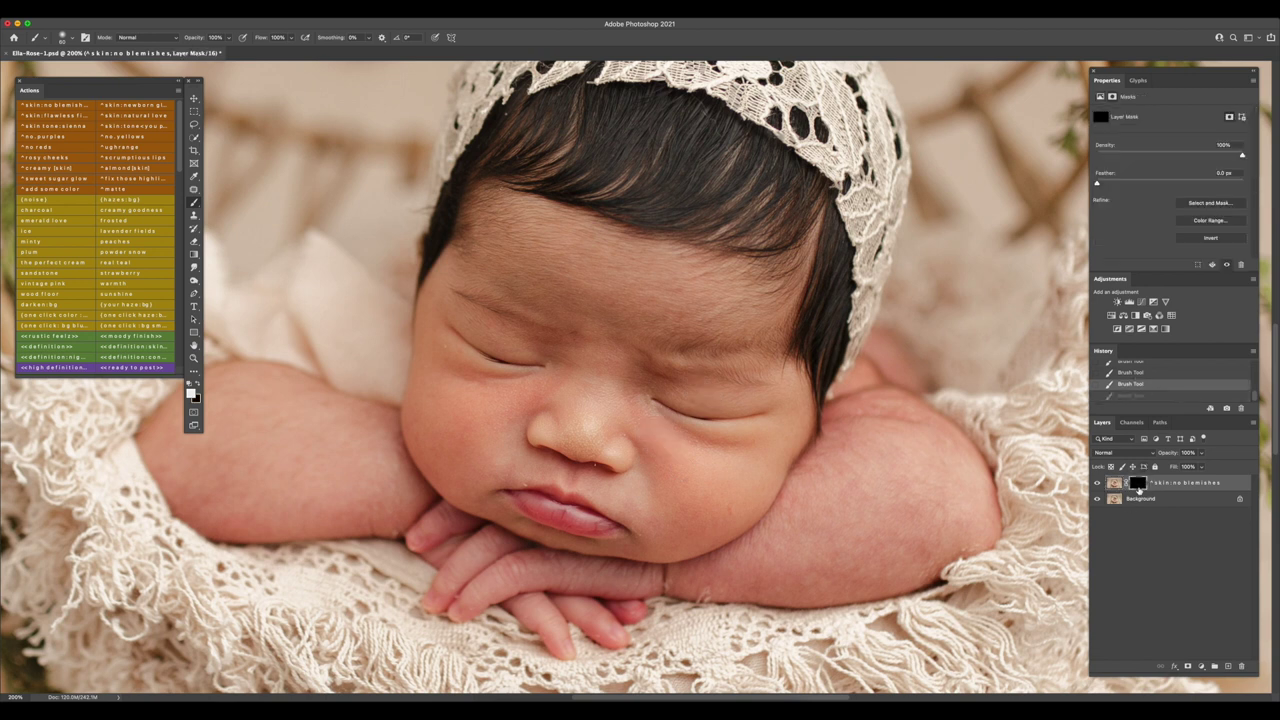
pyautogui.moveTo(532, 492); pyautogui.dragTo(498, 453)
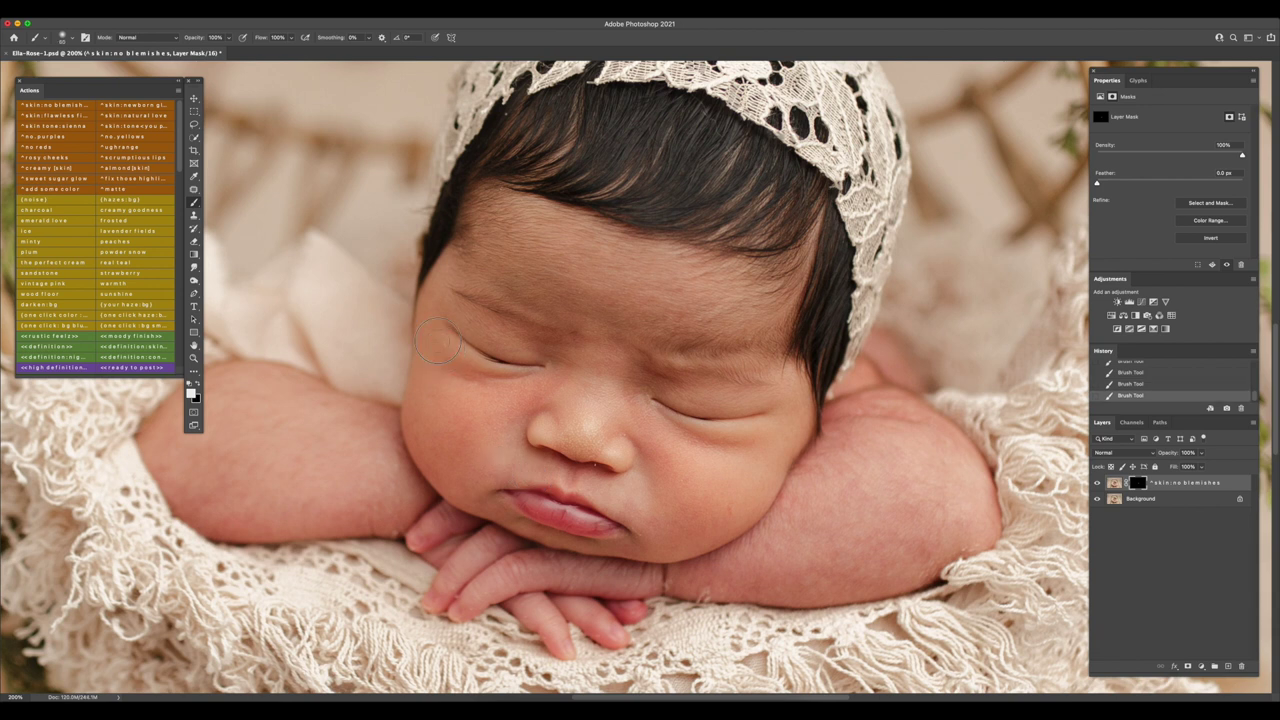
pyautogui.press(']')
pyautogui.press(']')
pyautogui.hscroll(2, 637, 375)
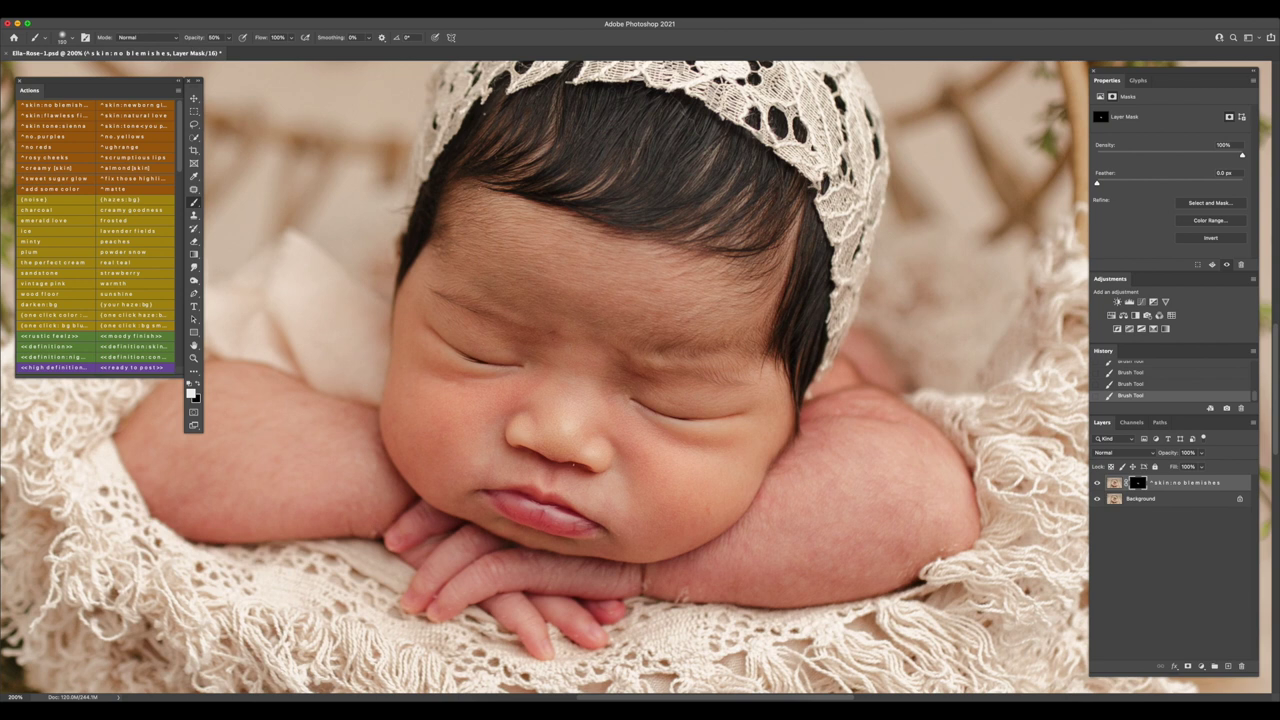
pyautogui.hscroll(-5, 637, 375)
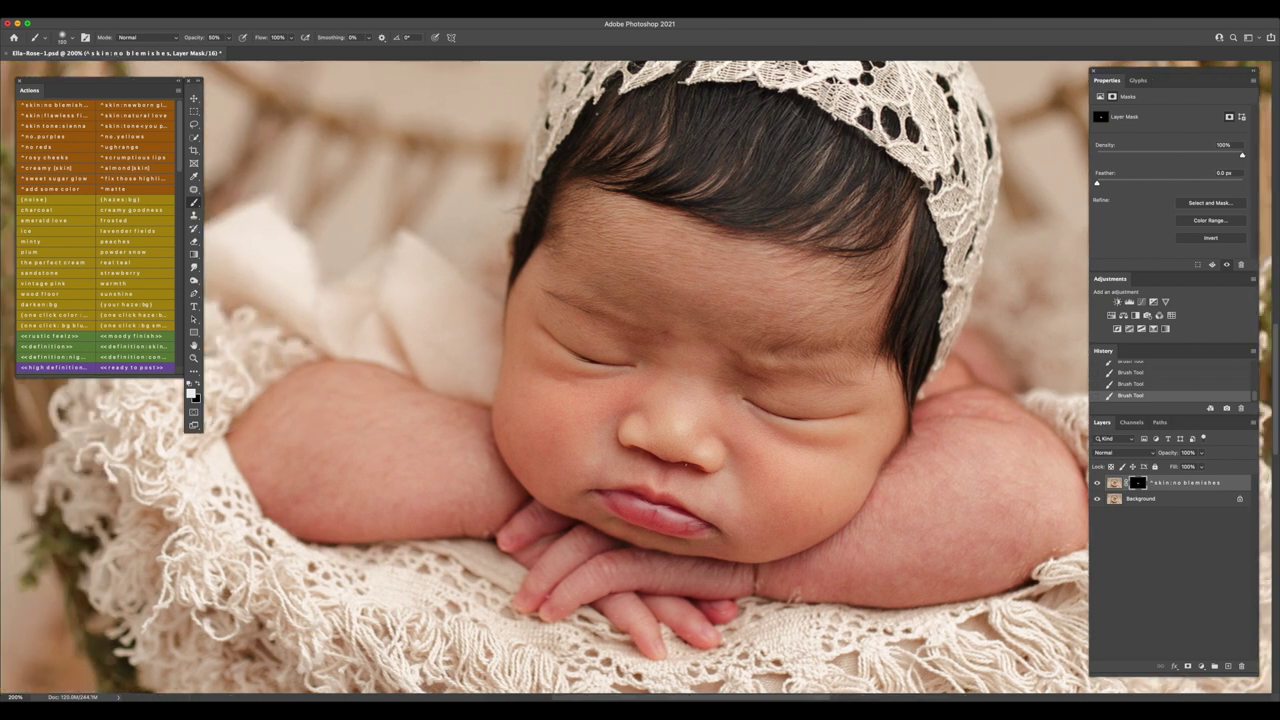
pyautogui.hscroll(3, 637, 375)
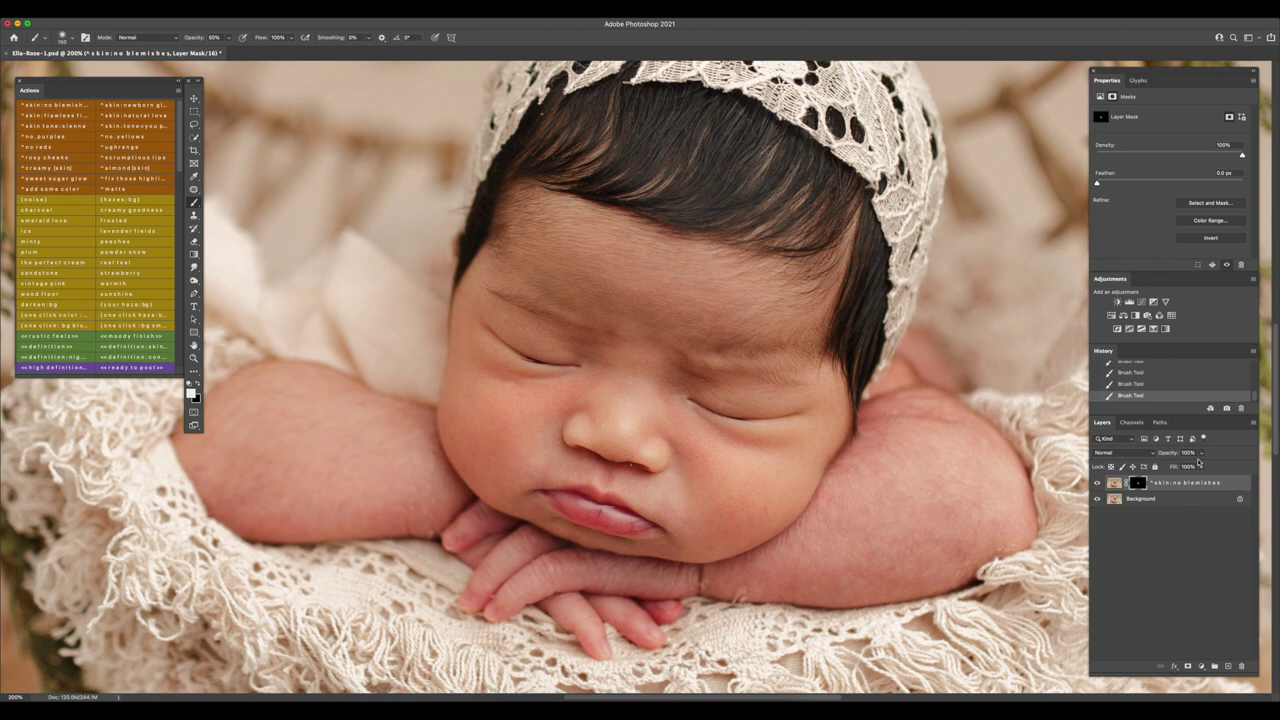
# Try the skin:no blemishes layer at 90% opacity and return it to 100%
pyautogui.click(1191, 453)
pyautogui.scroll(-8, 1191, 453)
pyautogui.write('90')
pyautogui.press('Return')
pyautogui.write('100')
pyautogui.press('Return')
pyautogui.click(1230, 487)
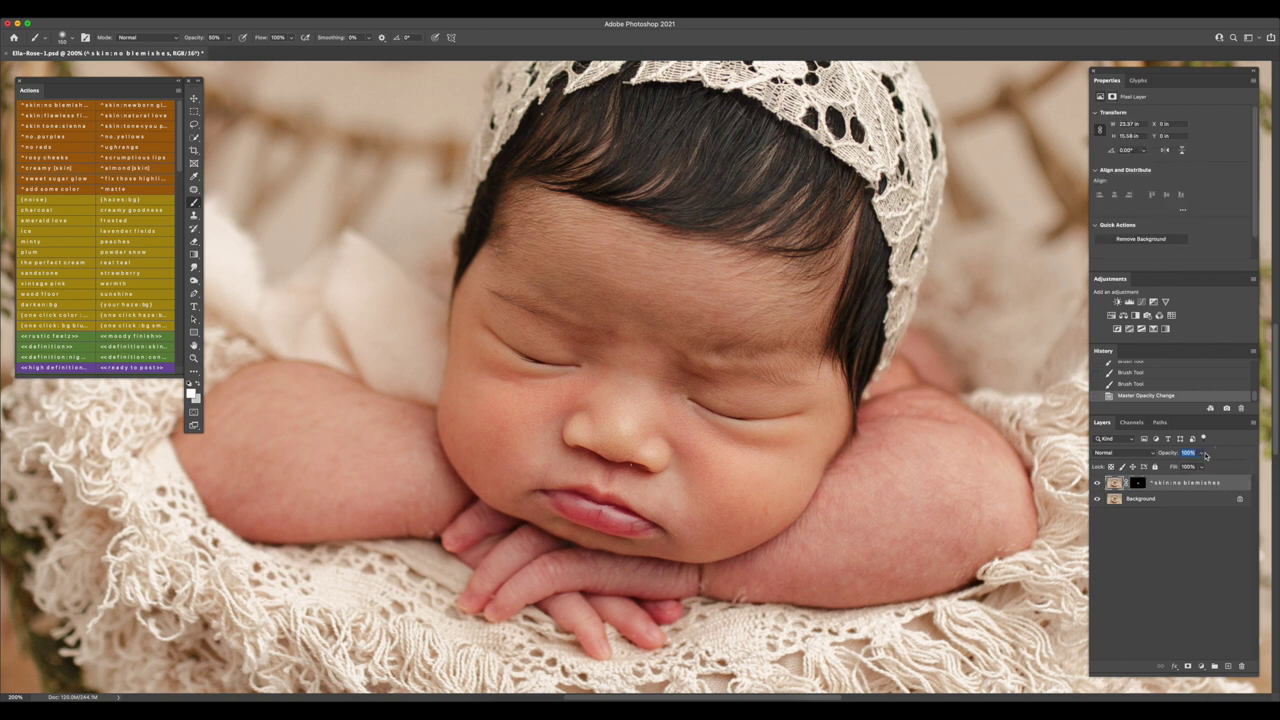
# Compare the photo with the skin:no blemishes layer off and on, and merge the visible layers
pyautogui.click(1098, 484)
pyautogui.click(1098, 484)
pyautogui.press('super+shift+e')
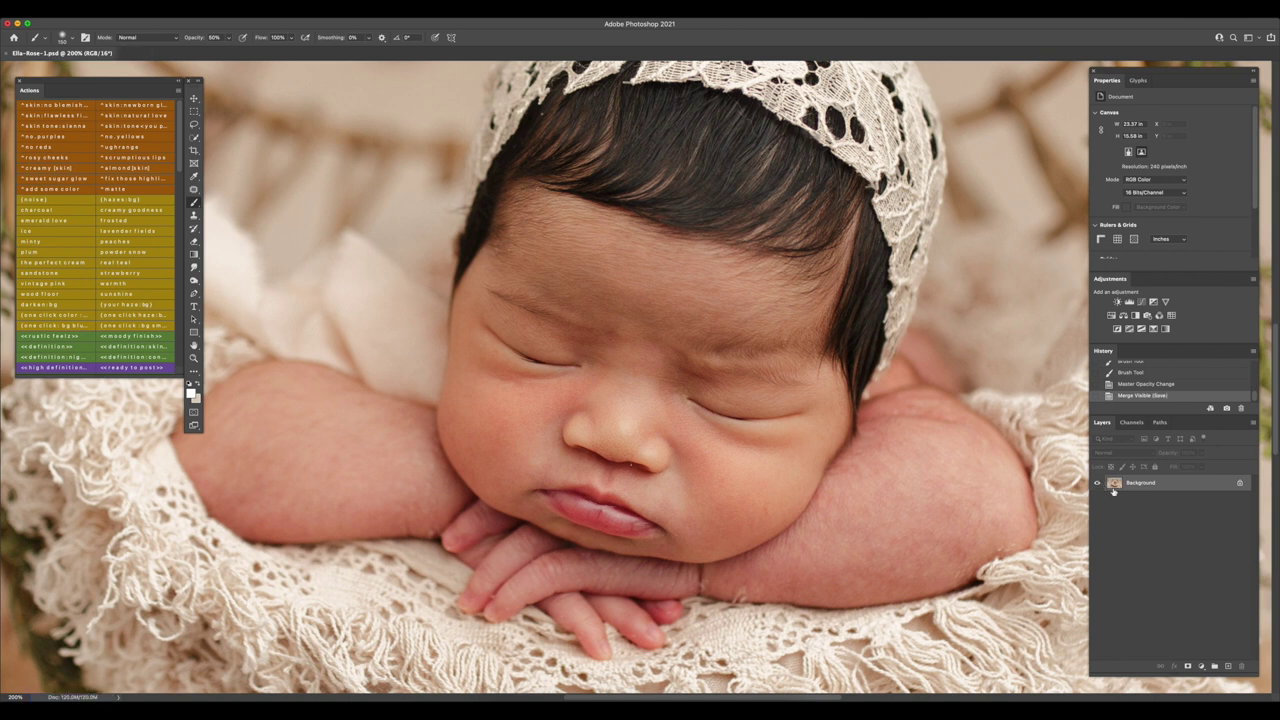
# Remove the small spots near the baby's eyebrow and below the nose with the Spot Healing Brush
pyautogui.click(194, 190)
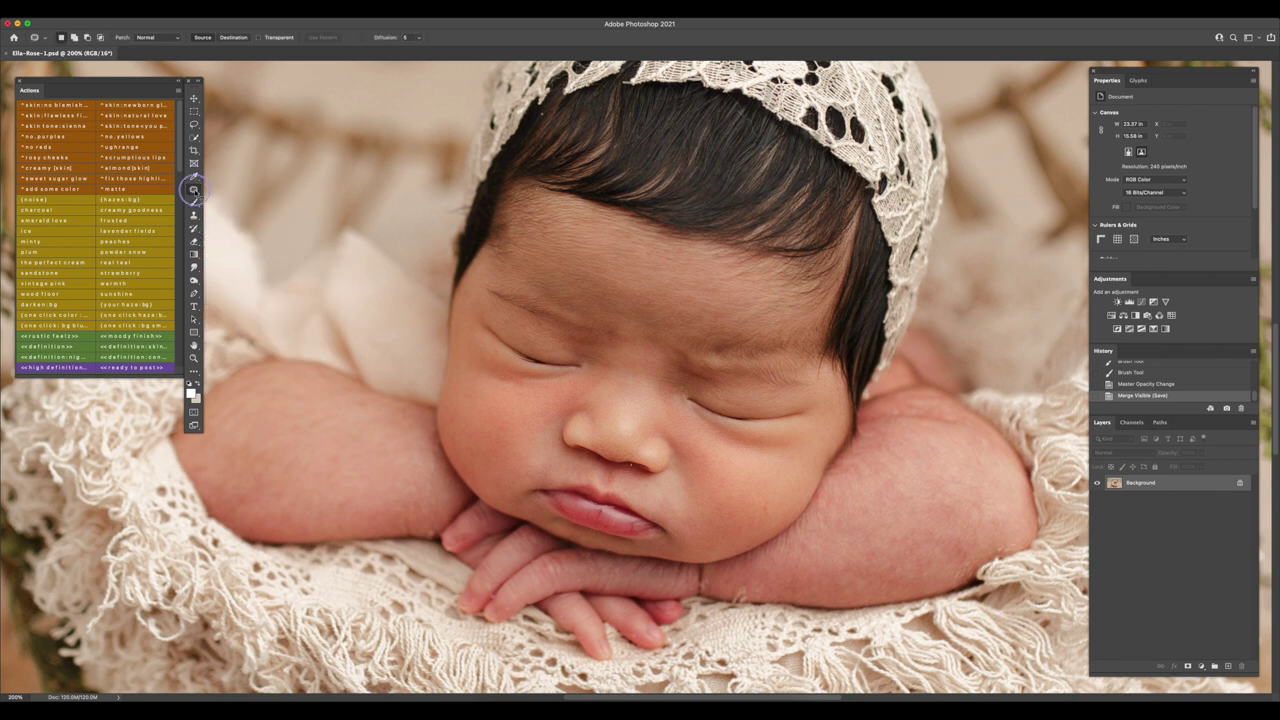
pyautogui.rightClick(195, 190)
pyautogui.click(250, 188)
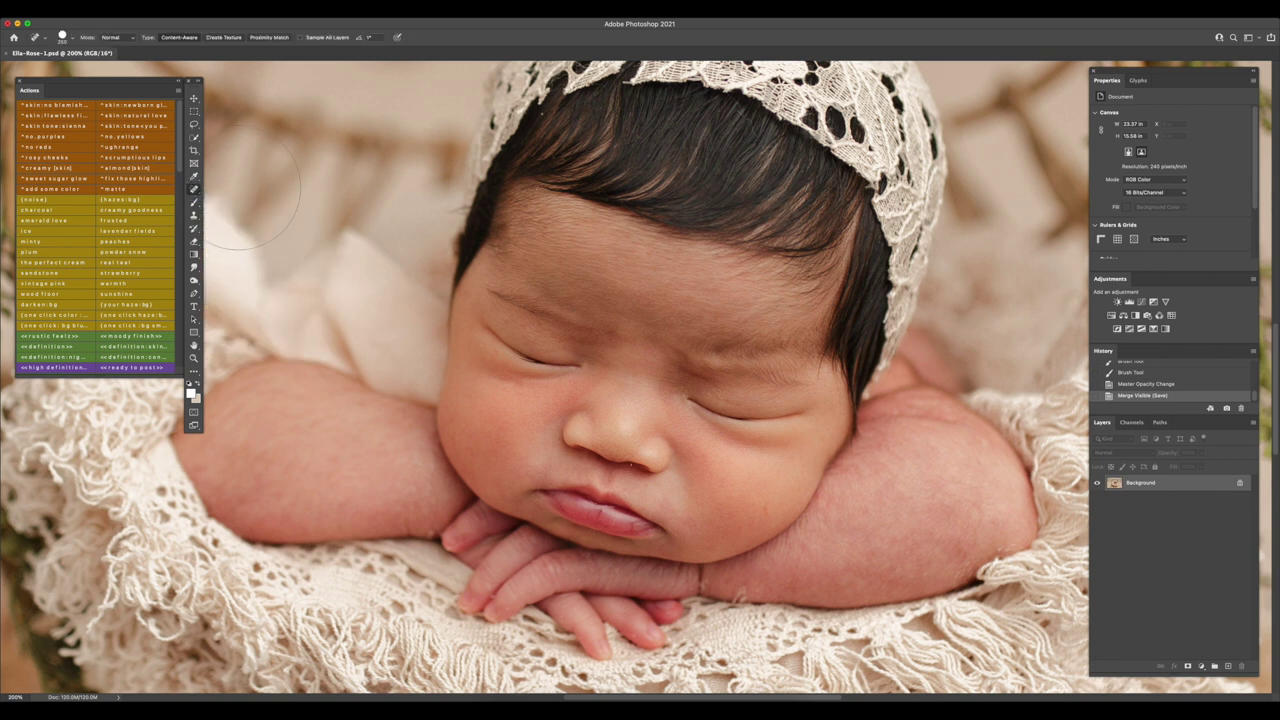
pyautogui.click(568, 312)
pyautogui.click(632, 466)
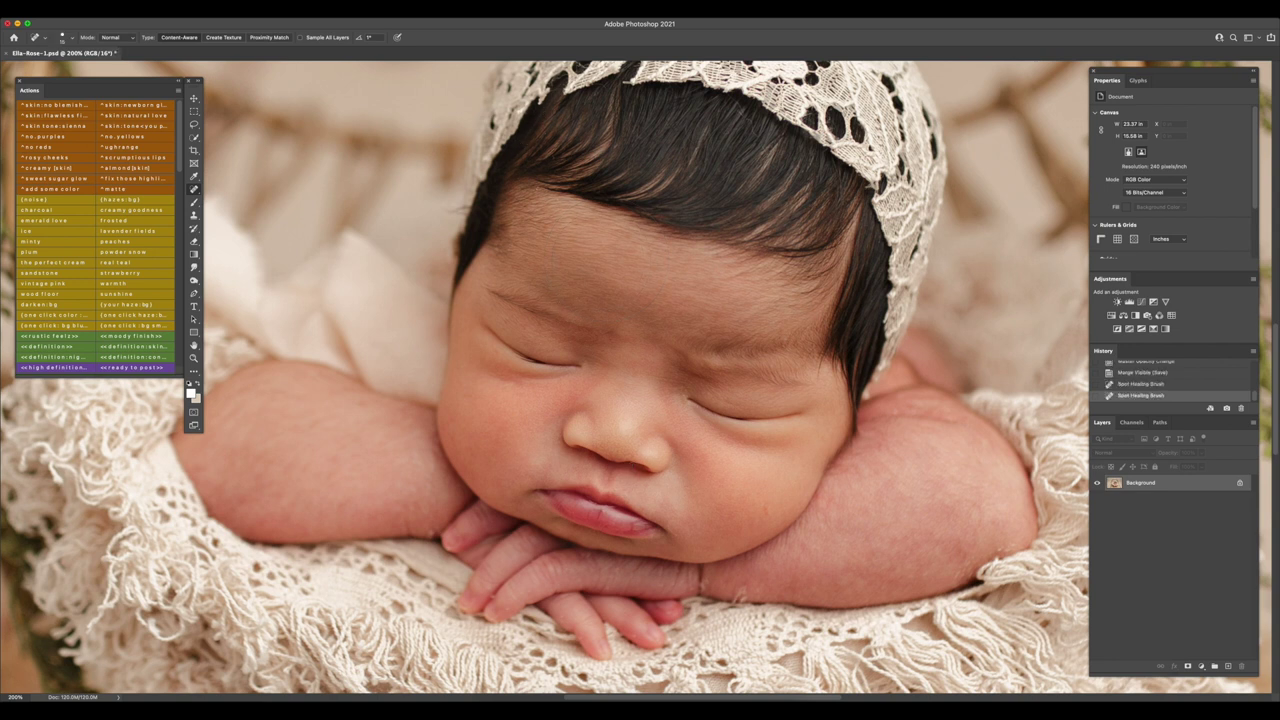
# Heal the remaining spots on the cheek, the wrist crease and the other arm with the Spot Healing Brush, and save
pyautogui.click(766, 506)
pyautogui.moveTo(740, 588)
pyautogui.mouseDown()
pyautogui.moveTo(744, 598)
pyautogui.moveTo(704, 594)
pyautogui.mouseUp()
pyautogui.press('[')
pyautogui.moveTo(748, 602)
pyautogui.mouseDown()
pyautogui.moveTo(732, 603)
pyautogui.moveTo(750, 605)
pyautogui.mouseUp()
pyautogui.moveTo(435, 534); pyautogui.dragTo(429, 535)
pyautogui.press('super+minus')
pyautogui.press('super+minus')
pyautogui.press('super+minus')
pyautogui.press('super+plus')
pyautogui.press('super+s')
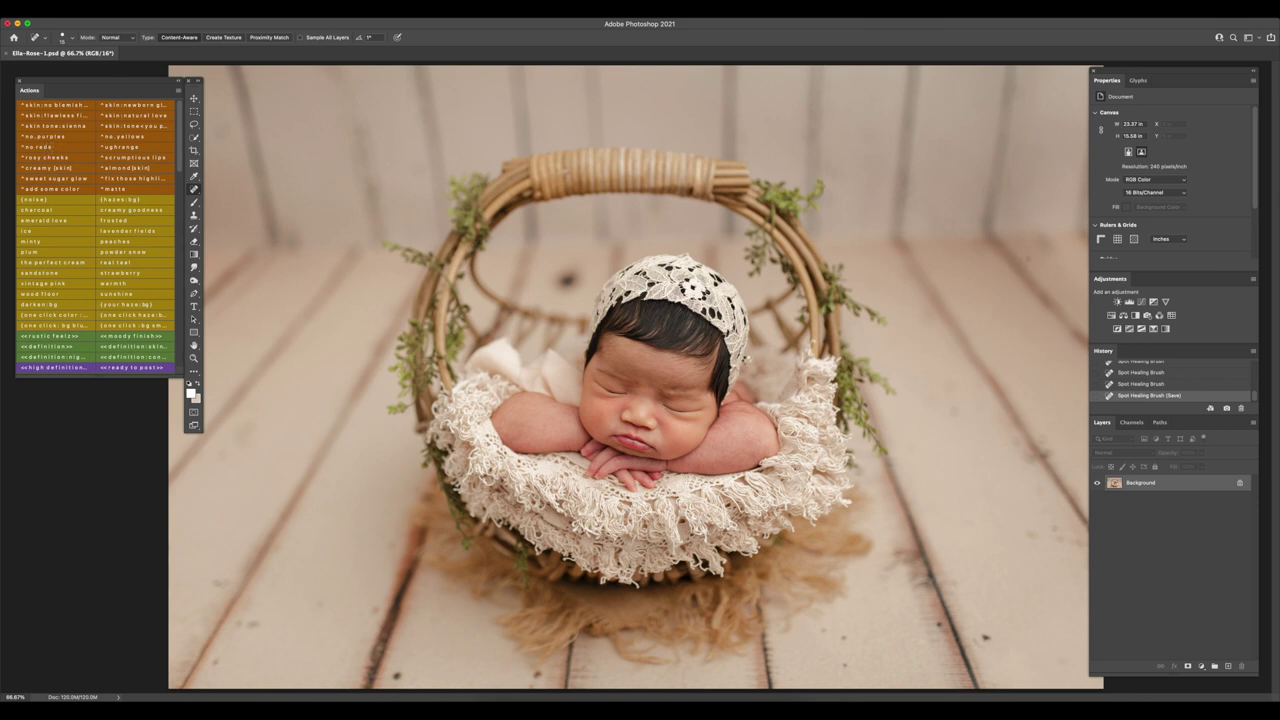
# Run the no reds action and paint its effect over the reddish skin on the baby's arm and shoulder
pyautogui.press('F2')
pyautogui.press('b')
pyautogui.moveTo(760, 434)
pyautogui.mouseDown()
pyautogui.moveTo(725, 410)
pyautogui.moveTo(723, 426)
pyautogui.moveTo(771, 439)
pyautogui.moveTo(718, 457)
pyautogui.moveTo(732, 440)
pyautogui.moveTo(720, 445)
pyautogui.moveTo(749, 459)
pyautogui.moveTo(746, 440)
pyautogui.mouseUp()
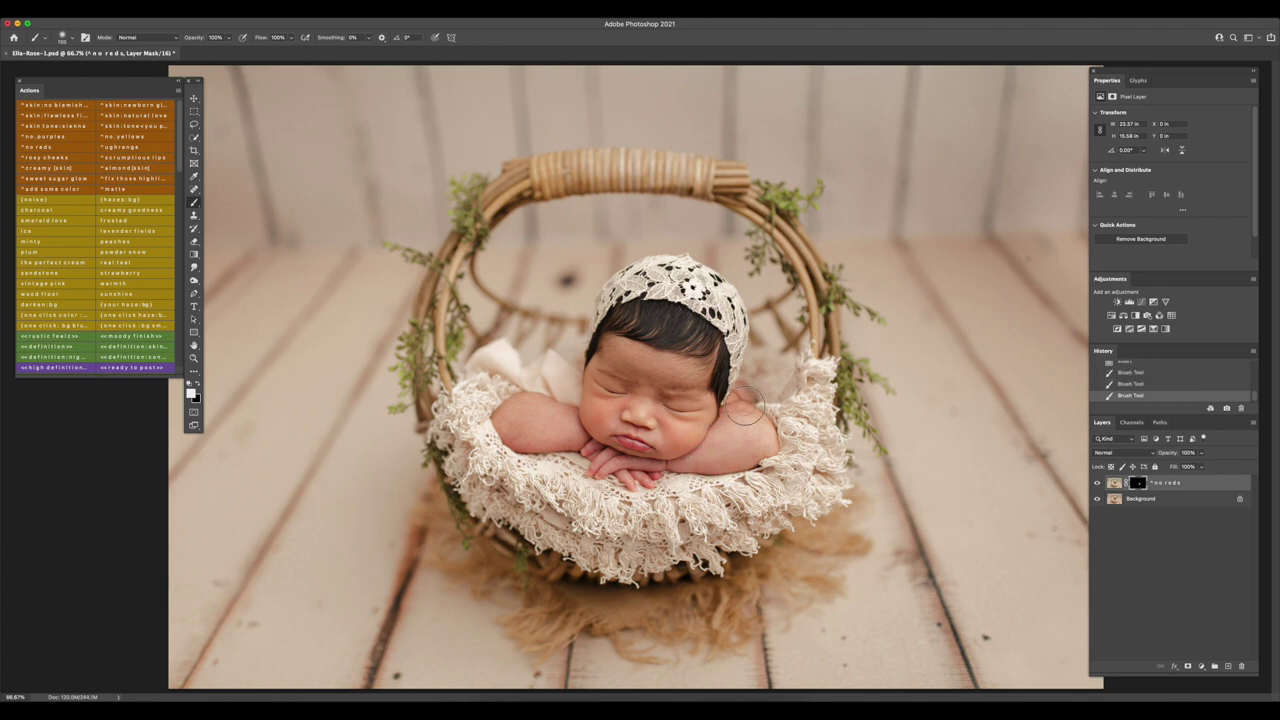
pyautogui.click(739, 398)
pyautogui.press('super+minus')
pyautogui.press('super+minus')
pyautogui.press('super+plus')
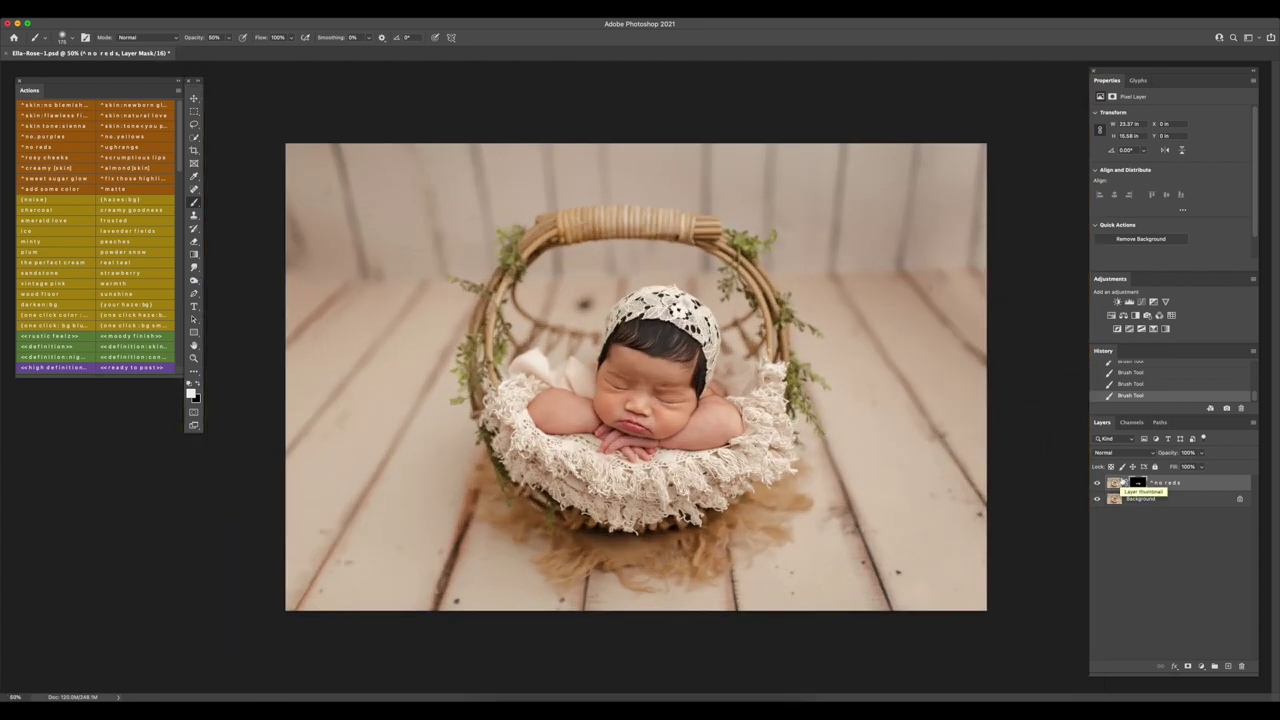
# Set the no reds layer's opacity to 80%, merge the visible layers and save the document
pyautogui.click(1188, 452)
pyautogui.write('80')
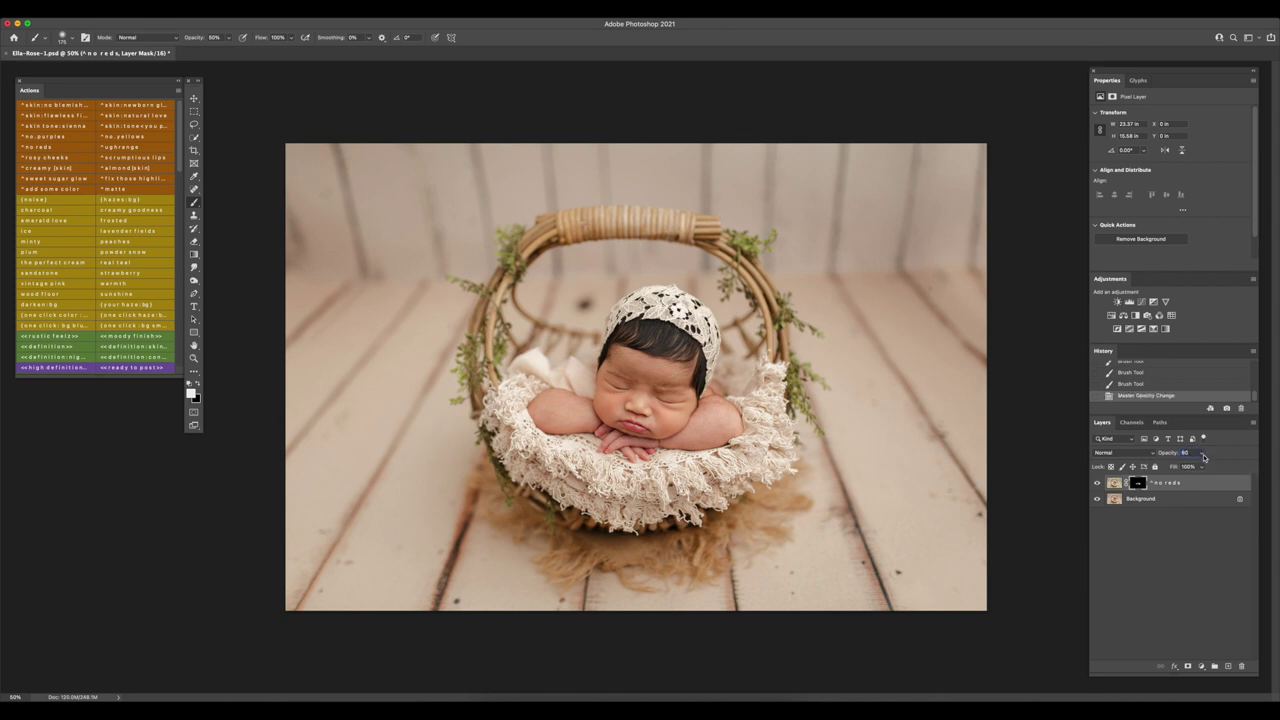
pyautogui.press('shift+super+e')
pyautogui.press('super+s')
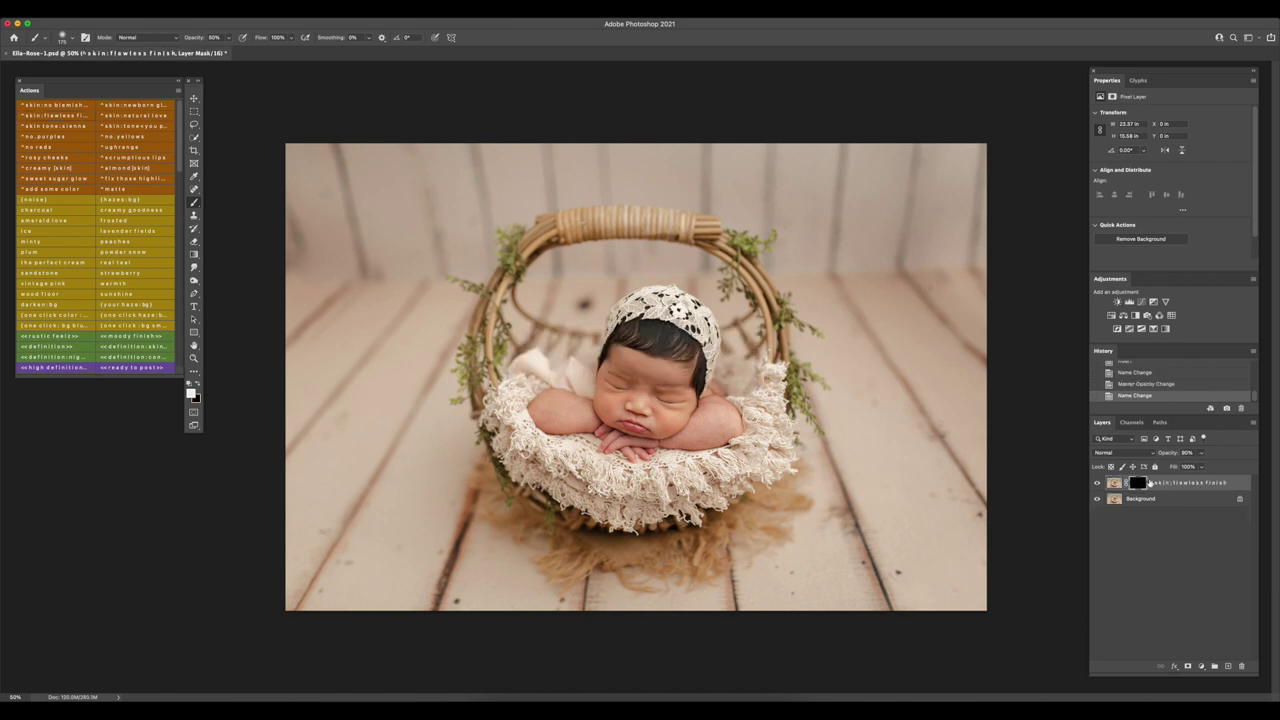
# Paint white on the skin:flawless finish mask over the baby's arms and face, using a smaller brush for the face
pyautogui.press('super+1')
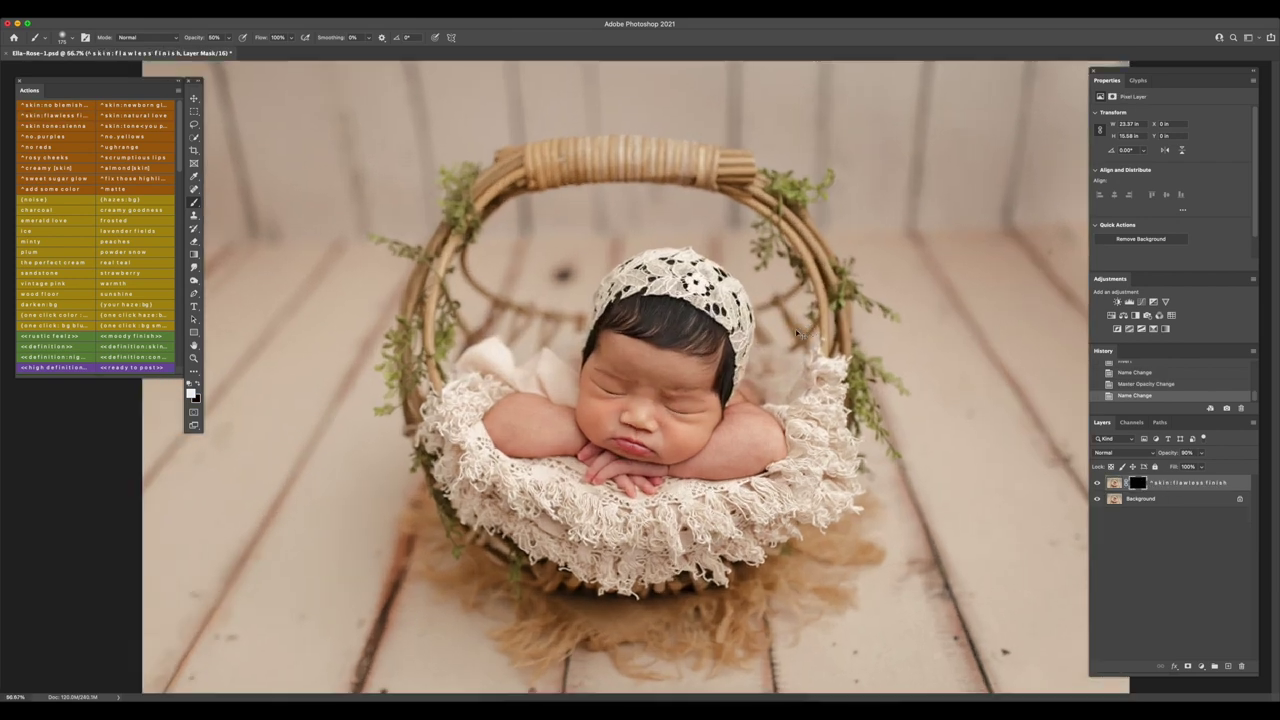
pyautogui.hscroll(1, 640, 380)
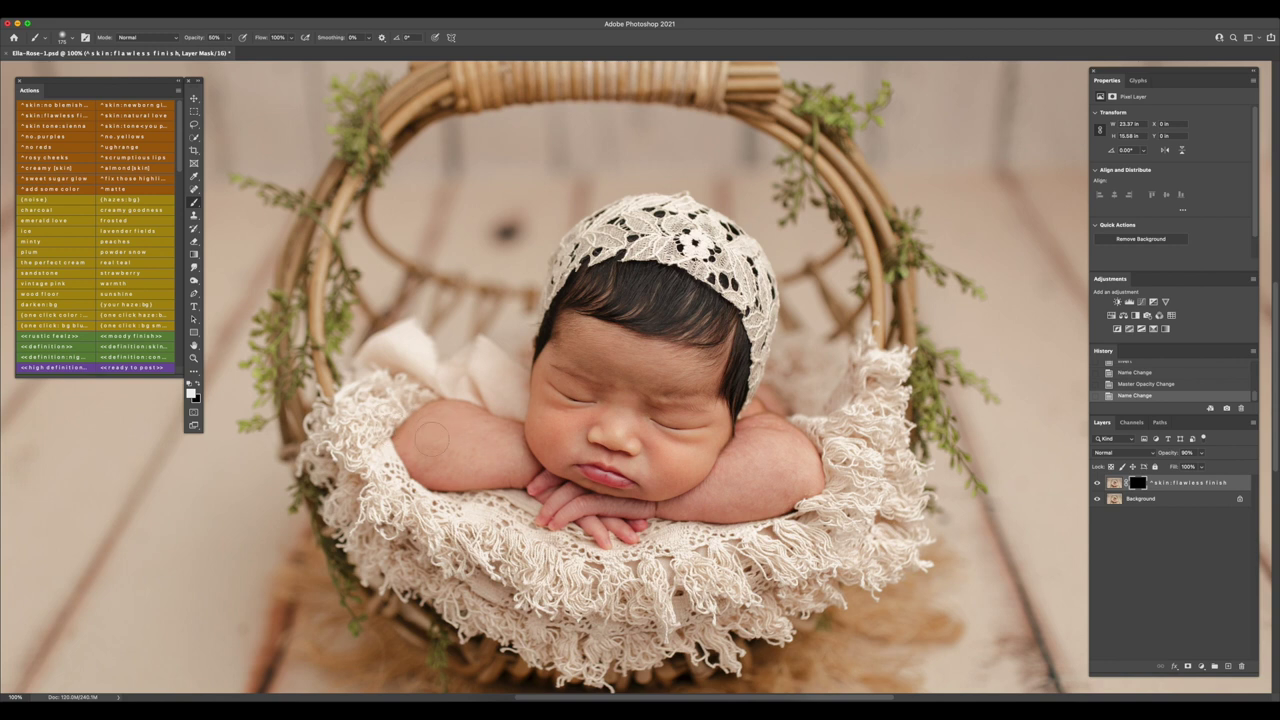
pyautogui.moveTo(468, 460); pyautogui.dragTo(495, 455)
pyautogui.moveTo(504, 455); pyautogui.dragTo(548, 424)
pyautogui.press('[')
pyautogui.press('[')
pyautogui.press('[')
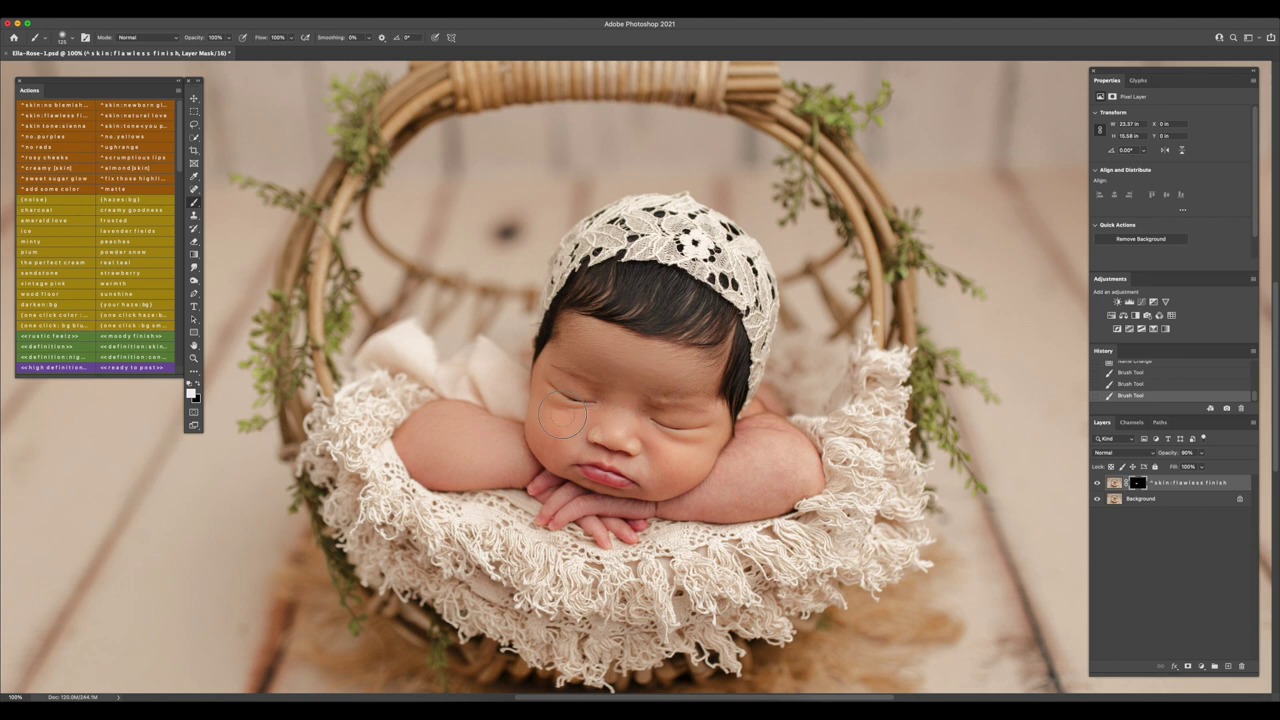
pyautogui.scroll(2, 542, 404)
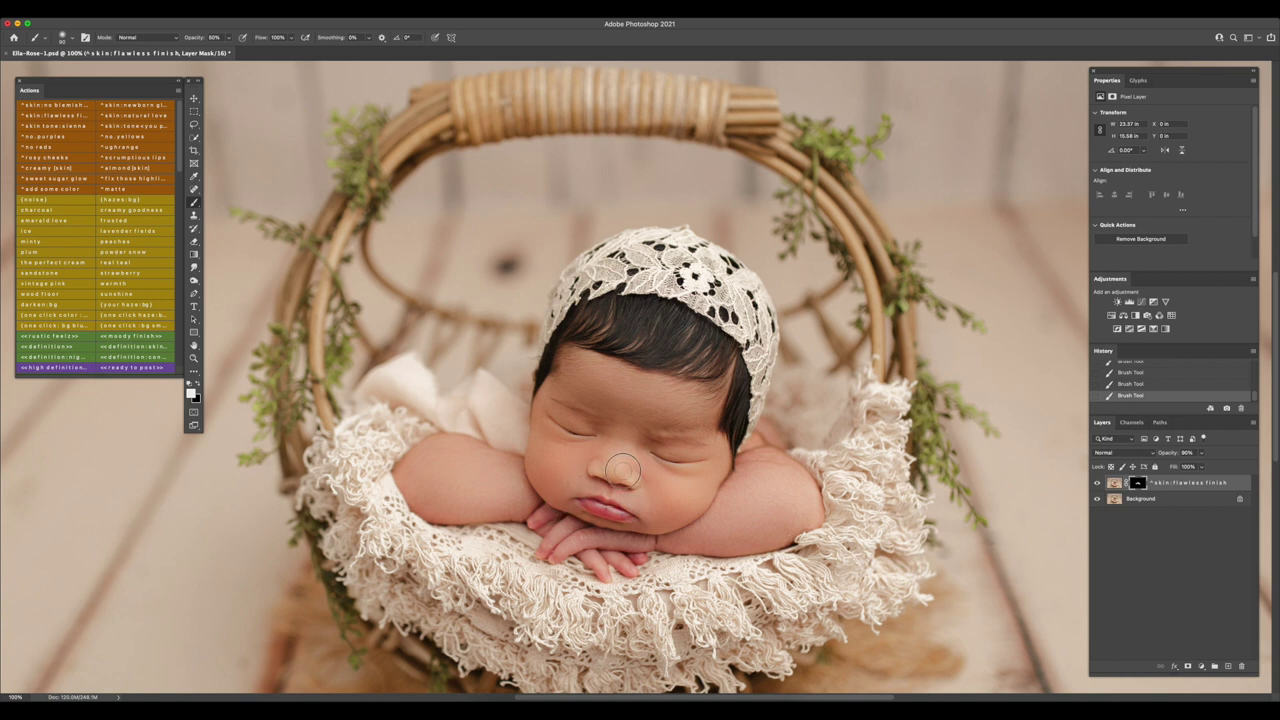
# Try the skin:flawless finish layer at 80% and 70% opacity
pyautogui.press('super+minus')
pyautogui.press('super+minus')
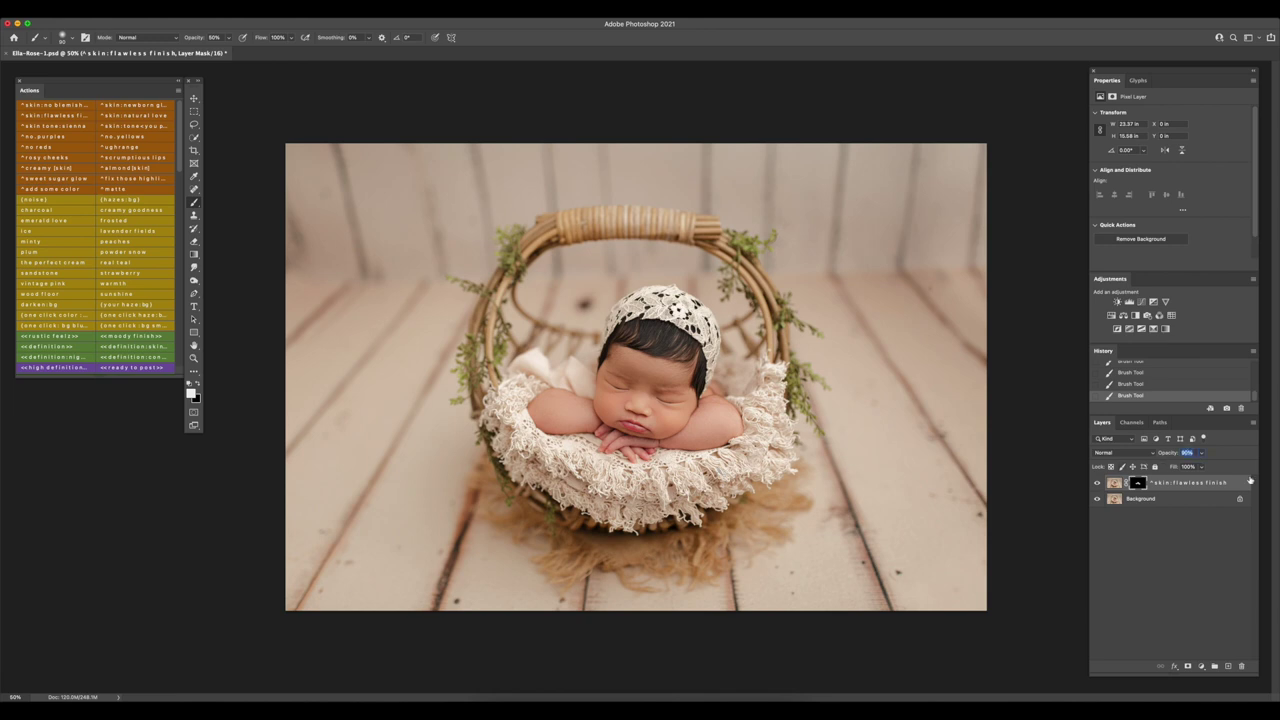
pyautogui.click(1187, 452)
pyautogui.write('80')
pyautogui.click(1200, 455)
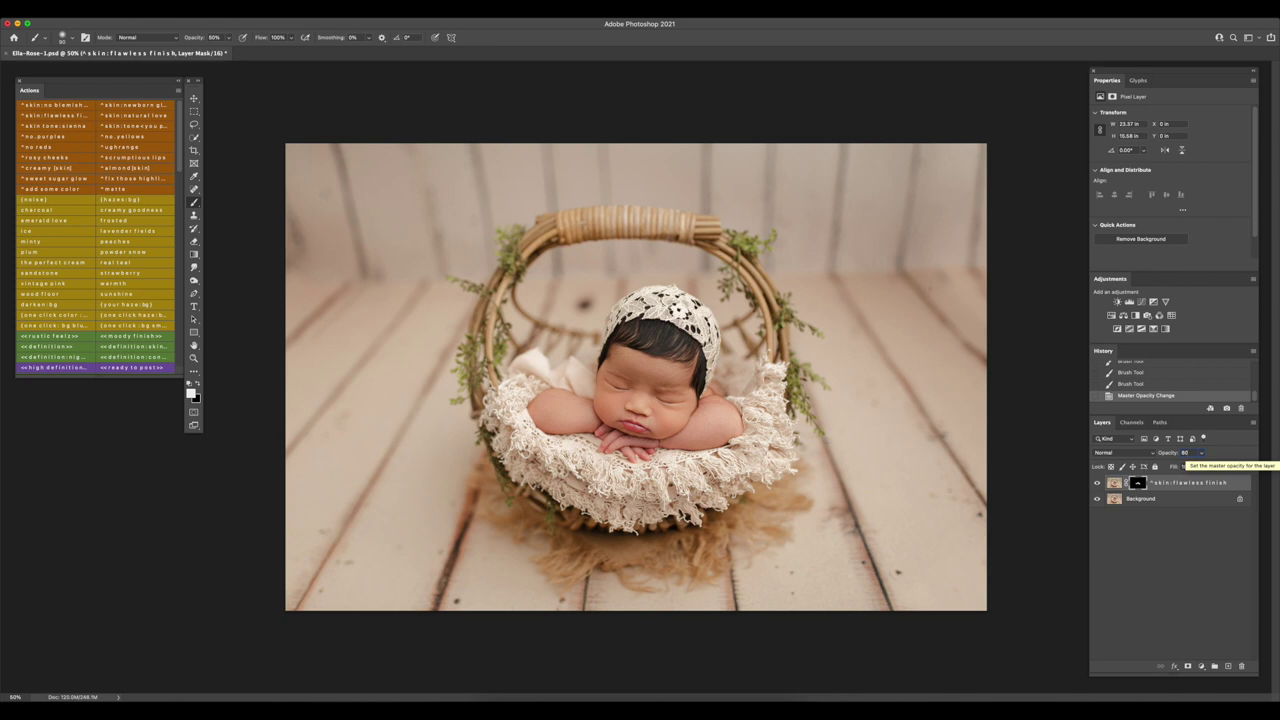
pyautogui.click(1187, 452)
pyautogui.write('1')
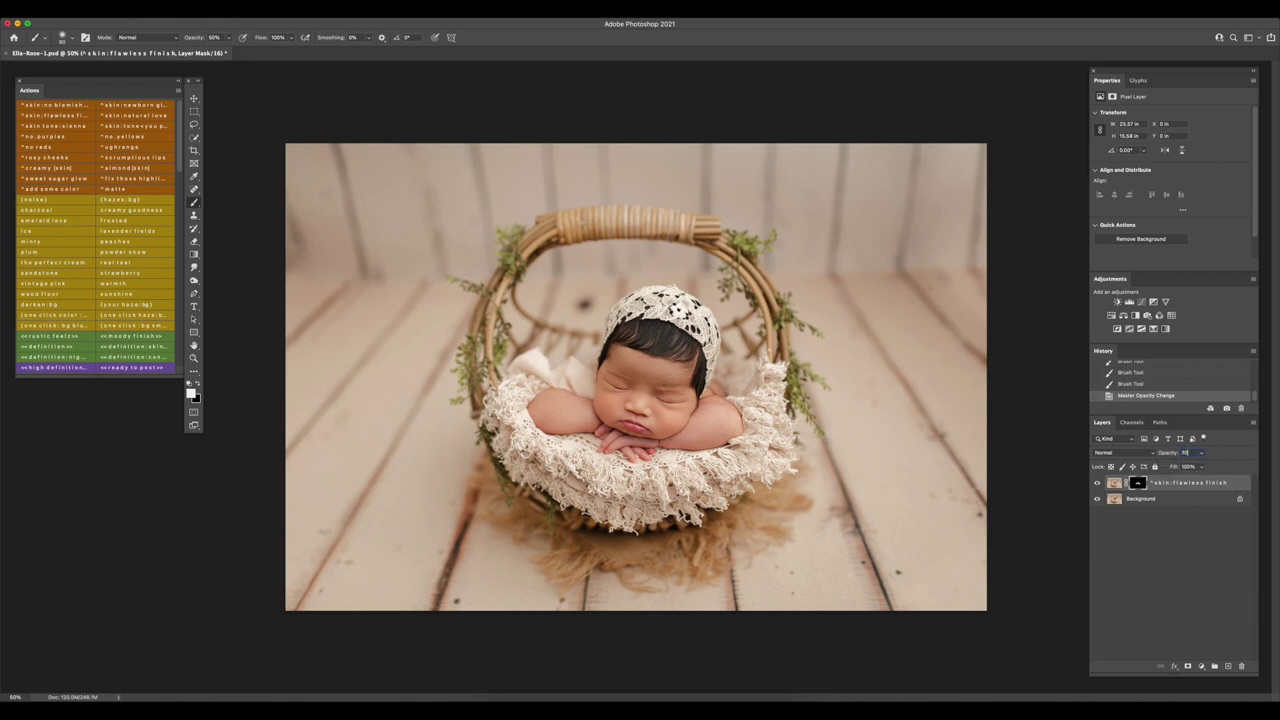
# Compare the skin:flawless finish layer off and on, settle its opacity at 70% after trying 75%, and merge the visible layers
pyautogui.click(1097, 484)
pyautogui.click(1097, 484)
pyautogui.click(1194, 452)
pyautogui.write('75')
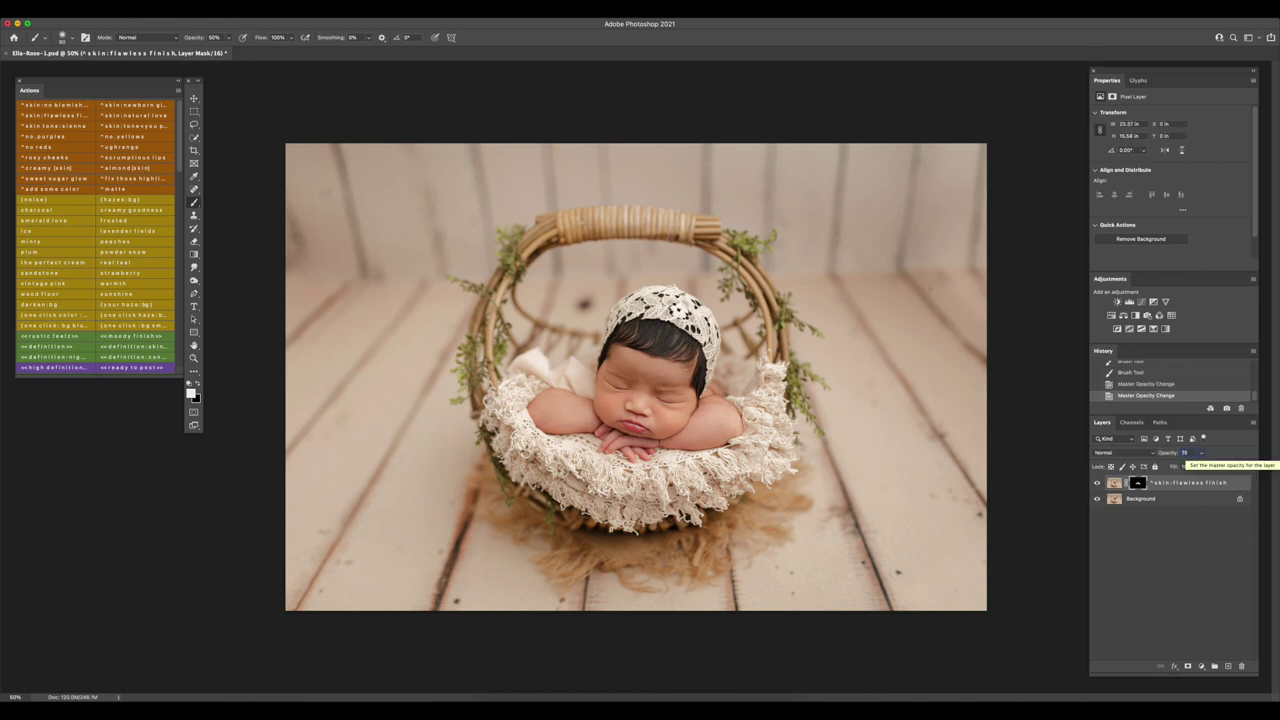
pyautogui.click(1192, 452)
pyautogui.press('Return')
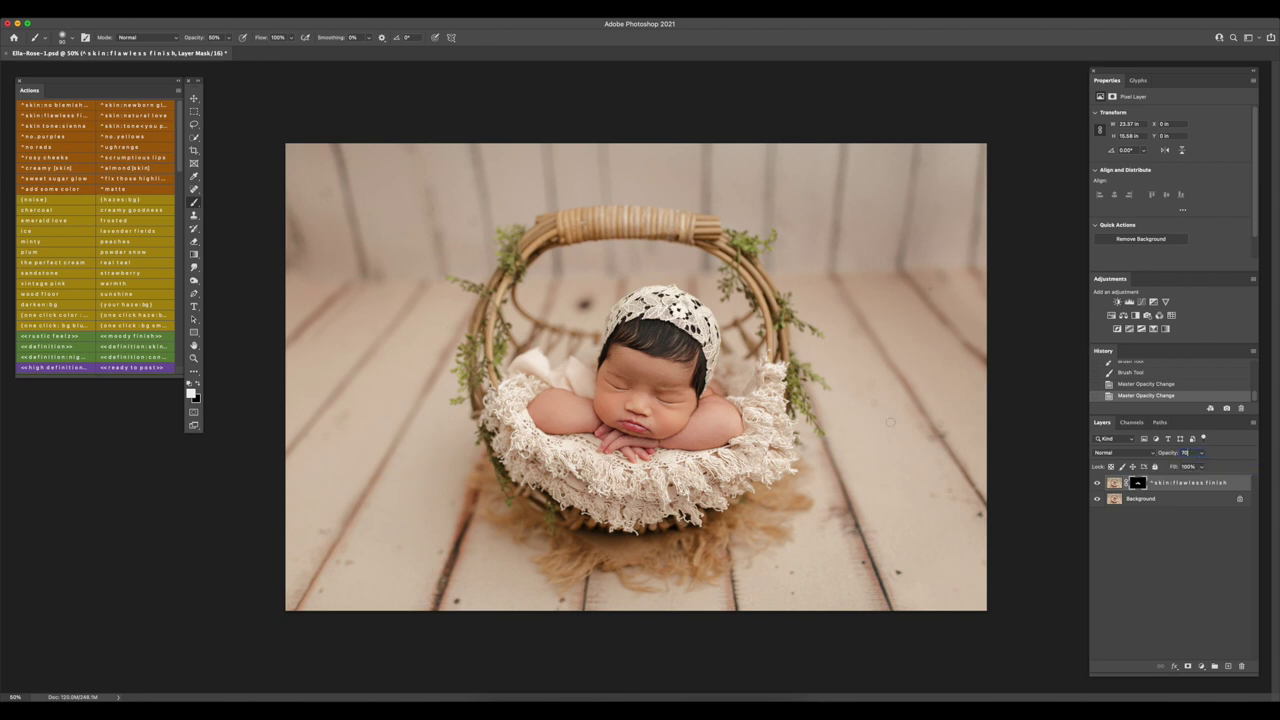
pyautogui.press('super+shift+e')
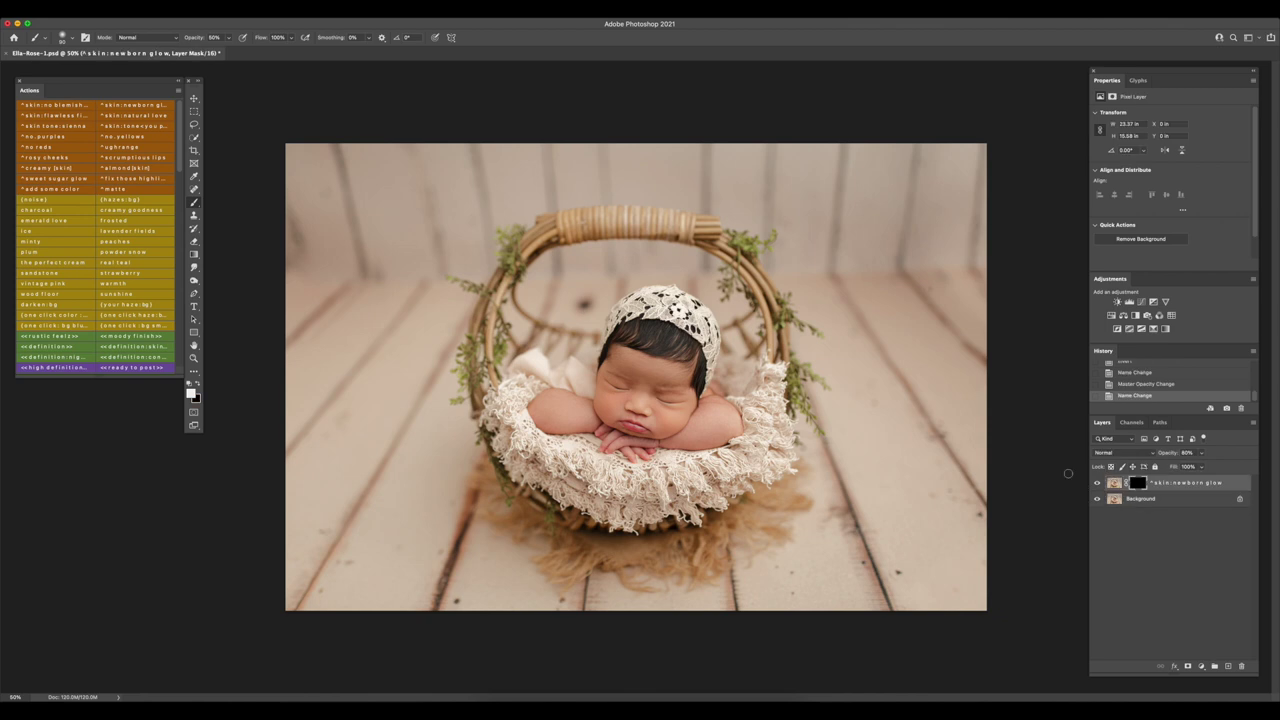
# Paint white on the skin:newborn glow mask over the baby's forehead, nose and cheek, reducing the brush for the cheek
pyautogui.press('super+plus')
pyautogui.press('super+plus')
pyautogui.press('super+plus')
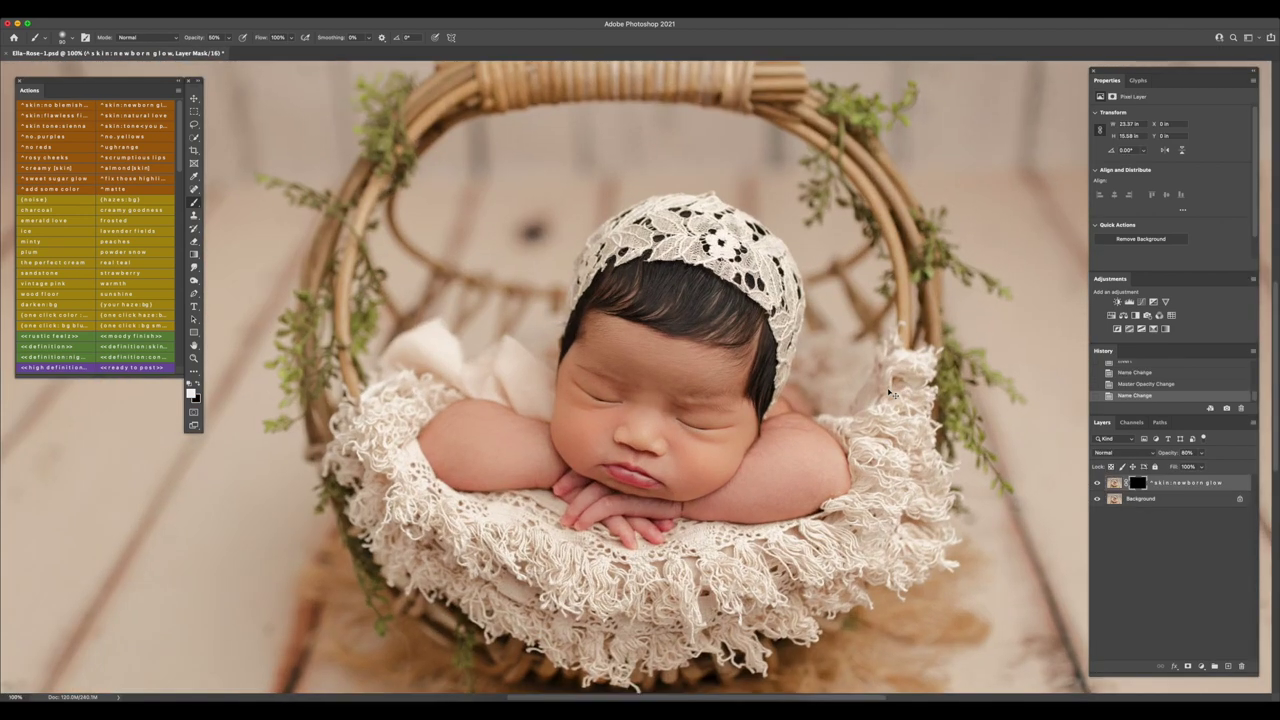
pyautogui.press('super+minus')
pyautogui.click(648, 383)
pyautogui.click(648, 422)
pyautogui.press('[')
pyautogui.press('[')
pyautogui.moveTo(585, 418)
pyautogui.mouseDown()
pyautogui.moveTo(612, 430)
pyautogui.moveTo(592, 427)
pyautogui.moveTo(605, 438)
pyautogui.mouseUp()
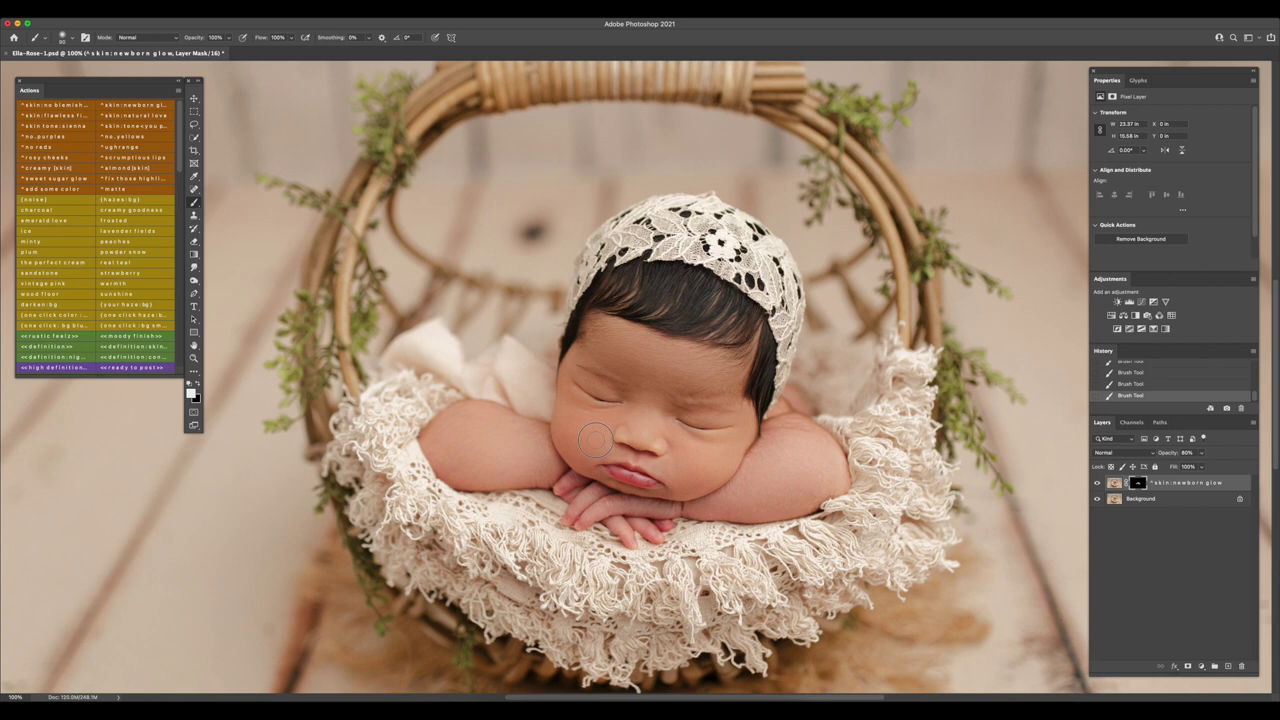
# Lower the skin:newborn glow layer's opacity, check its visibility, and paint more glow around the nose and lips
pyautogui.click(1201, 452)
pyautogui.moveTo(1204, 467)
pyautogui.mouseDown()
pyautogui.moveTo(1168, 467)
pyautogui.moveTo(1190, 466)
pyautogui.mouseUp()
pyautogui.click(1097, 485)
pyautogui.moveTo(620, 450); pyautogui.dragTo(667, 470)
# Set the skin:newborn glow layer's opacity to 40% and merge the visible layers into the Background
pyautogui.click(1186, 453)
pyautogui.write('40')
pyautogui.press('super+shift+e')
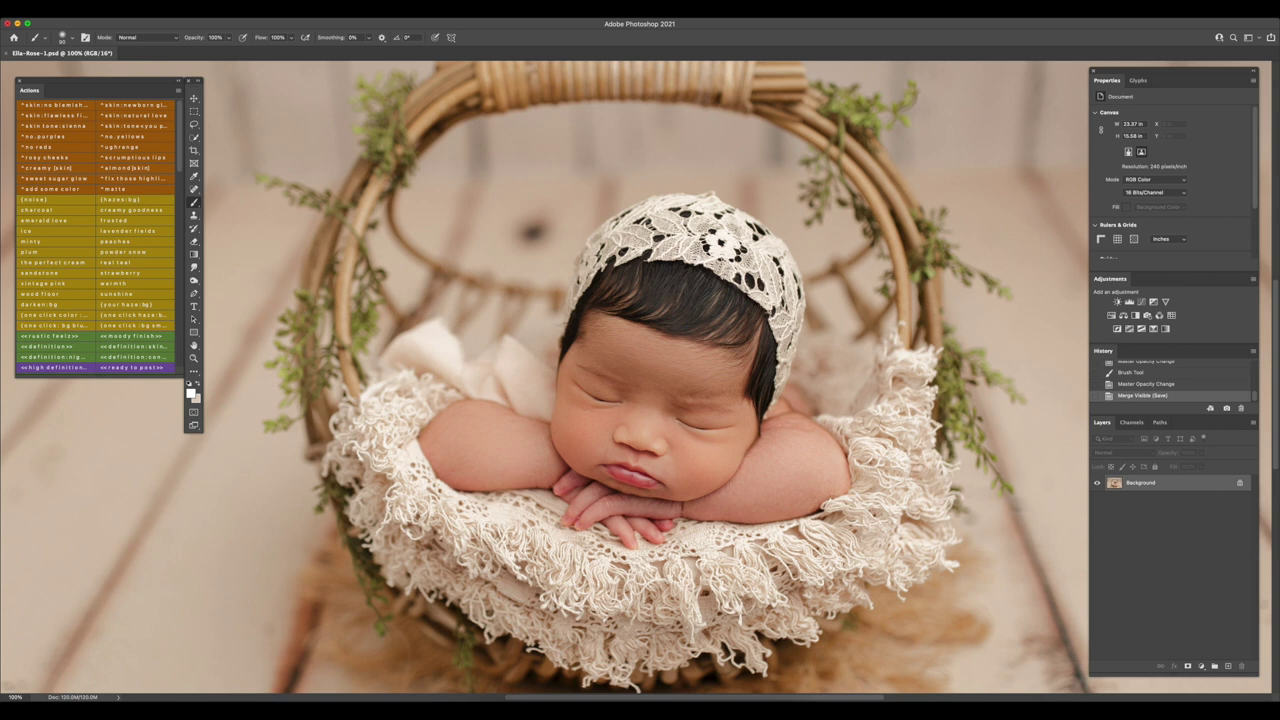
pyautogui.press('super+minus')
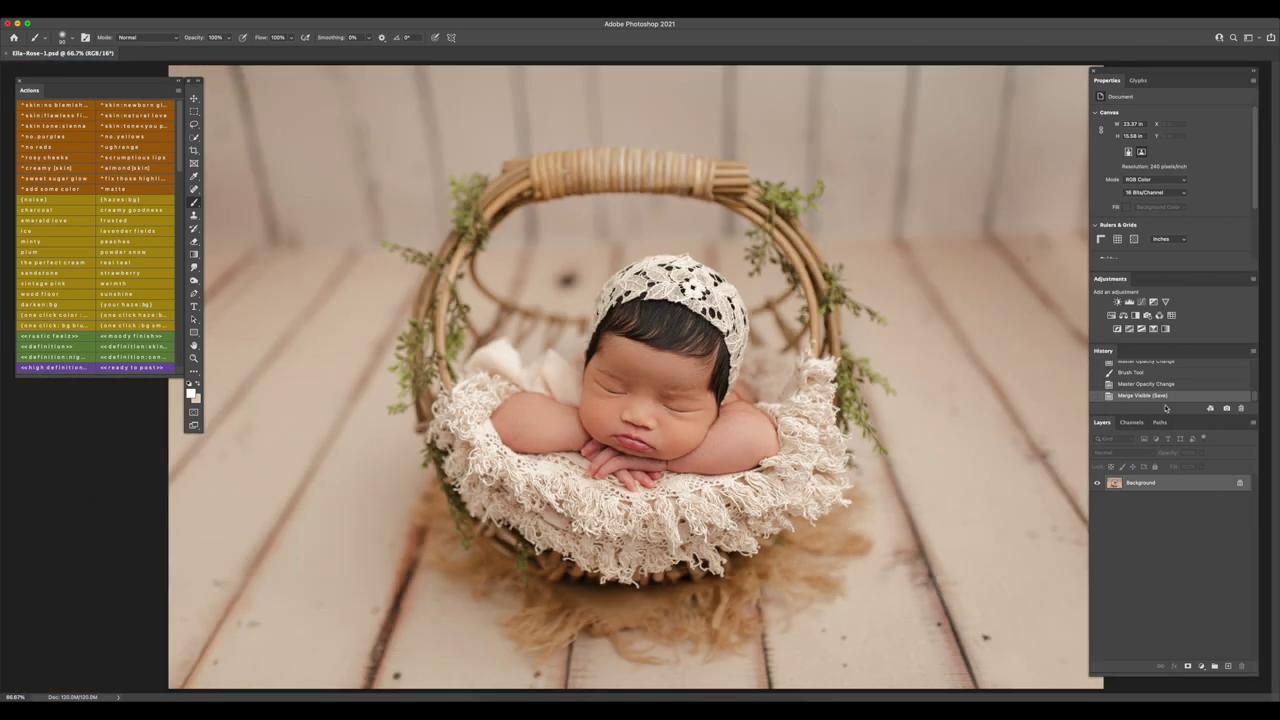
# Compare the original opening state of the photo with the latest merged state in the history
pyautogui.scroll(3, 1145, 382)
pyautogui.click(1145, 367)
pyautogui.scroll(-2, 1166, 393)
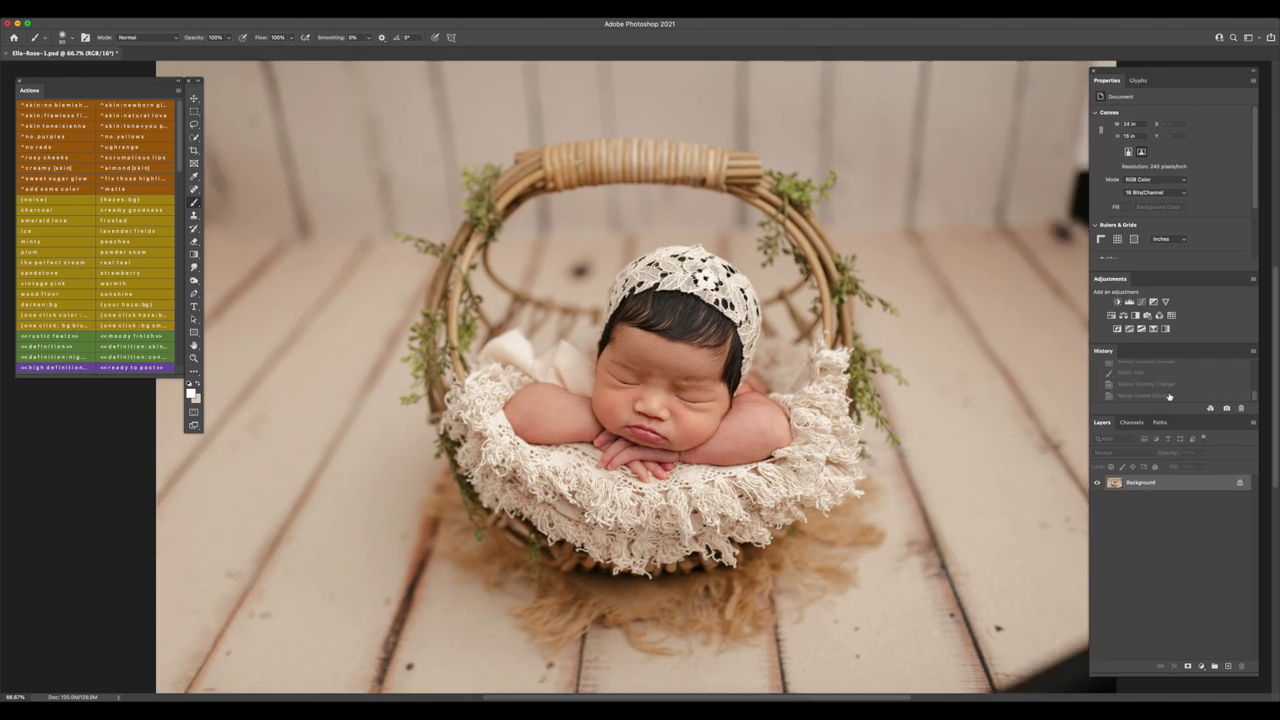
pyautogui.click(1160, 396)
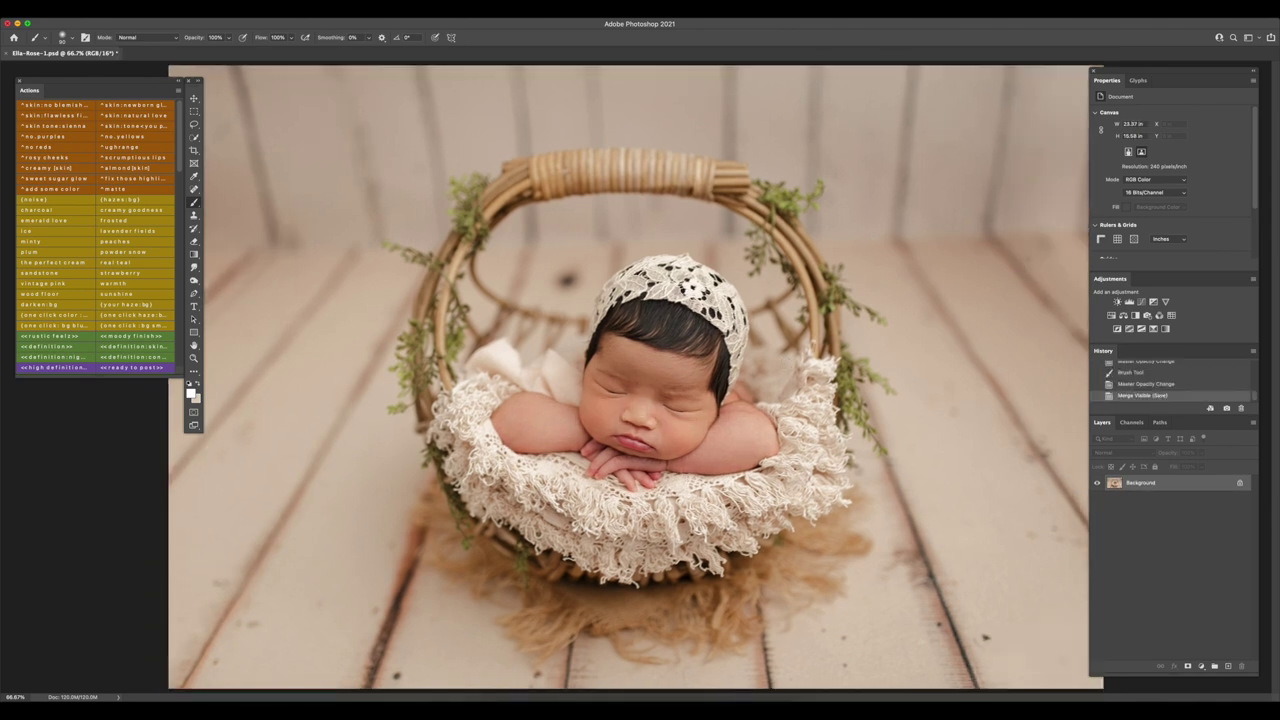
# Run the no purples action and paint white on its mask across the baby's forehead and between the eyes
pyautogui.press('super+plus')
pyautogui.press('super+plus')
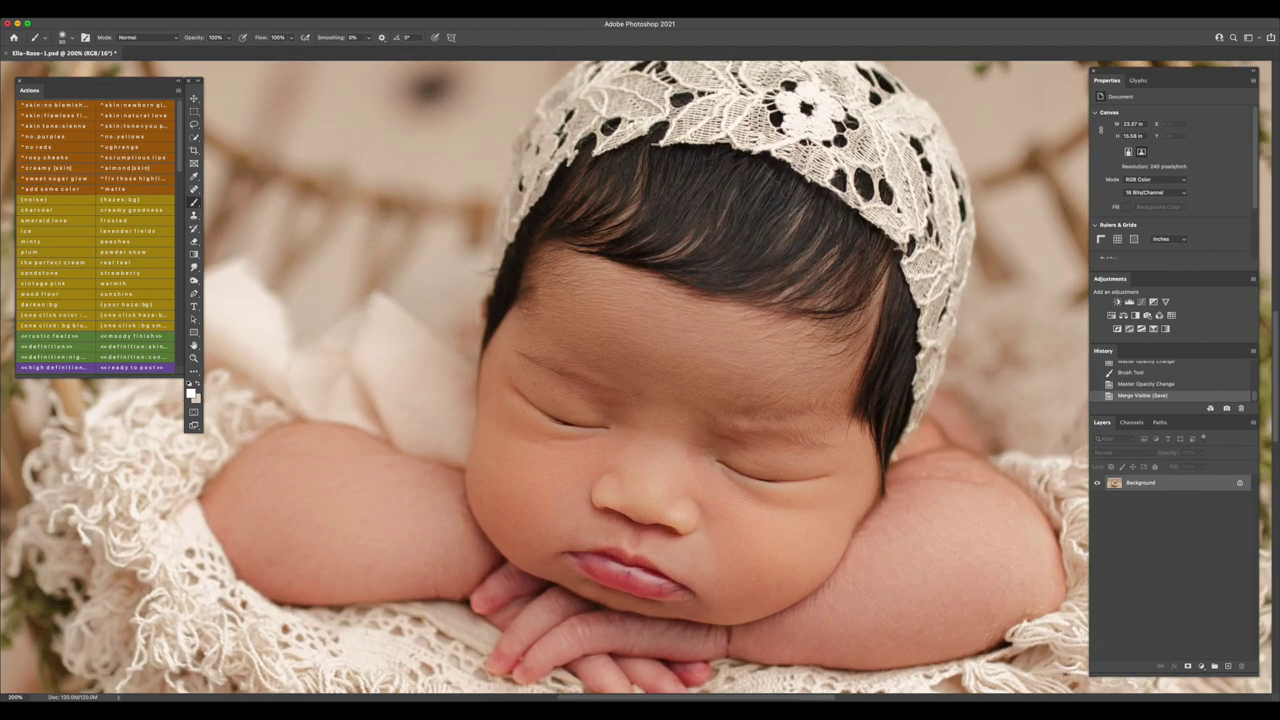
pyautogui.scroll(-3, 560, 380)
pyautogui.hscroll(2, 560, 380)
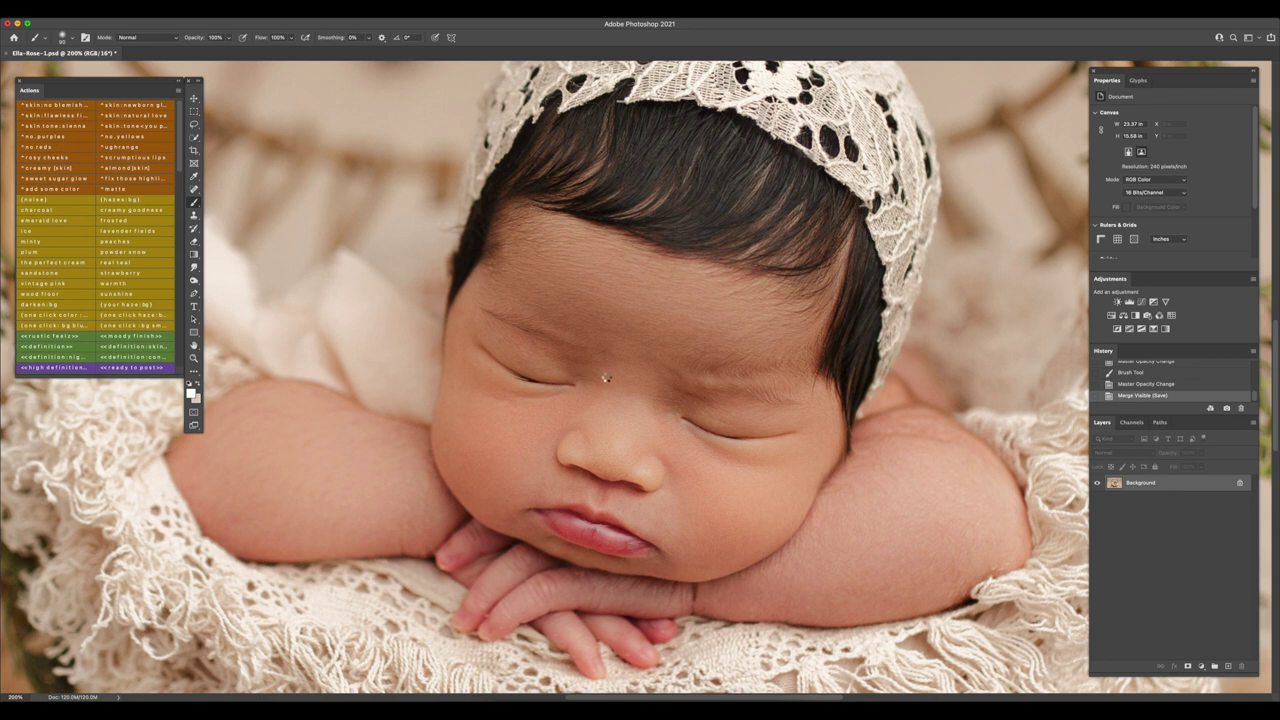
pyautogui.moveTo(541, 304)
pyautogui.mouseDown()
pyautogui.moveTo(631, 343)
pyautogui.moveTo(742, 354)
pyautogui.mouseUp()
pyautogui.press('[')
pyautogui.moveTo(640, 382)
pyautogui.mouseDown()
pyautogui.moveTo(562, 359)
pyautogui.moveTo(663, 400)
pyautogui.moveTo(755, 380)
pyautogui.moveTo(741, 399)
pyautogui.moveTo(697, 408)
pyautogui.mouseUp()
pyautogui.scroll(1, 723, 477)
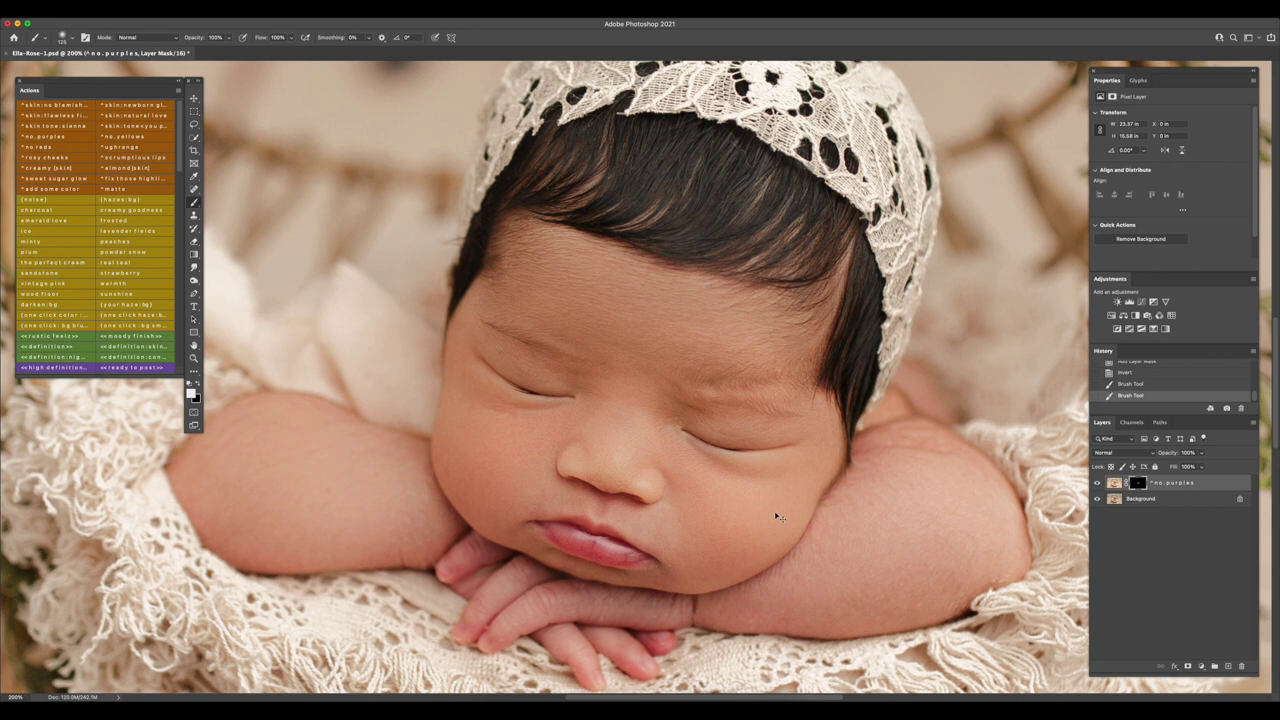
# Set the no purples layer's opacity to 40%, check the effect on the whole photo, then merge the visible layers and save
pyautogui.press('super+minus')
pyautogui.press('super+minus')
pyautogui.press('super+minus')
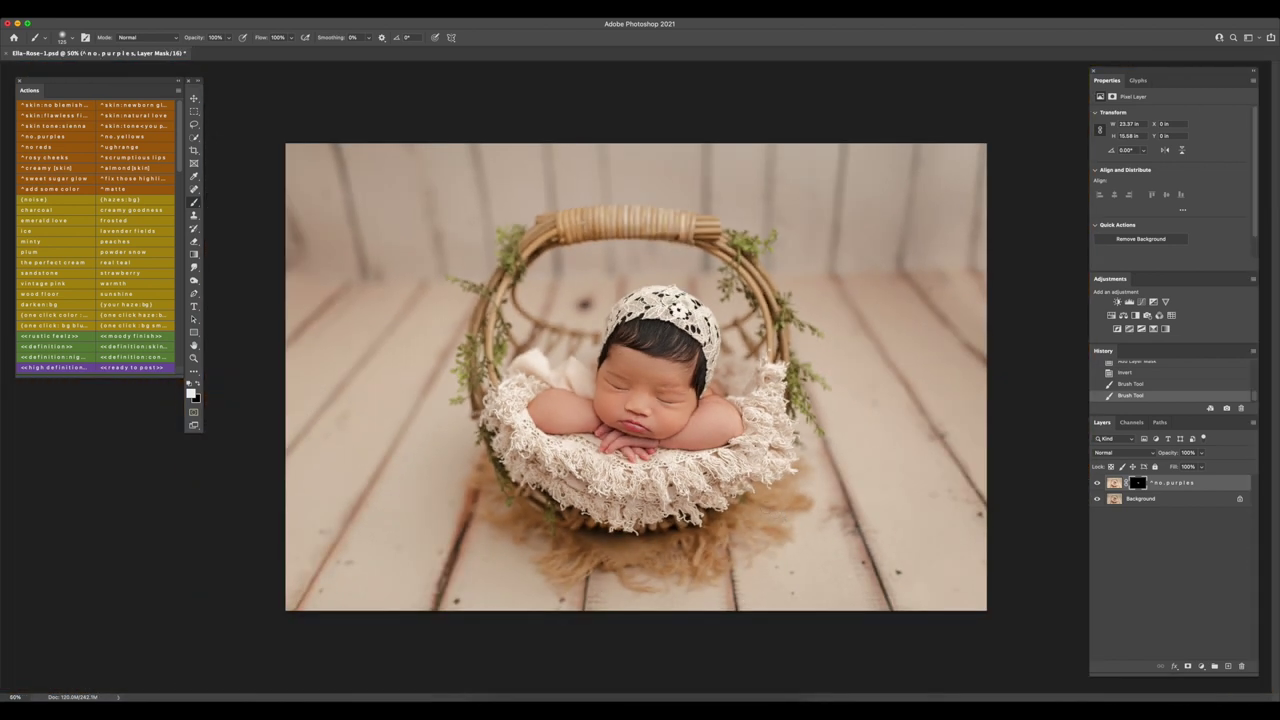
pyautogui.click(1202, 453)
pyautogui.click(1174, 467)
pyautogui.moveTo(1183, 471); pyautogui.dragTo(1182, 467)
pyautogui.press('super+plus')
pyautogui.write('40')
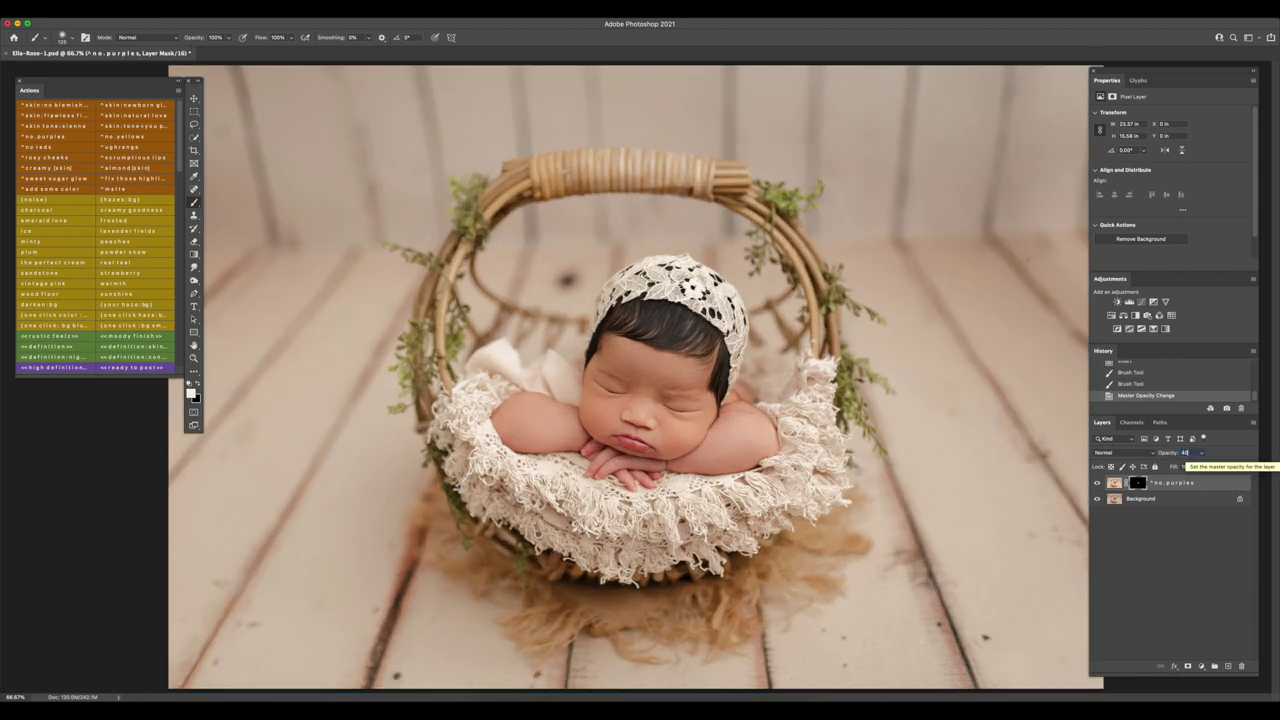
pyautogui.click(1097, 483)
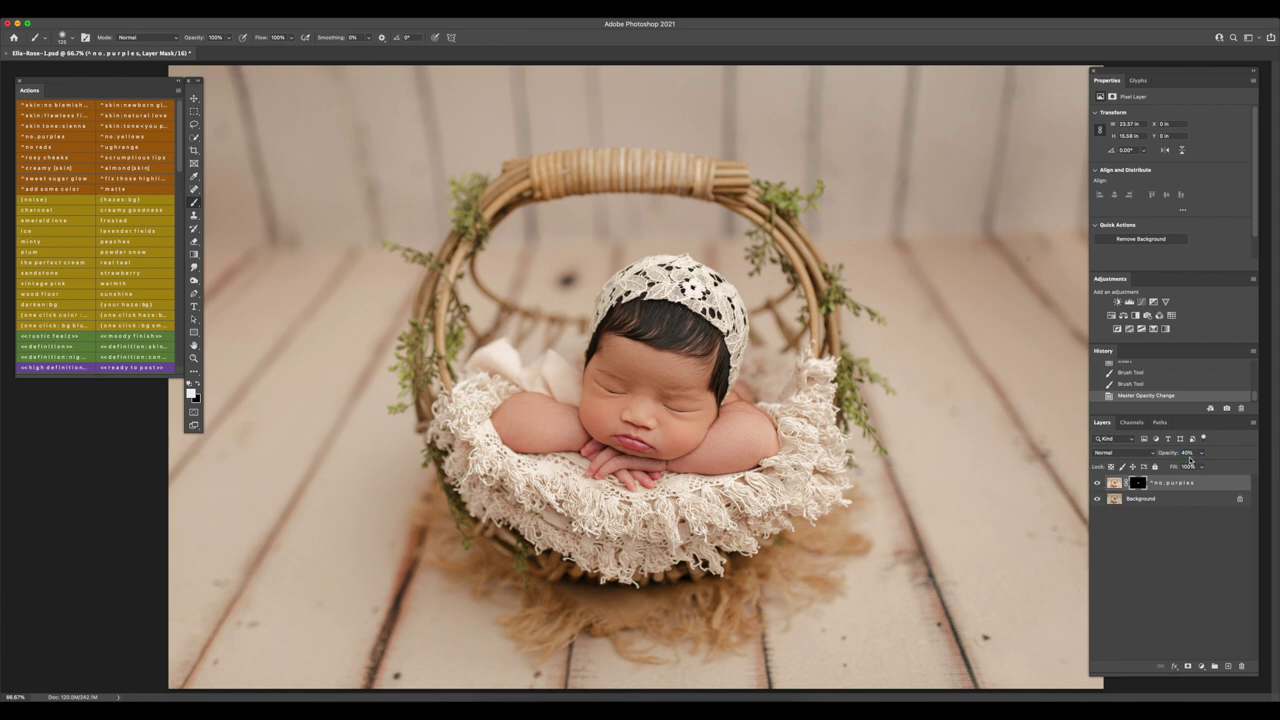
pyautogui.press('super+shift+e')
pyautogui.press('super+s')
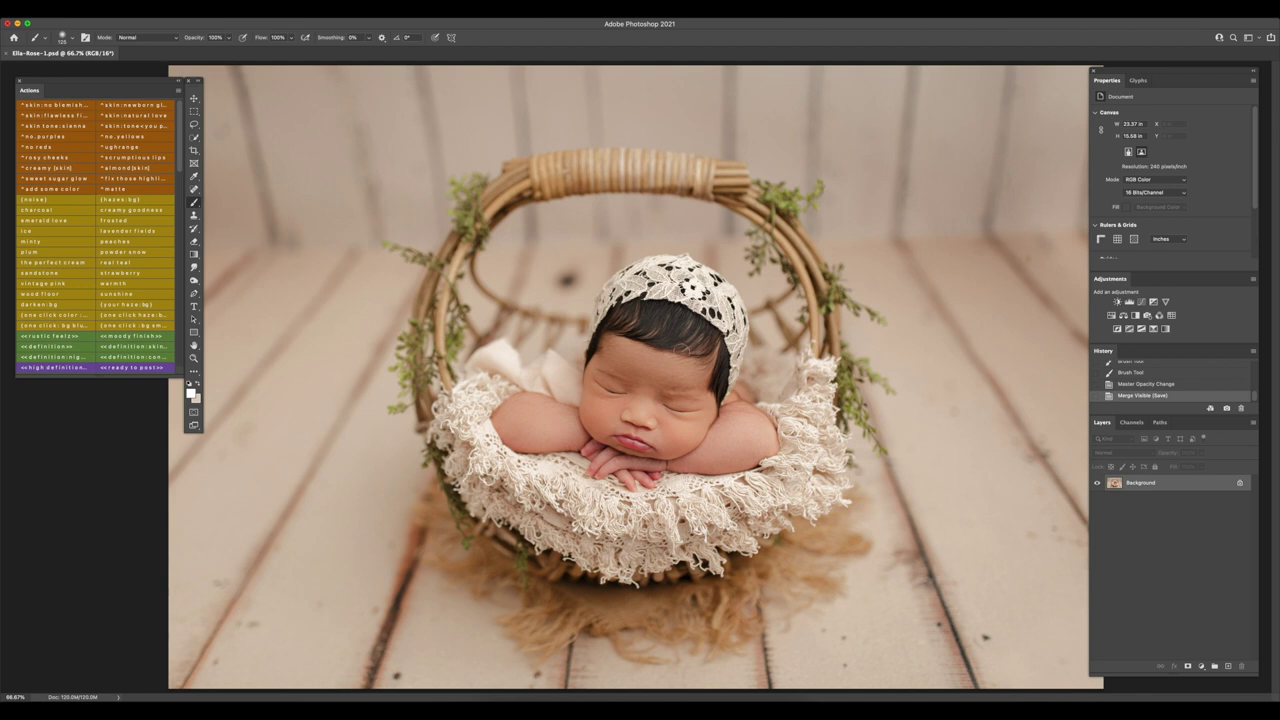
# Run the creamy [skin] action and paint white on its mask over the baby's face and hands
pyautogui.press('super+minus')
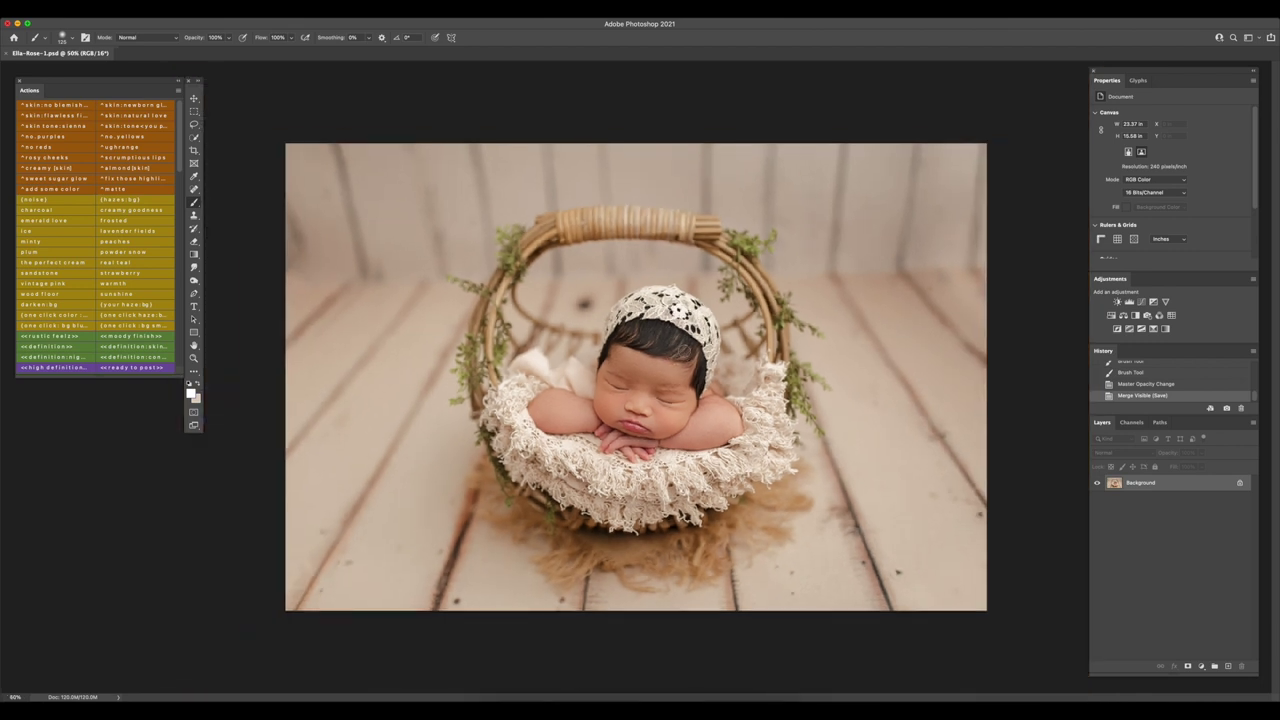
pyautogui.click(77, 168)
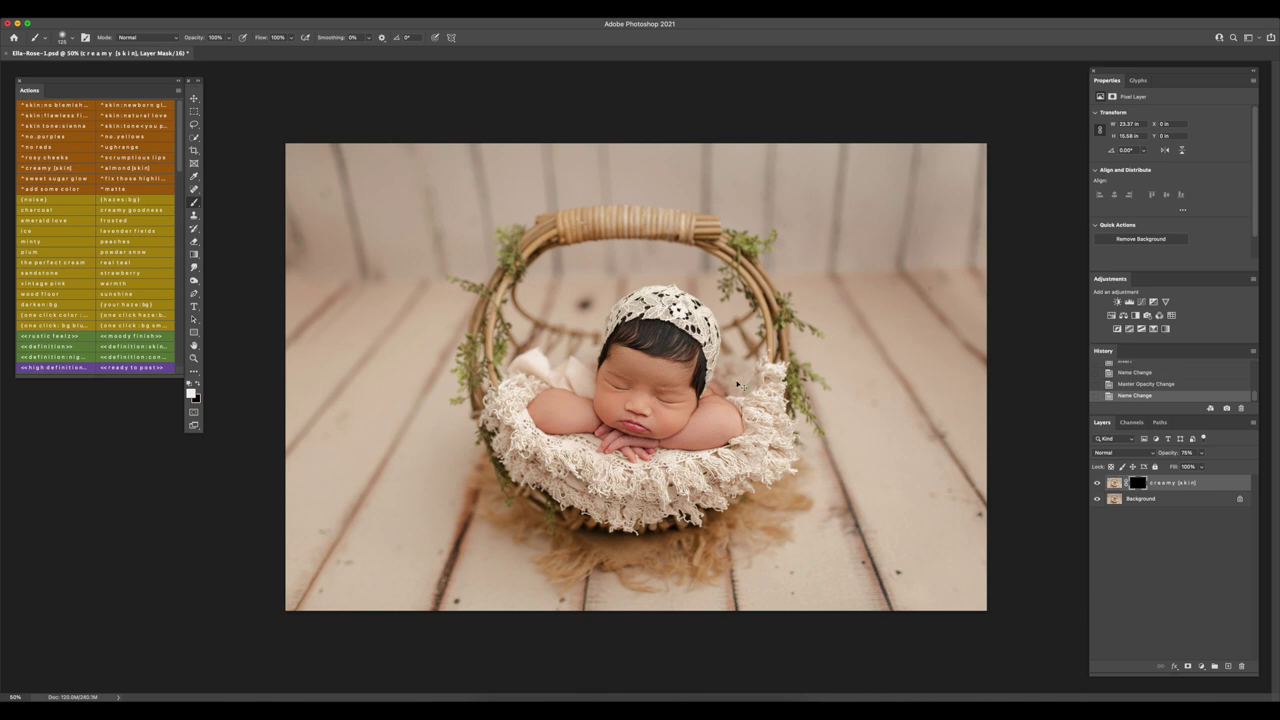
pyautogui.press('super+equal')
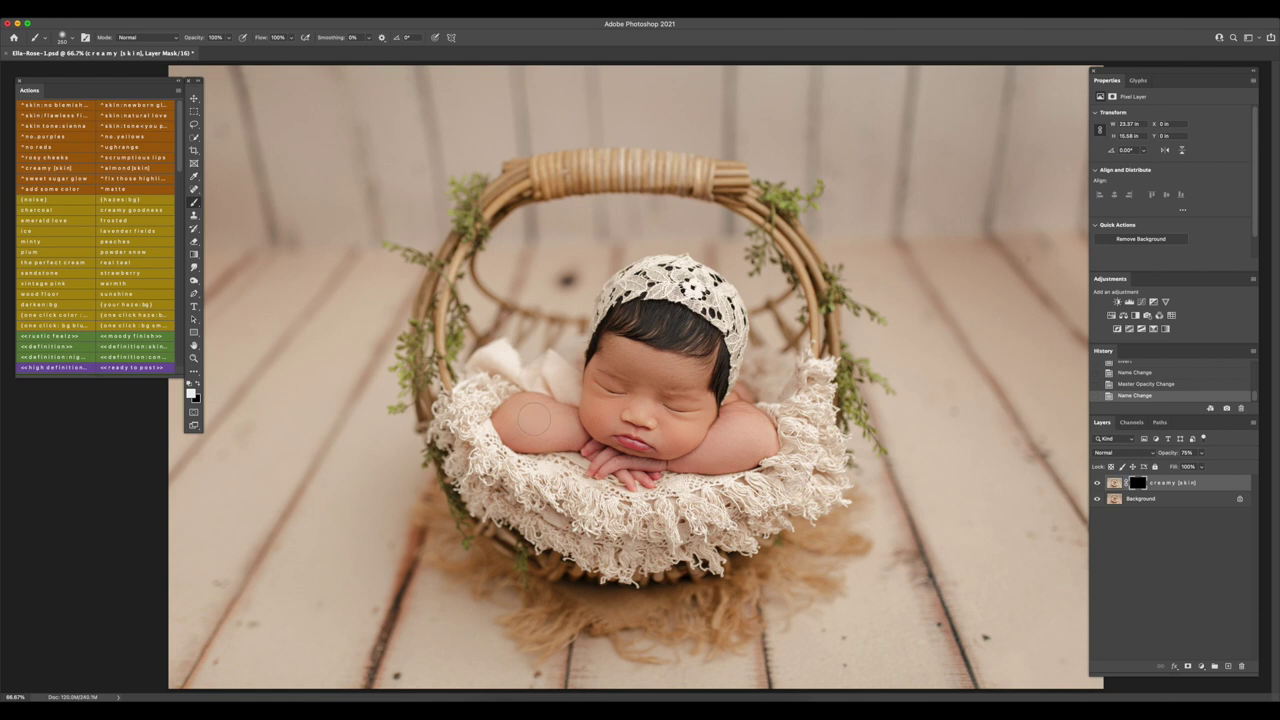
pyautogui.moveTo(623, 384); pyautogui.dragTo(673, 392)
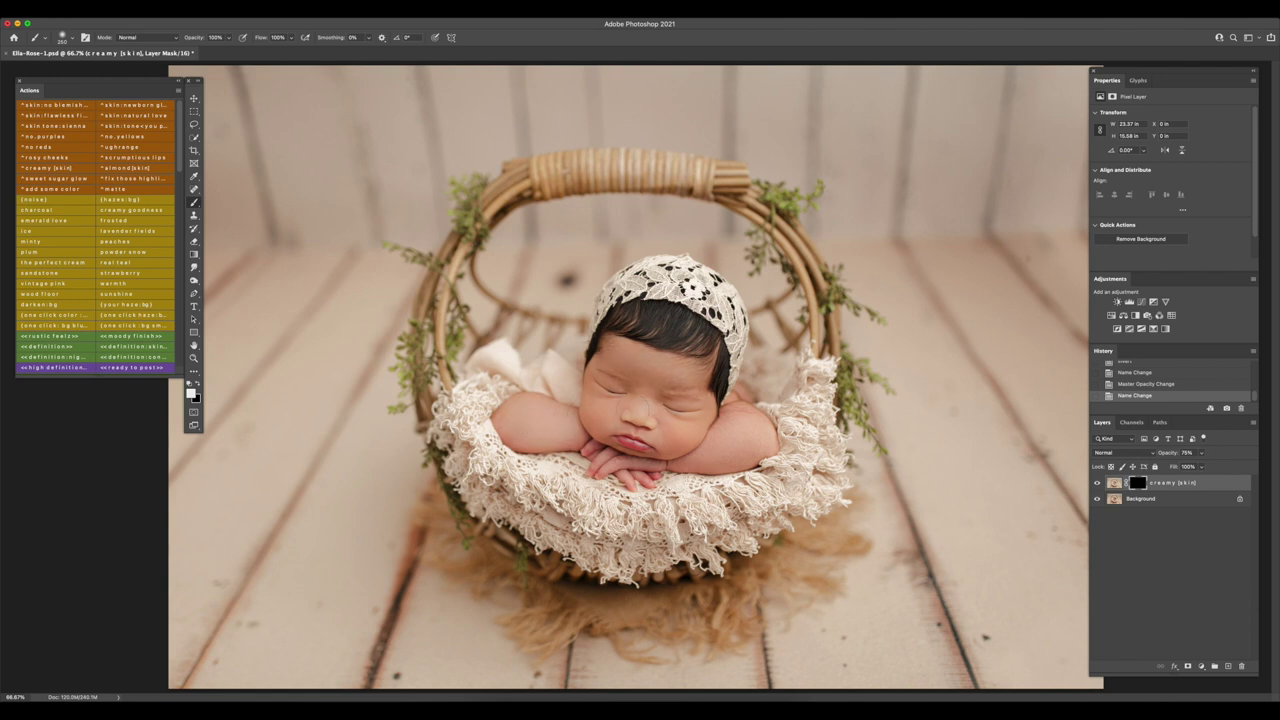
pyautogui.moveTo(700, 445)
pyautogui.mouseDown()
pyautogui.moveTo(708, 455)
pyautogui.moveTo(608, 468)
pyautogui.moveTo(655, 488)
pyautogui.mouseUp()
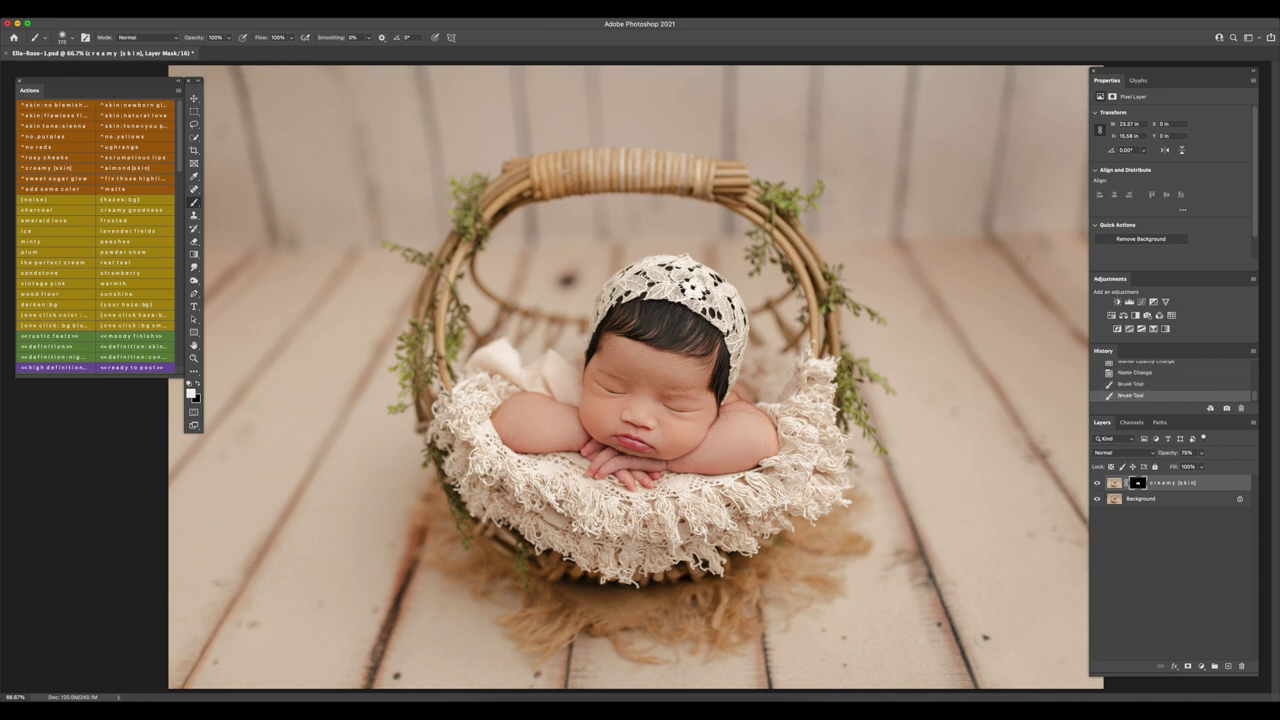
# Lower the creamy [skin] layer's opacity while judging the whole photo, then merge the visible layers and save
pyautogui.click(1188, 452)
pyautogui.write('30')
pyautogui.press('super+minus')
pyautogui.press('super+minus')
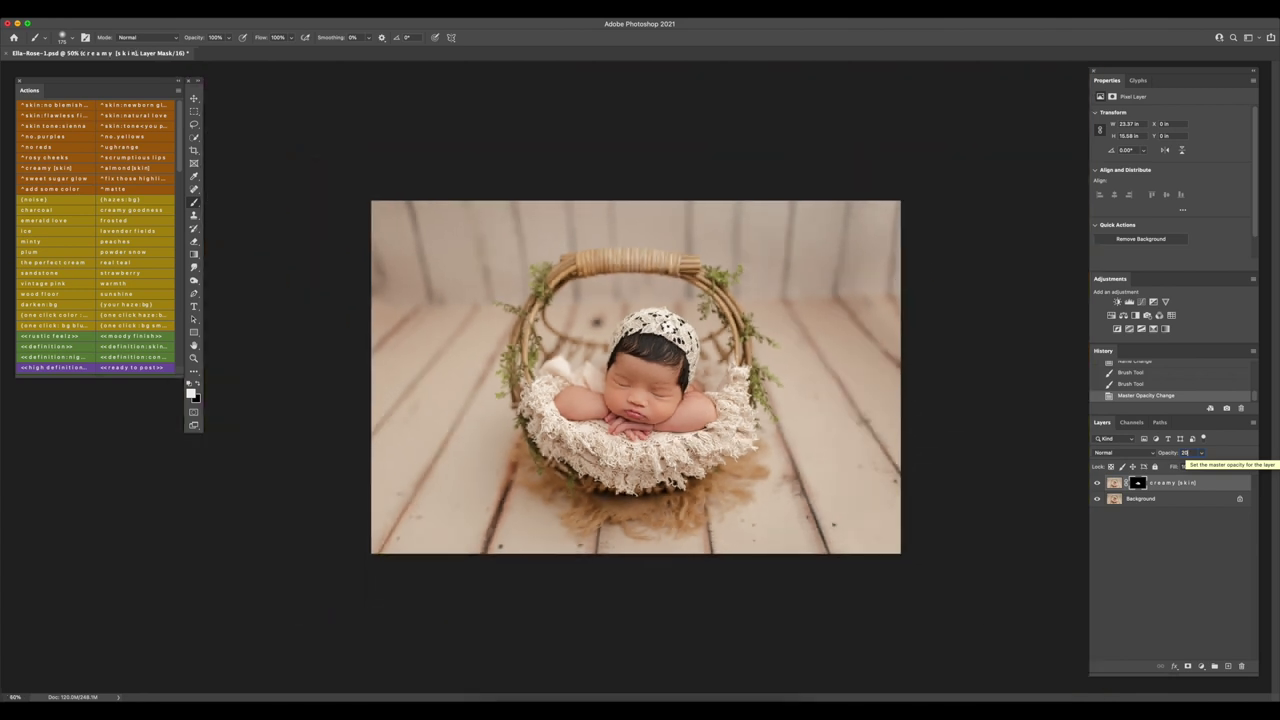
pyautogui.press('super+plus')
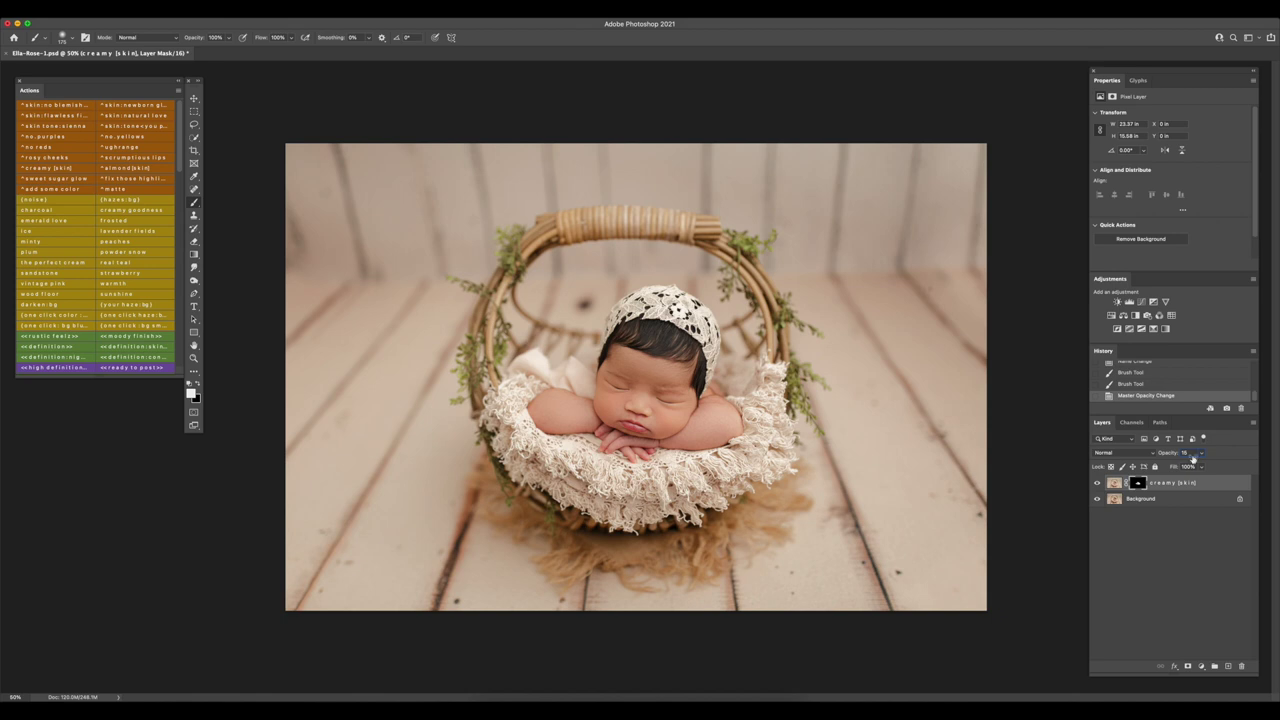
pyautogui.press('super+s')
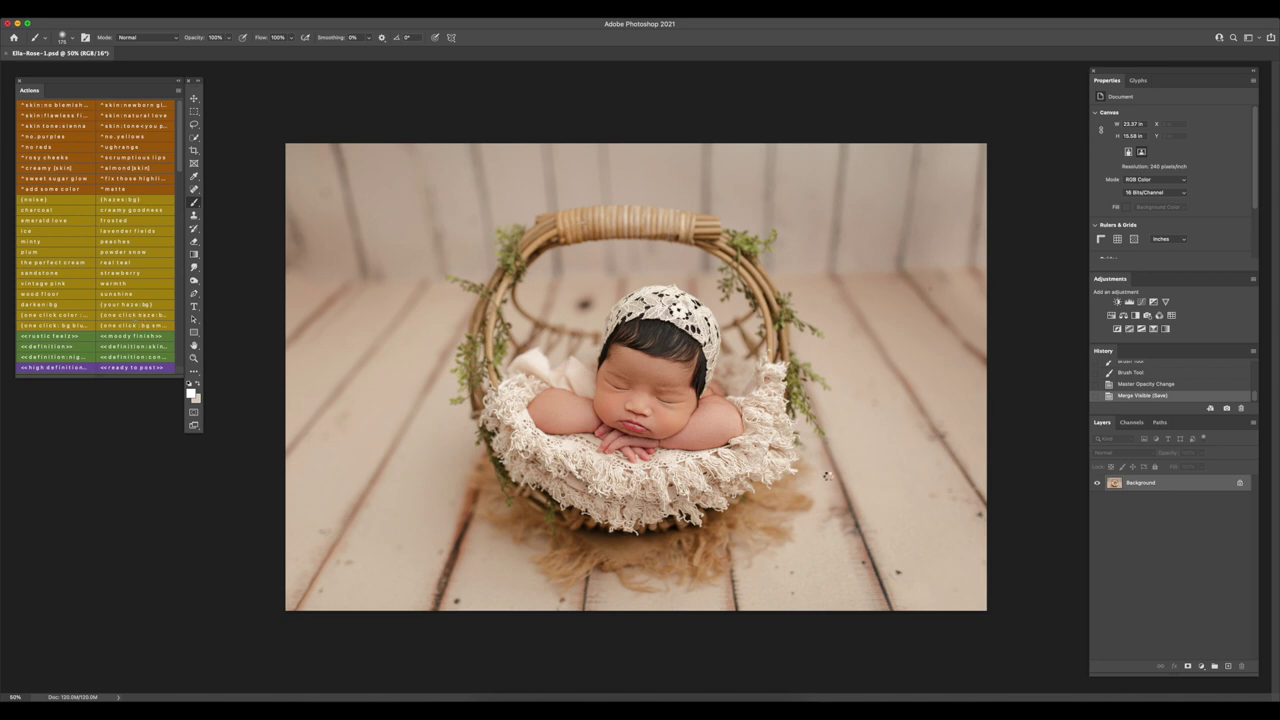
# Run the one click haze:bg action and recolour its fill to a warm tan, RGB 214, 177, 133, based on the fur rug
pyautogui.press('F2')
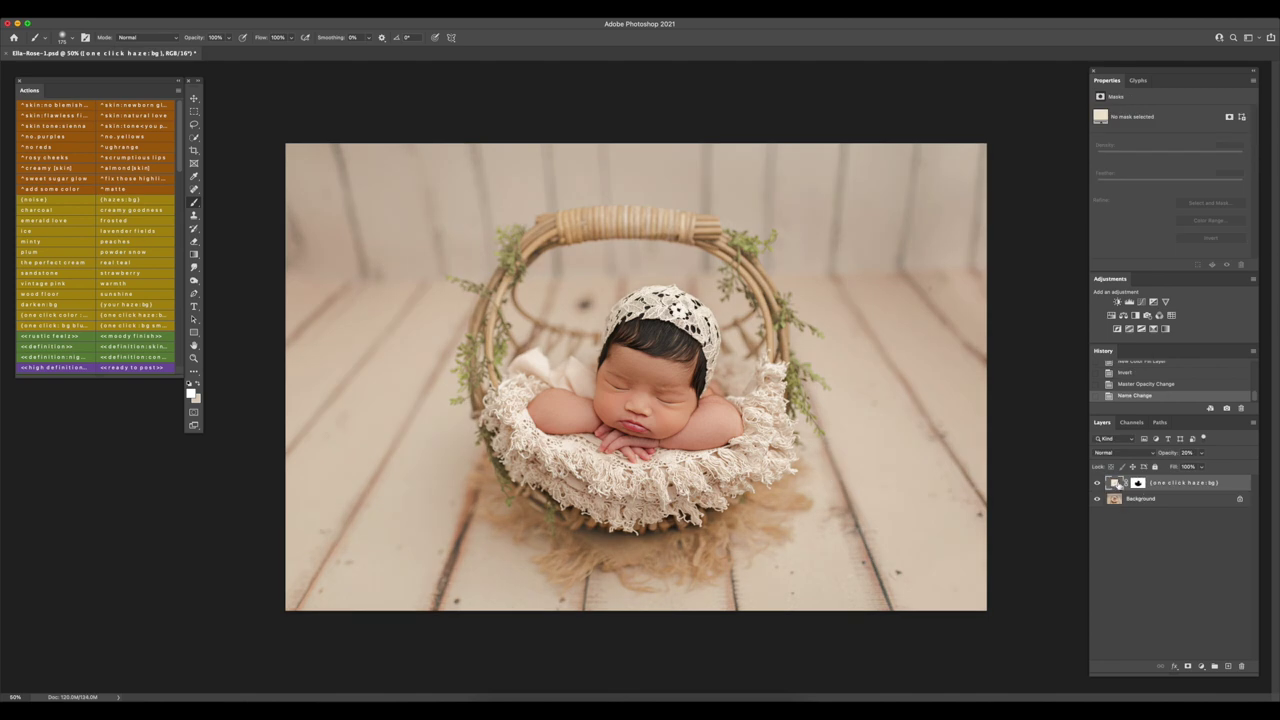
pyautogui.doubleClick(1116, 486)
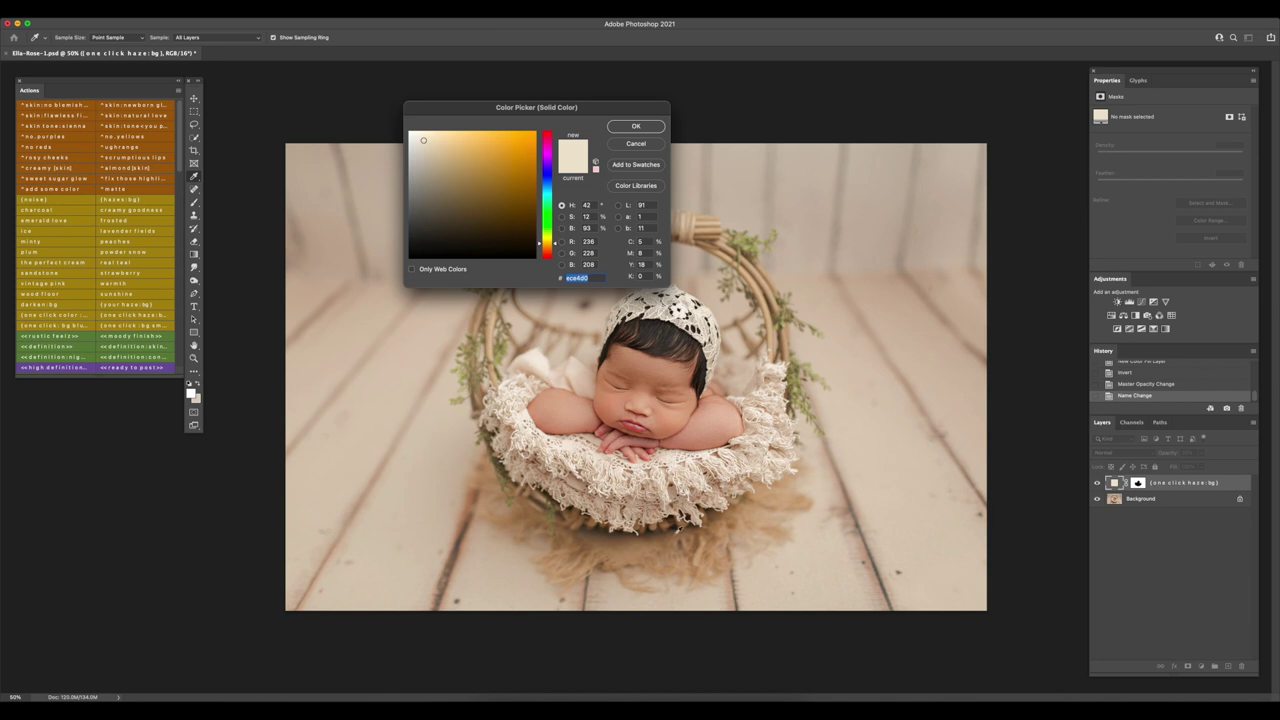
pyautogui.click(668, 545)
pyautogui.moveTo(487, 195); pyautogui.dragTo(455, 150)
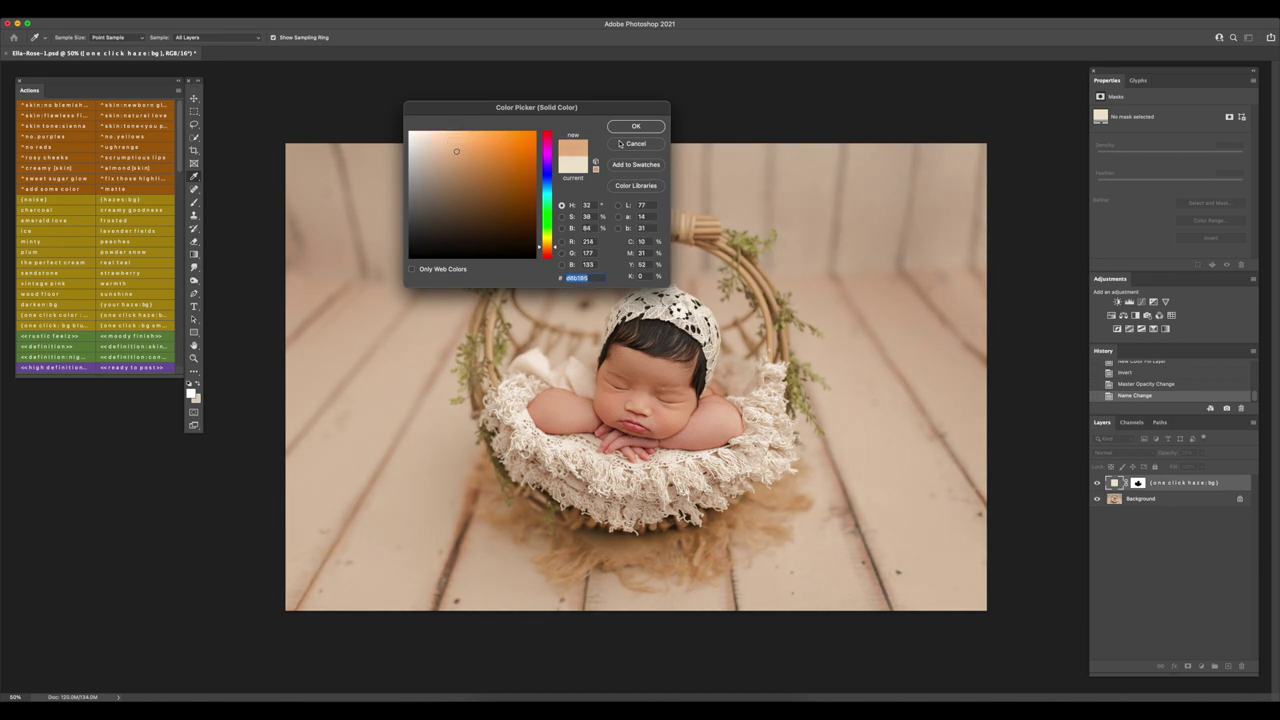
pyautogui.click(657, 128)
# Check the background haze layer off and on, and set its opacity to 10%
pyautogui.click(1098, 485)
pyautogui.click(1098, 485)
pyautogui.click(1190, 453)
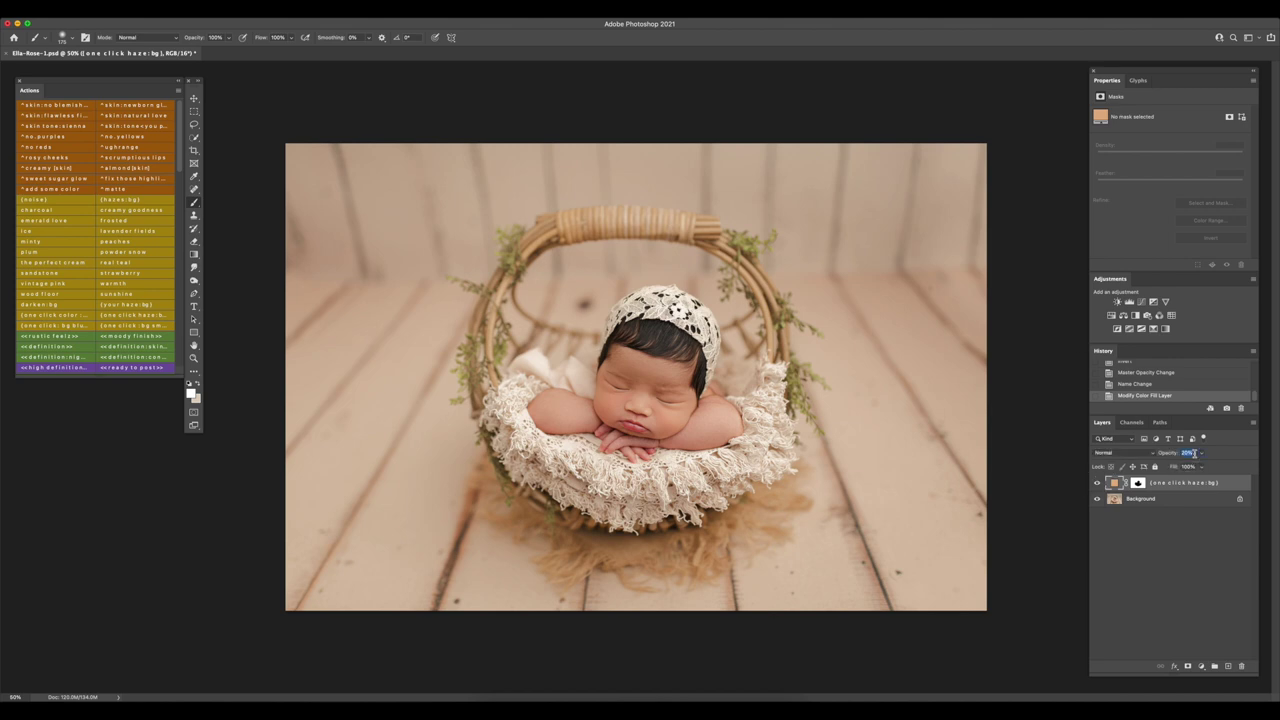
pyautogui.write('10')
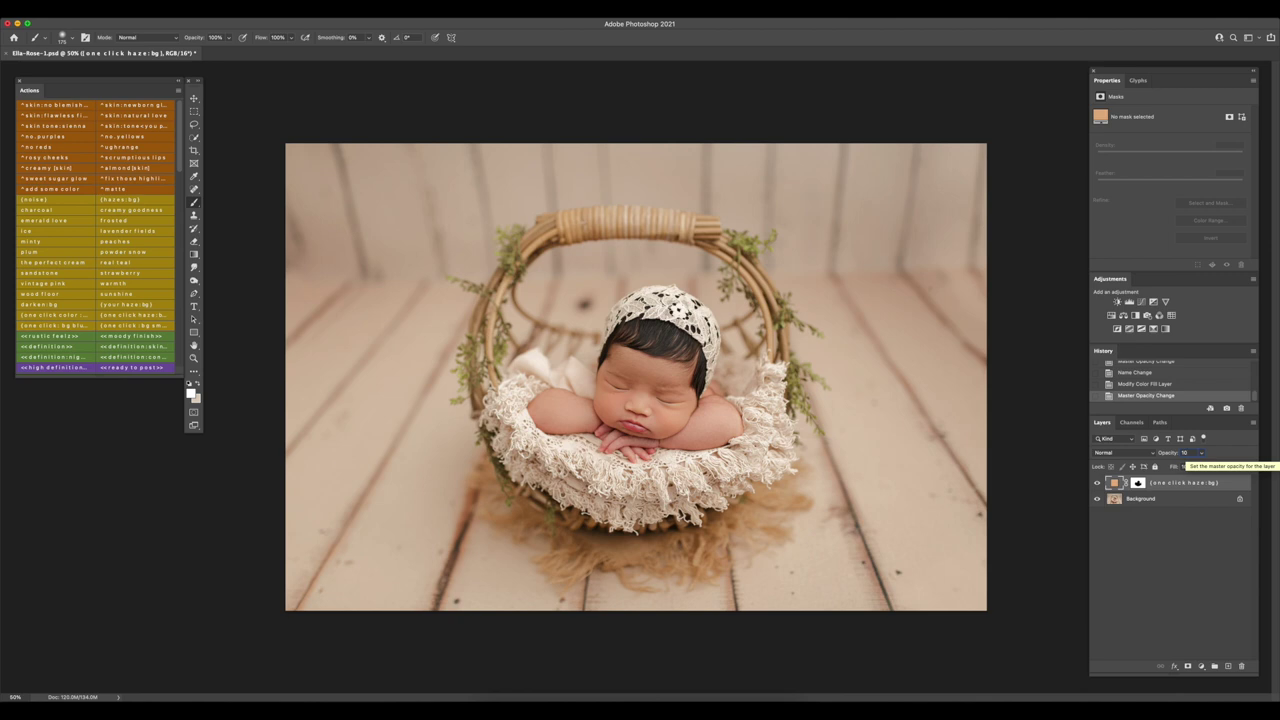
# Compare the photo with and without the softened background haze, then merge the visible layers and save
pyautogui.click(1097, 484)
pyautogui.click(1097, 484)
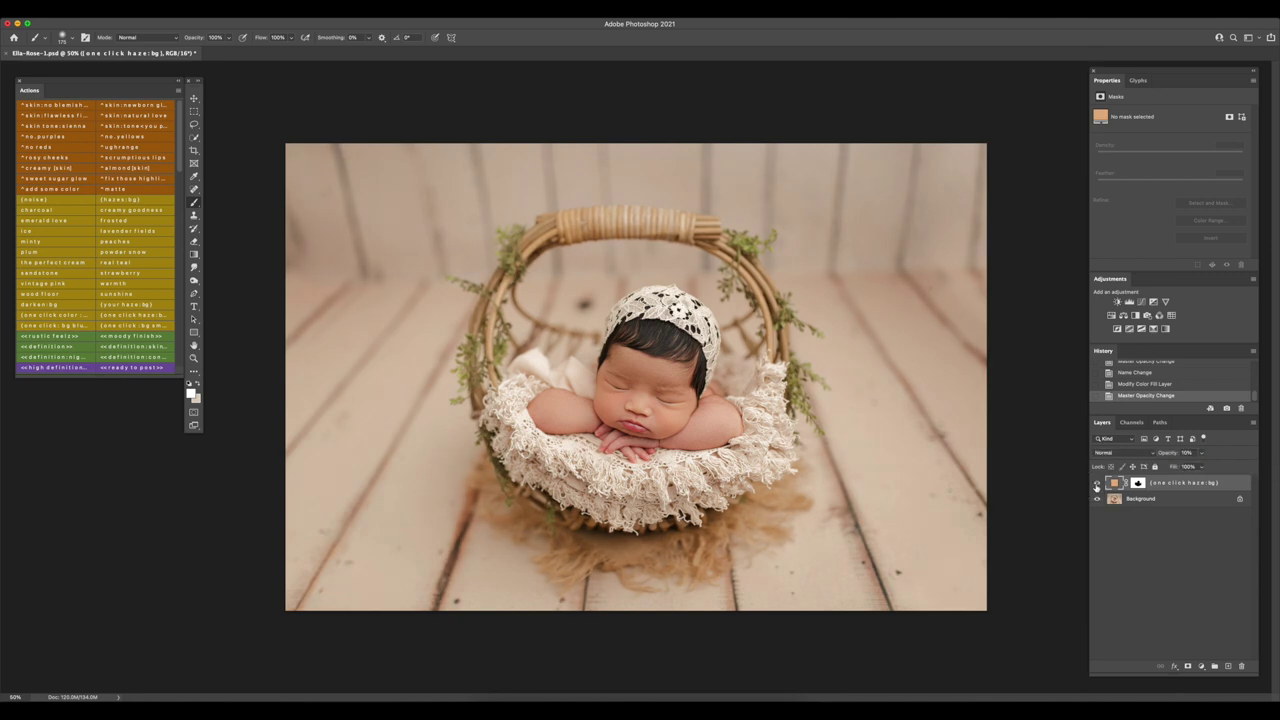
pyautogui.click(1097, 485)
pyautogui.click(1097, 485)
pyautogui.click(1097, 485)
pyautogui.click(1097, 485)
pyautogui.press('super+shift+e')
pyautogui.press('super+s')
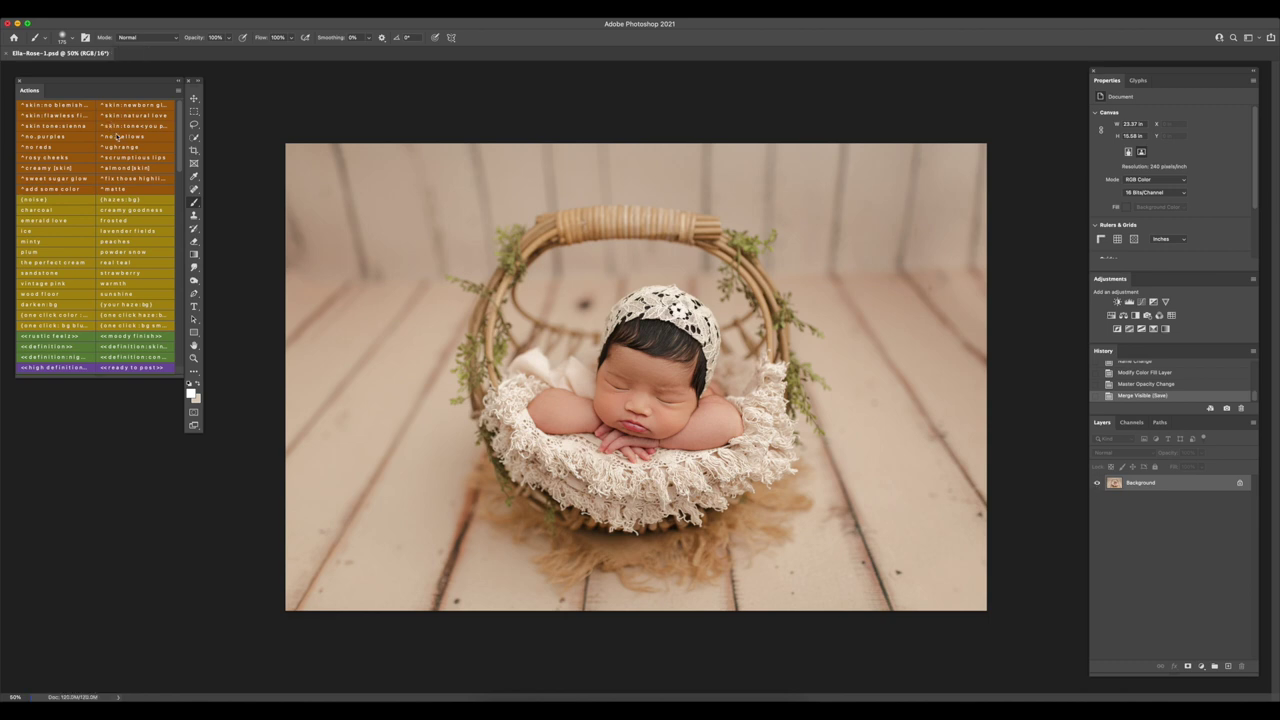
# Crop a thin strip off all edges of the photo, to about 23.2 × 15.5 in, and save
pyautogui.click(194, 150)
pyautogui.moveTo(286, 144); pyautogui.dragTo(290, 148)
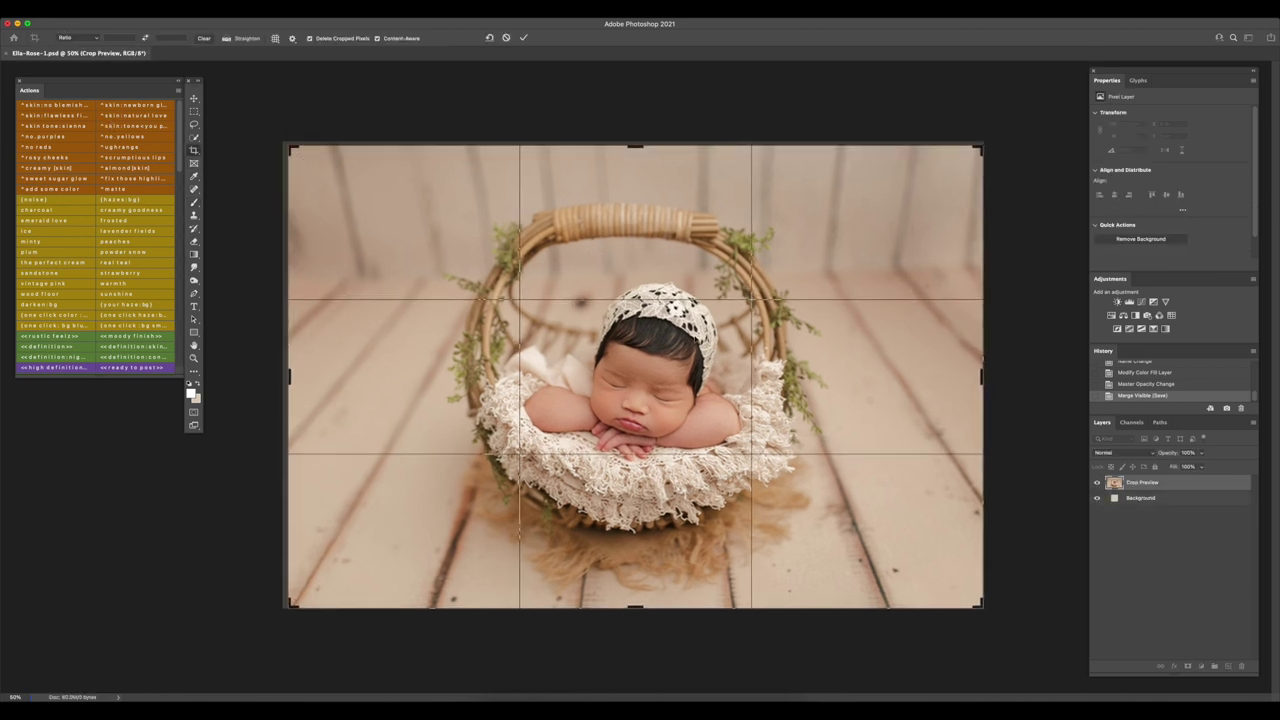
pyautogui.doubleClick(668, 337)
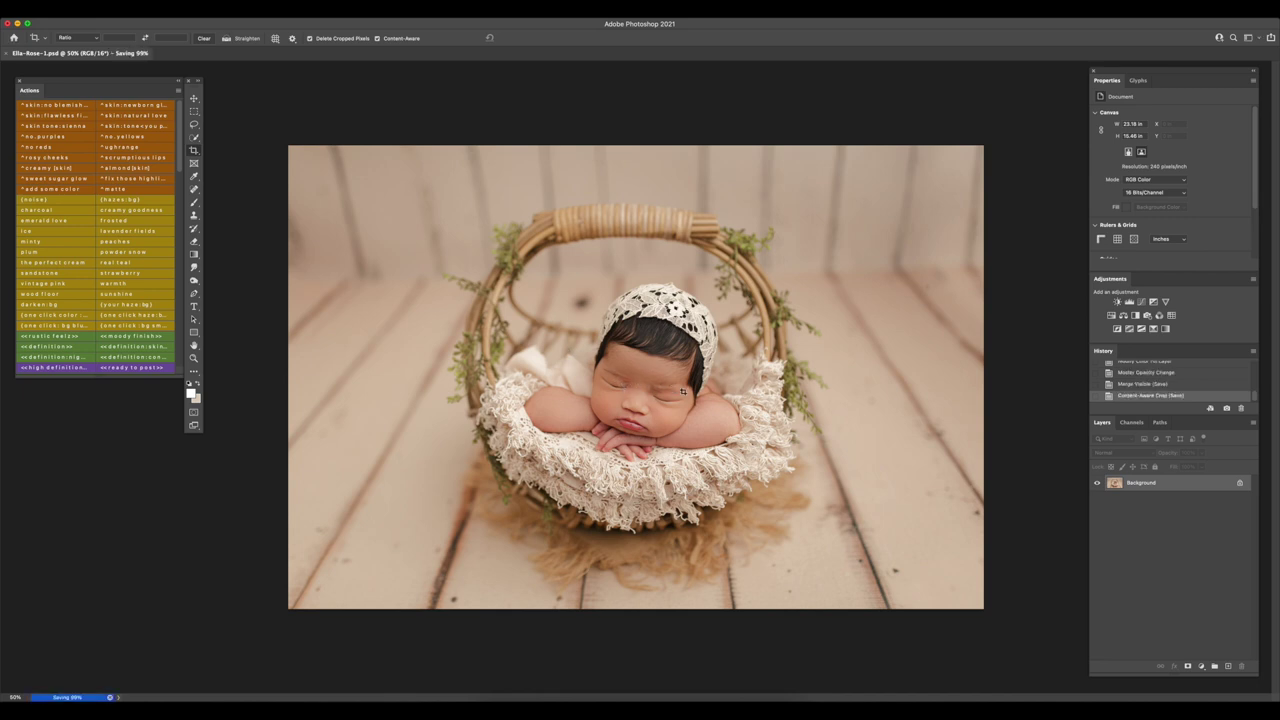
# Compare the cropped result with the original opening state in the history
pyautogui.scroll(3, 1133, 390)
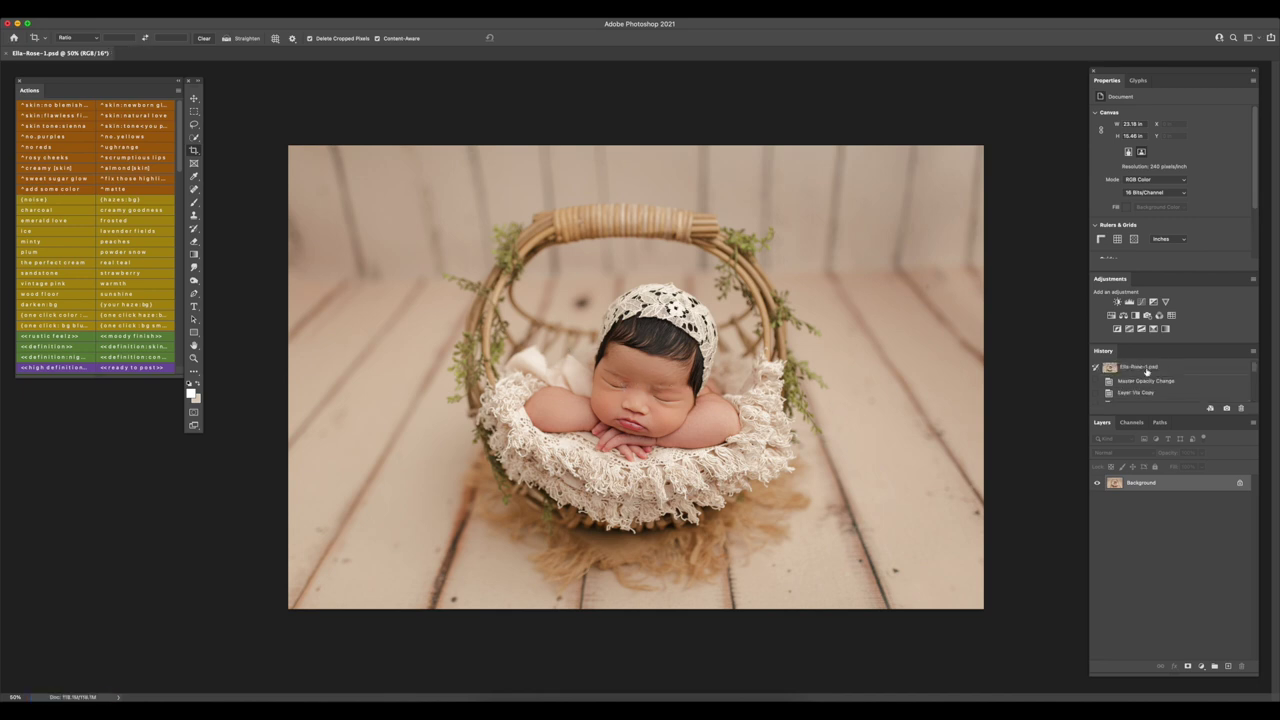
pyautogui.click(1146, 368)
pyautogui.scroll(-3, 1146, 375)
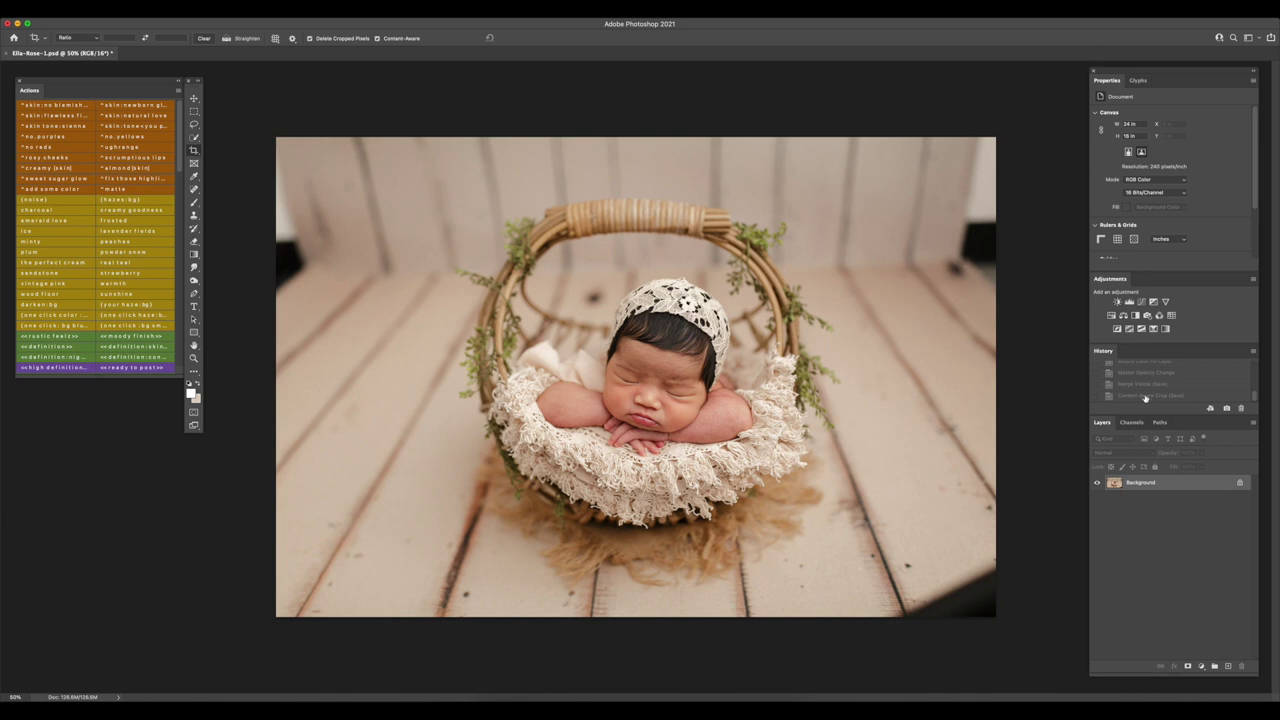
pyautogui.click(1146, 396)
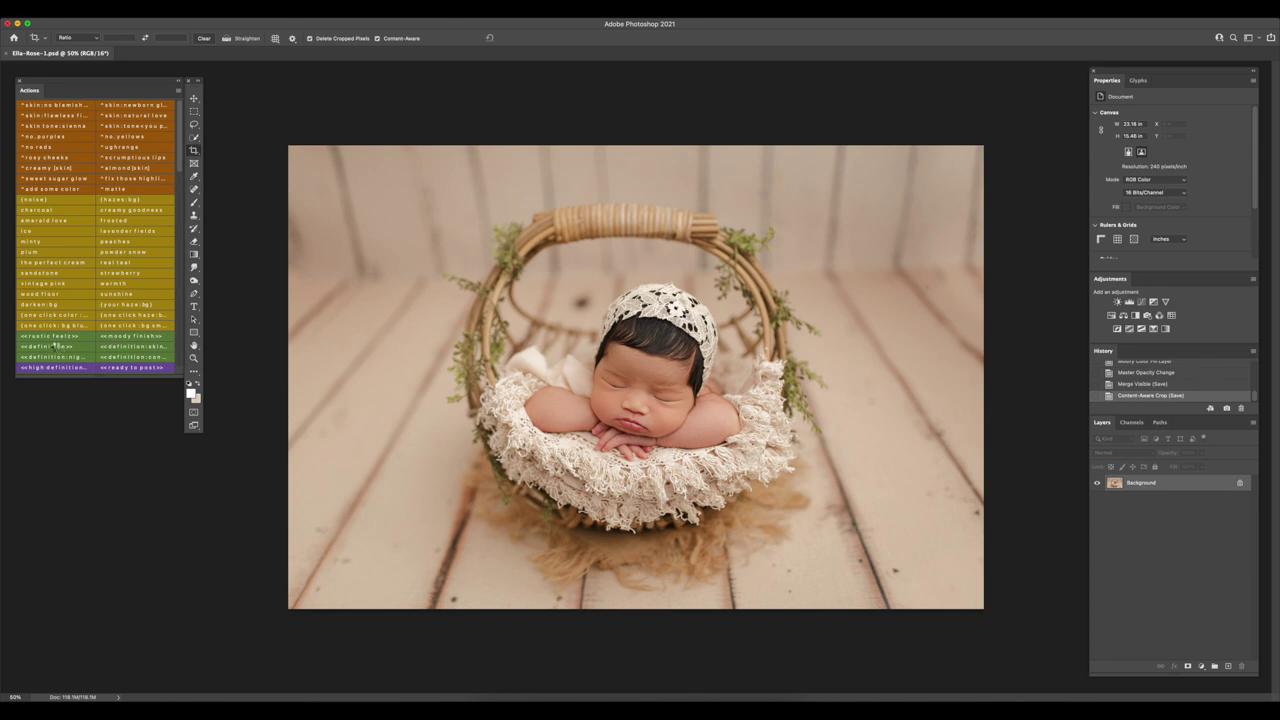
# Run the definition action, set its layer's opacity to 28%, merge the visible layers and save
pyautogui.click(58, 346)
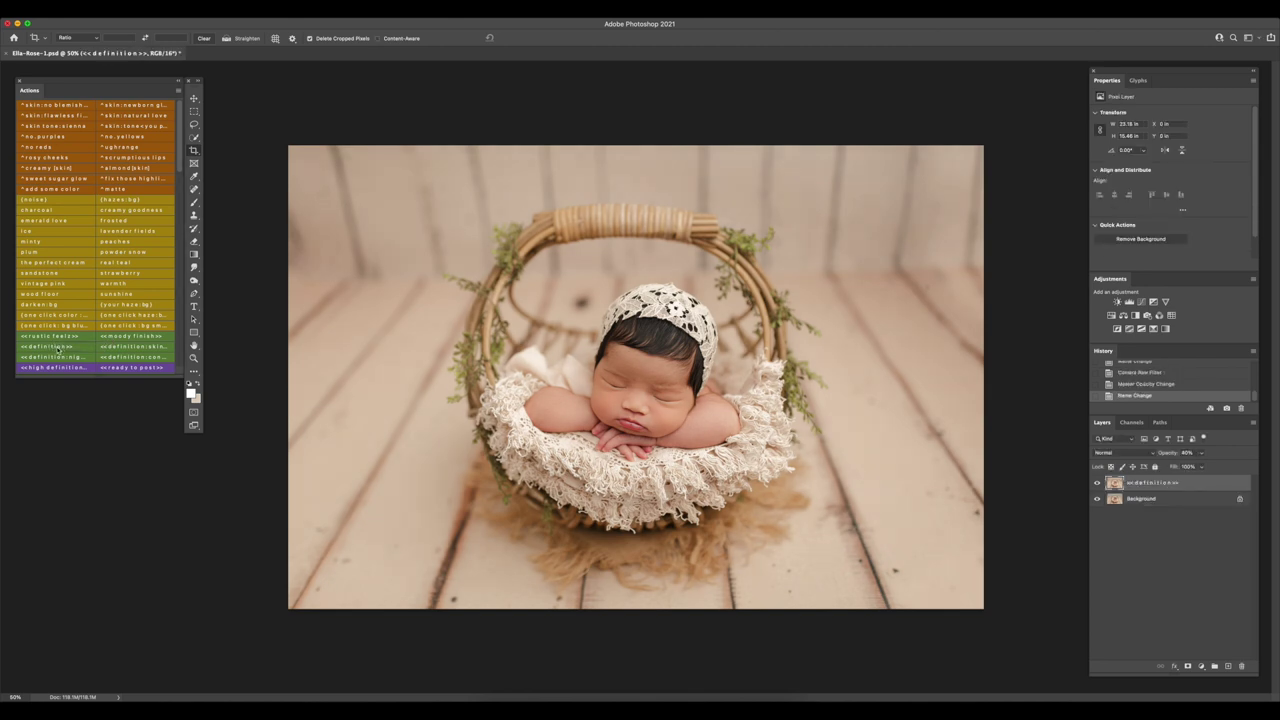
pyautogui.click(1189, 453)
pyautogui.write('28')
pyautogui.press('shift+super+e')
pyautogui.press('super+s')
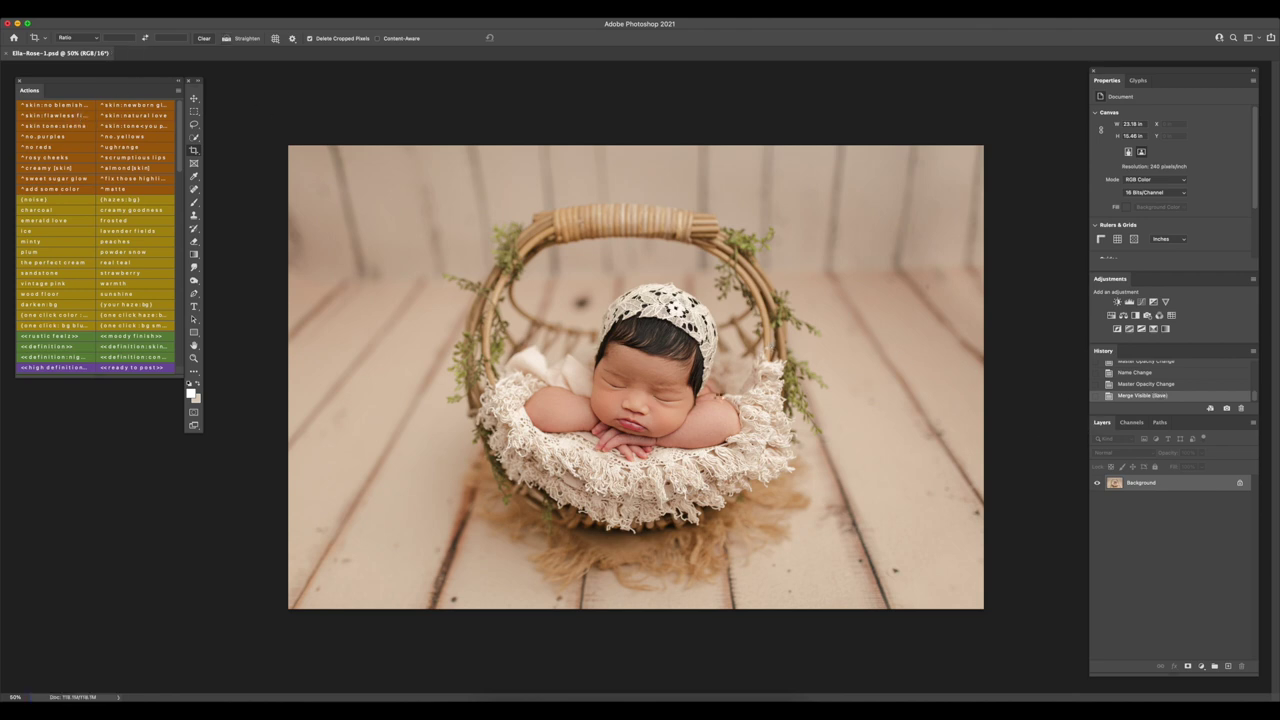
# Run the skin:flawless finish action and paint white on its mask over the baby's forehead, cheek and both arms
pyautogui.press('F2')
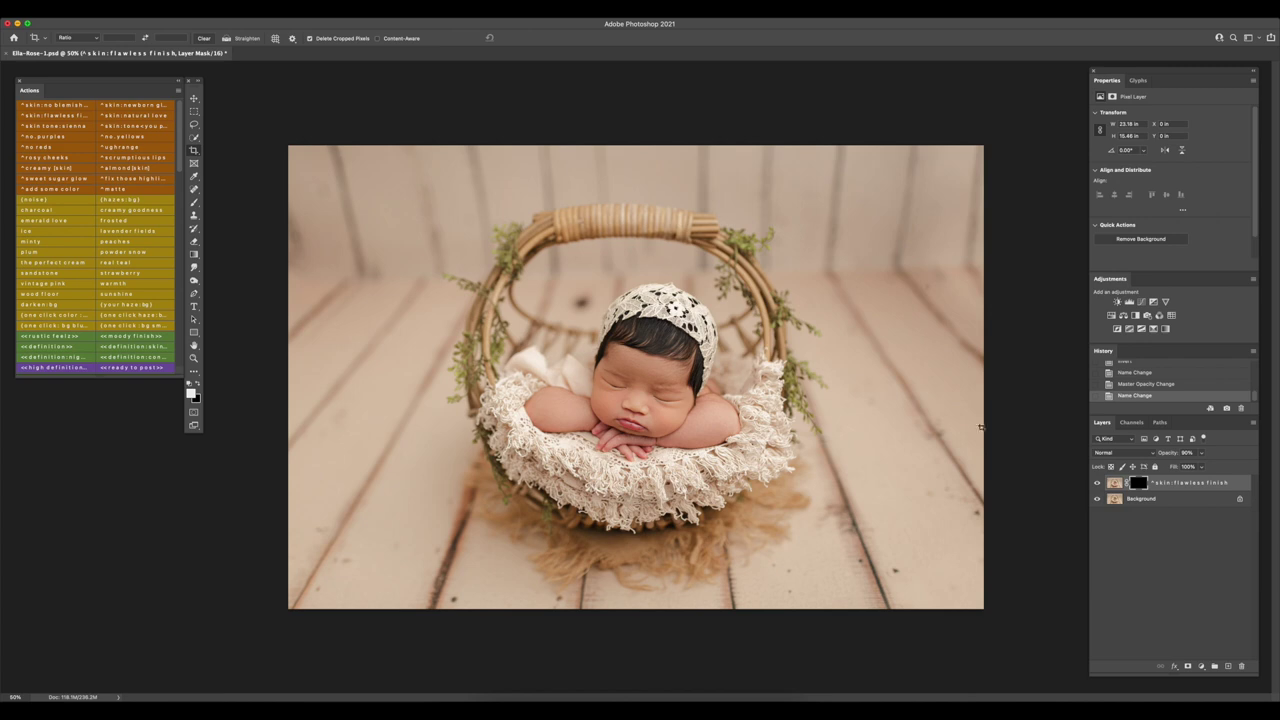
pyautogui.click(194, 203)
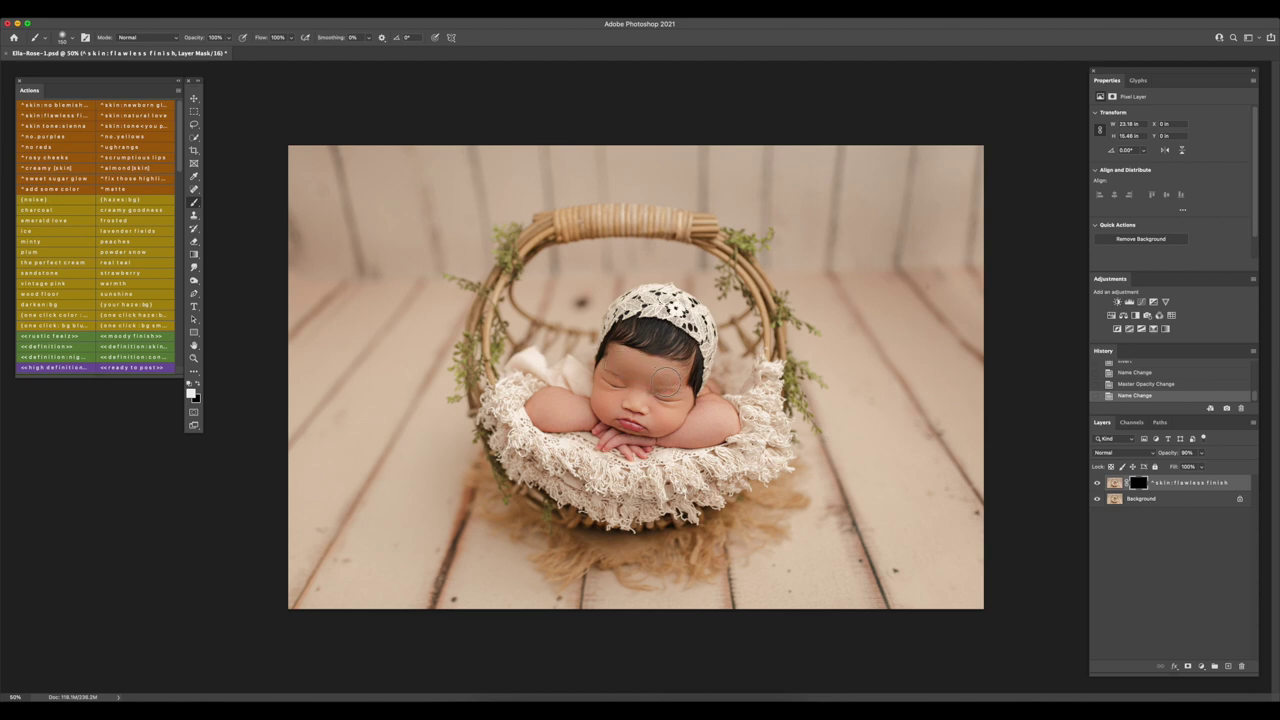
pyautogui.moveTo(665, 371); pyautogui.dragTo(676, 374)
pyautogui.moveTo(668, 378); pyautogui.dragTo(684, 384)
pyautogui.click(678, 410)
pyautogui.moveTo(551, 411); pyautogui.dragTo(541, 405)
pyautogui.moveTo(719, 427)
pyautogui.mouseDown()
pyautogui.moveTo(702, 433)
pyautogui.moveTo(704, 414)
pyautogui.mouseUp()
# Lower the skin:flawless finish layer's opacity, paint a cheek spot with a smaller brush, and merge the visible layers
pyautogui.click(1201, 453)
pyautogui.moveTo(1206, 468); pyautogui.dragTo(1178, 468)
pyautogui.press('[')
pyautogui.click(612, 409)
pyautogui.press('super+shift+e')
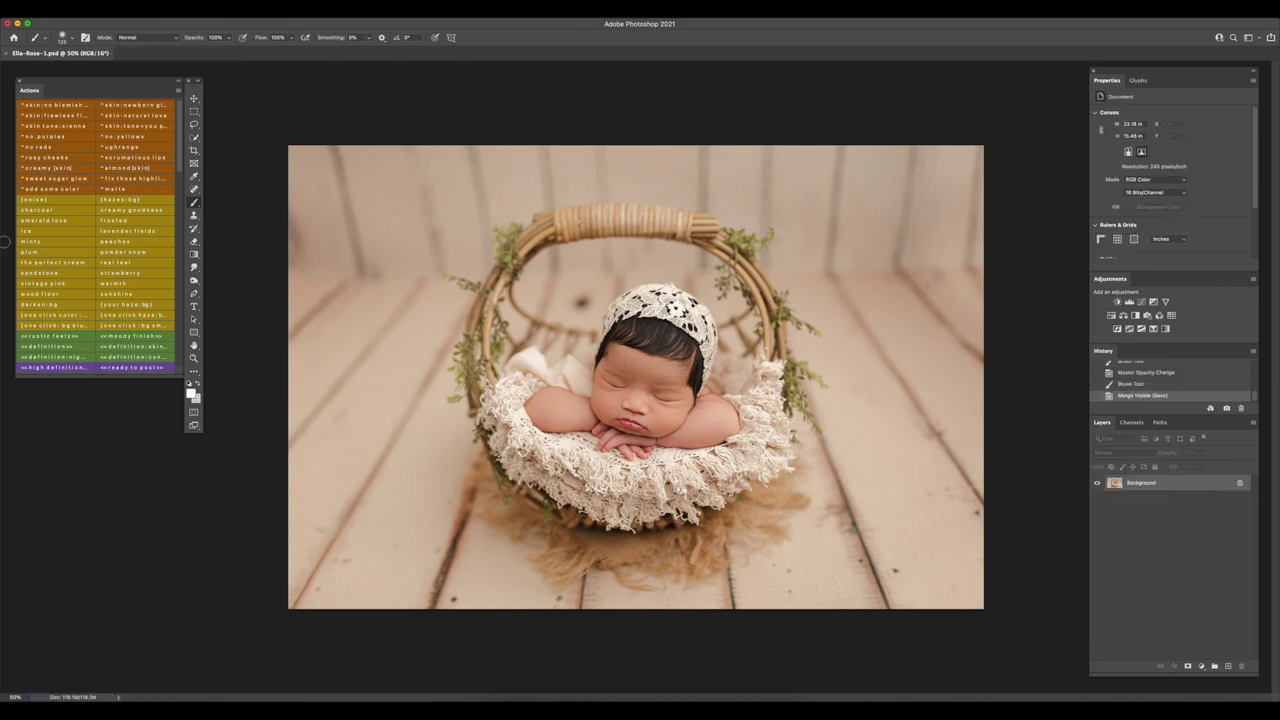
# Run the definition:night action and paint white with a much larger brush on the night mask over the basket's upper left and the day mask over its lower right
pyautogui.click(80, 358)
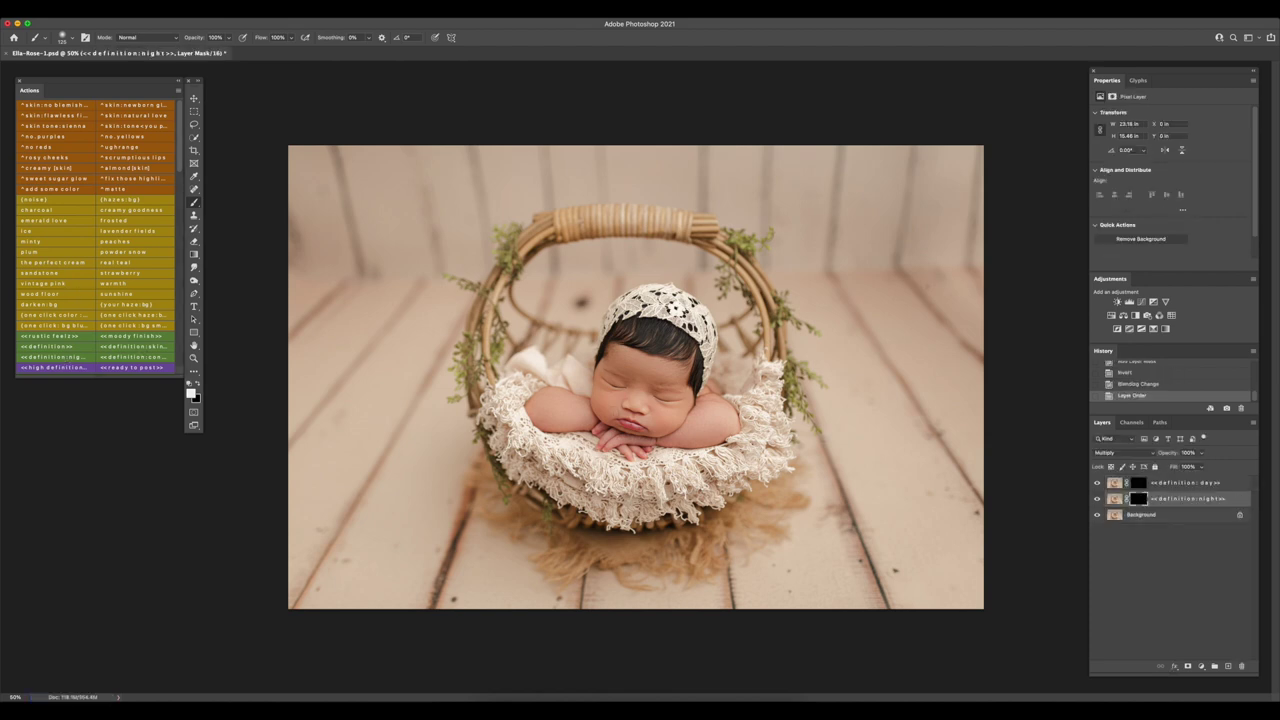
pyautogui.press(']')
pyautogui.press(']')
pyautogui.press(']')
pyautogui.press(']')
pyautogui.press(']')
pyautogui.press(']')
pyautogui.press(']')
pyautogui.press(']')
pyautogui.press(']')
pyautogui.press(']')
pyautogui.moveTo(548, 243)
pyautogui.mouseDown()
pyautogui.moveTo(526, 316)
pyautogui.moveTo(505, 328)
pyautogui.moveTo(510, 355)
pyautogui.moveTo(562, 362)
pyautogui.mouseUp()
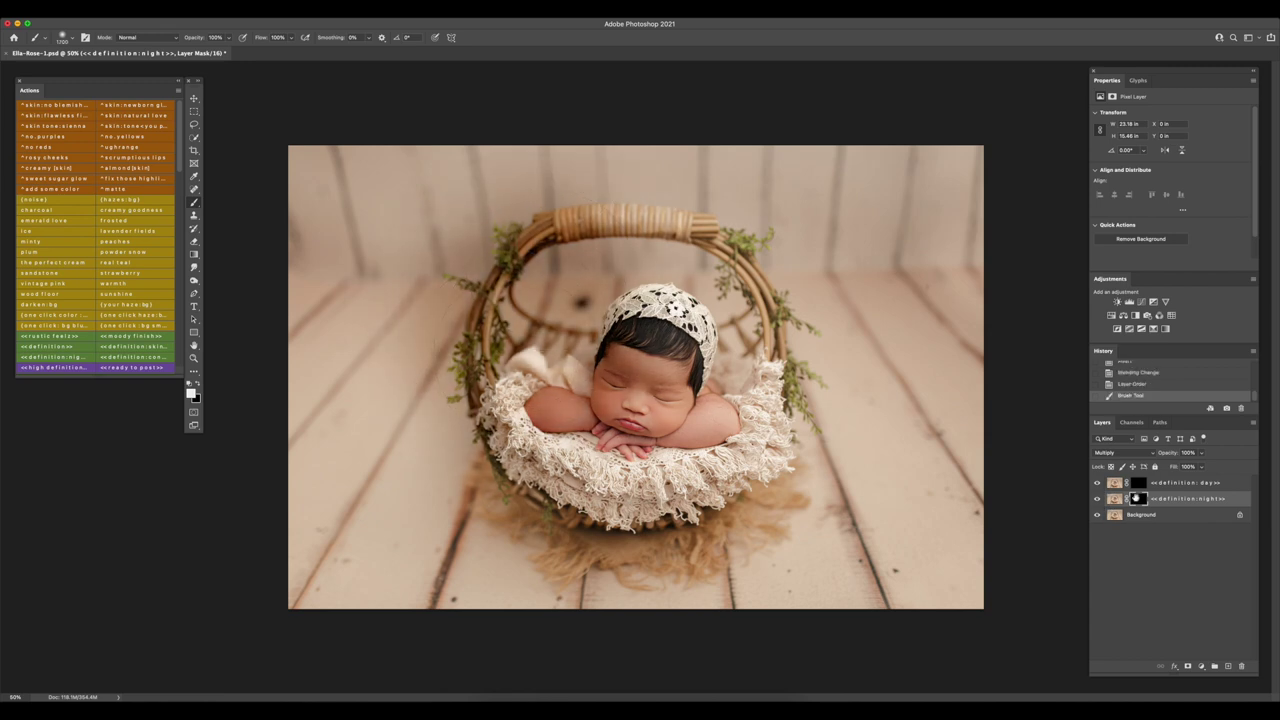
pyautogui.click(1138, 482)
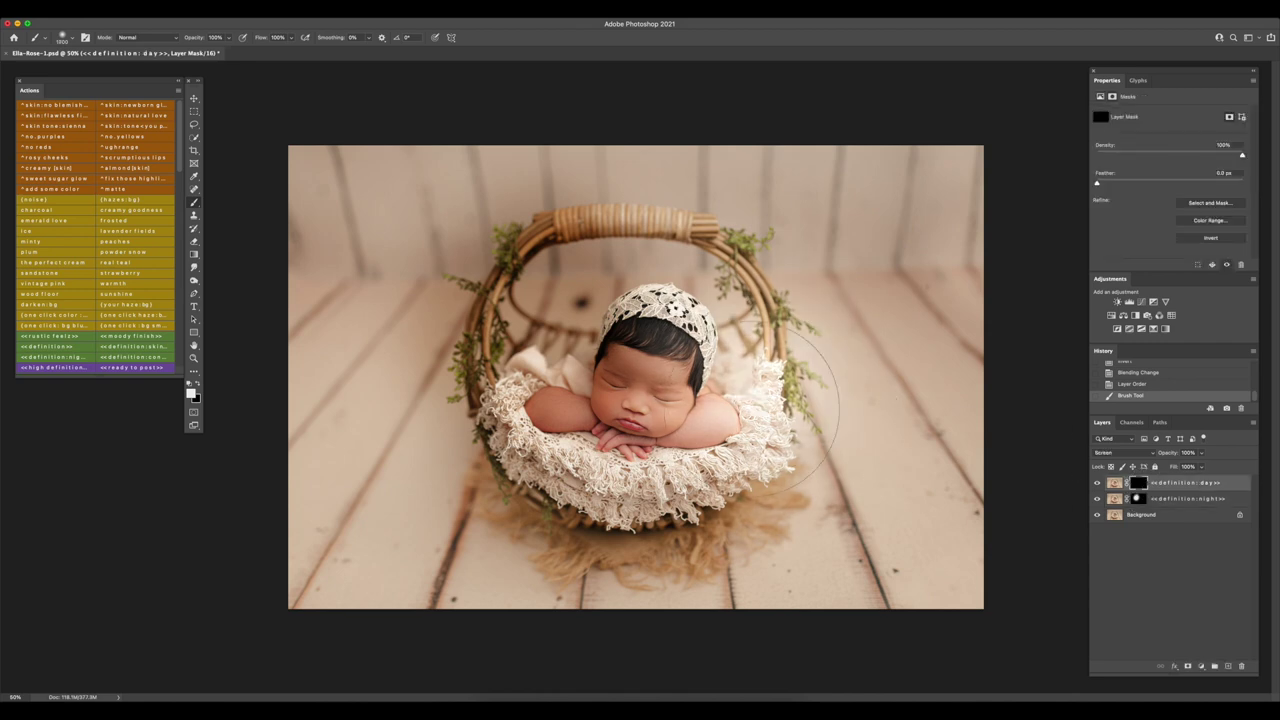
pyautogui.moveTo(750, 410)
pyautogui.mouseDown()
pyautogui.moveTo(740, 470)
pyautogui.moveTo(820, 380)
pyautogui.moveTo(800, 400)
pyautogui.moveTo(792, 466)
pyautogui.mouseUp()
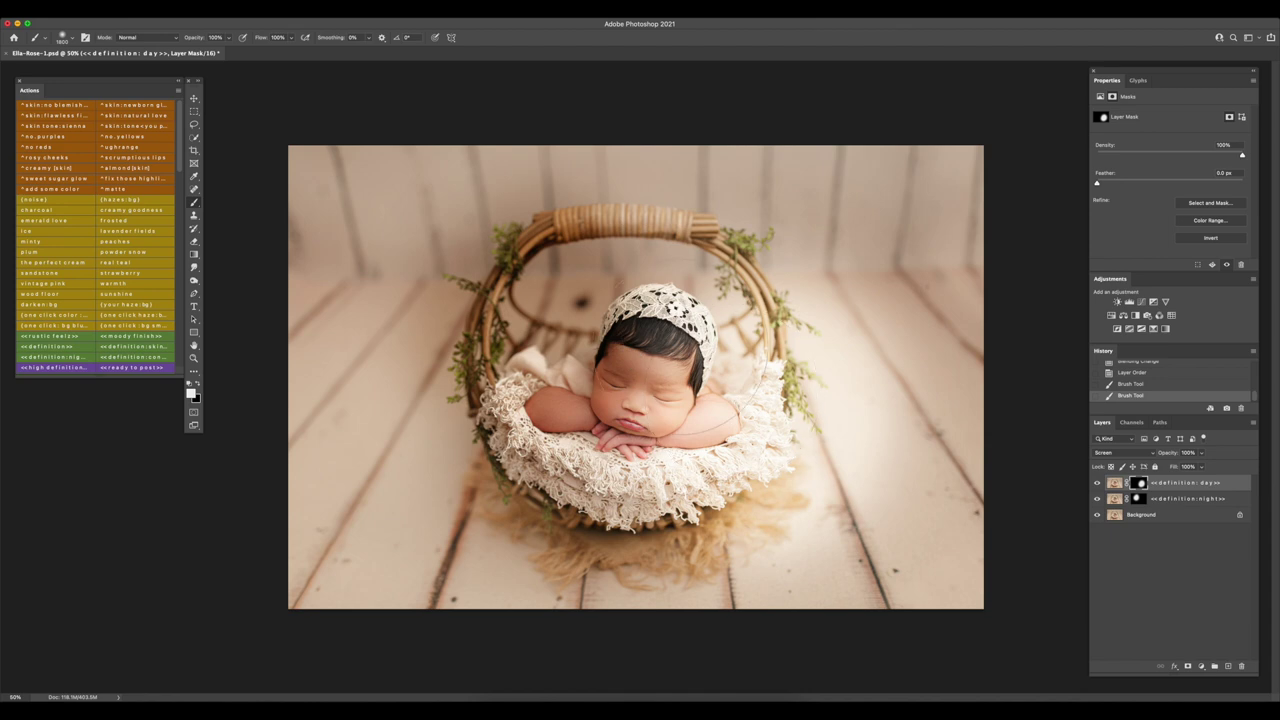
# Merge the two definition layers into a duplicate of the Background layer and compare the merged copy with the original
pyautogui.click(1150, 516)
pyautogui.hotkey('ctrl', 'j')
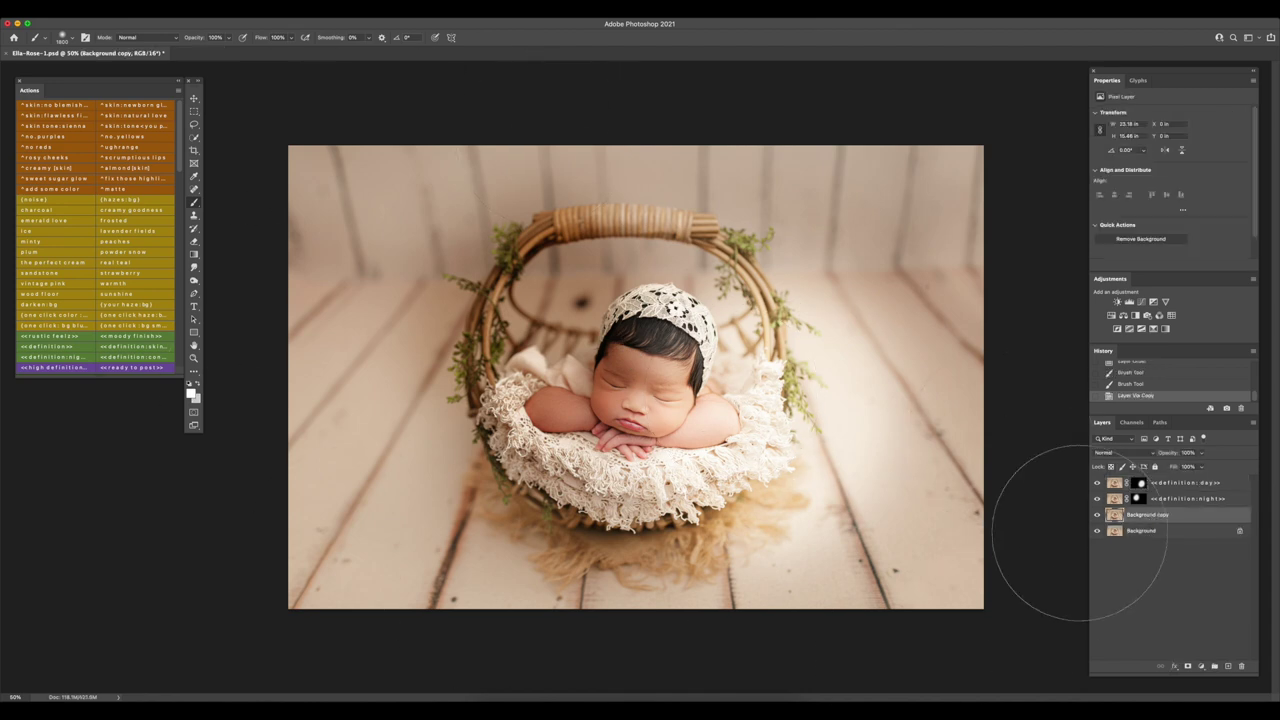
pyautogui.hotkey('ctrl', 'shift', 'e')
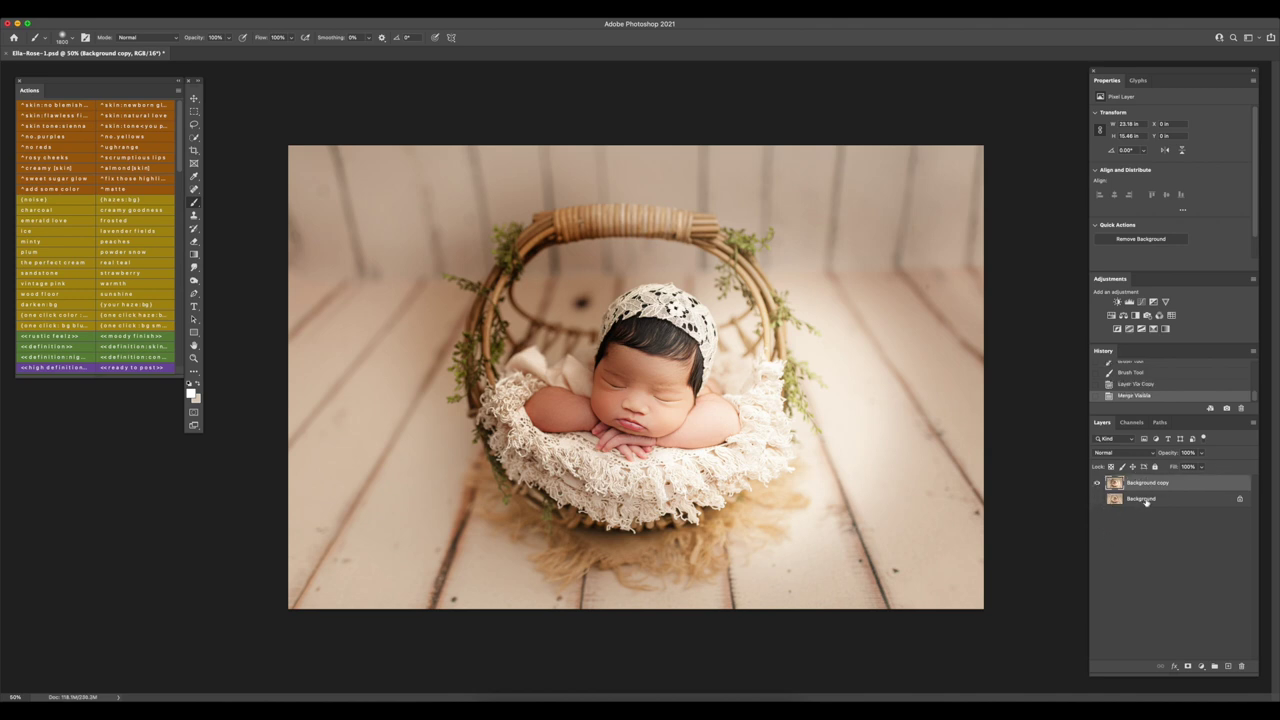
pyautogui.click(1146, 500)
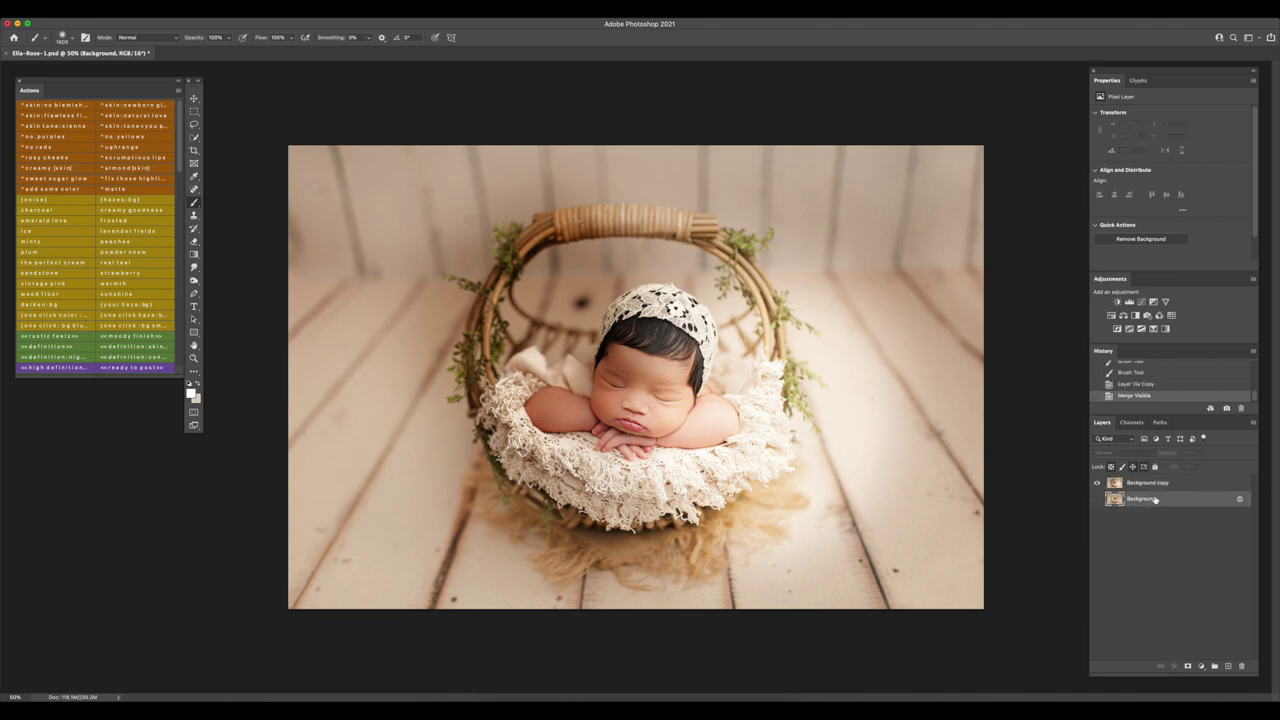
pyautogui.hotkey('ctrl', 'j')
pyautogui.press('Delete')
pyautogui.click(1097, 483)
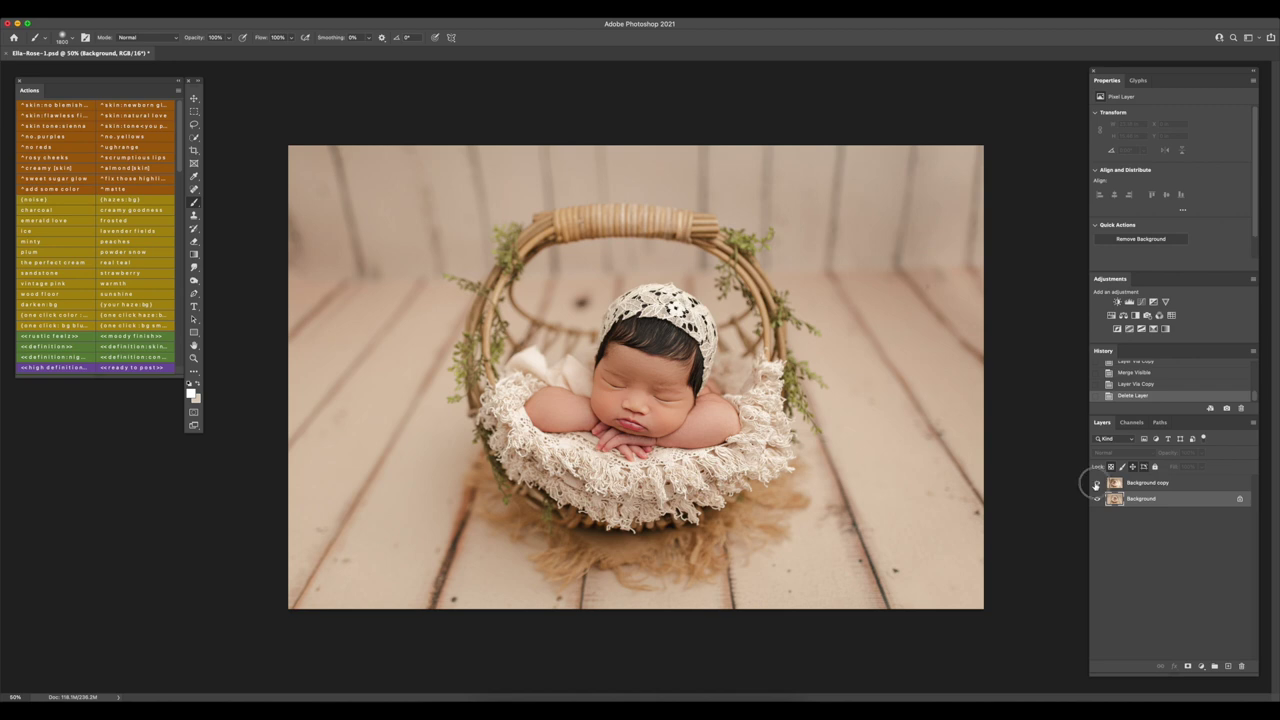
pyautogui.click(1097, 483)
pyautogui.click(1152, 482)
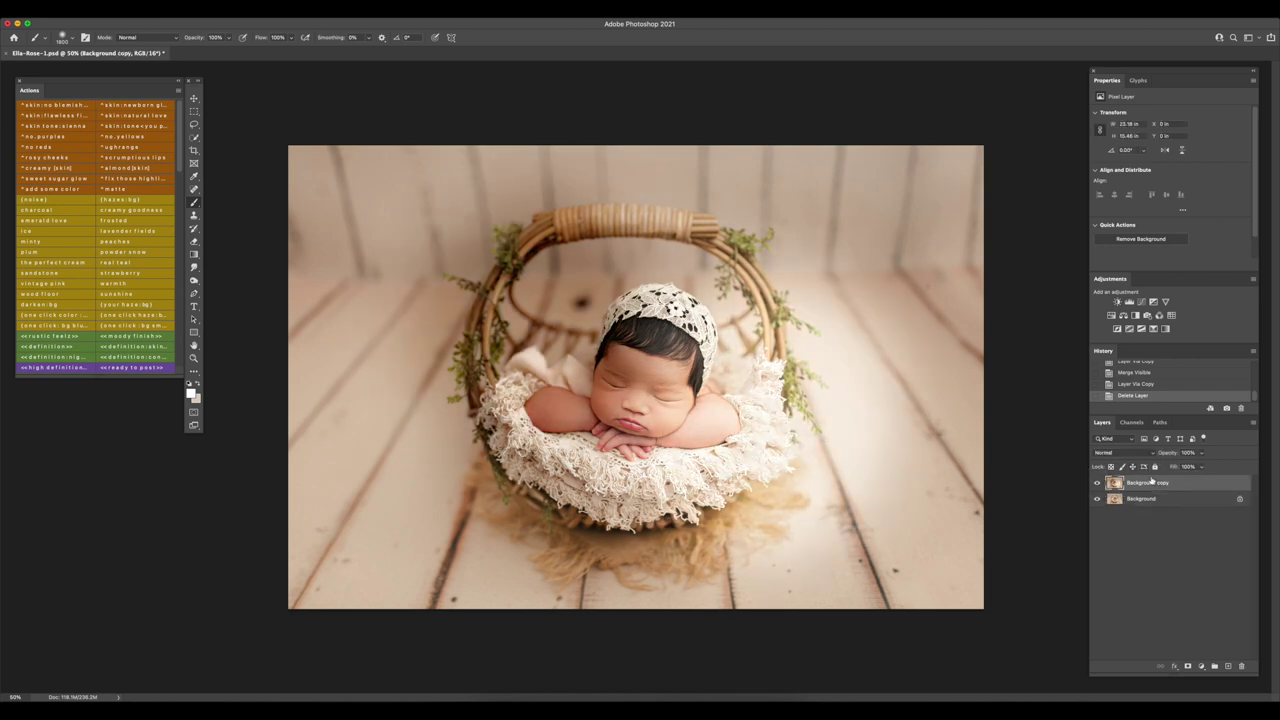
# Set the Background copy layer's opacity to 10%, merge the visible layers and save
pyautogui.click(1201, 452)
pyautogui.moveTo(1200, 466); pyautogui.dragTo(1178, 468)
pyautogui.click(1199, 456)
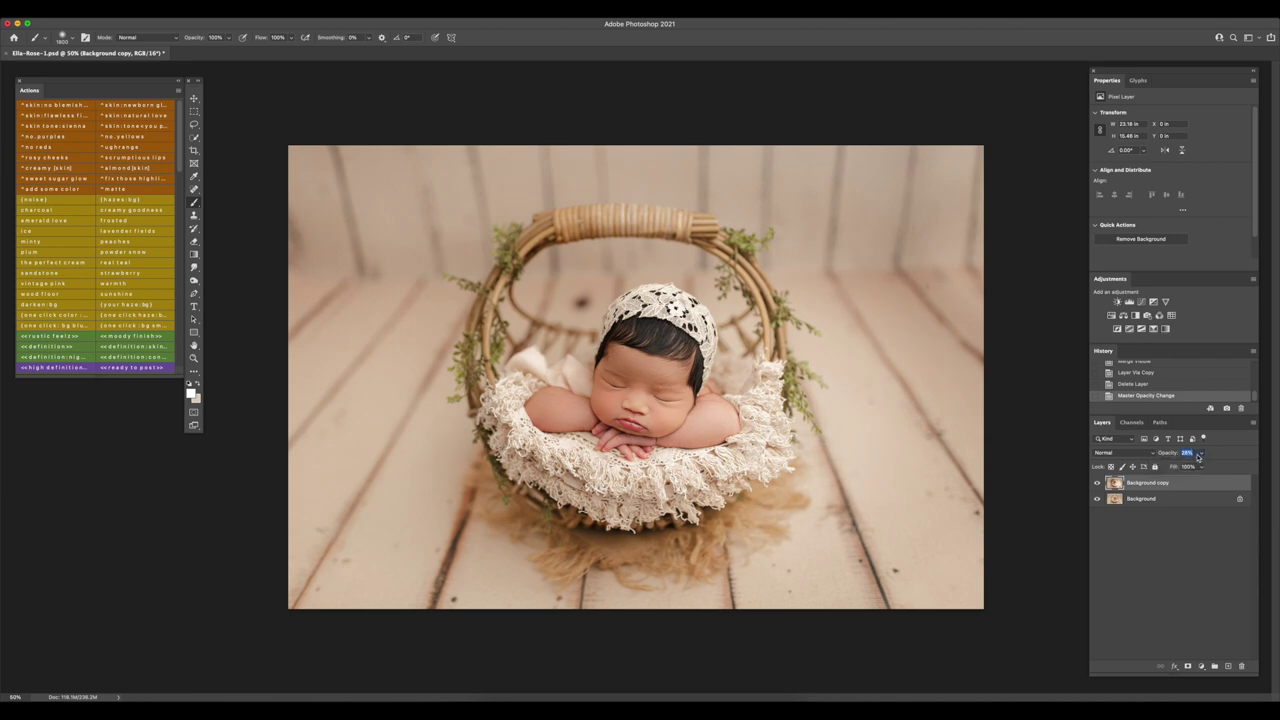
pyautogui.write('10')
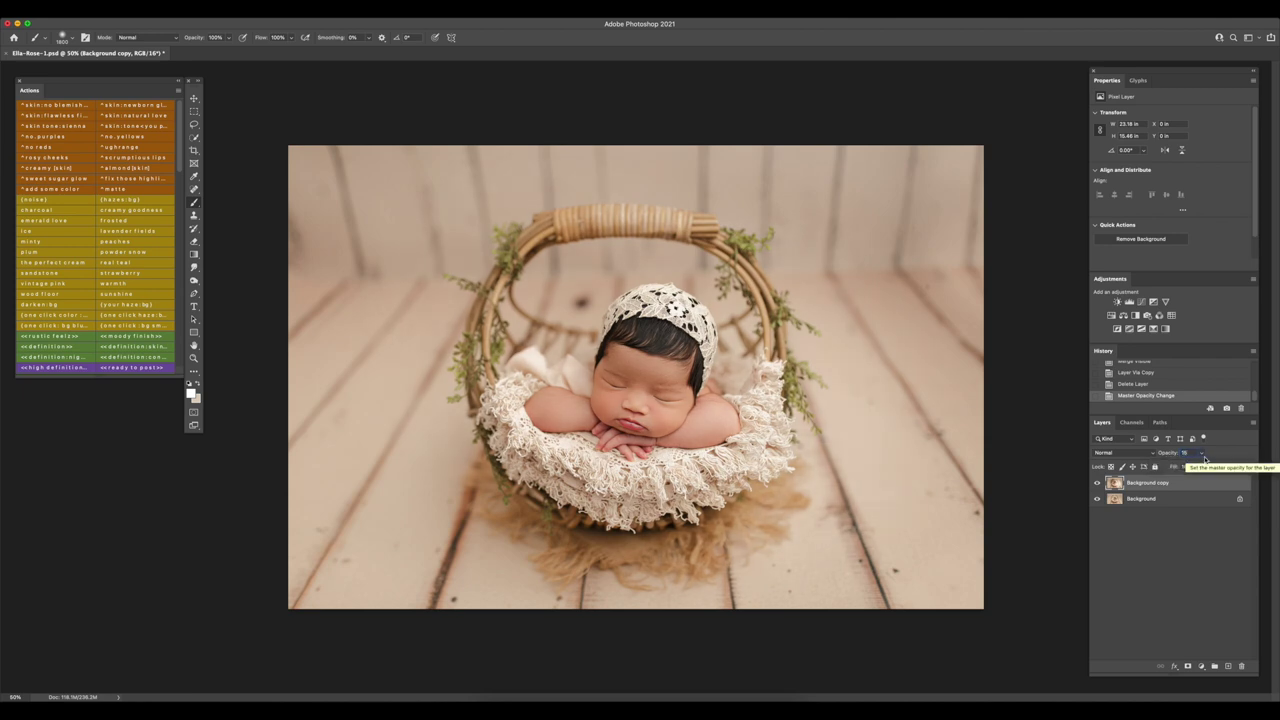
pyautogui.write('2')
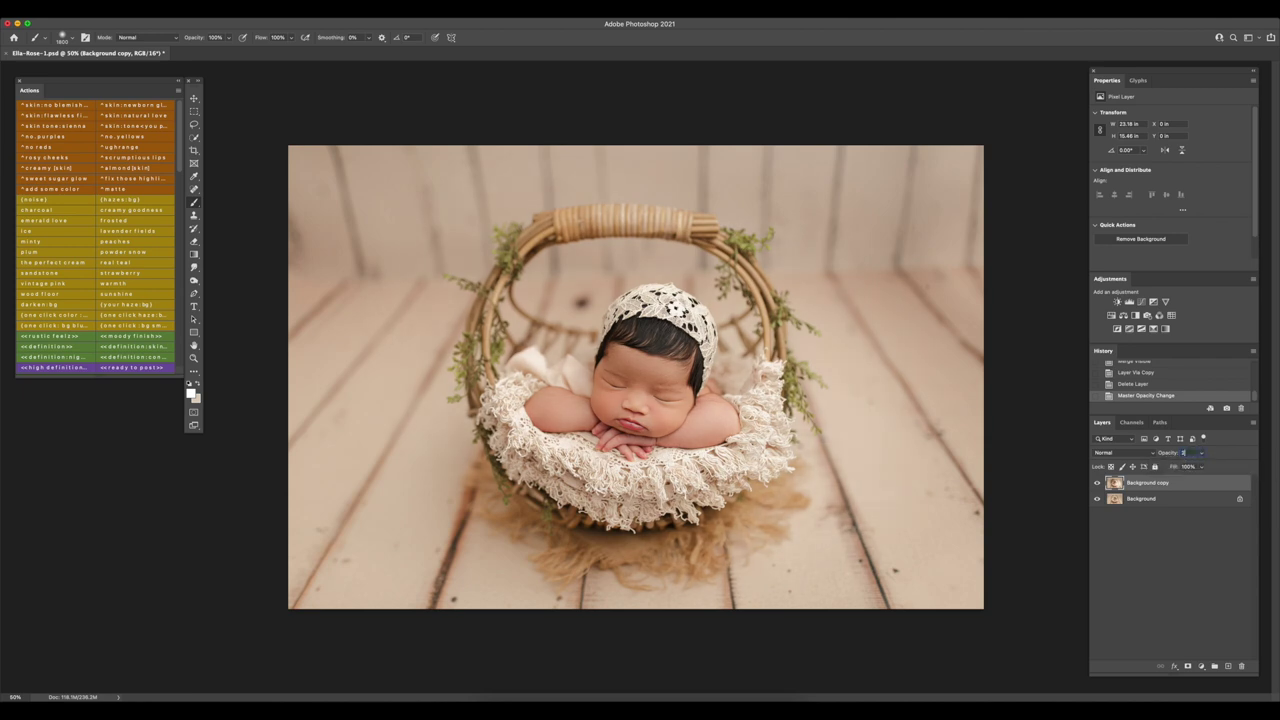
pyautogui.write('010')
pyautogui.click(1097, 484)
pyautogui.click(1190, 452)
pyautogui.write('10')
pyautogui.press('Return')
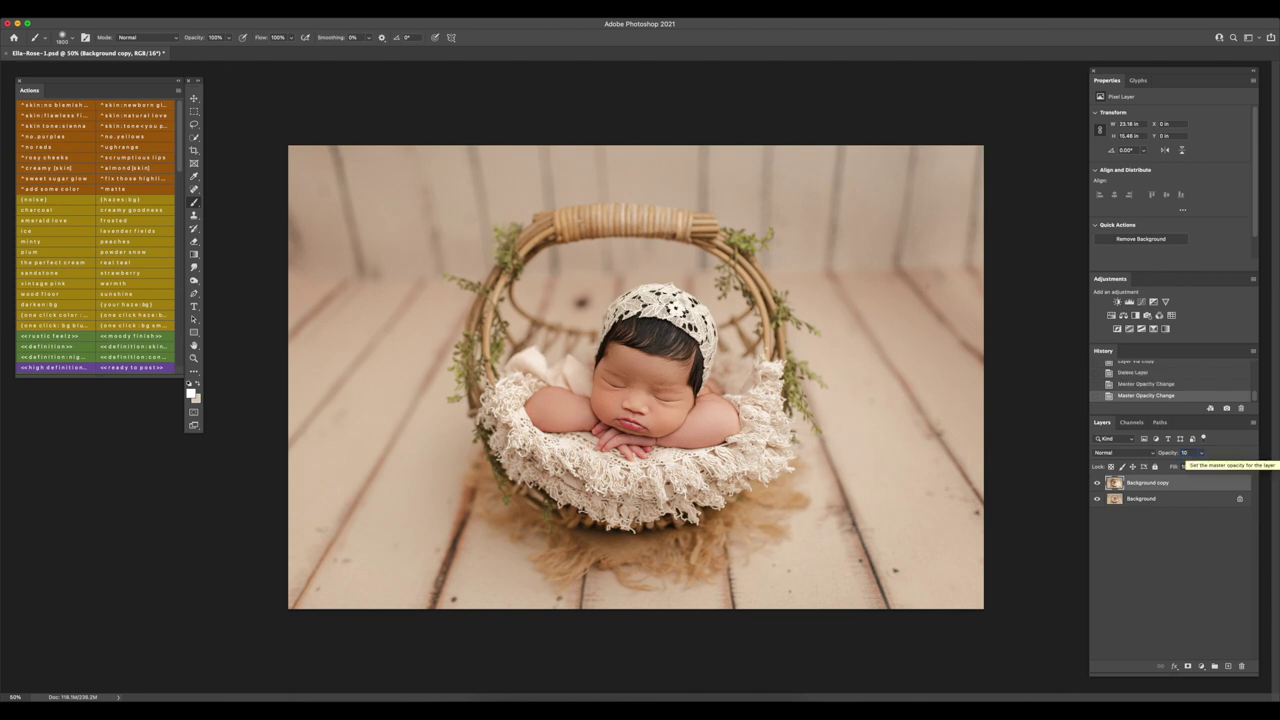
pyautogui.press('shift+super+e')
pyautogui.press('super+s')
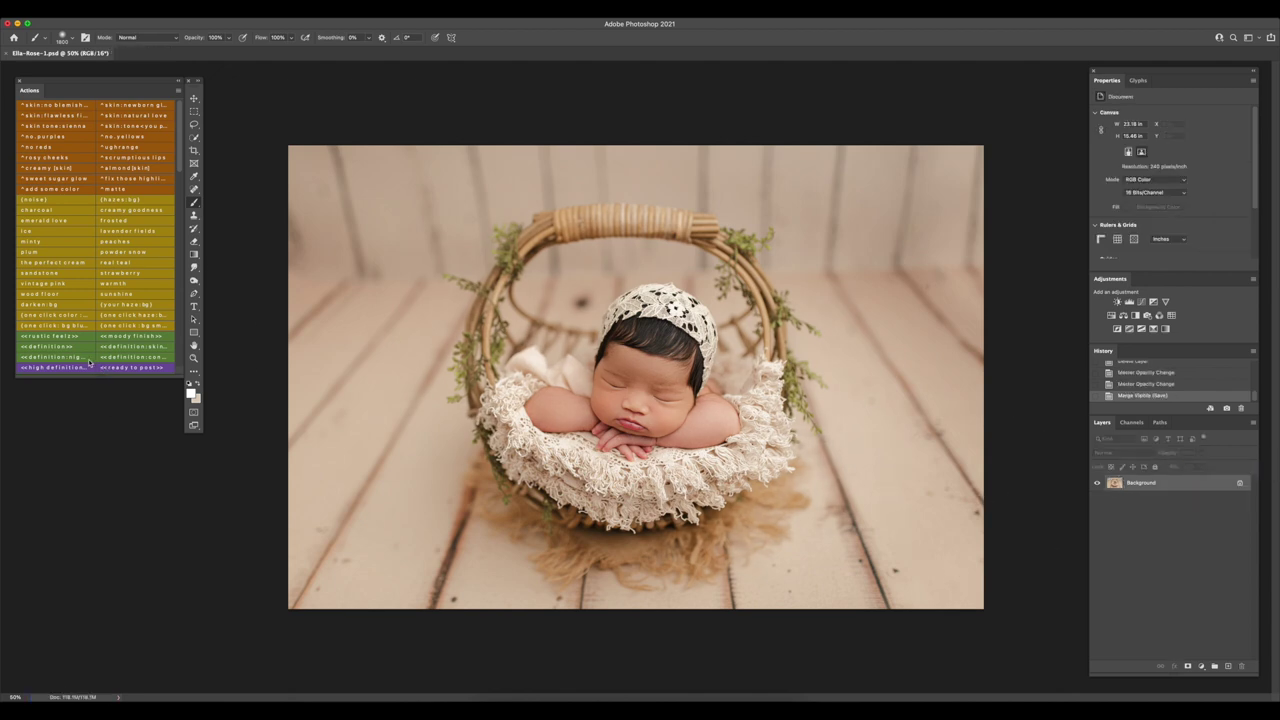
# Rerun the definition:night action, invert the night mask, paint black over the baby and set the layer's opacity to 79%
pyautogui.click(83, 359)
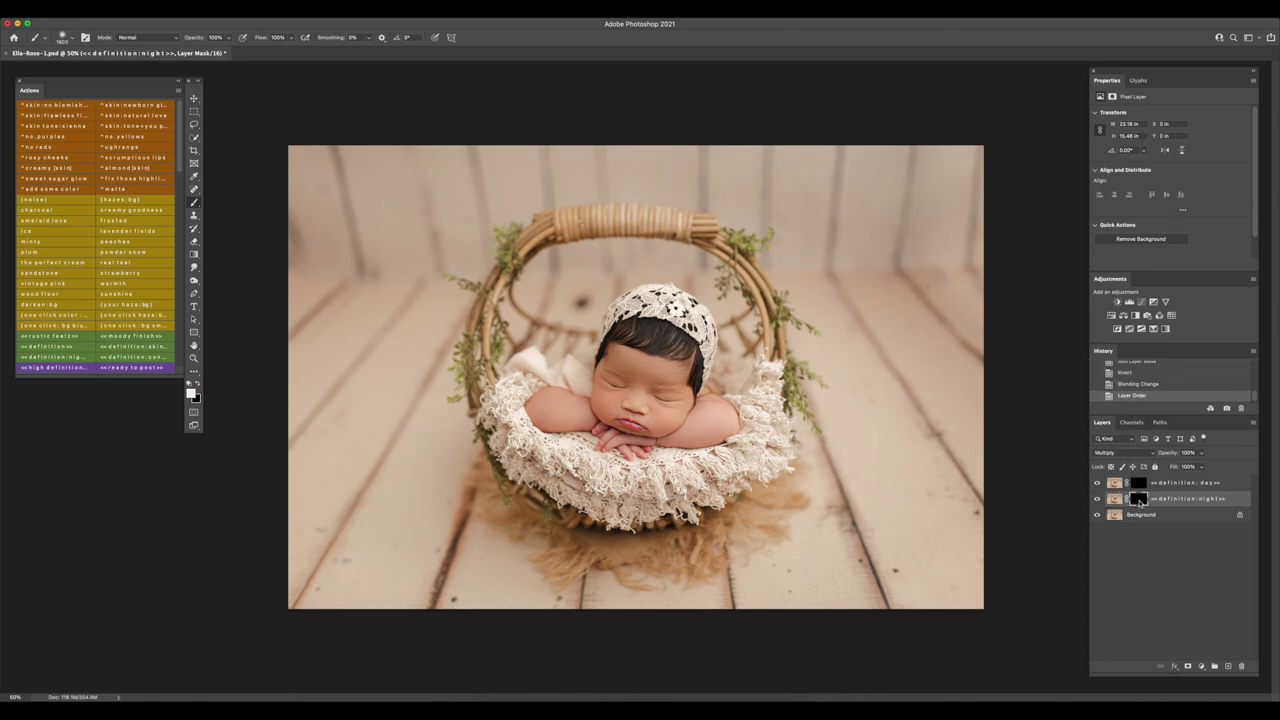
pyautogui.press('super+i')
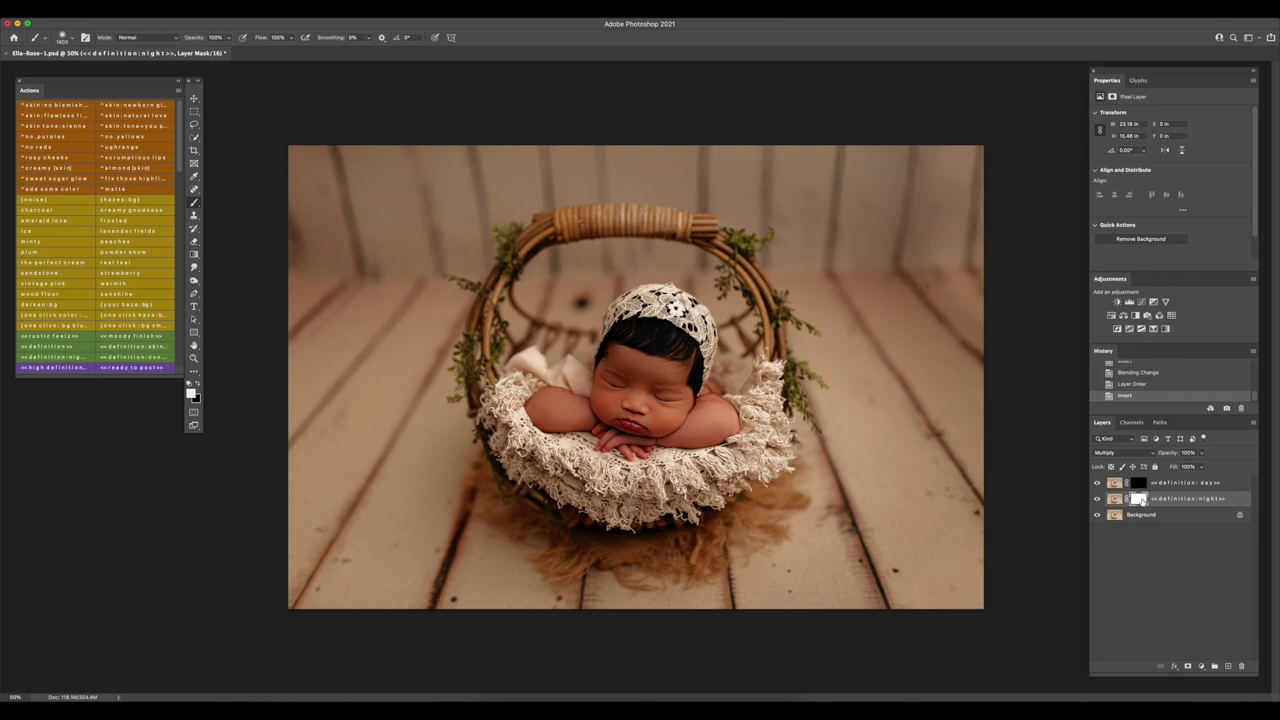
pyautogui.click(197, 383)
pyautogui.moveTo(662, 414)
pyautogui.mouseDown()
pyautogui.moveTo(620, 394)
pyautogui.moveTo(680, 460)
pyautogui.mouseUp()
pyautogui.moveTo(1199, 457)
pyautogui.mouseDown()
pyautogui.moveTo(1160, 468)
pyautogui.moveTo(1188, 468)
pyautogui.mouseUp()
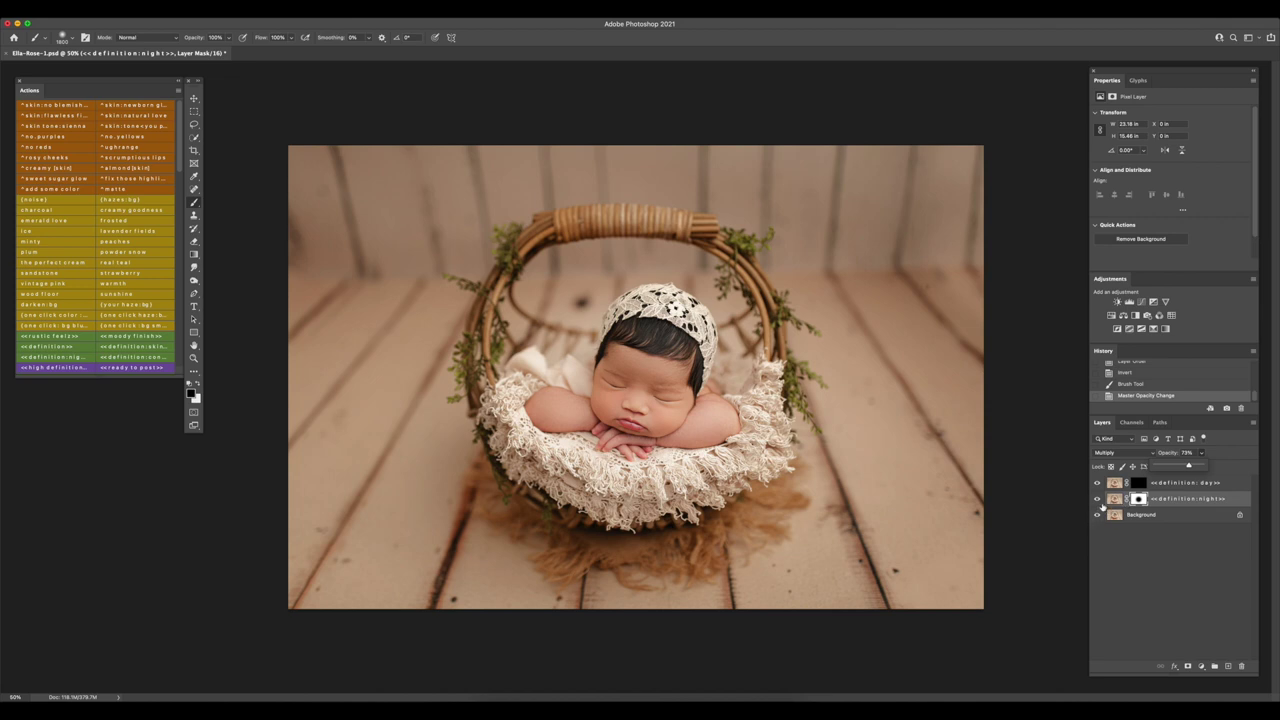
# Paint white on the definition:day mask over the baby's face and lower that layer's opacity
pyautogui.click(1138, 483)
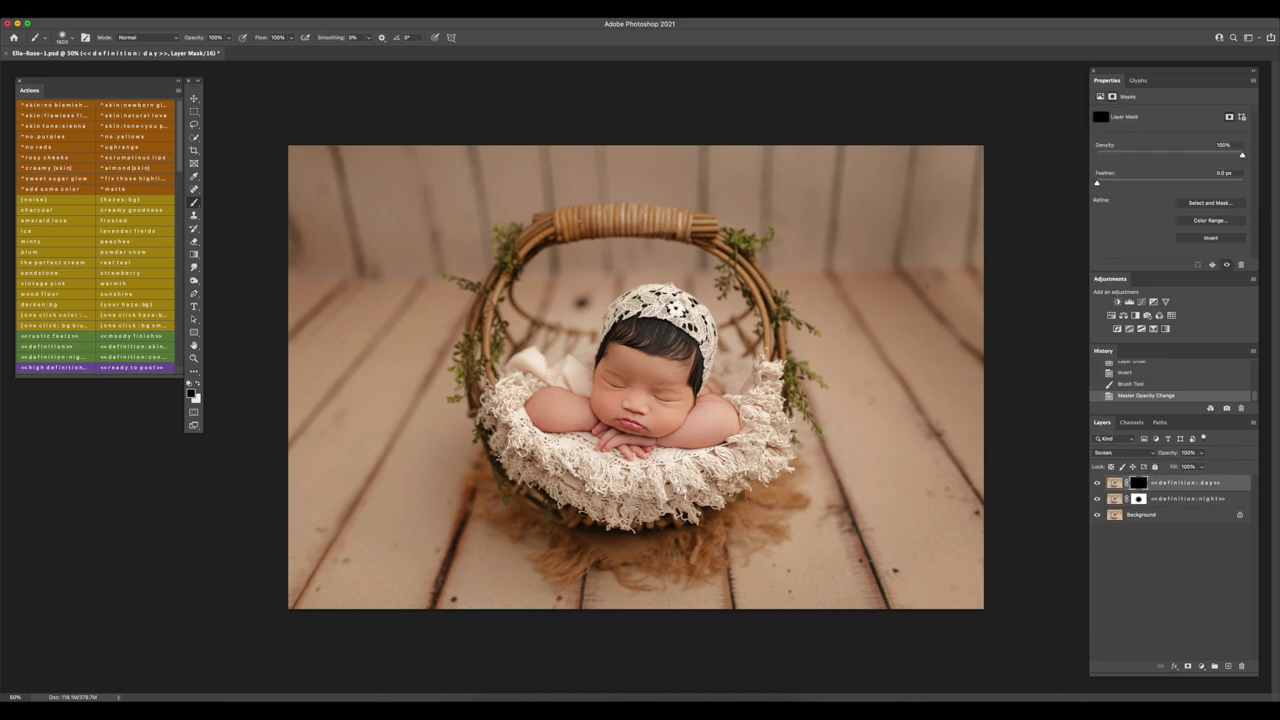
pyautogui.click(630, 395)
pyautogui.click(197, 383)
pyautogui.click(640, 403)
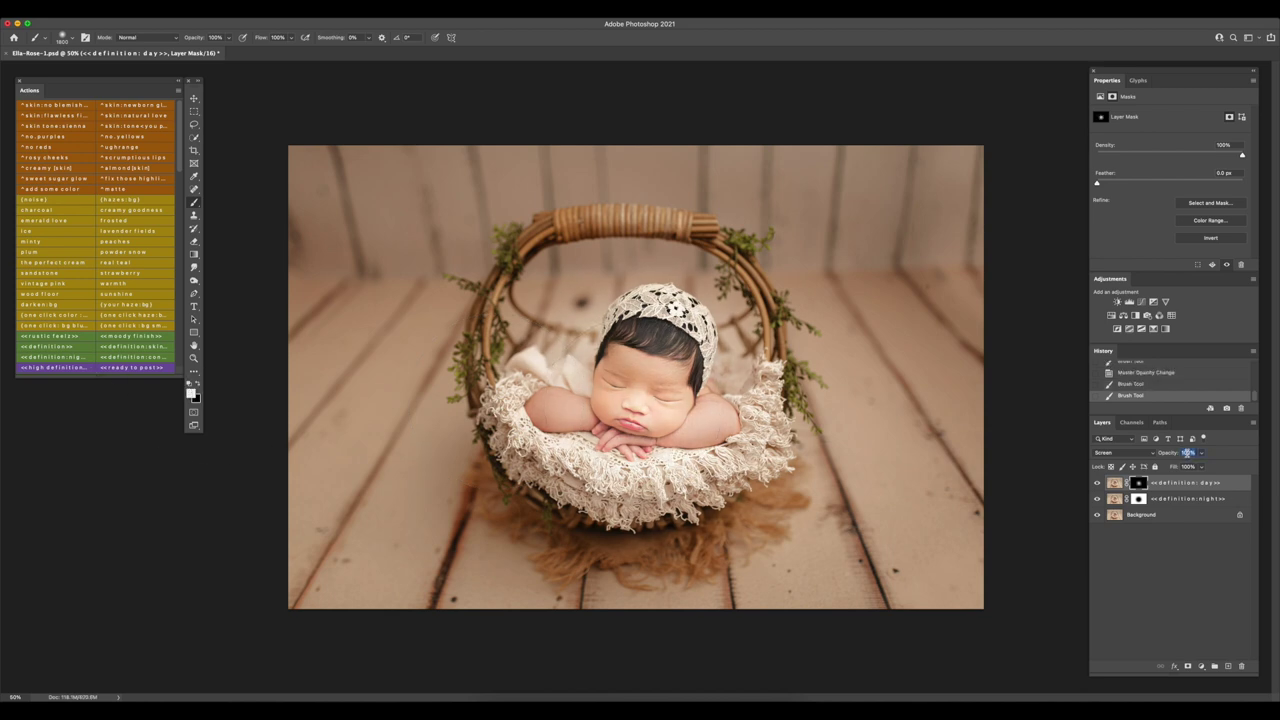
pyautogui.write('10')
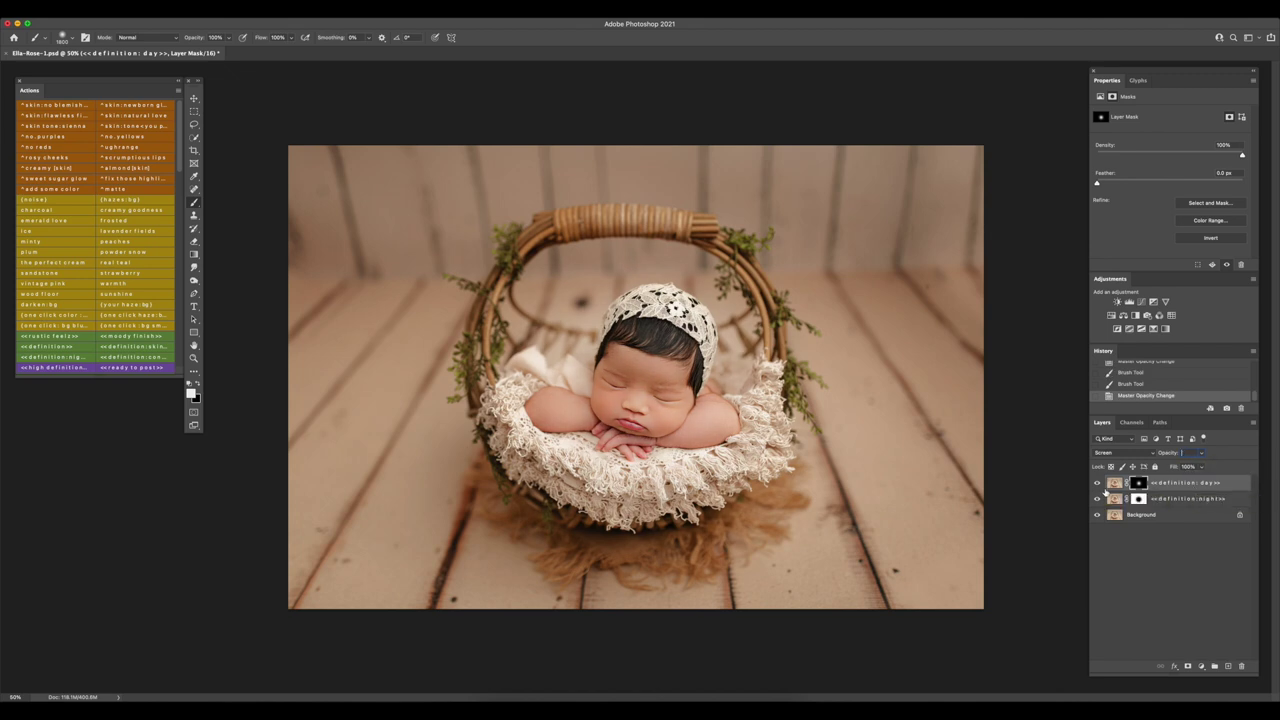
pyautogui.press('Return')
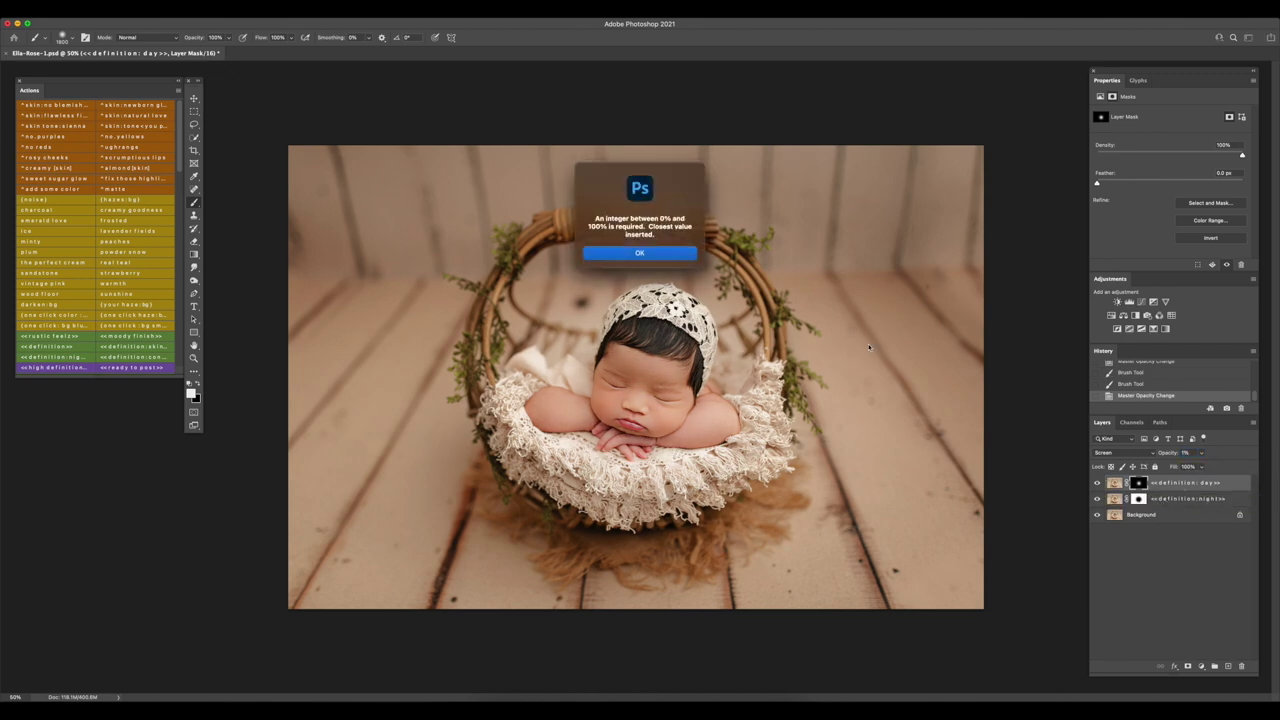
pyautogui.press('Return')
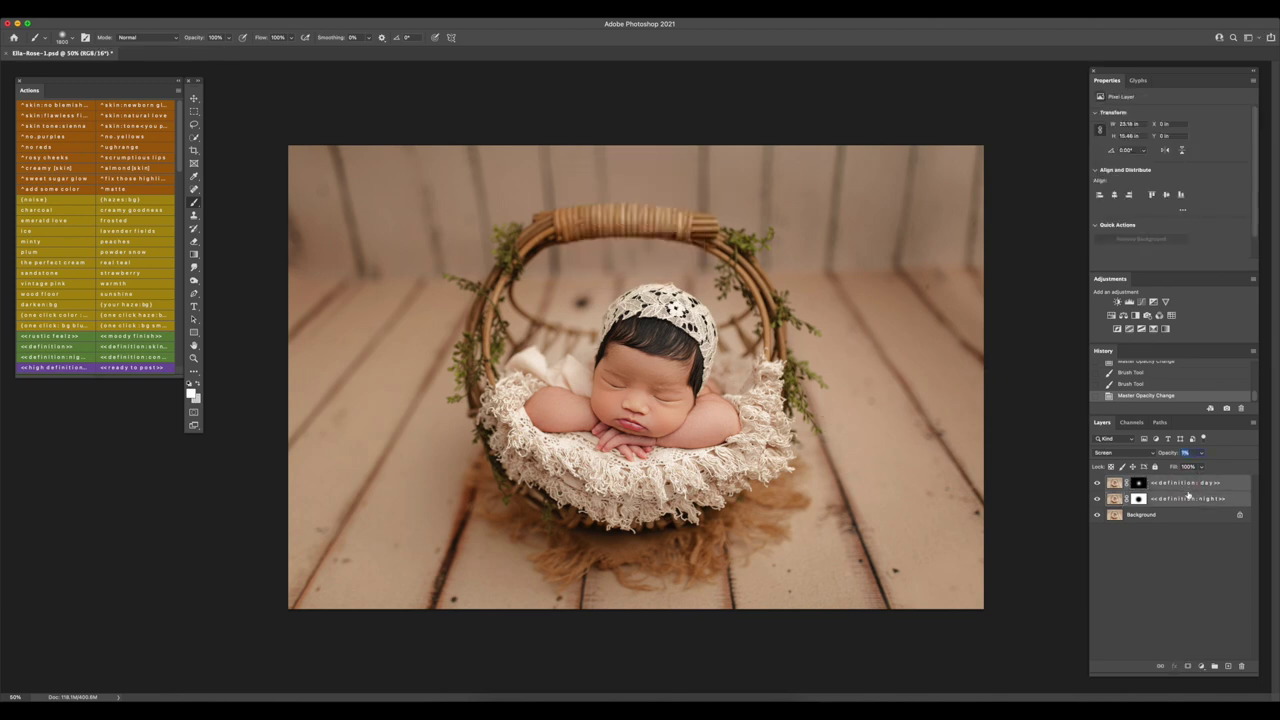
# Delete both the definition:day and definition:night layers and save the document
pyautogui.press('Return')
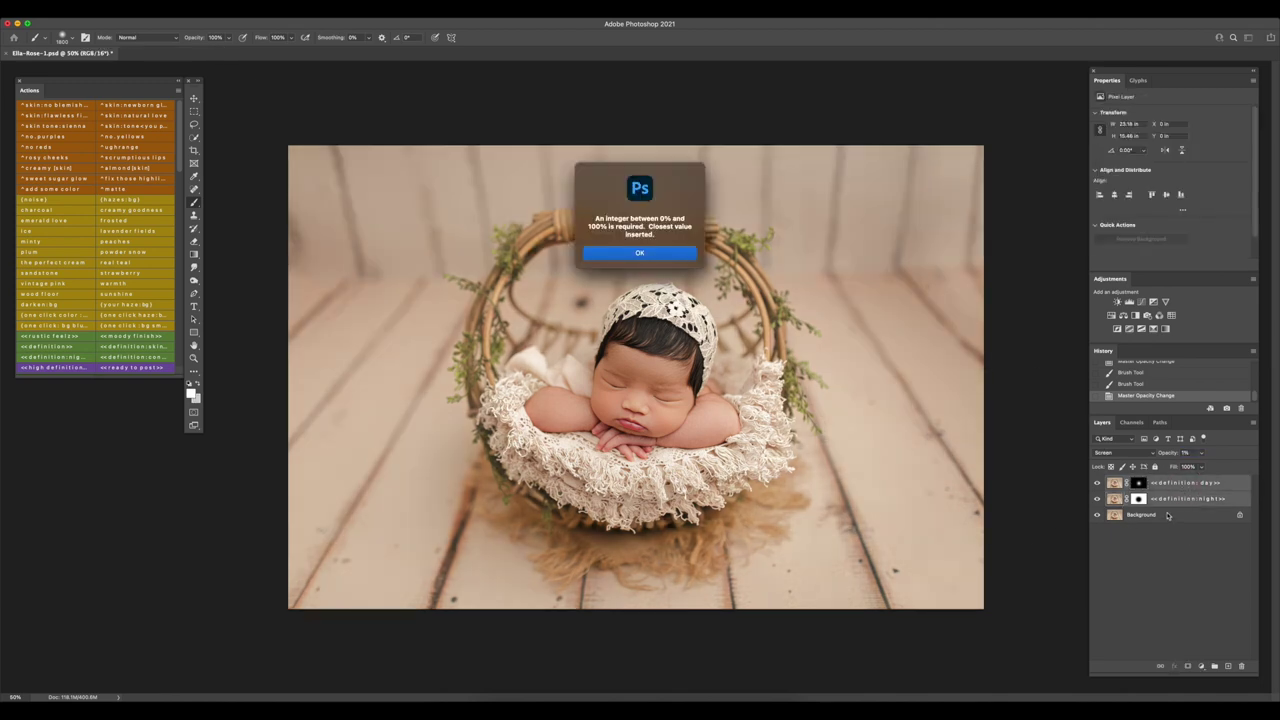
pyautogui.press('Return')
pyautogui.click(1167, 512)
pyautogui.click(1174, 488)
pyautogui.press('BackSpace')
pyautogui.press('BackSpace')
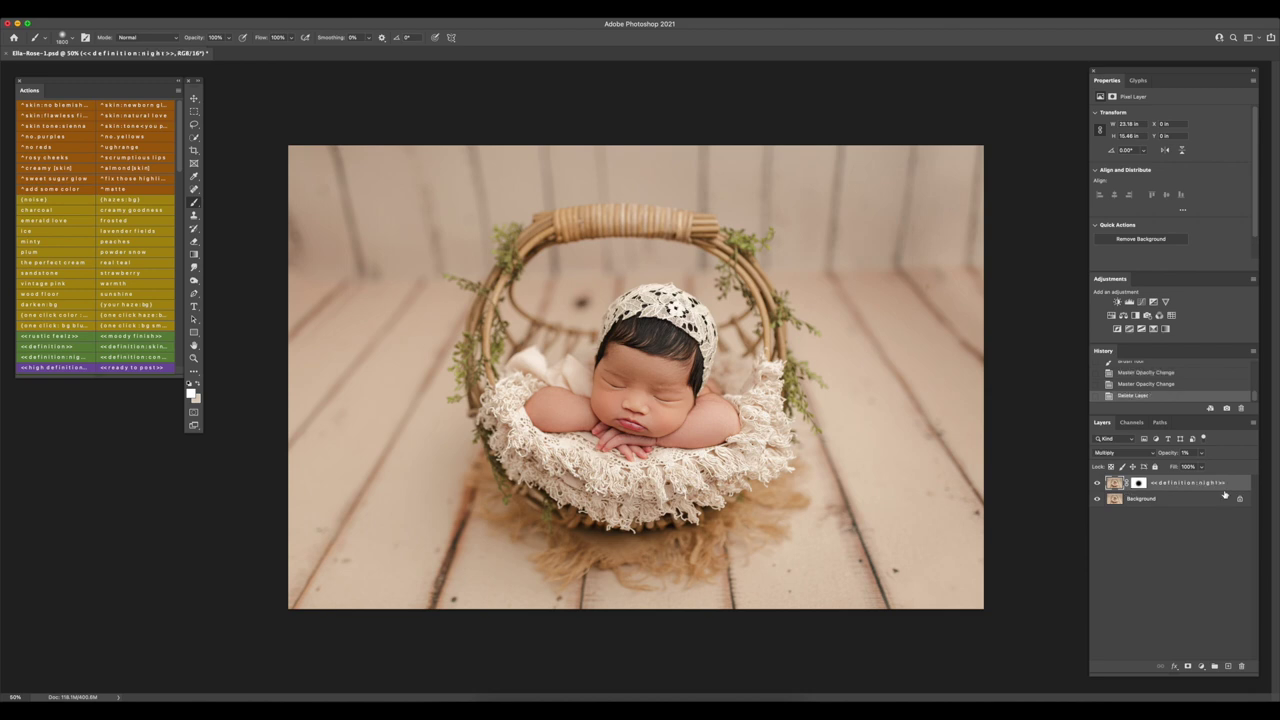
pyautogui.hotkey('ctrl', 's')
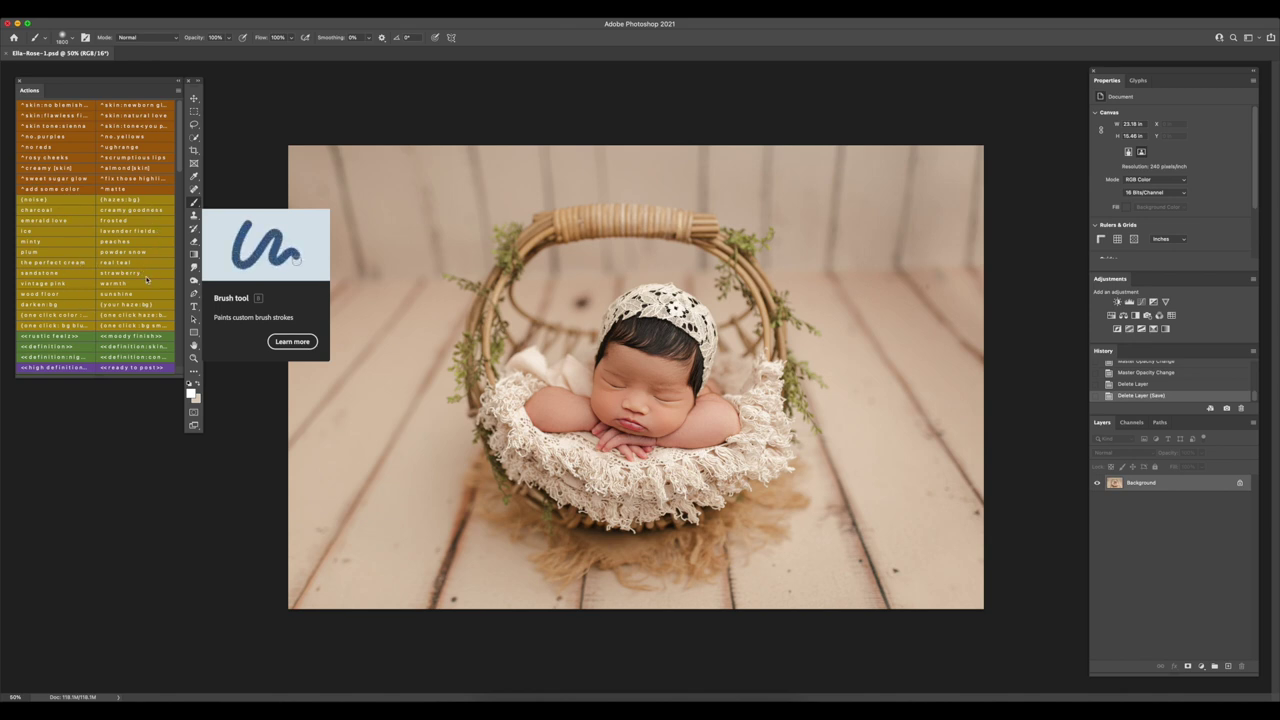
# Try the perfect cream and creamy goodness haze actions on the photo, deleting each resulting layer
pyautogui.click(61, 264)
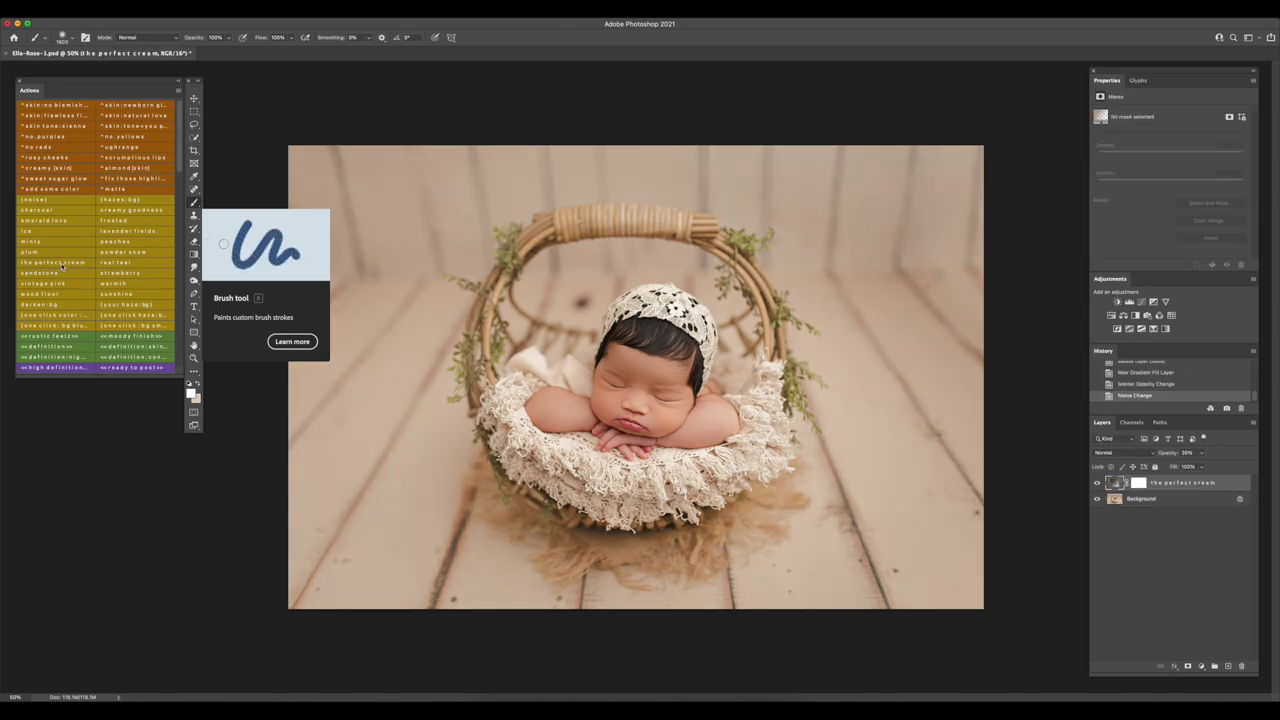
pyautogui.click(1097, 483)
pyautogui.click(1097, 483)
pyautogui.press('BackSpace')
pyautogui.click(153, 211)
pyautogui.press('Delete')
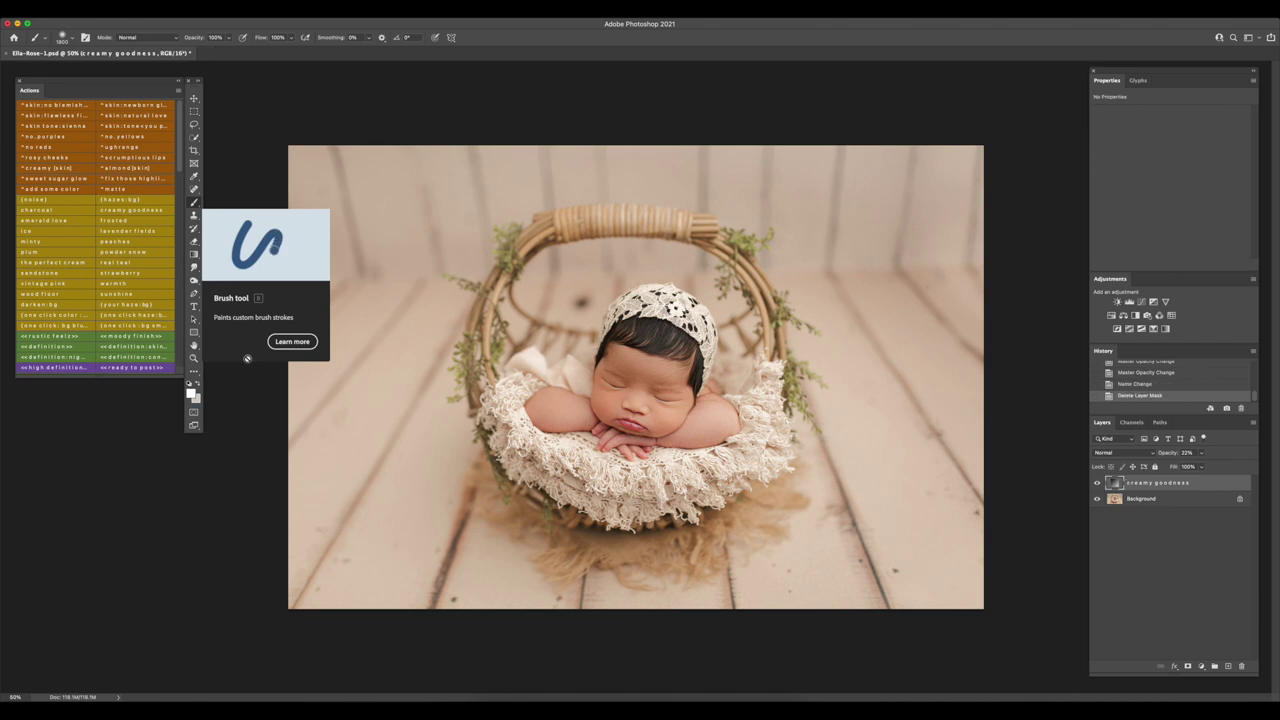
pyautogui.press('Delete')
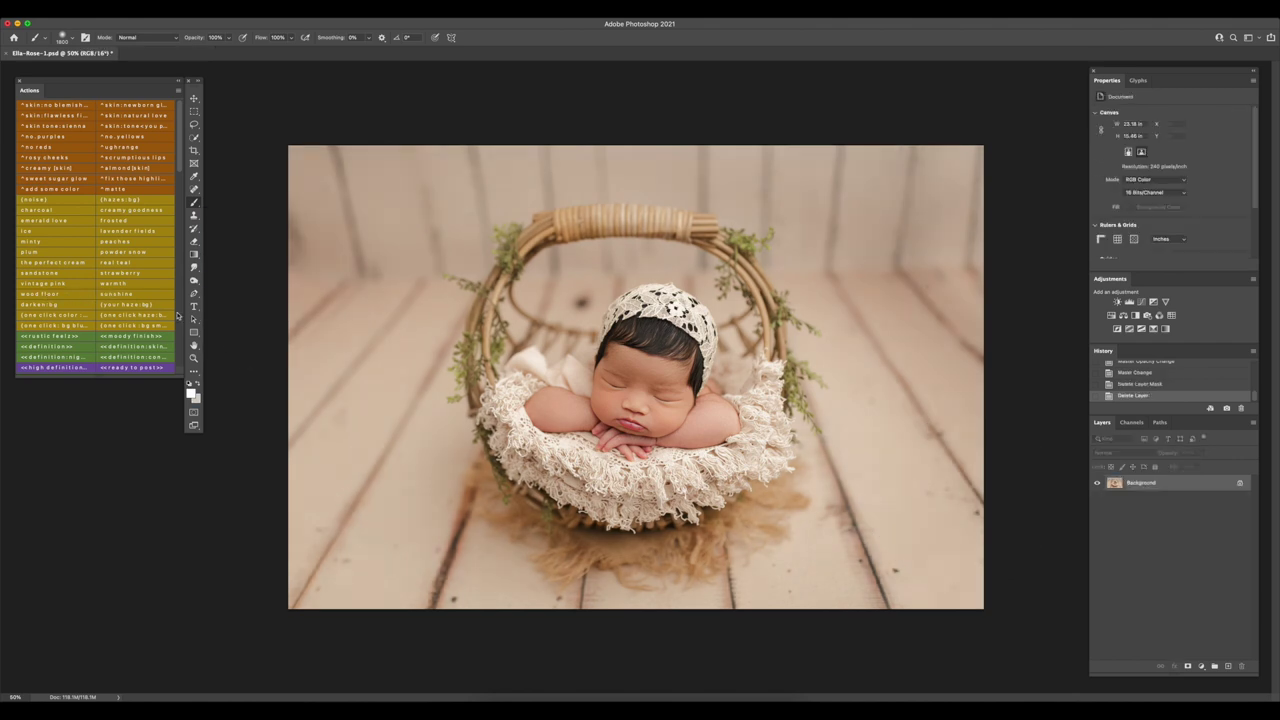
# Run the perfect cream action, lower its layer's opacity and paint black on its mask over the baby's face
pyautogui.click(64, 264)
pyautogui.click(1189, 453)
pyautogui.write('30')
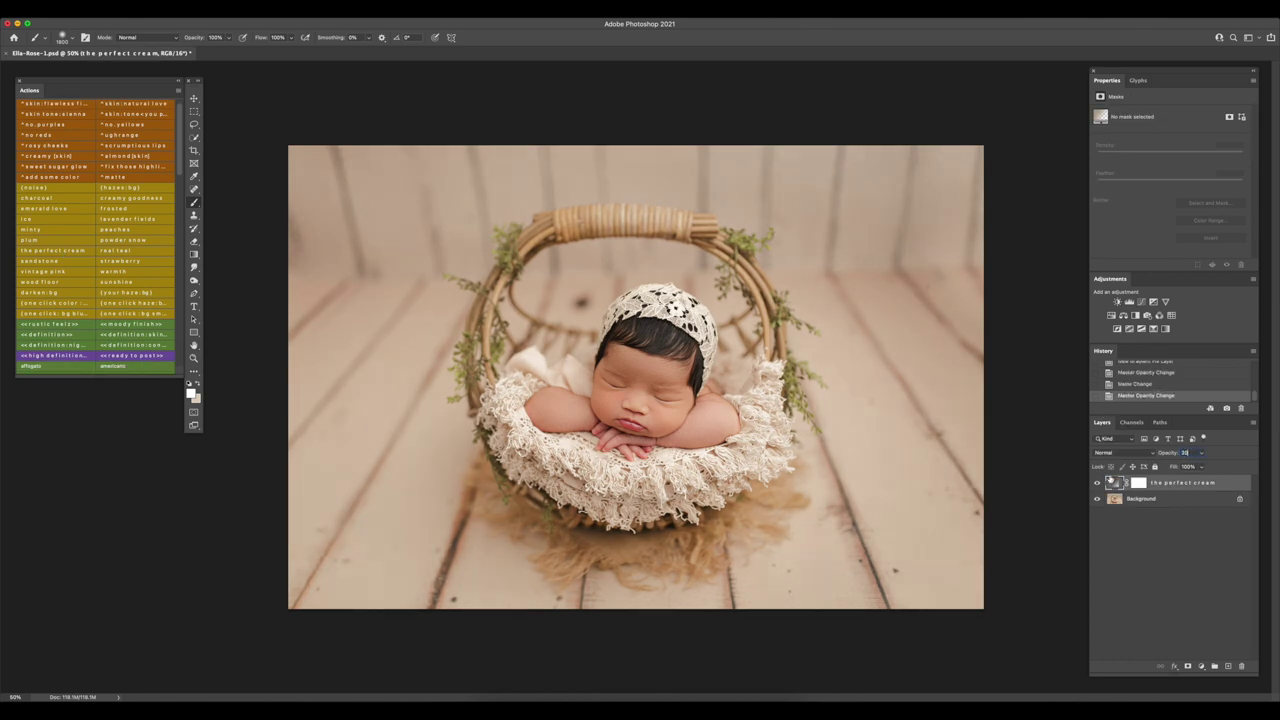
pyautogui.click(1138, 483)
pyautogui.moveTo(621, 392)
pyautogui.mouseDown()
pyautogui.moveTo(598, 390)
pyautogui.moveTo(694, 399)
pyautogui.mouseUp()
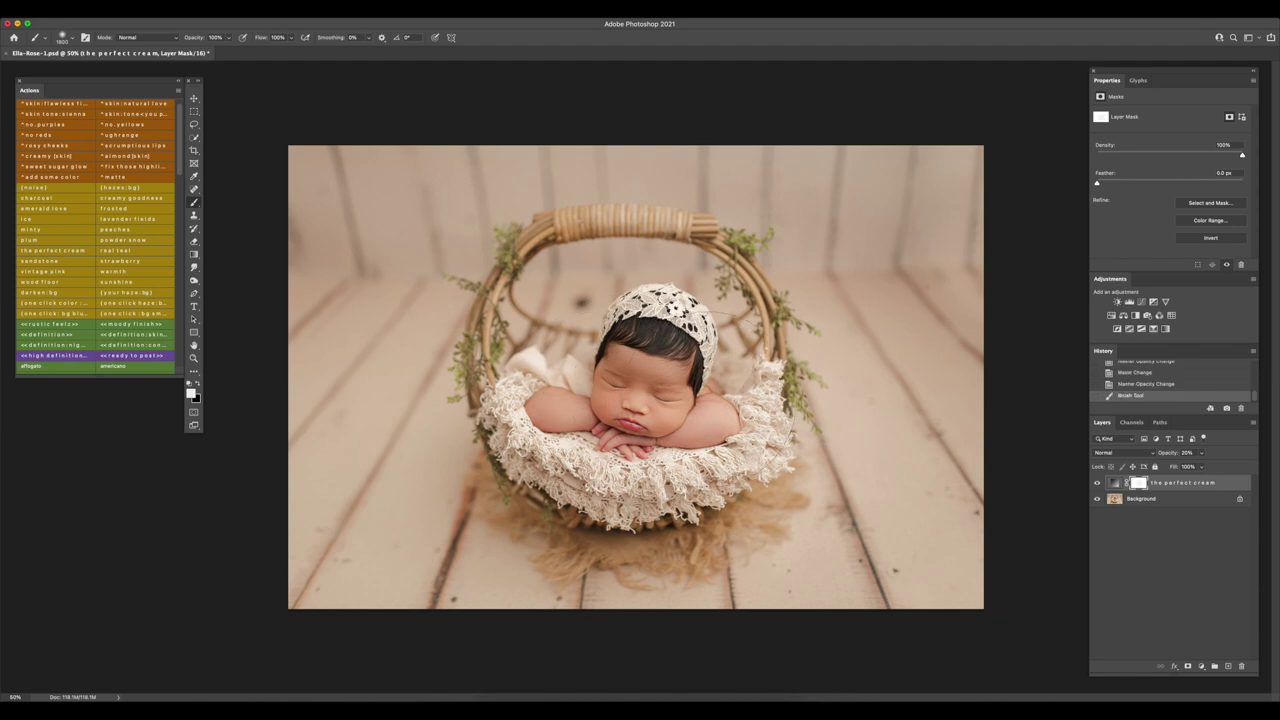
pyautogui.click(197, 385)
pyautogui.click(626, 396)
# Merge the visible layers and save, then compare the result with the original opening state in the history
pyautogui.press('shift+super+e')
pyautogui.press('super+s')
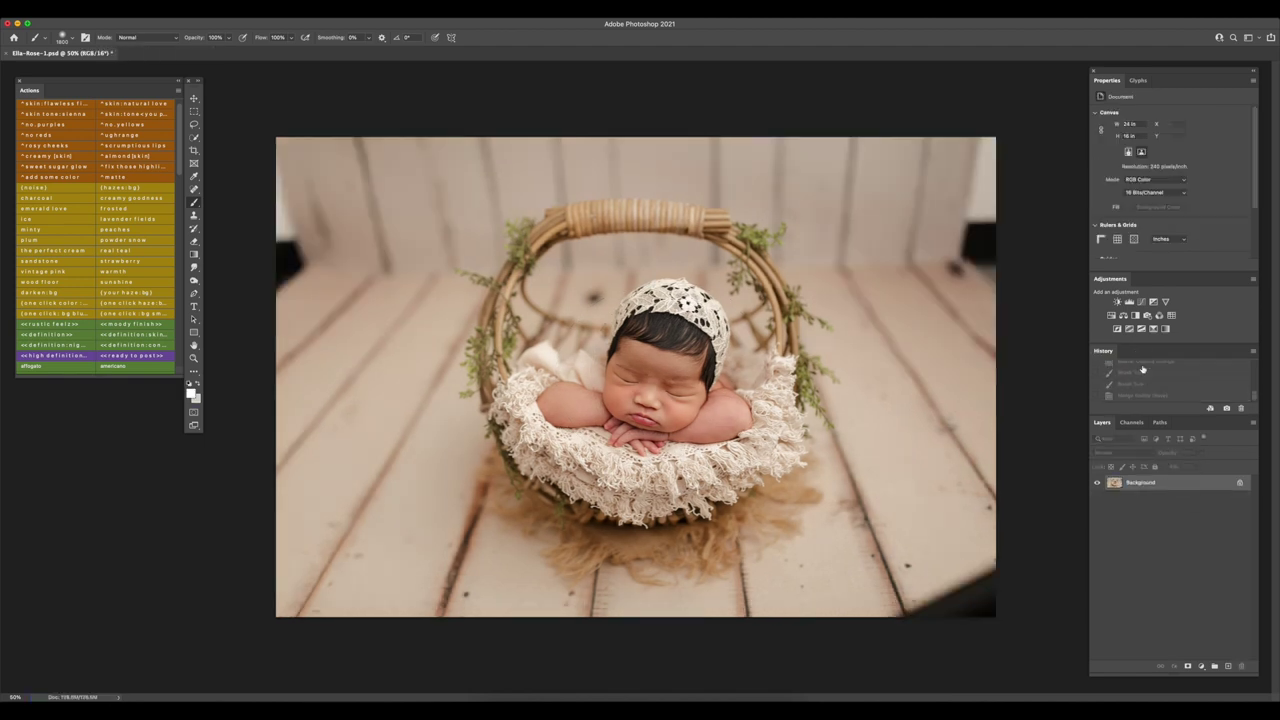
pyautogui.click(1147, 396)
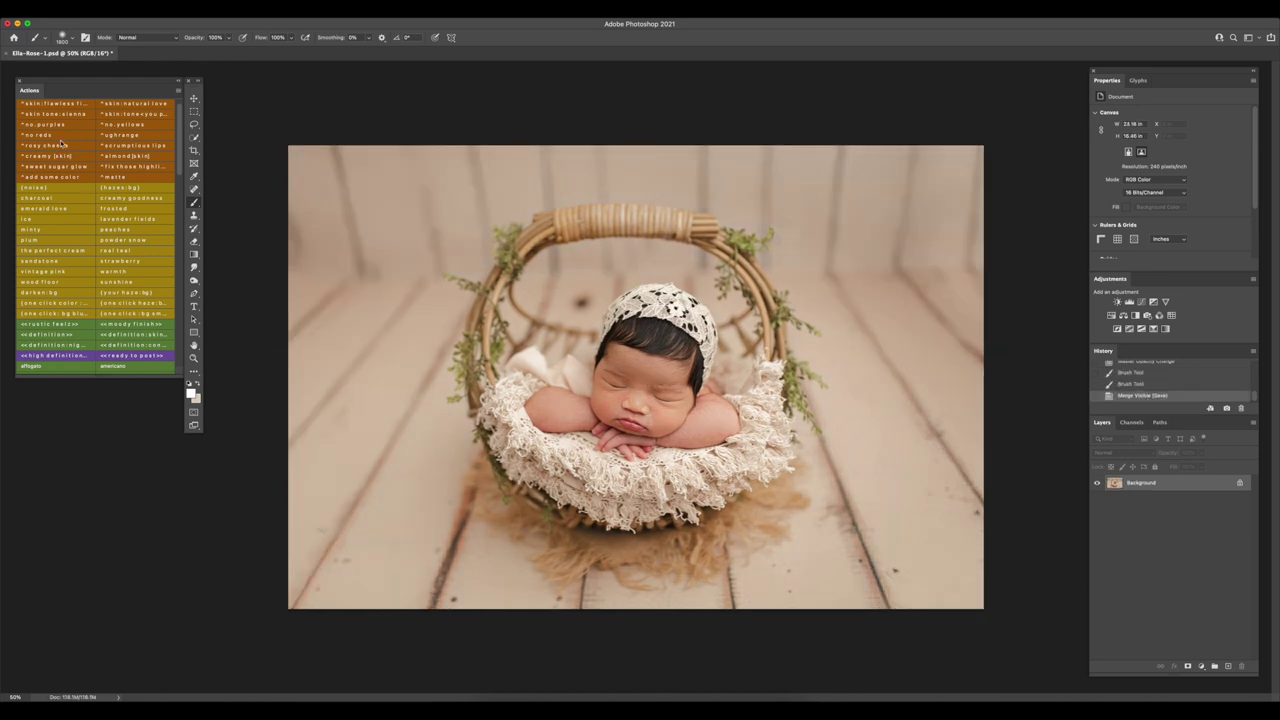
# Run the sweet sugar glow action, invert its mask to apply it across the whole photo at reduced opacity, merge the visible layers and save
pyautogui.click(78, 168)
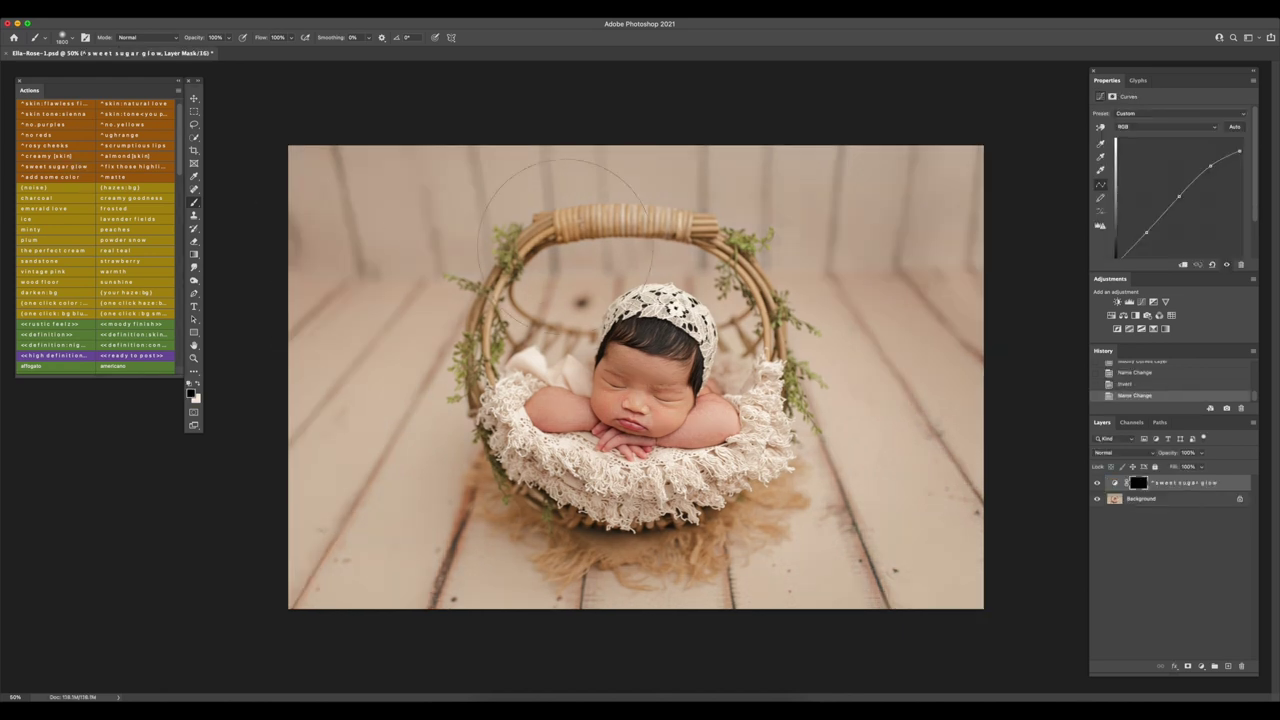
pyautogui.click(1189, 453)
pyautogui.write('38')
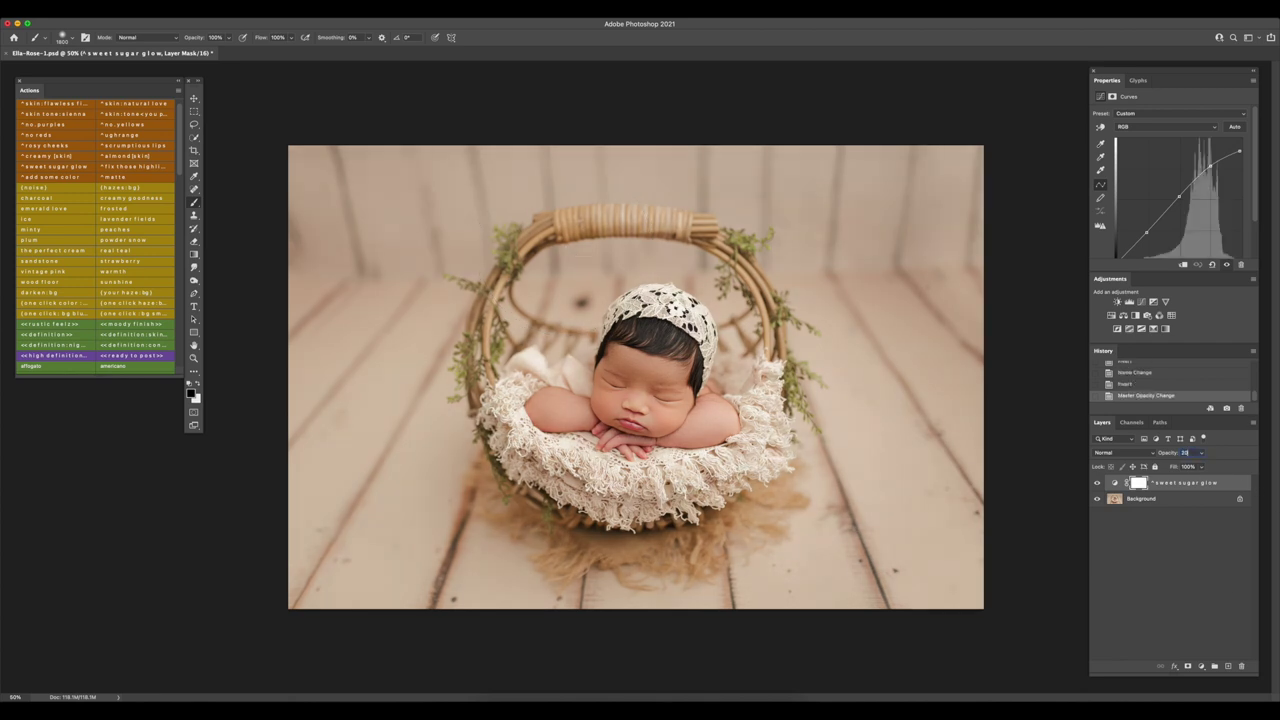
pyautogui.click(1097, 483)
pyautogui.click(1097, 483)
pyautogui.click(1186, 453)
pyautogui.write('1')
pyautogui.press('super+shift+e')
pyautogui.press('super+s')
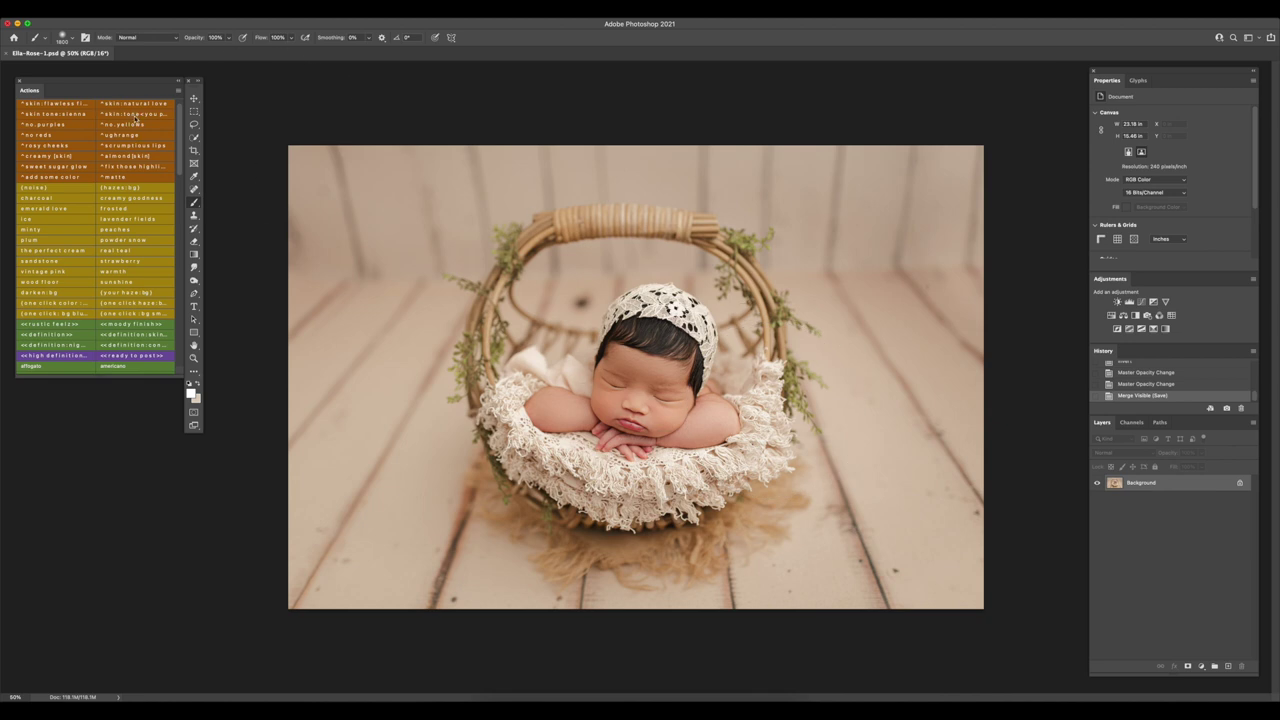
# Run the skin tone you pick action, shrink the brush and paint white on its mask over the baby's face and arms
pyautogui.click(131, 115)
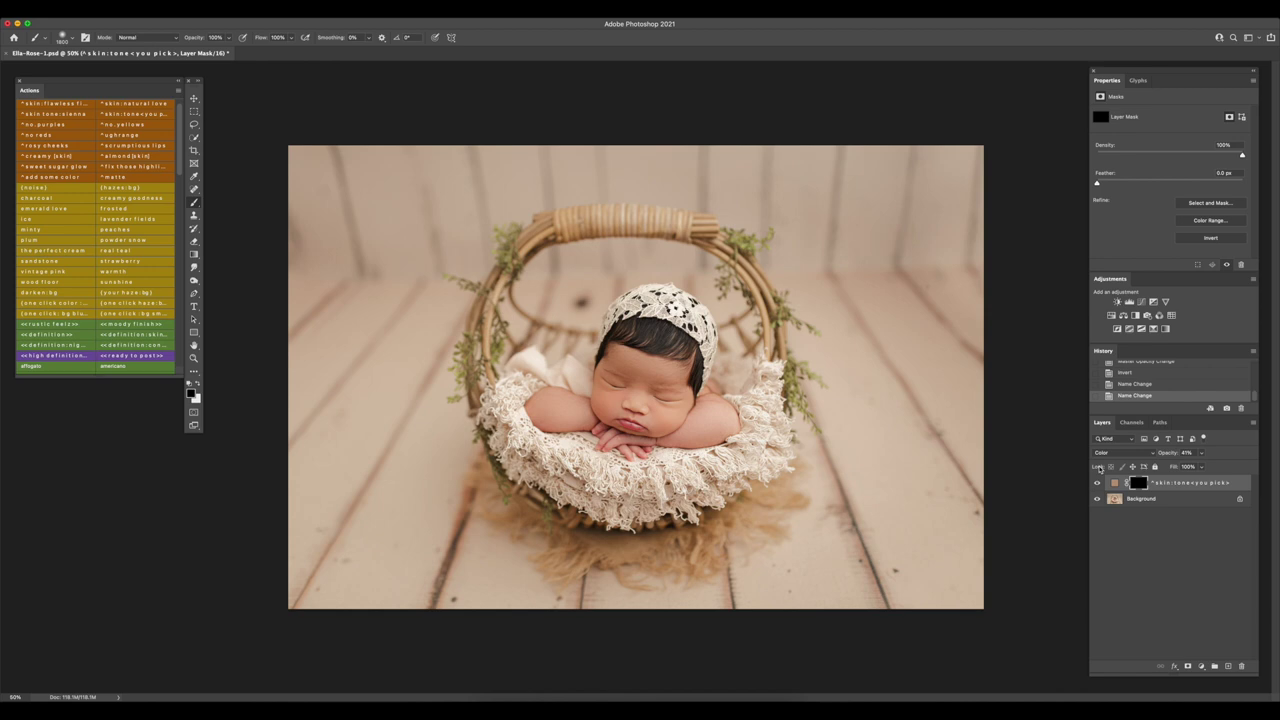
pyautogui.press('super+plus')
pyautogui.press('super+plus')
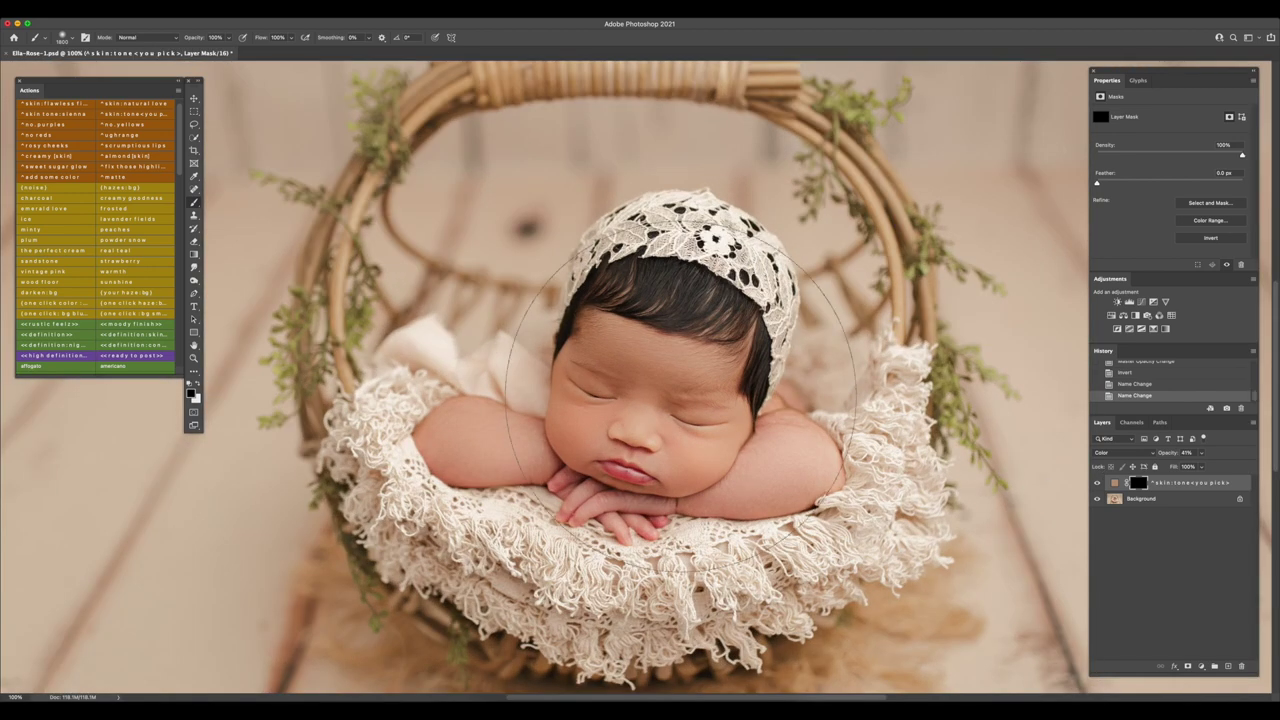
pyautogui.press('[')
pyautogui.press('[')
pyautogui.press('[')
pyautogui.press('[')
pyautogui.press('[')
pyautogui.press('[')
pyautogui.press('[')
pyautogui.press('[')
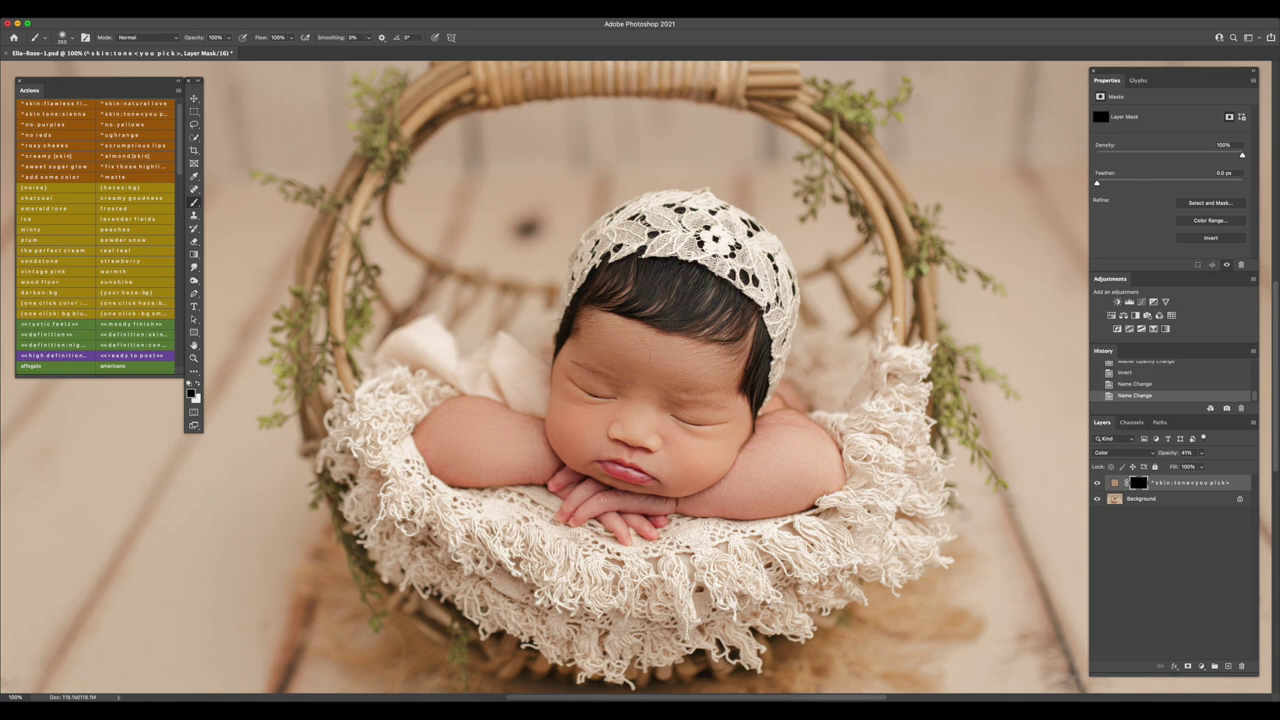
pyautogui.click(160, 399)
pyautogui.click(199, 383)
pyautogui.click(592, 434)
pyautogui.moveTo(457, 461); pyautogui.dragTo(718, 466)
pyautogui.click(662, 425)
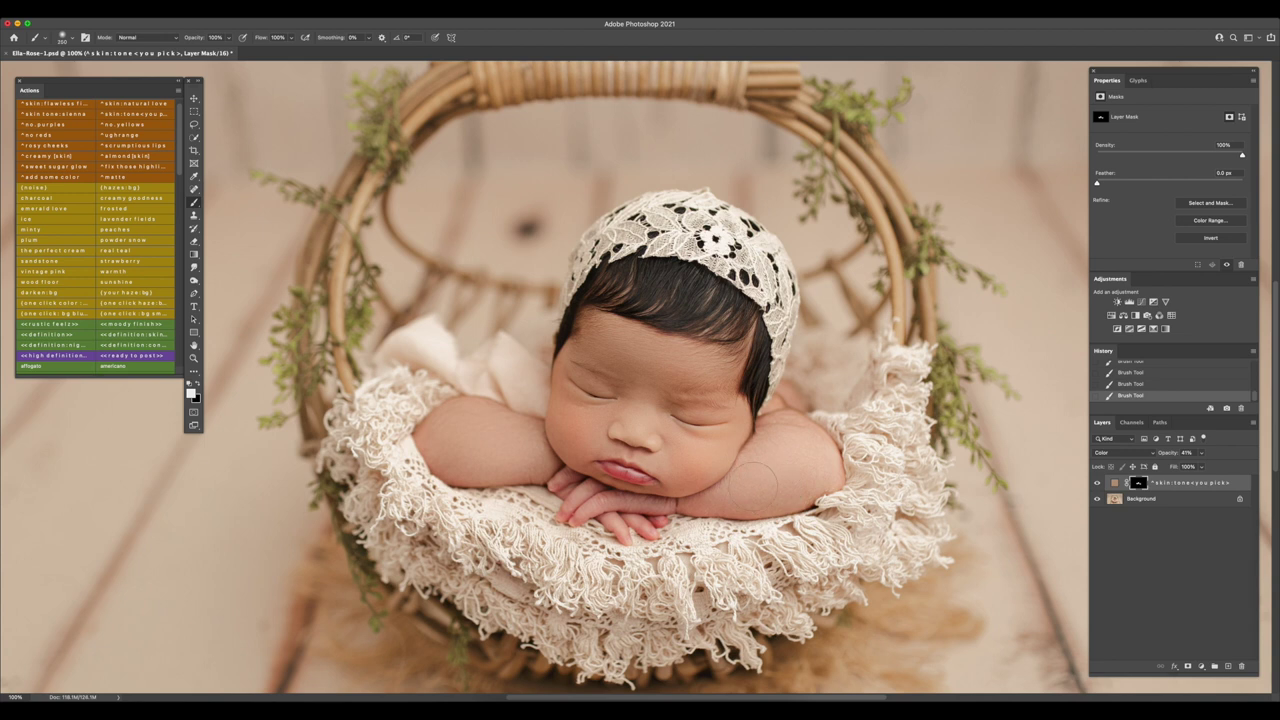
# Lower the skin tone layer's opacity to 15%, merge the visible layers and save
pyautogui.press('super+minus')
pyautogui.press('super+minus')
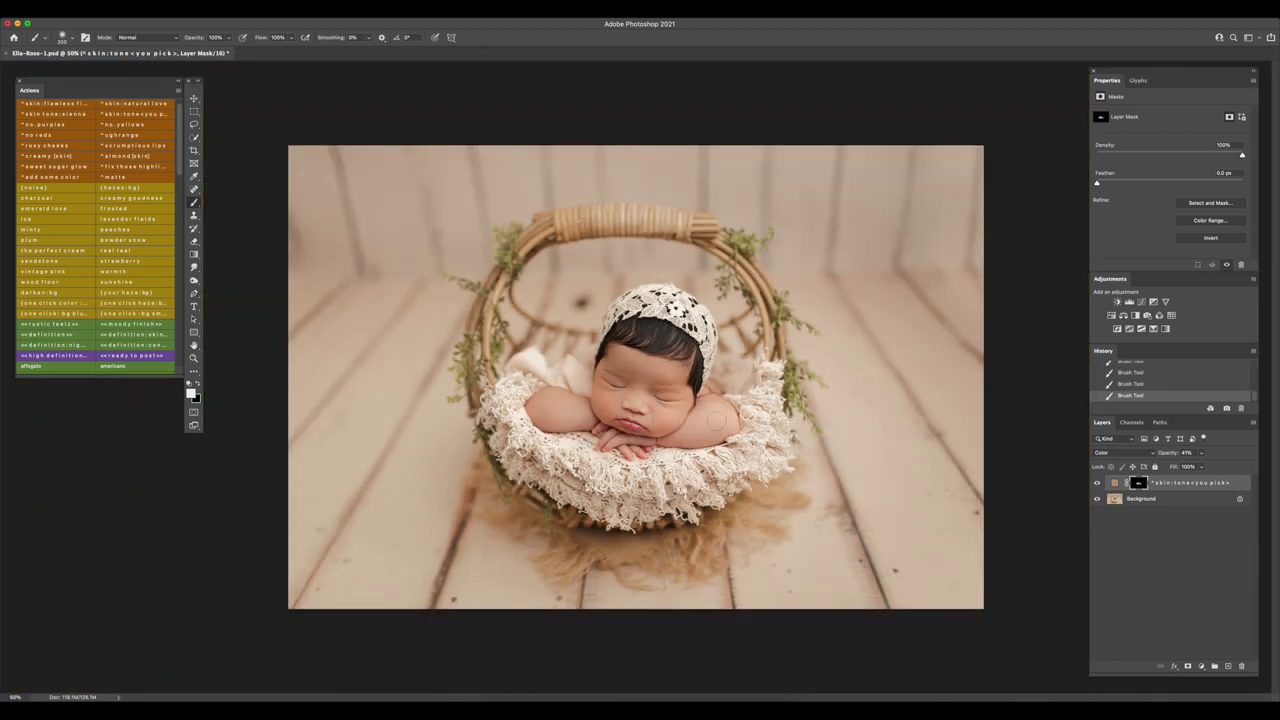
pyautogui.click(1195, 453)
pyautogui.write('10')
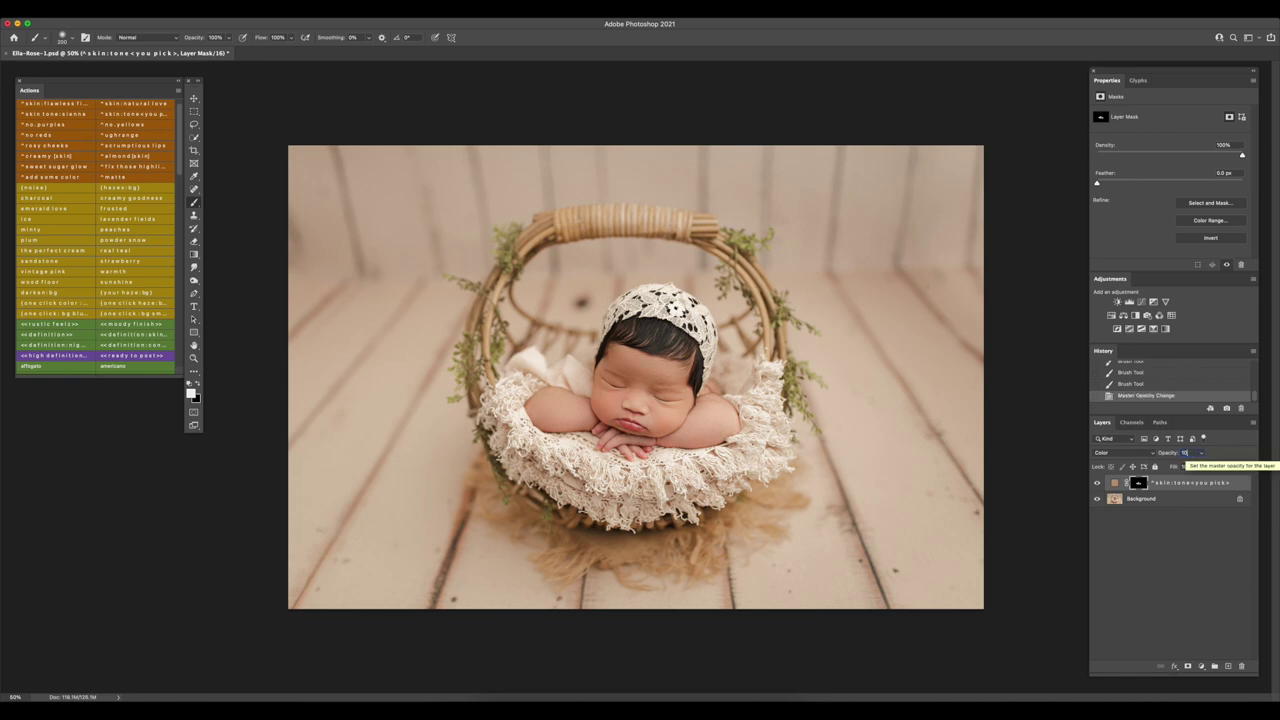
pyautogui.press('Return')
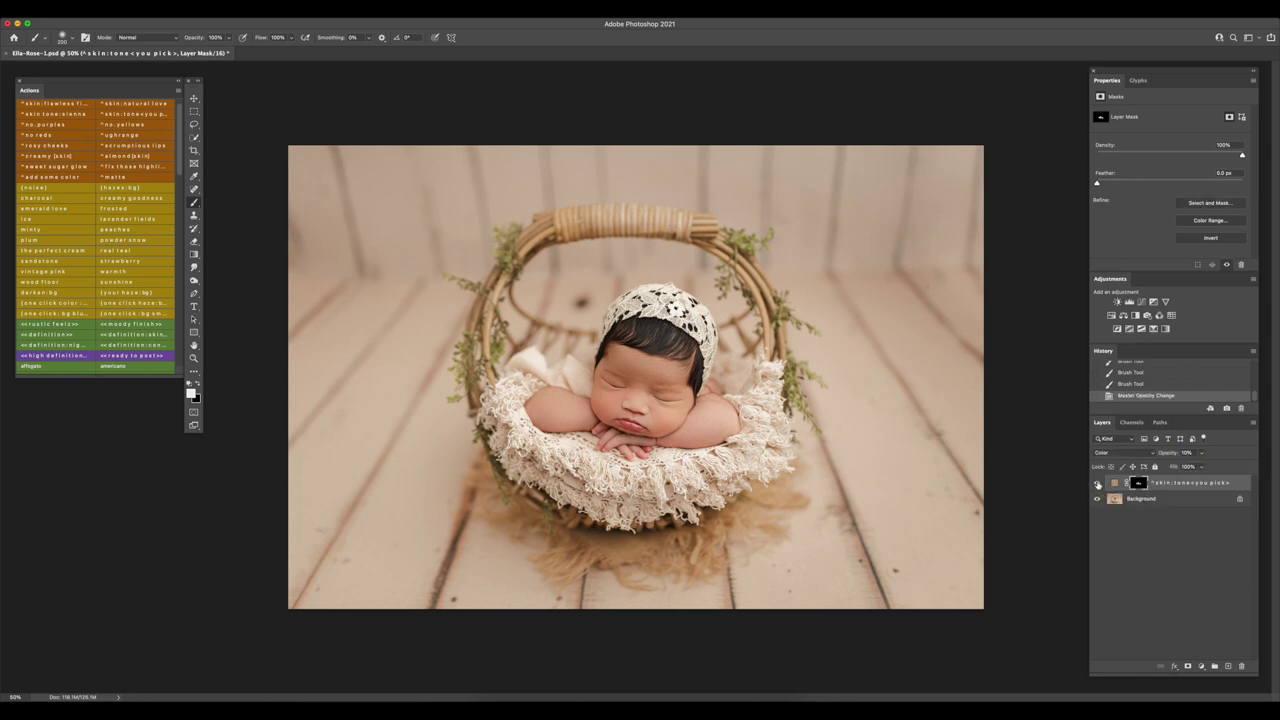
pyautogui.click(1191, 453)
pyautogui.write('15')
pyautogui.press('Return')
pyautogui.press('super+shift+e')
pyautogui.press('super+s')
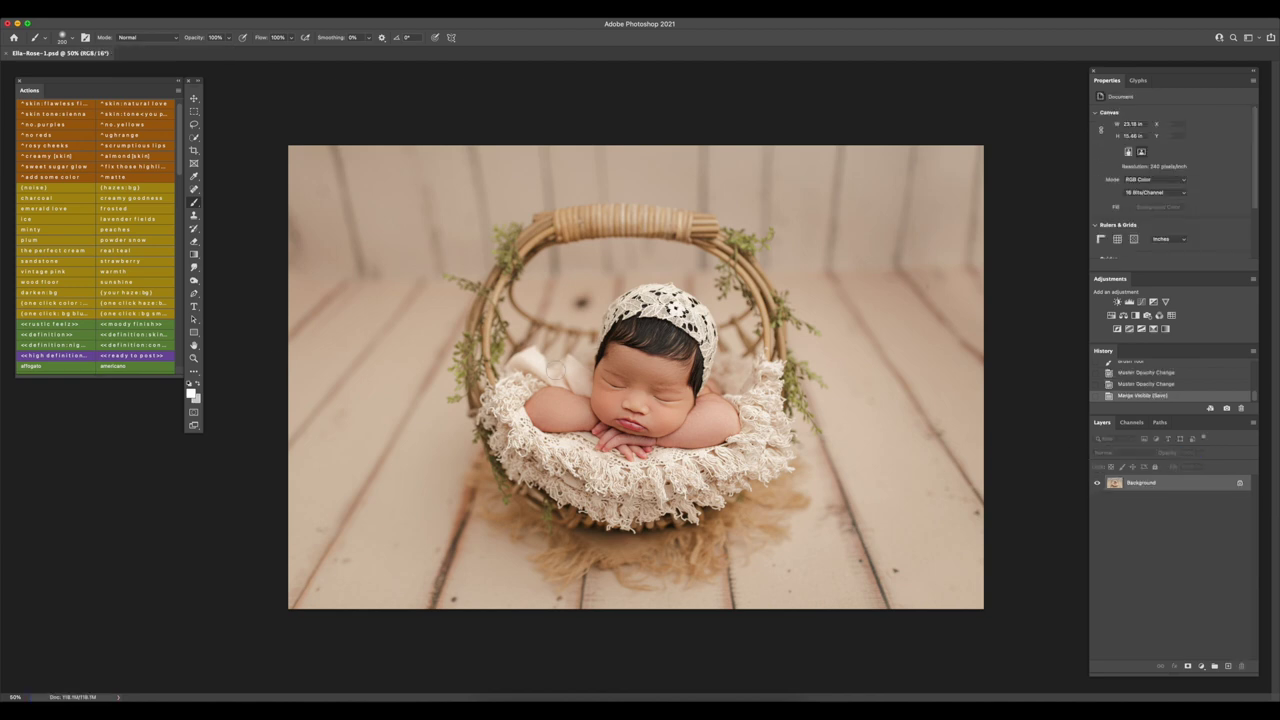
# Run the skin tone you pick action again and sample its fill colour from the baby's face
pyautogui.click(150, 115)
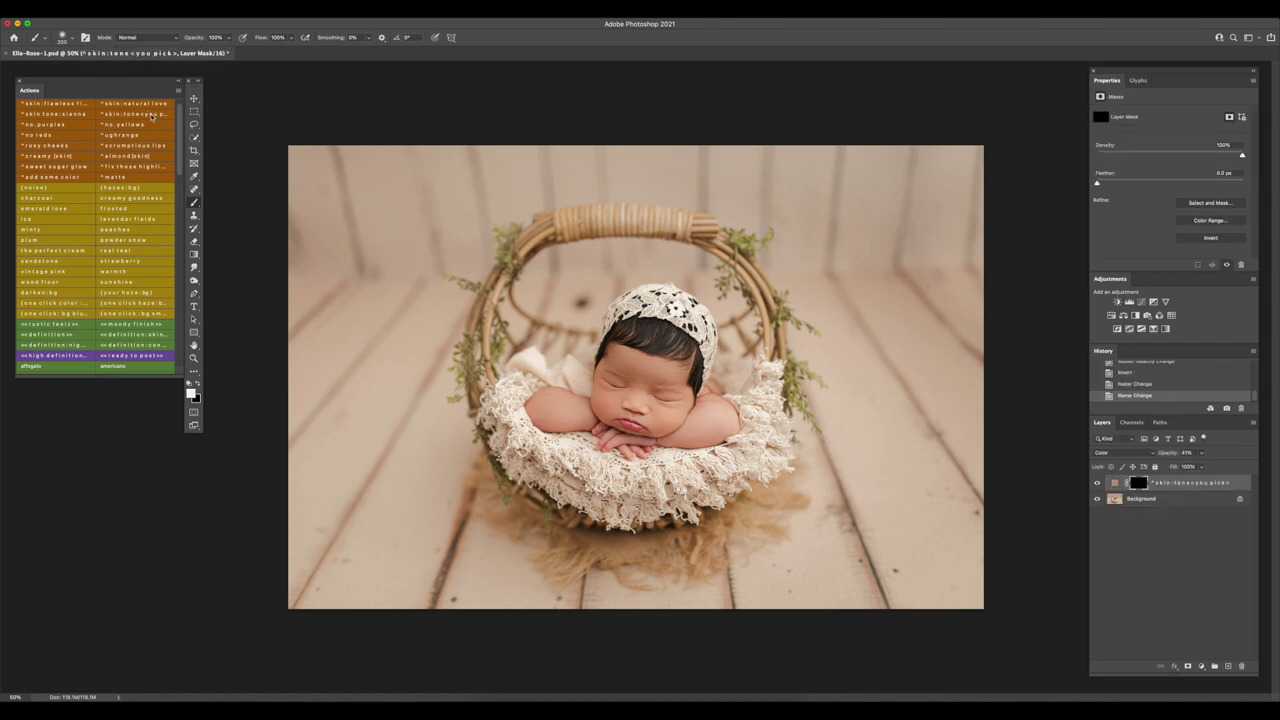
pyautogui.doubleClick(1115, 484)
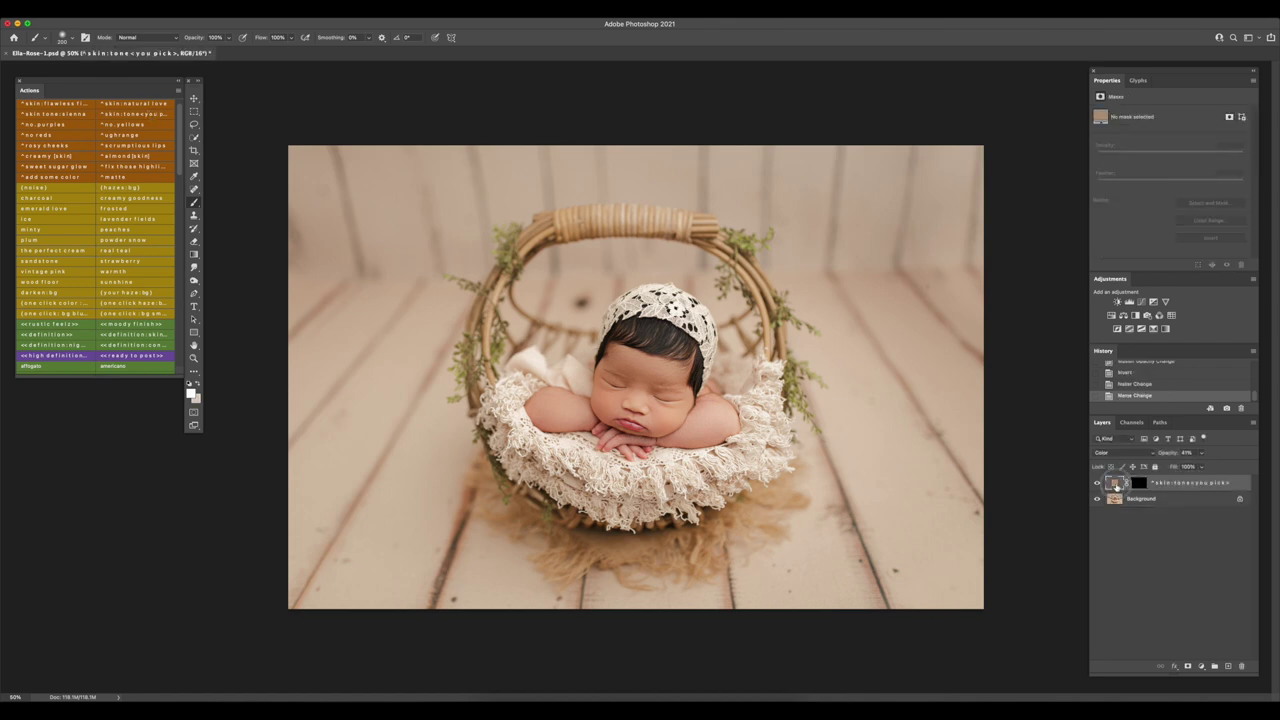
pyautogui.click(649, 388)
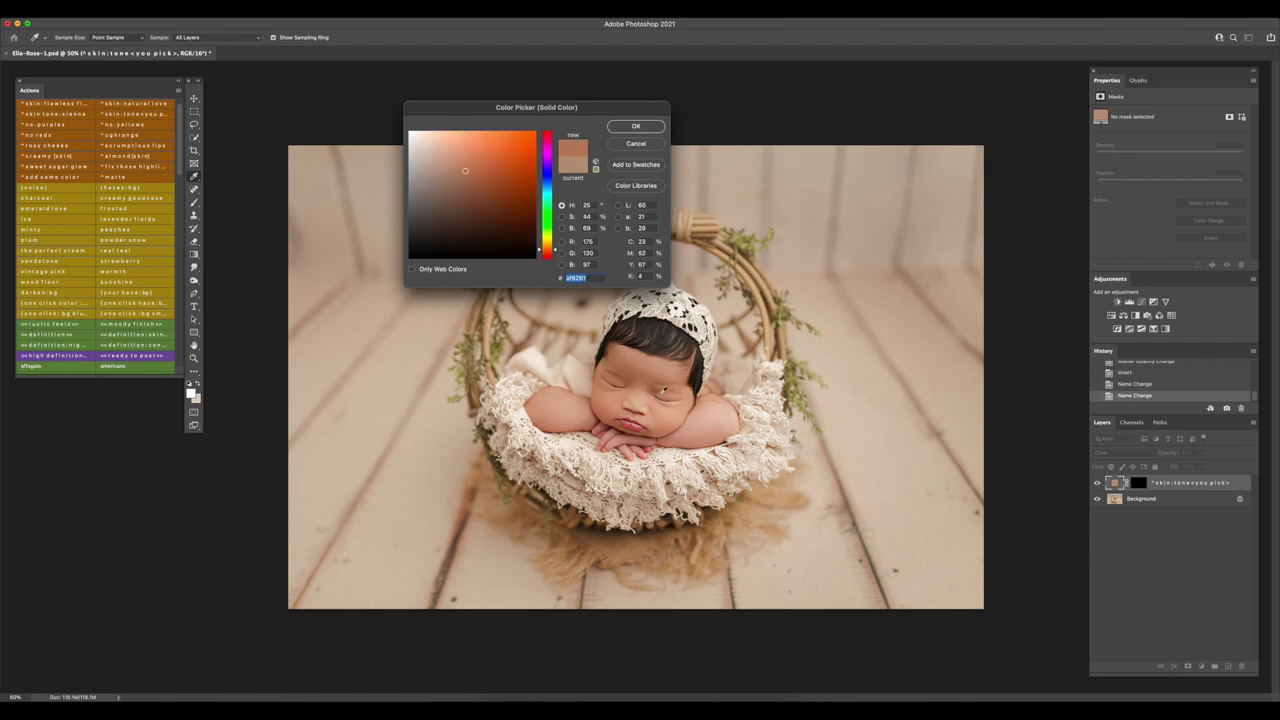
pyautogui.click(631, 126)
pyautogui.click(1138, 483)
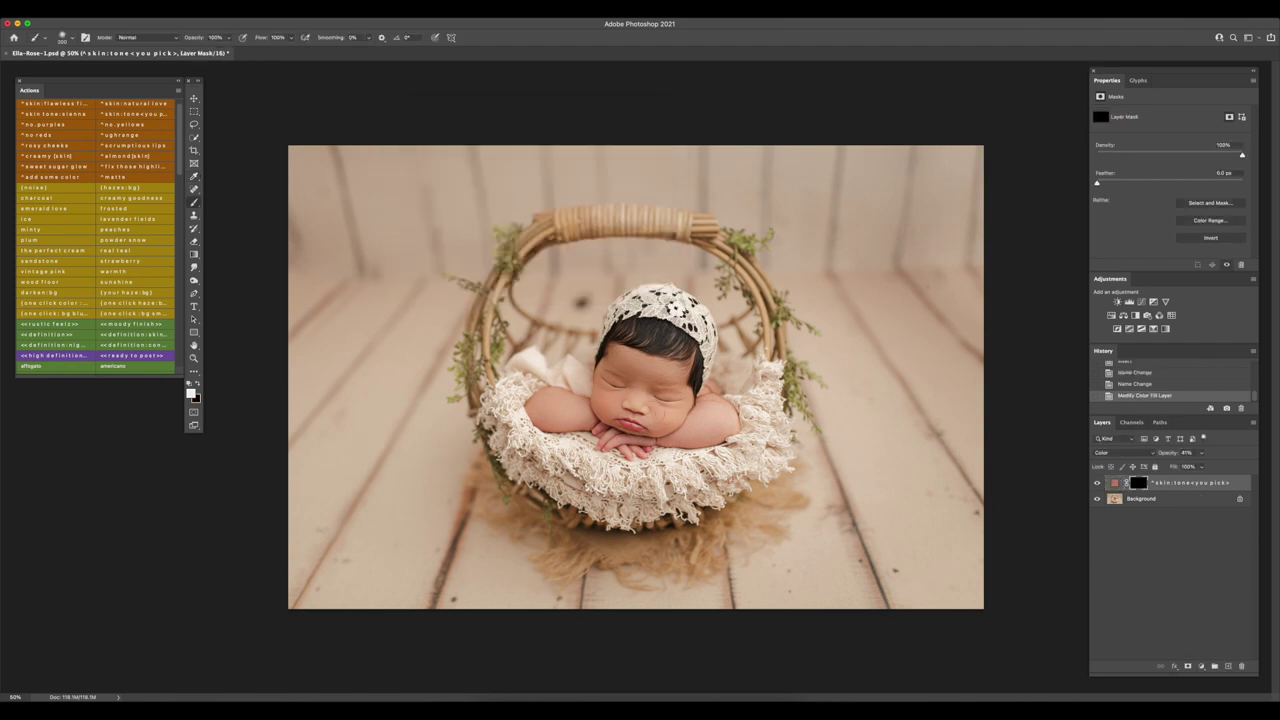
# Paint white on the new skin tone mask over the baby's face and shoulder, and set the layer's opacity to 15%
pyautogui.moveTo(665, 380)
pyautogui.mouseDown()
pyautogui.moveTo(685, 362)
pyautogui.moveTo(645, 348)
pyautogui.mouseUp()
pyautogui.click(699, 420)
pyautogui.moveTo(690, 428)
pyautogui.mouseDown()
pyautogui.moveTo(679, 433)
pyautogui.moveTo(730, 421)
pyautogui.moveTo(697, 430)
pyautogui.mouseUp()
pyautogui.press('[')
pyautogui.press('[')
pyautogui.press('[')
pyautogui.click(1186, 452)
pyautogui.write('30')
pyautogui.press('Return')
pyautogui.write('15')
# Change the skin tone layer's fill colour to a more saturated orange
pyautogui.doubleClick(1114, 482)
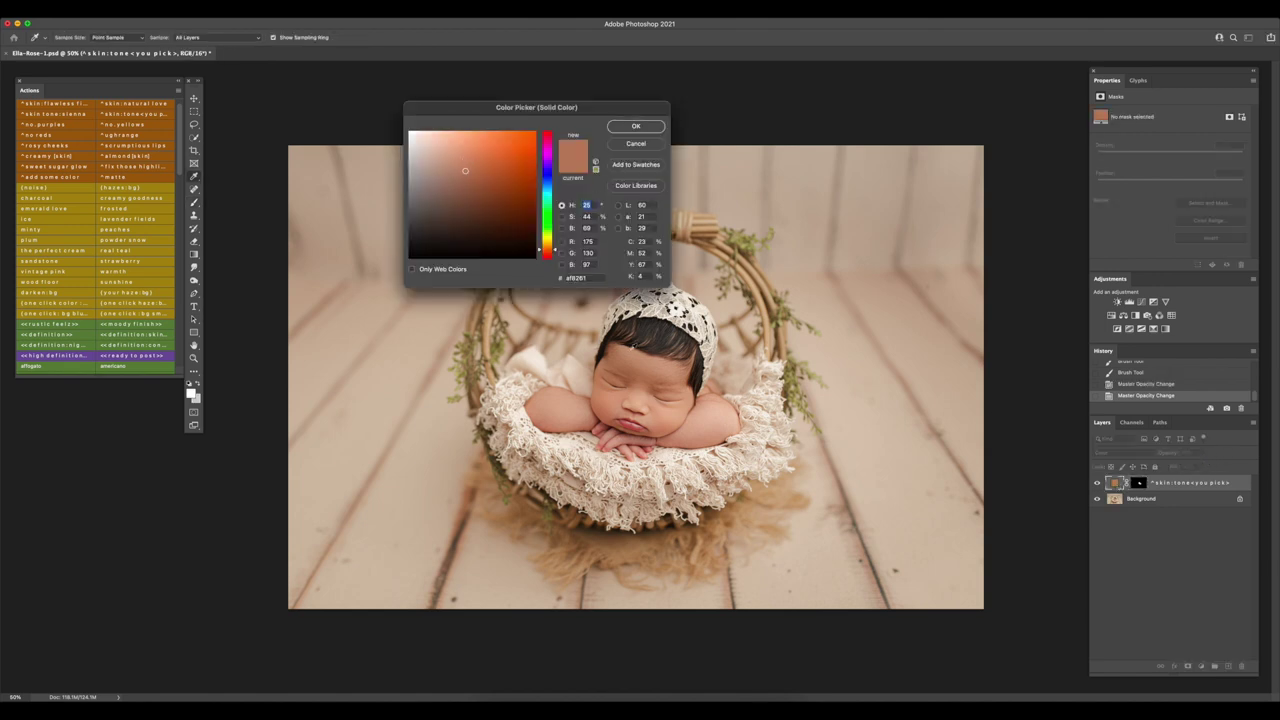
pyautogui.moveTo(465, 170)
pyautogui.mouseDown()
pyautogui.moveTo(467, 149)
pyautogui.moveTo(501, 127)
pyautogui.moveTo(501, 161)
pyautogui.moveTo(470, 156)
pyautogui.moveTo(495, 154)
pyautogui.mouseUp()
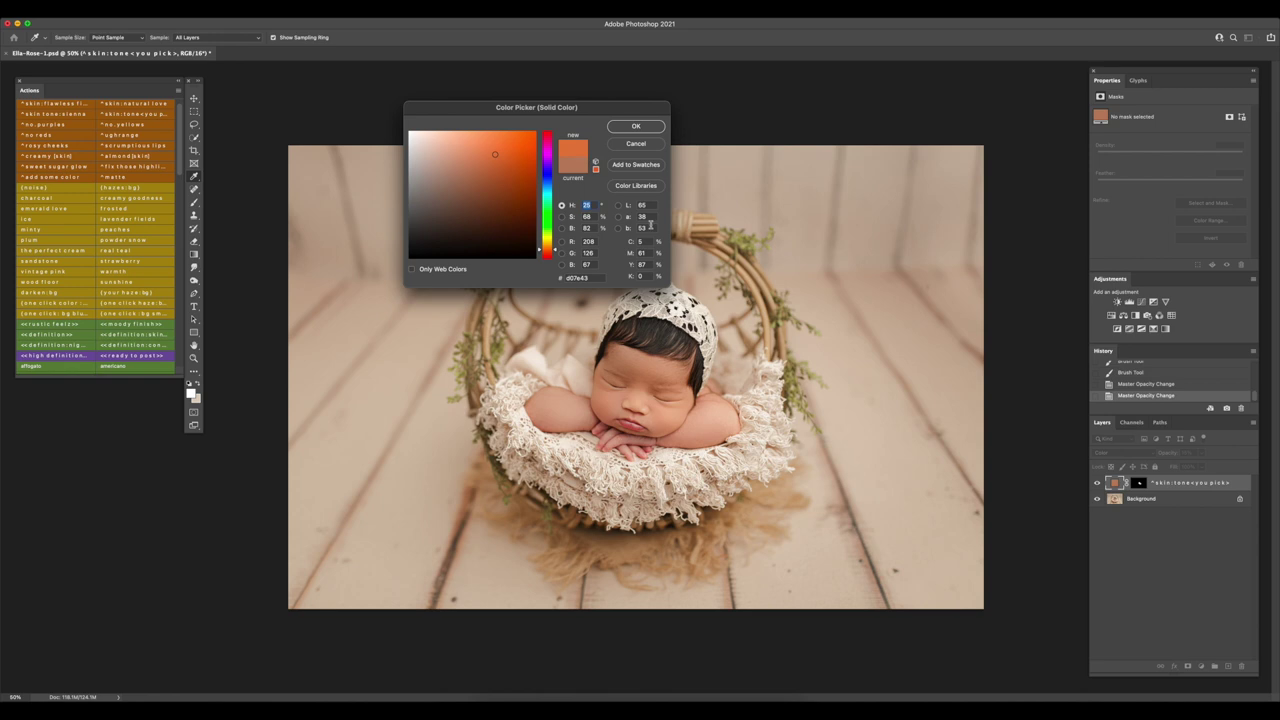
pyautogui.click(481, 155)
pyautogui.moveTo(481, 155); pyautogui.dragTo(491, 157)
pyautogui.click(588, 277)
pyautogui.click(634, 127)
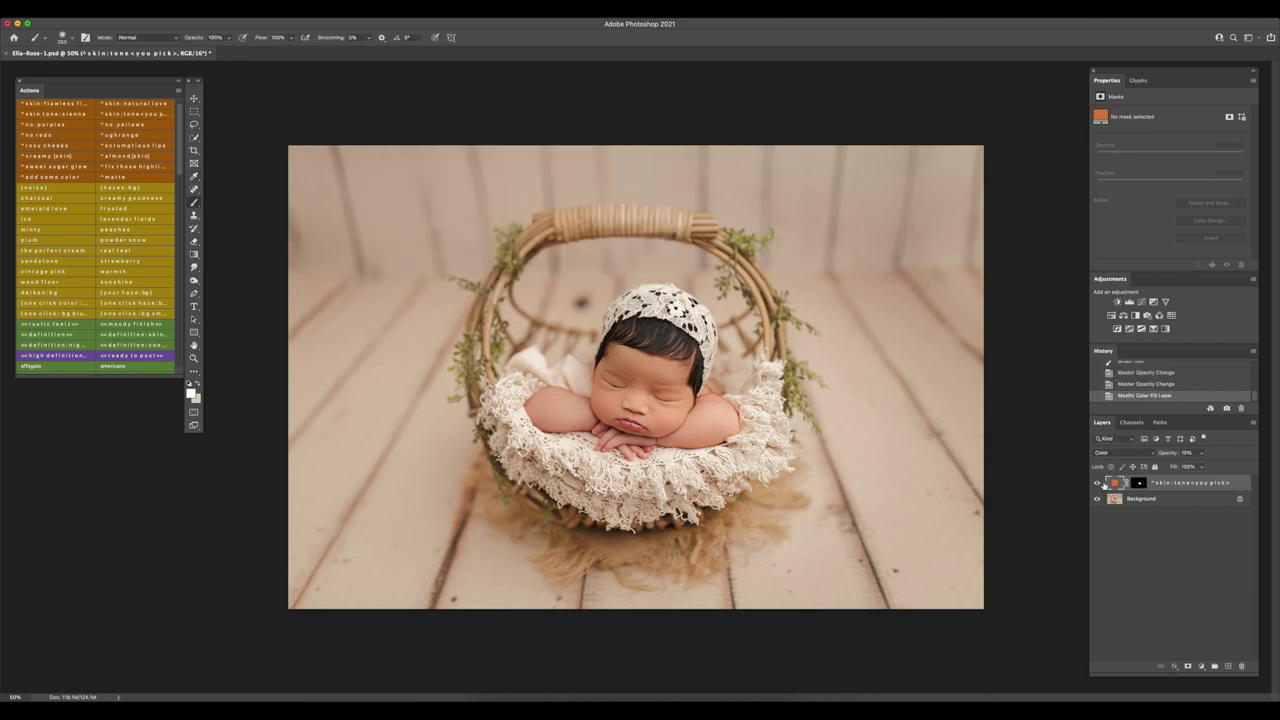
# Paint white on the skin tone mask over both of the baby's arms and reduce the layer's opacity to 5%
pyautogui.click(1137, 484)
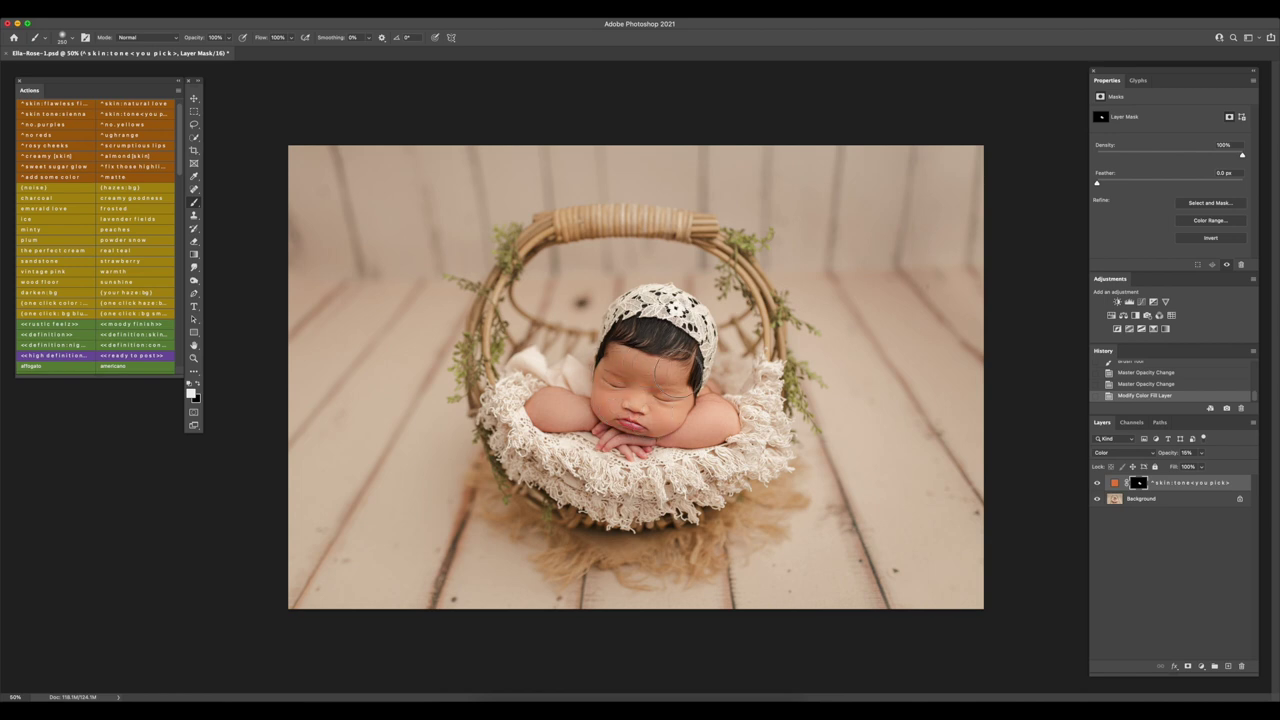
pyautogui.click(713, 428)
pyautogui.click(555, 395)
pyautogui.click(1190, 452)
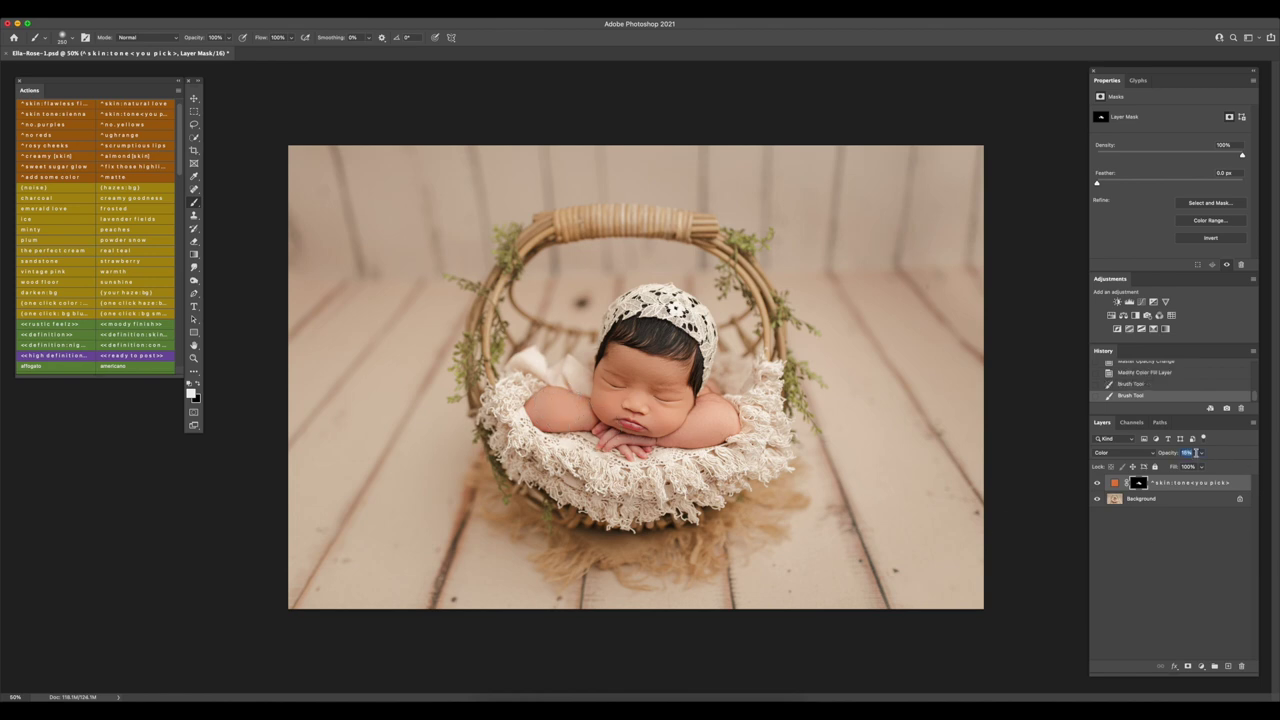
pyautogui.write('8')
pyautogui.press('Return')
# Compare the baby's skin with and without the skin tone layer, both close up and across the whole photo
pyautogui.click(1097, 484)
pyautogui.click(1097, 484)
pyautogui.press('super+1')
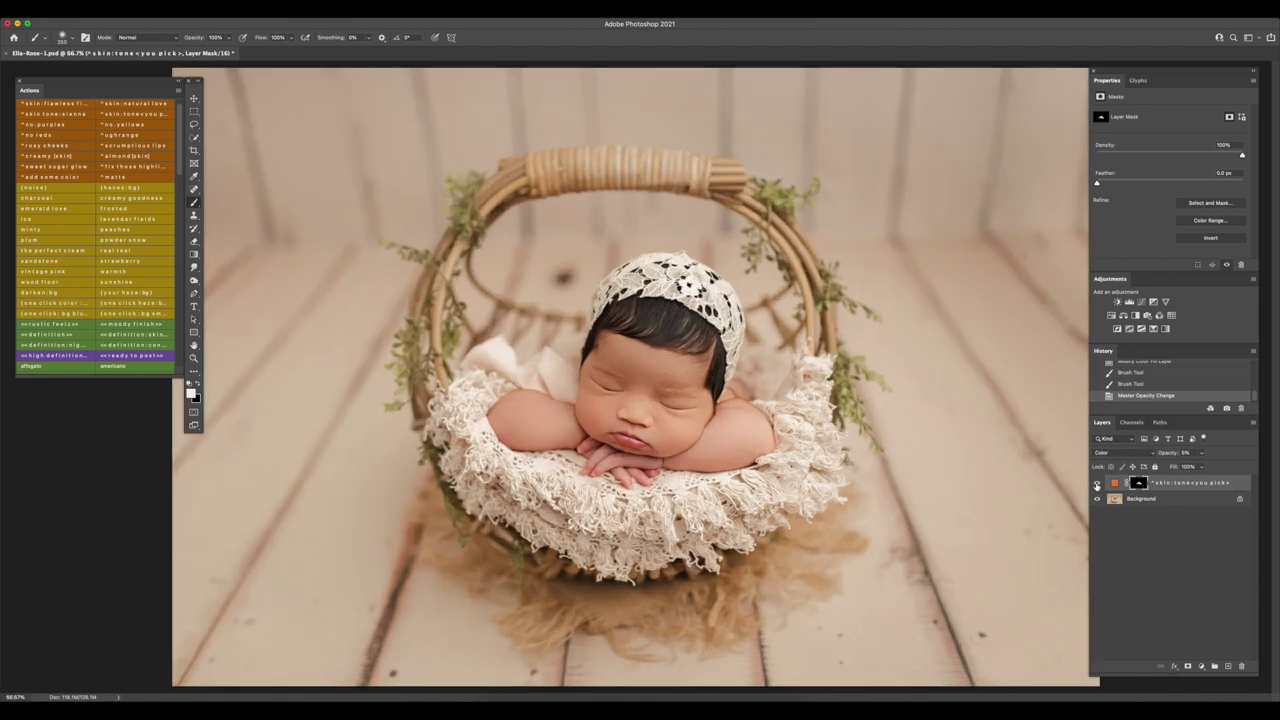
pyautogui.click(1097, 484)
pyautogui.click(1097, 484)
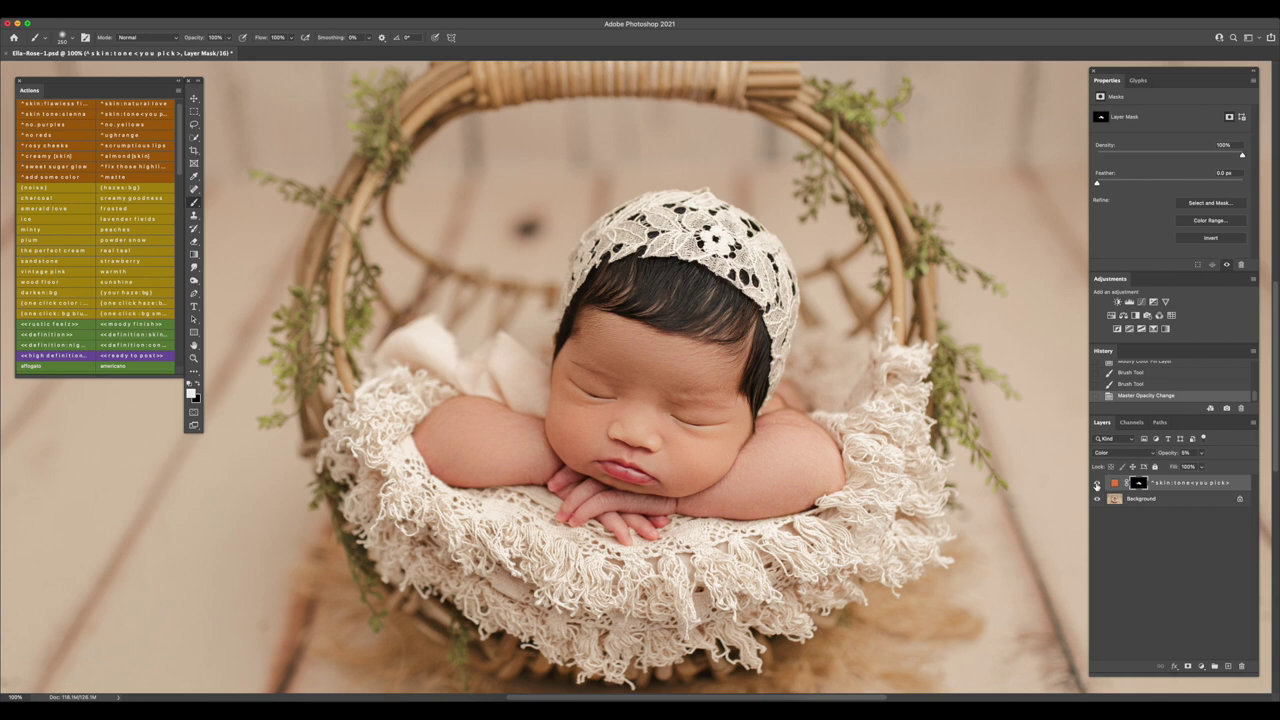
pyautogui.click(1097, 484)
pyautogui.click(1097, 484)
pyautogui.press('super+minus')
pyautogui.press('super+minus')
pyautogui.press('super+minus')
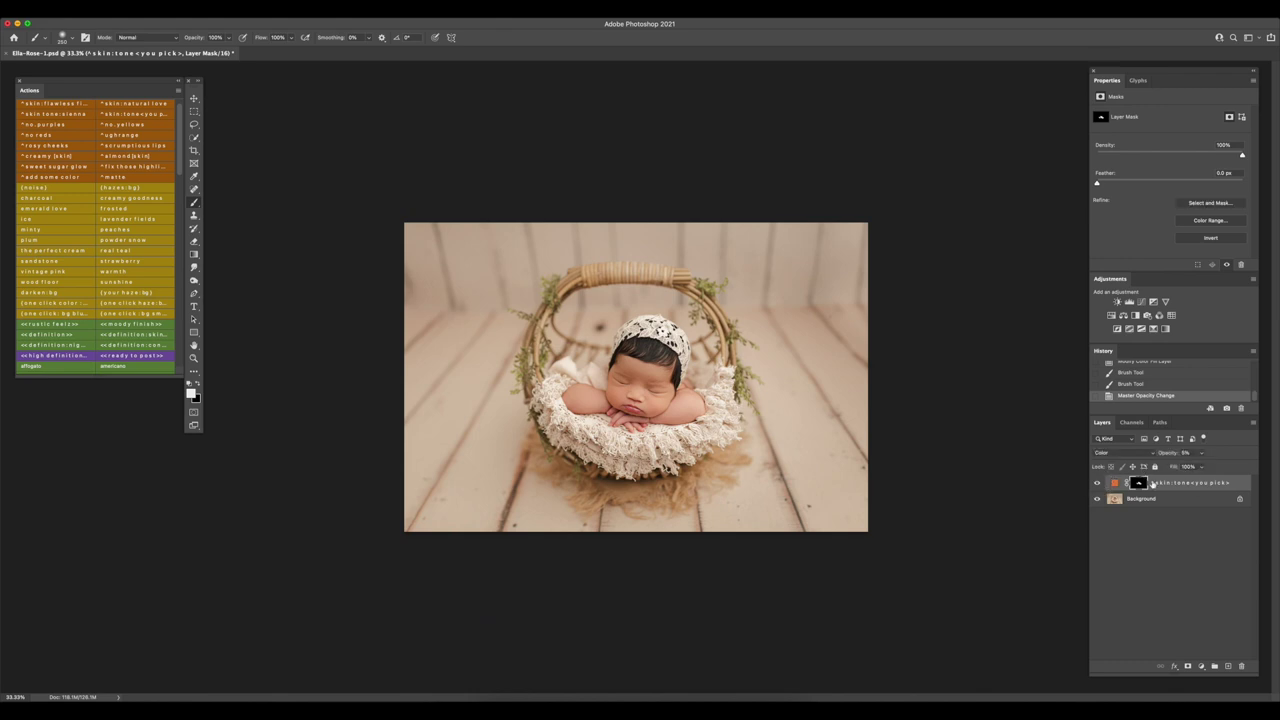
# Set the skin tone layer's opacity to 4%, check its effect, merge the visible layers and save
pyautogui.click(1194, 452)
pyautogui.write('4')
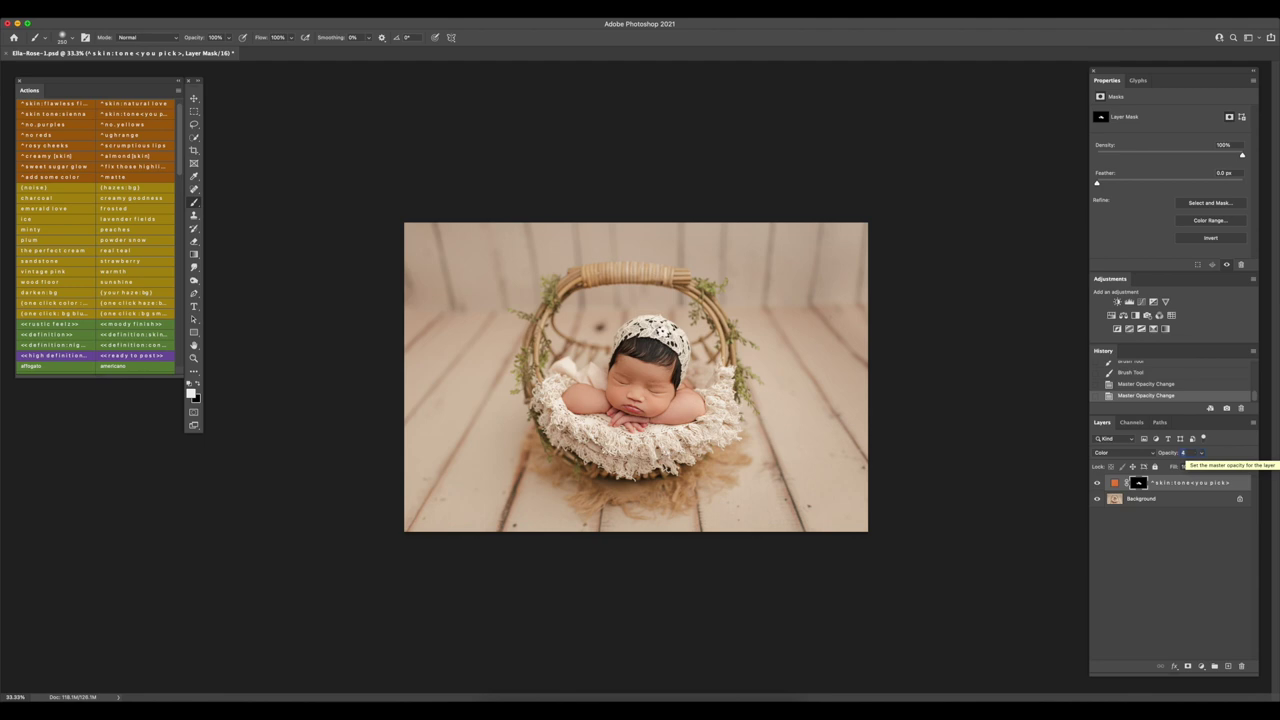
pyautogui.click(1097, 483)
pyautogui.click(1097, 483)
pyautogui.press('super+shift+e')
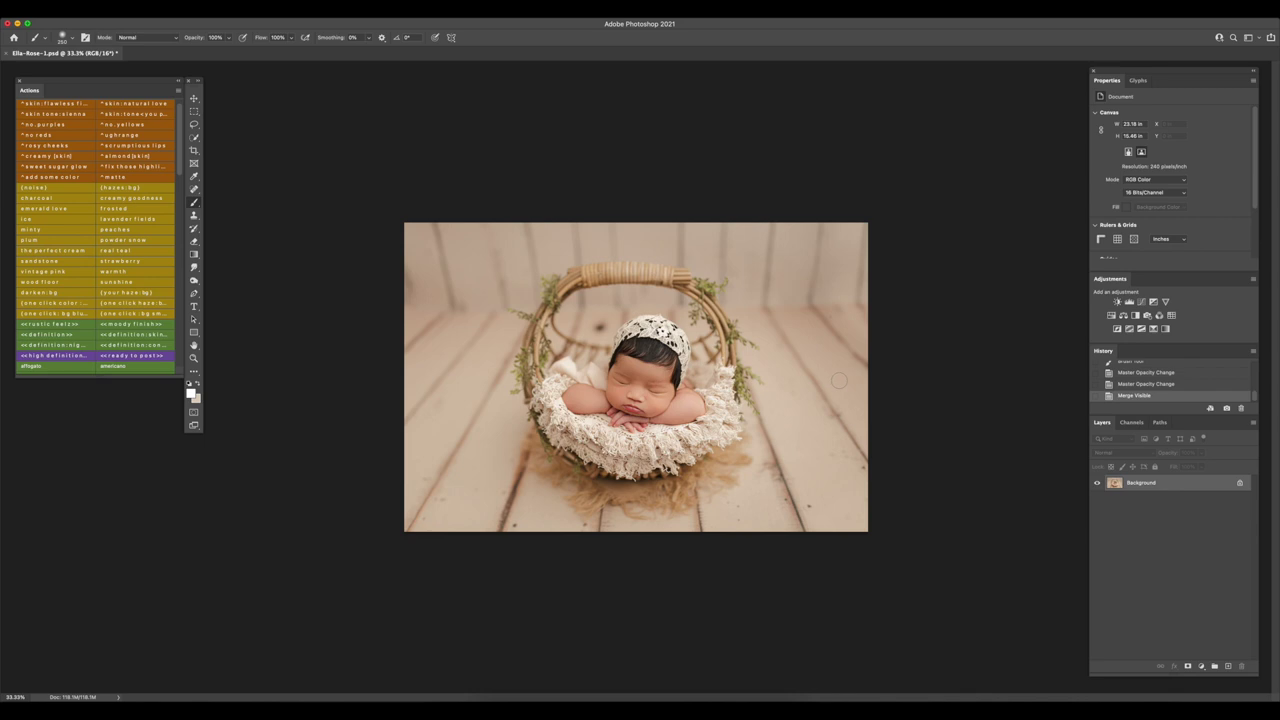
pyautogui.press('super+equal')
pyautogui.press('super+s')
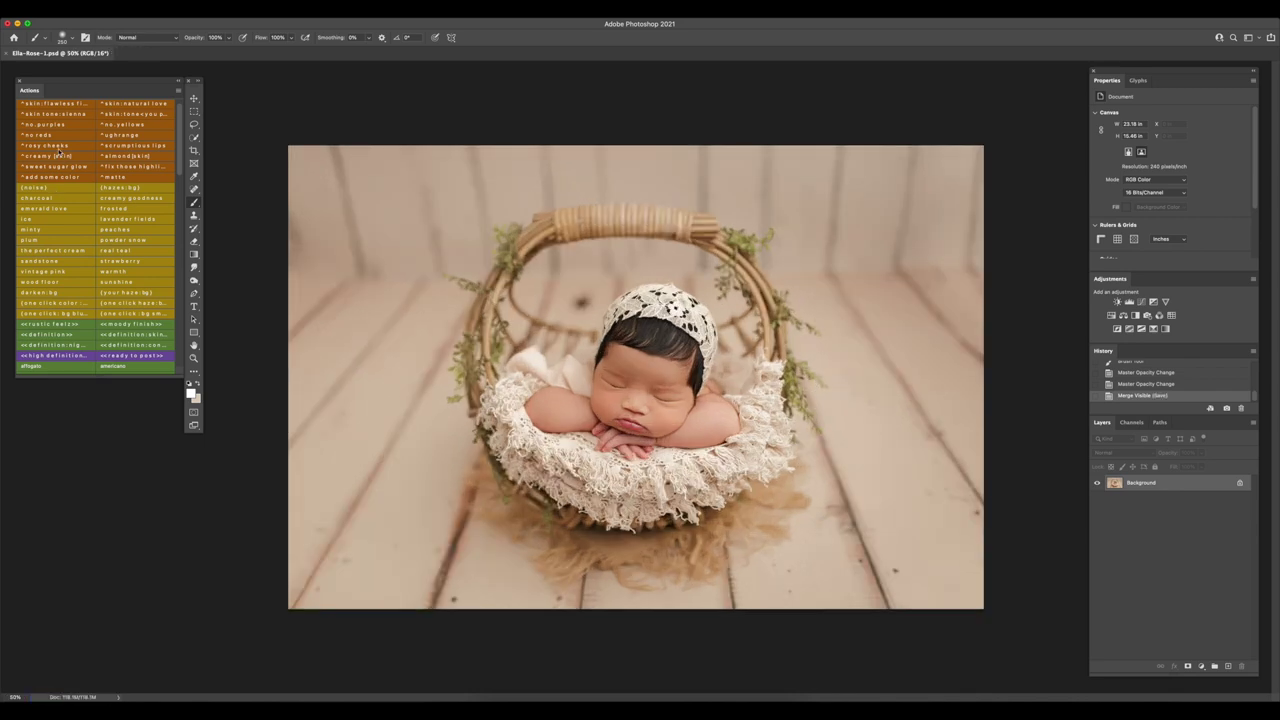
# Run the rosy cheeks action, paint white on its mask over the baby's cheeks and open the layer's opacity for editing
pyautogui.scroll(1, 65, 158)
pyautogui.click(65, 157)
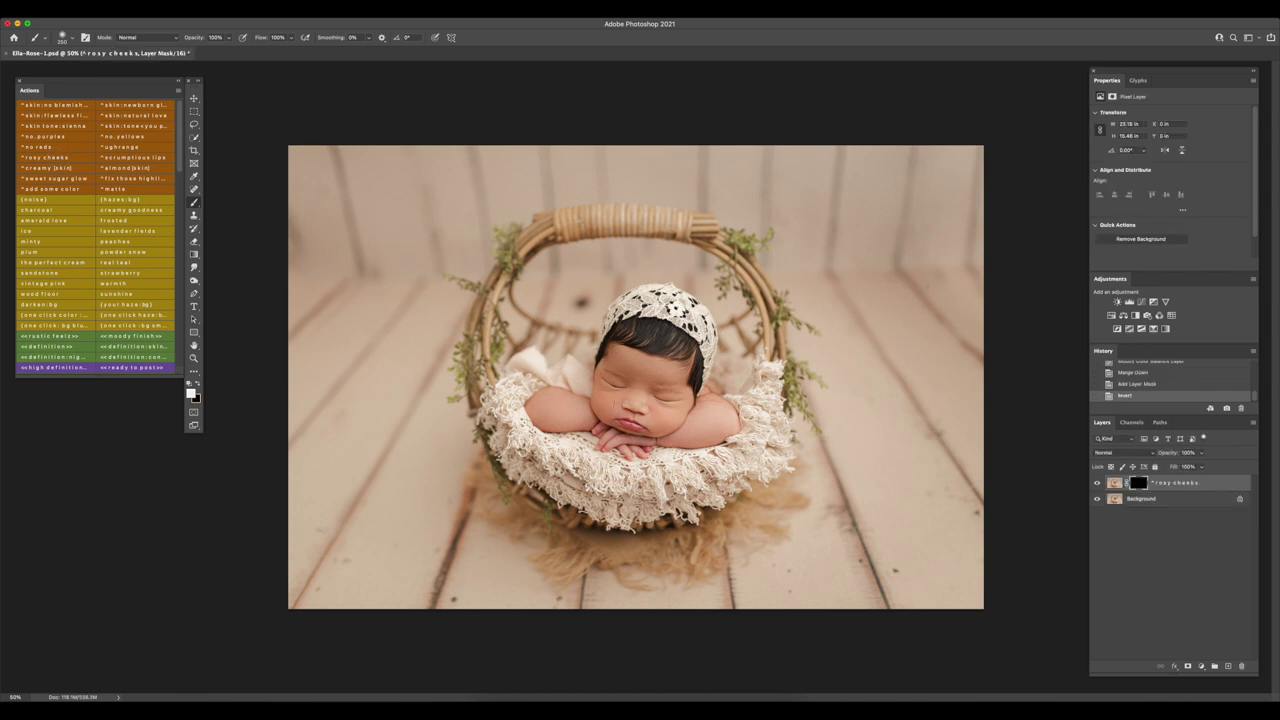
pyautogui.click(668, 423)
pyautogui.click(1190, 452)
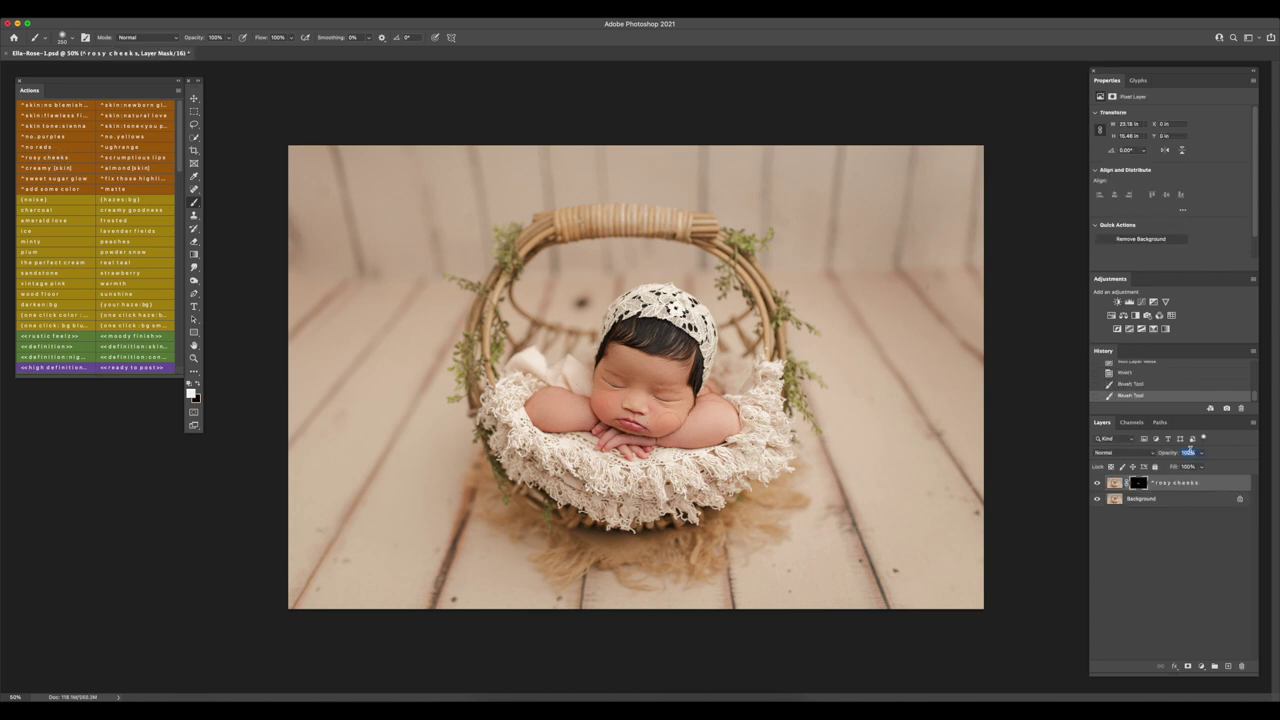
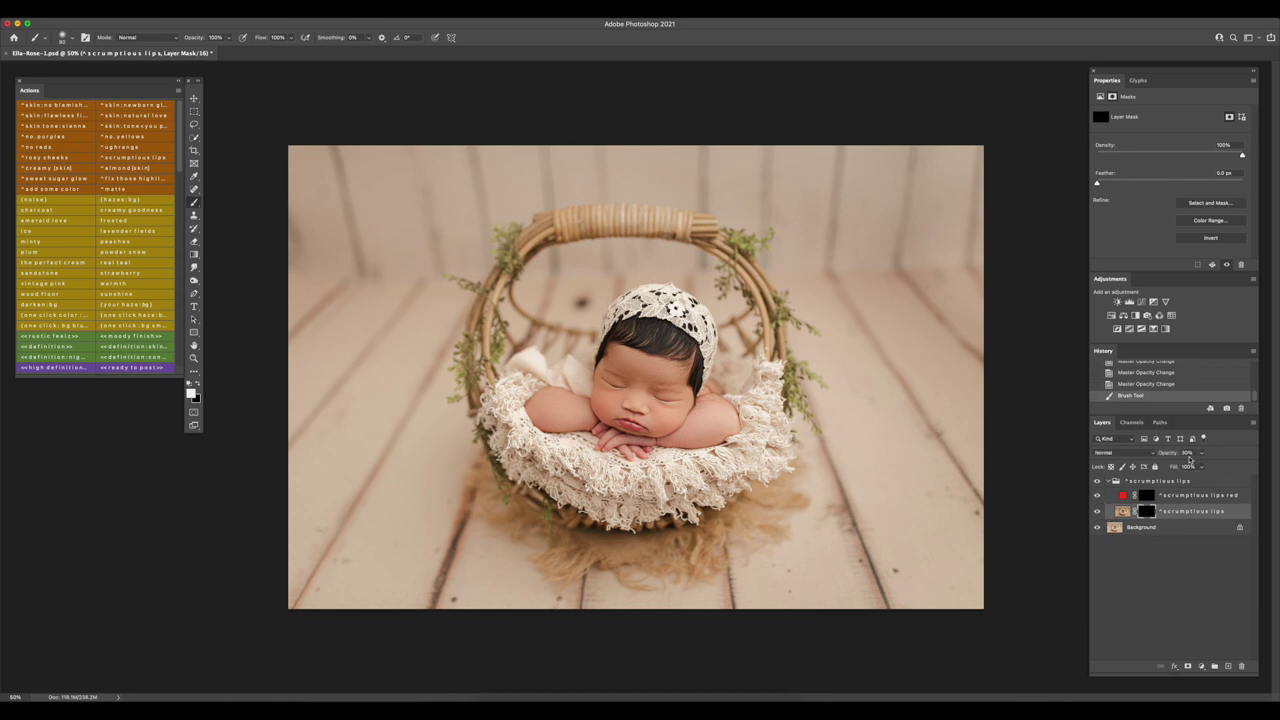
# Adjust the opacity of the scrumptious lips image layer, merge the visible layers and save
pyautogui.moveTo(1201, 453); pyautogui.dragTo(1205, 466)
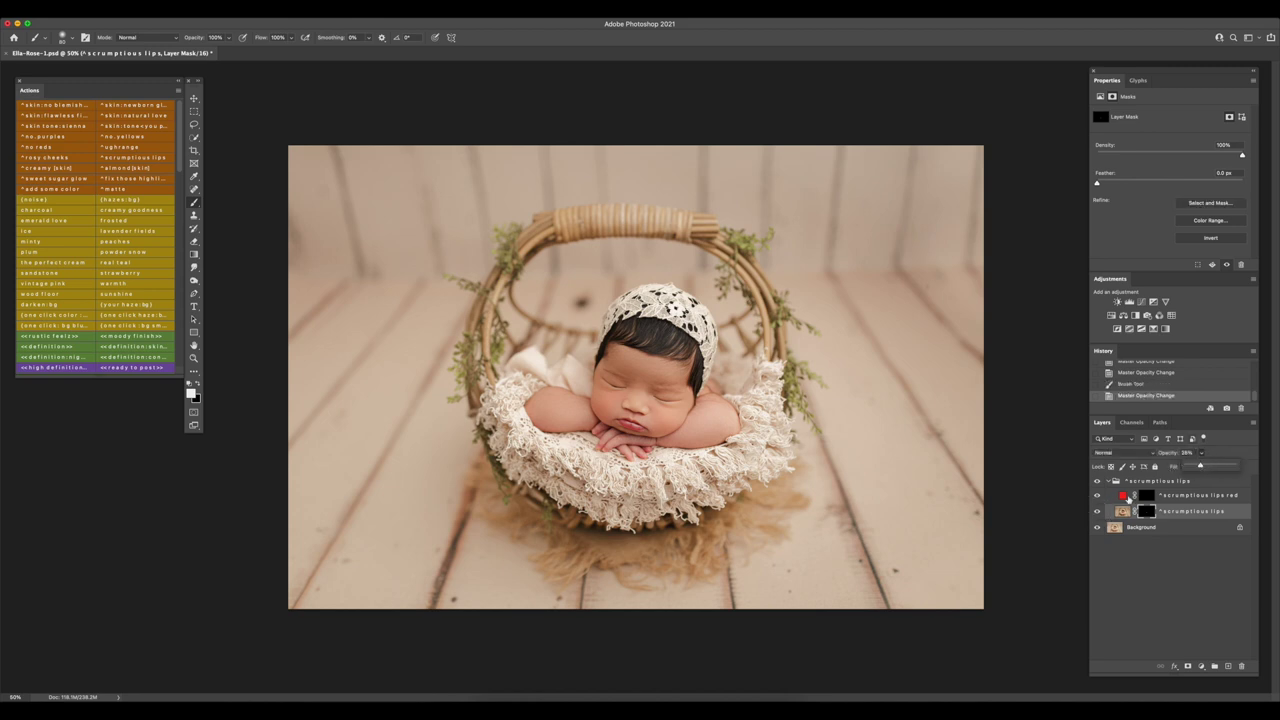
pyautogui.click(1098, 481)
pyautogui.click(1149, 481)
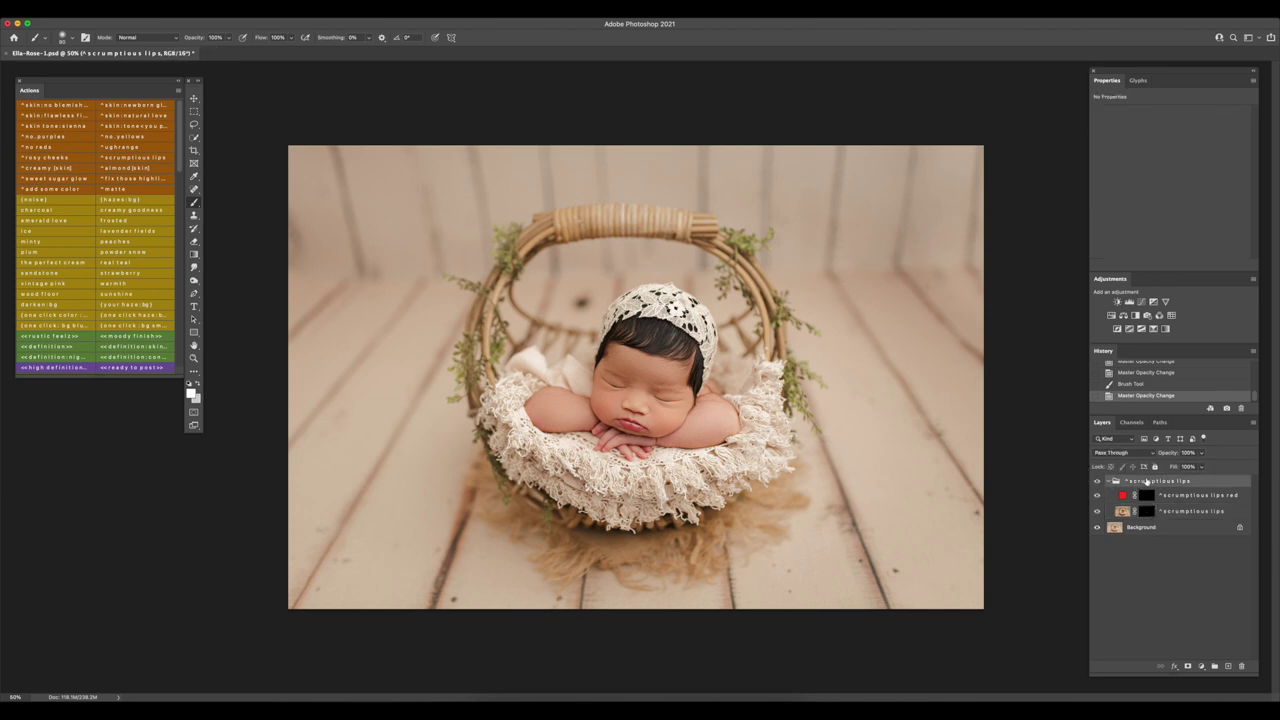
pyautogui.press('super+shift+e')
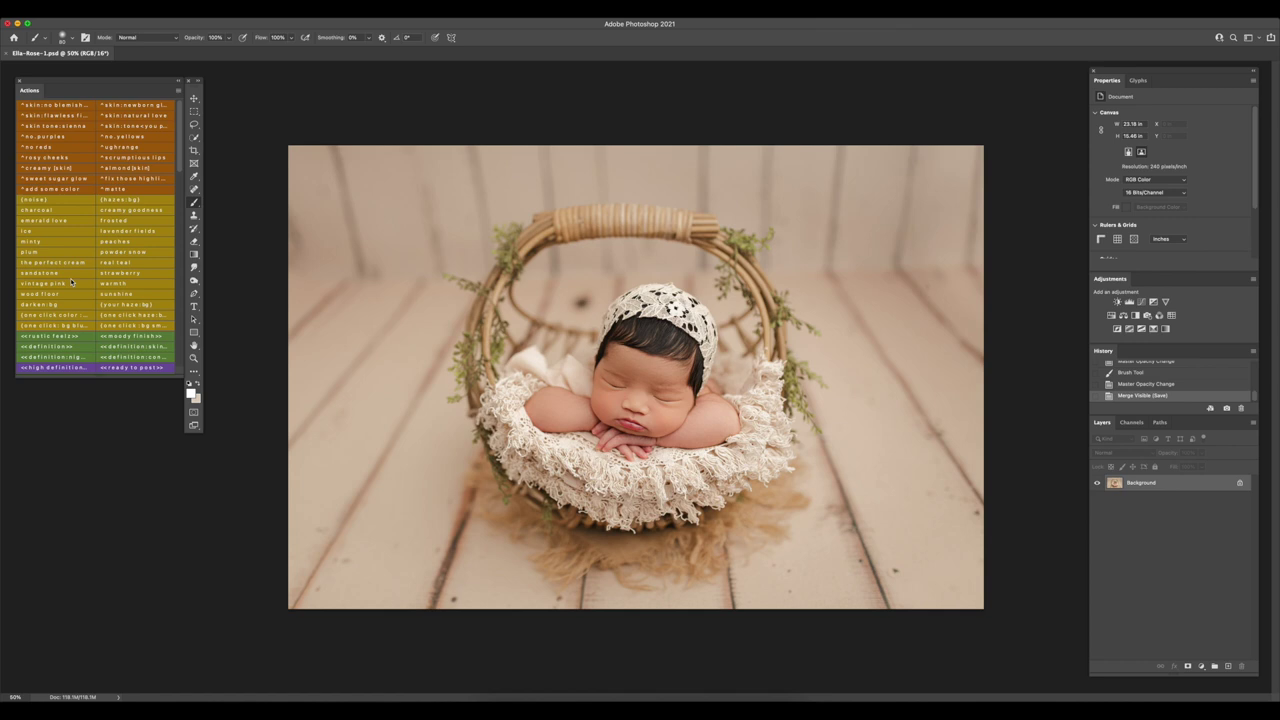
# Try the macrame action at reduced opacity, compare it with the photo and delete its layer
pyautogui.scroll(-5, 70, 278)
pyautogui.scroll(-5, 70, 278)
pyautogui.scroll(-1, 70, 278)
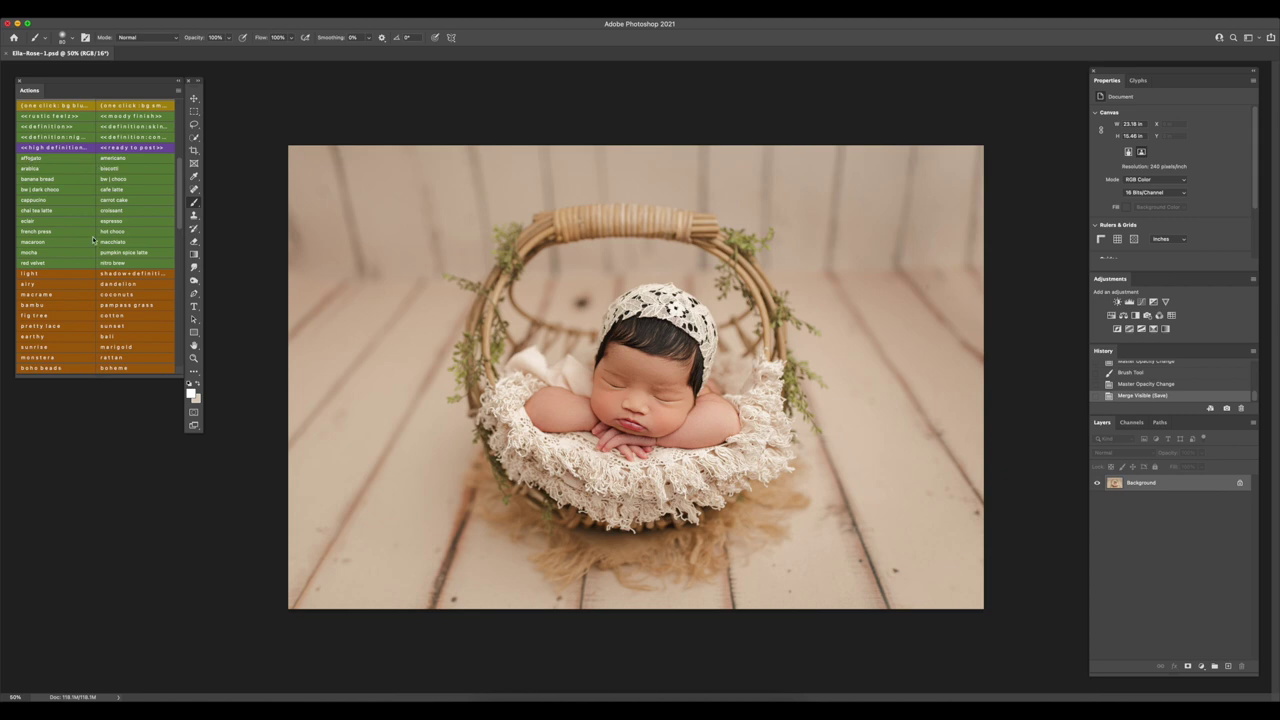
pyautogui.scroll(-2, 98, 247)
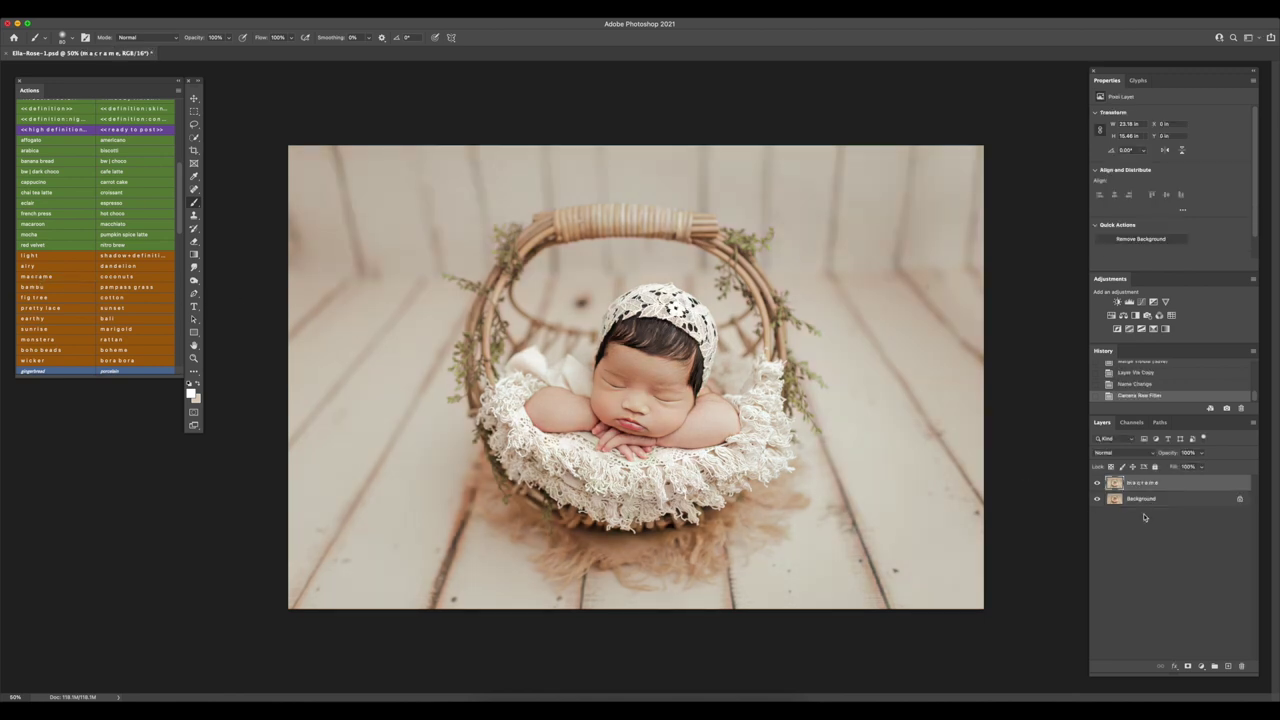
pyautogui.moveTo(1202, 452); pyautogui.dragTo(1179, 465)
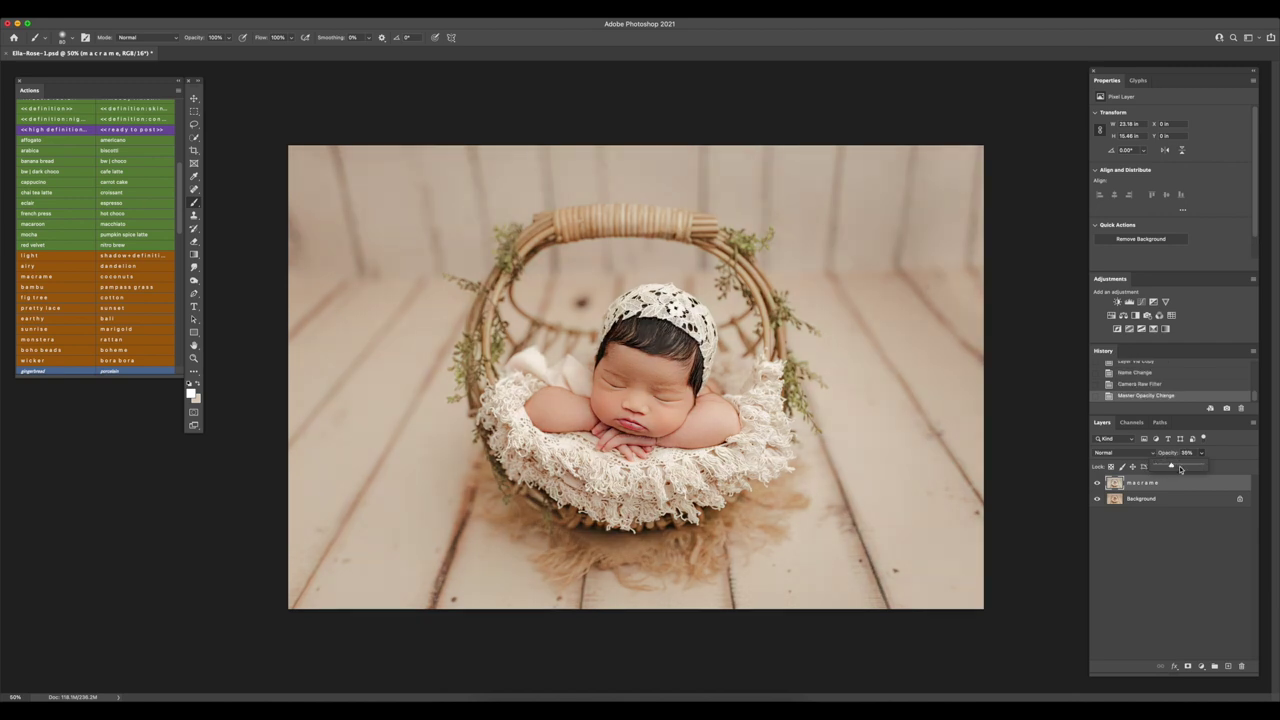
pyautogui.click(1097, 483)
pyautogui.click(1097, 483)
pyautogui.press('Delete')
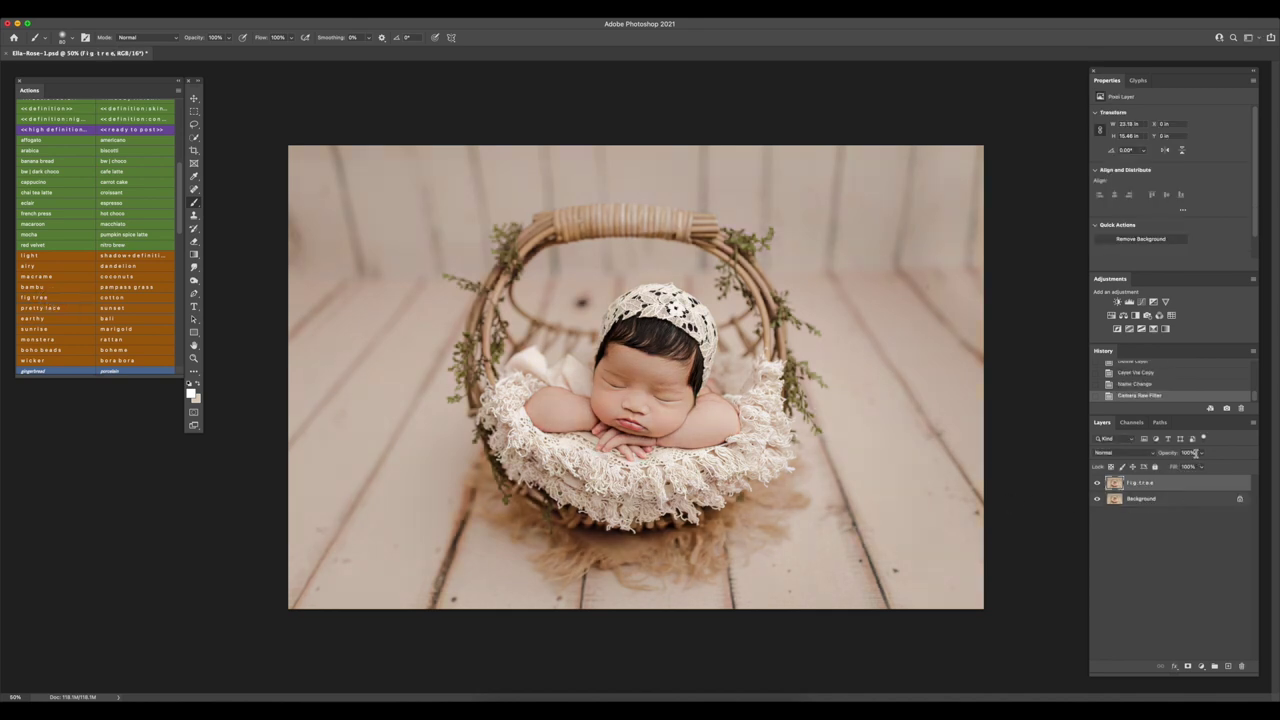
# Try the fig tree action with its layer opacity lowered to 29%, and delete the layer
pyautogui.moveTo(1199, 455); pyautogui.dragTo(1169, 467)
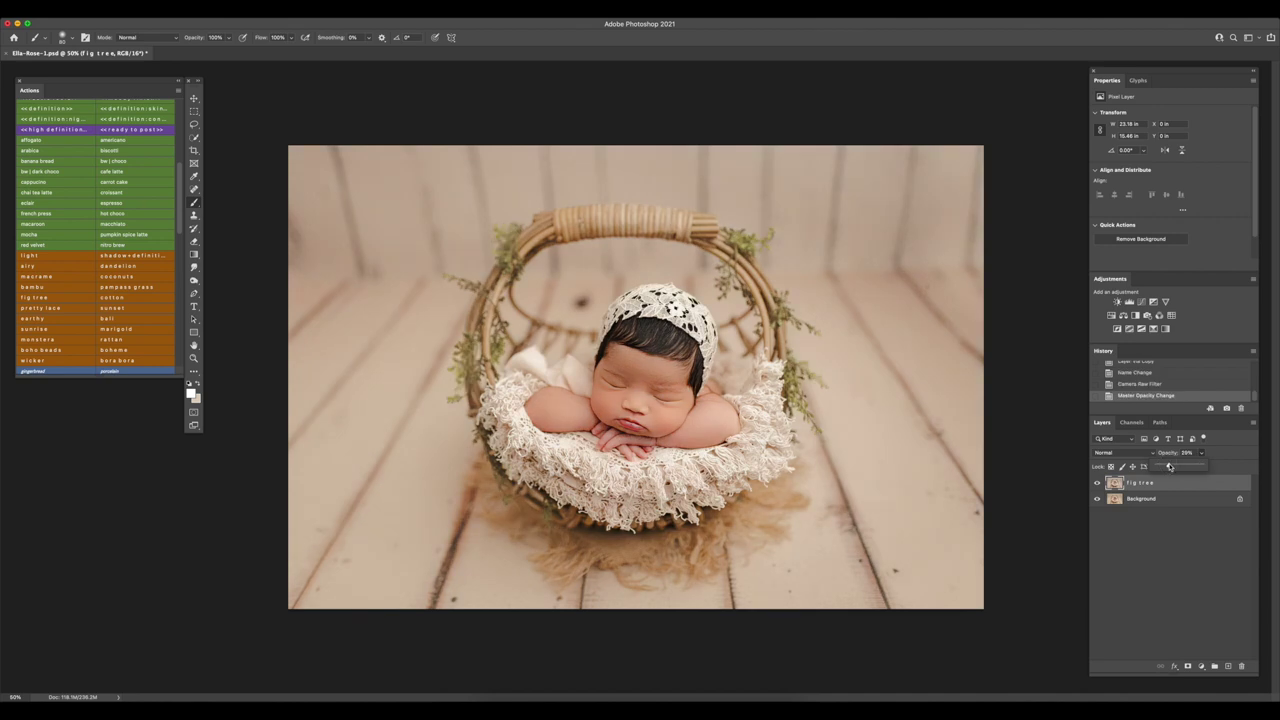
pyautogui.click(1098, 486)
pyautogui.press('BackSpace')
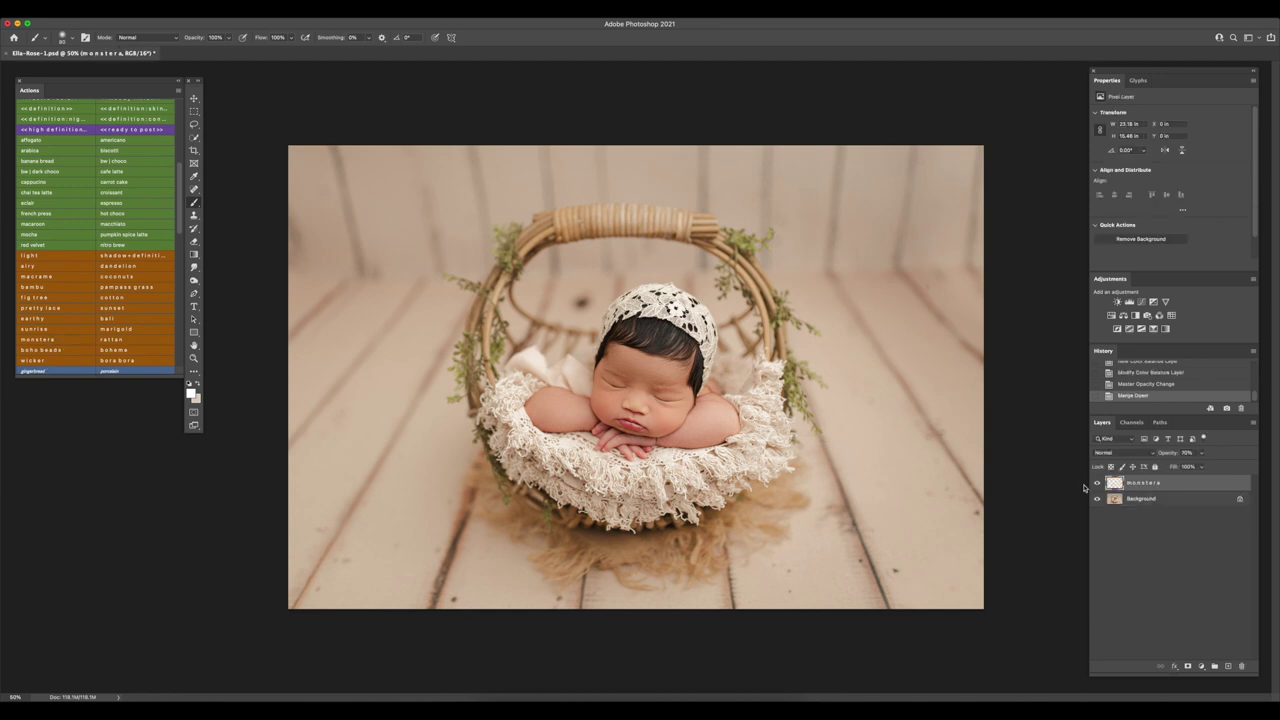
# Delete the monstera layer, then run the bora bora action with its layer opacity set to 30%
pyautogui.press('BackSpace')
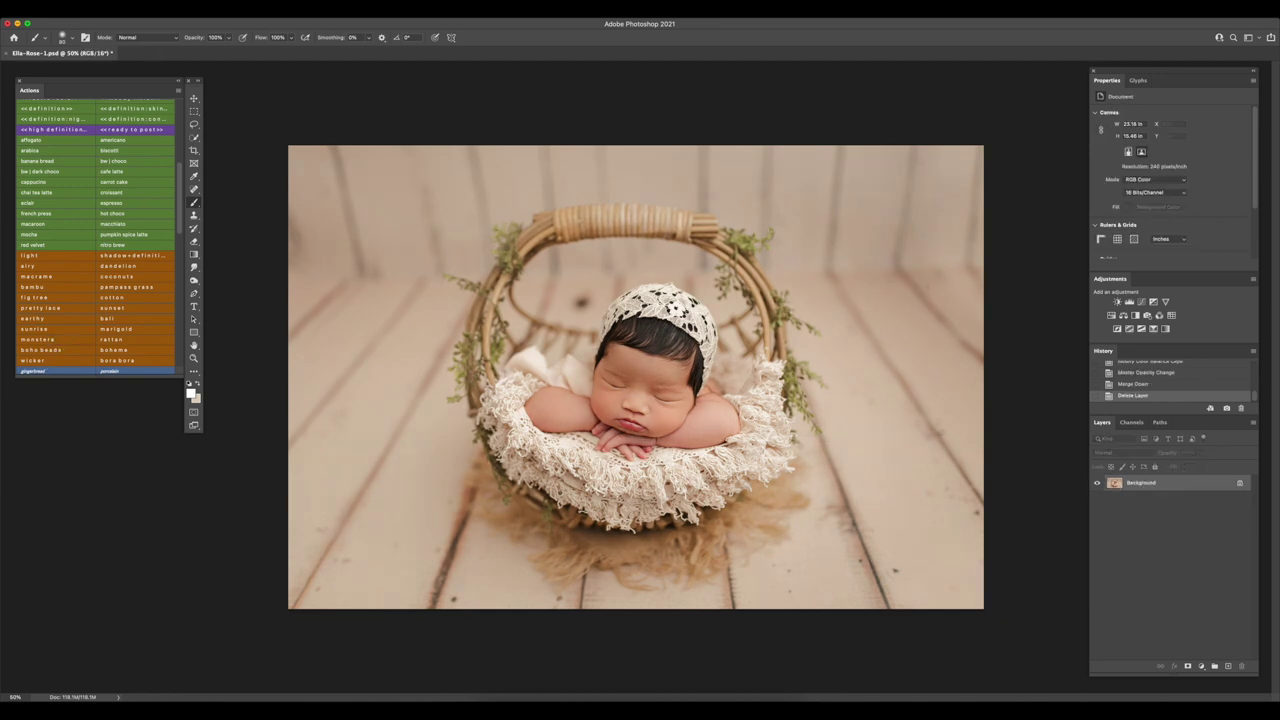
pyautogui.click(121, 363)
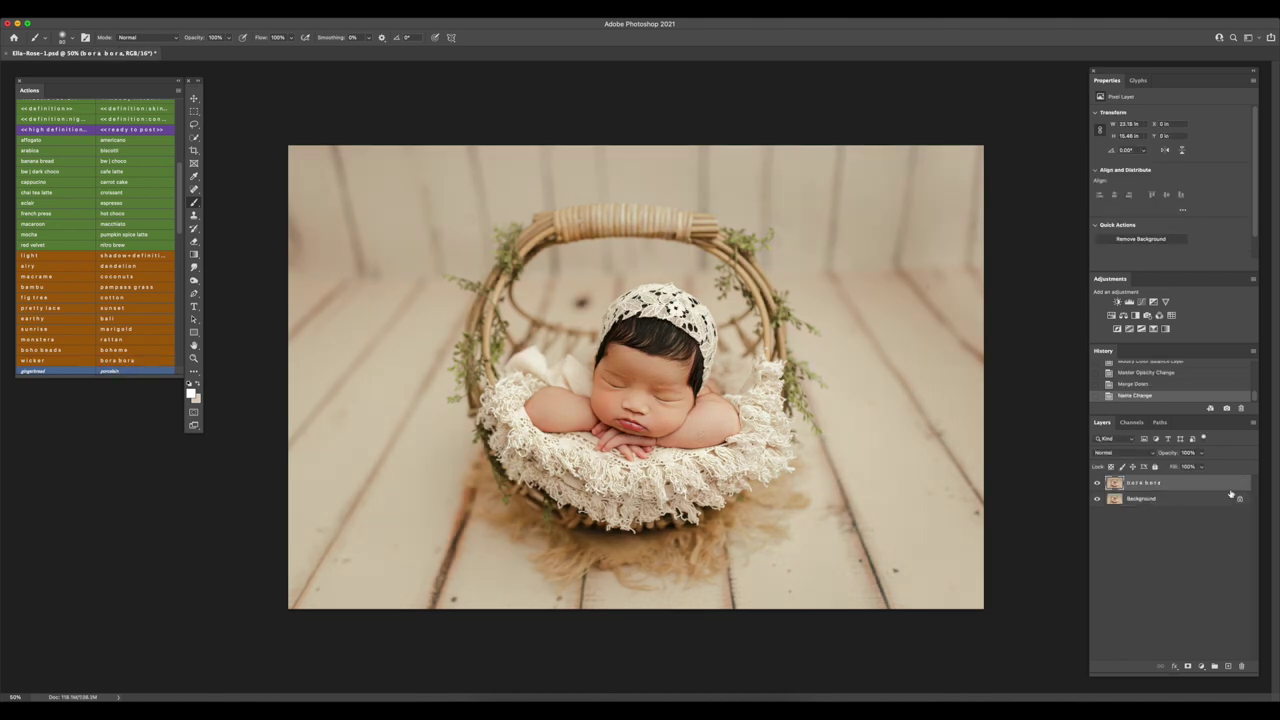
pyautogui.click(1202, 453)
pyautogui.moveTo(1159, 466); pyautogui.dragTo(1177, 467)
pyautogui.click(1099, 484)
pyautogui.write('30')
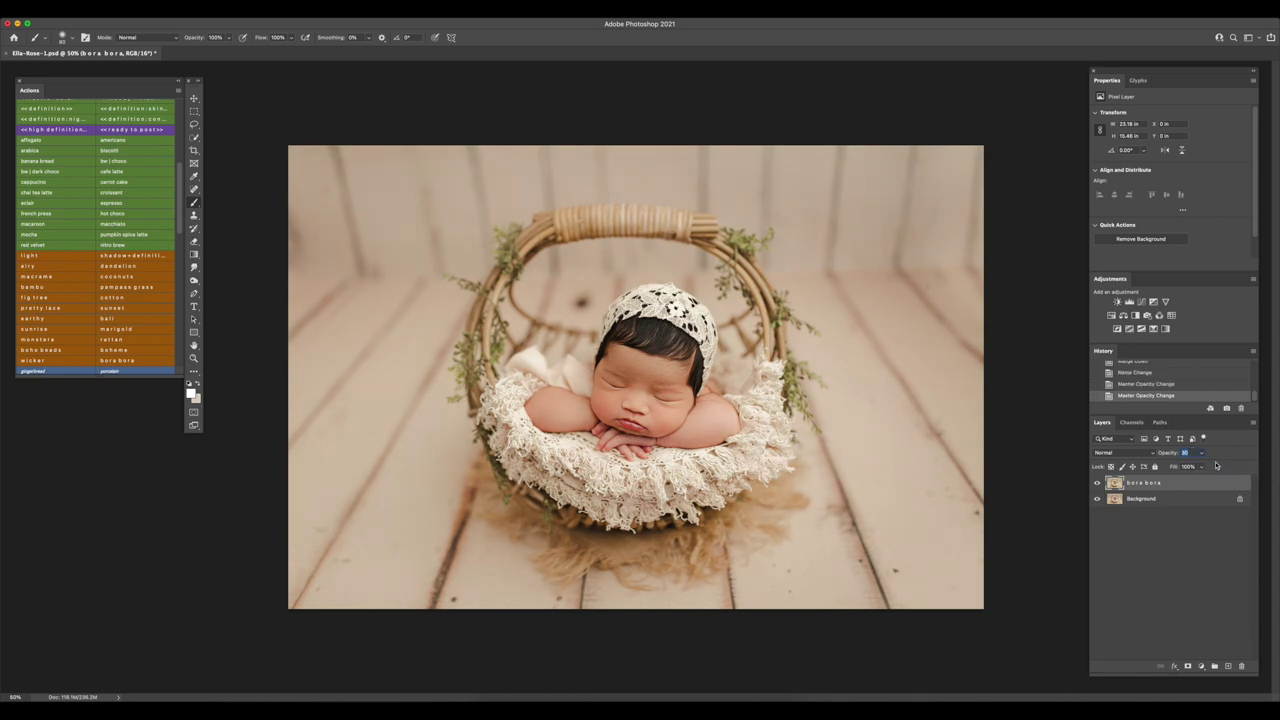
# Compare the photo with and without the bora bora layer, and merge the visible layers
pyautogui.click(1097, 483)
pyautogui.click(1097, 483)
pyautogui.press('super+shift+e')
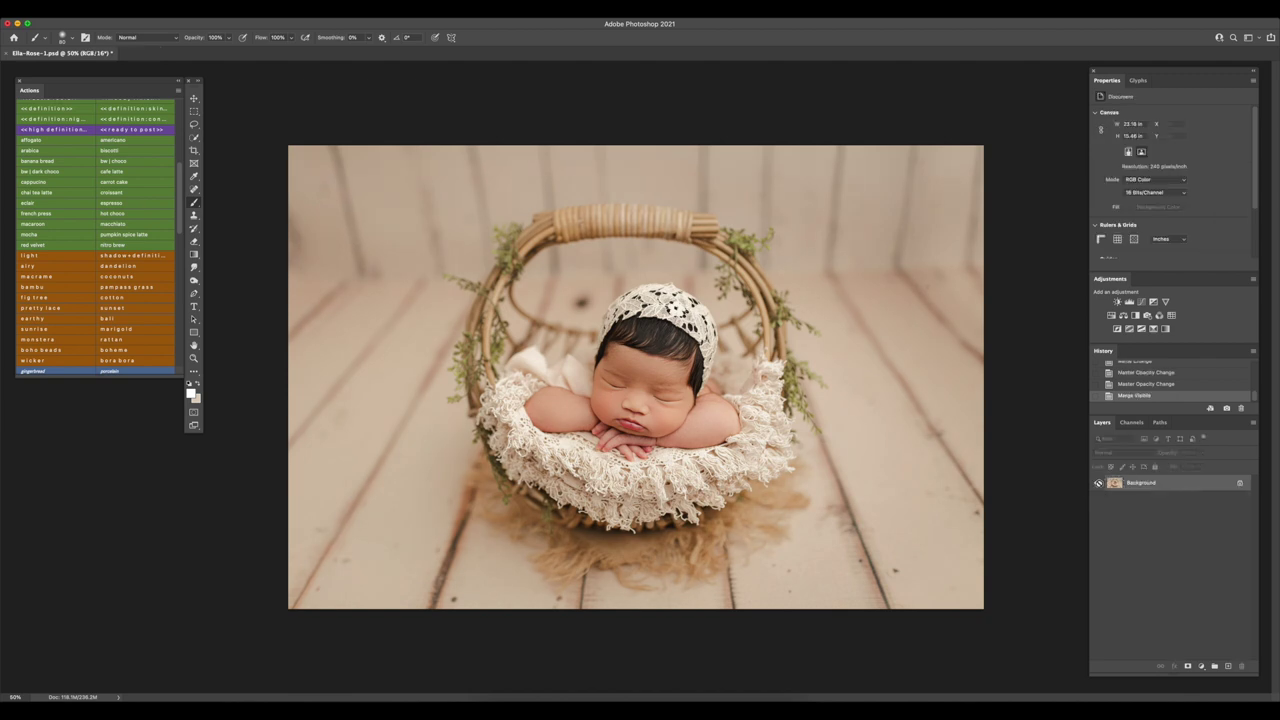
pyautogui.scroll(8, 77, 189)
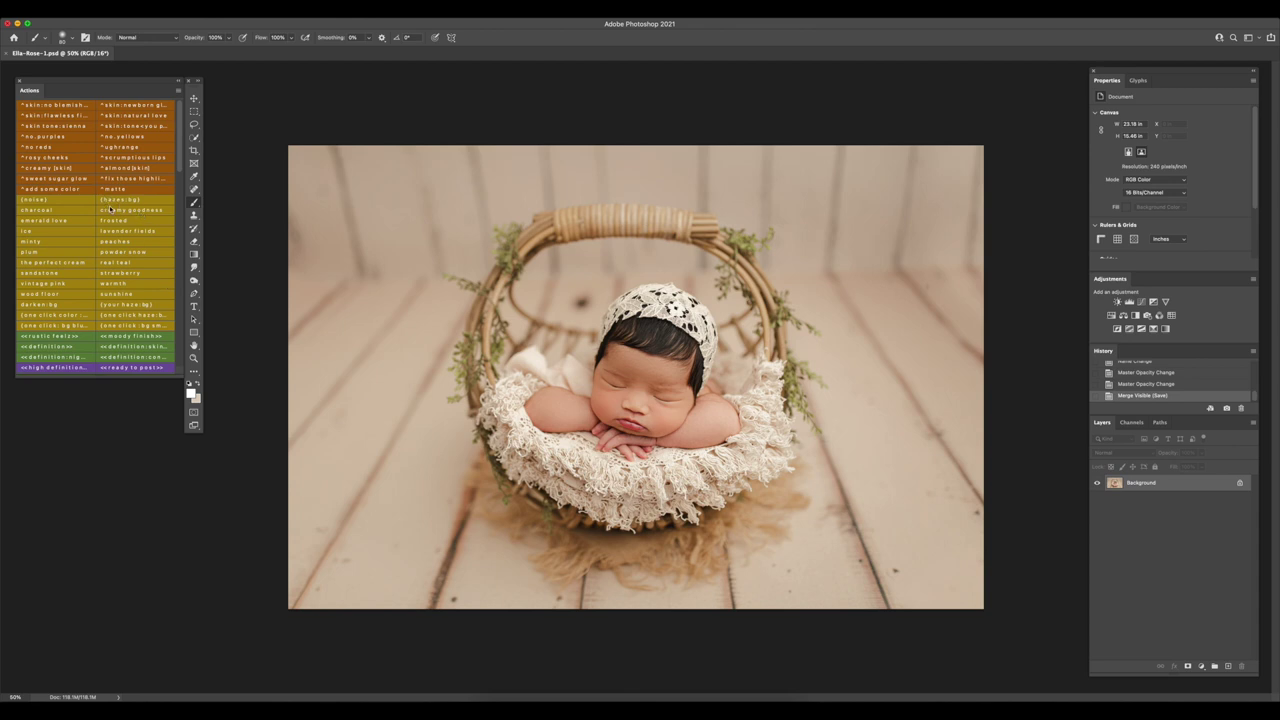
pyautogui.click(80, 8)
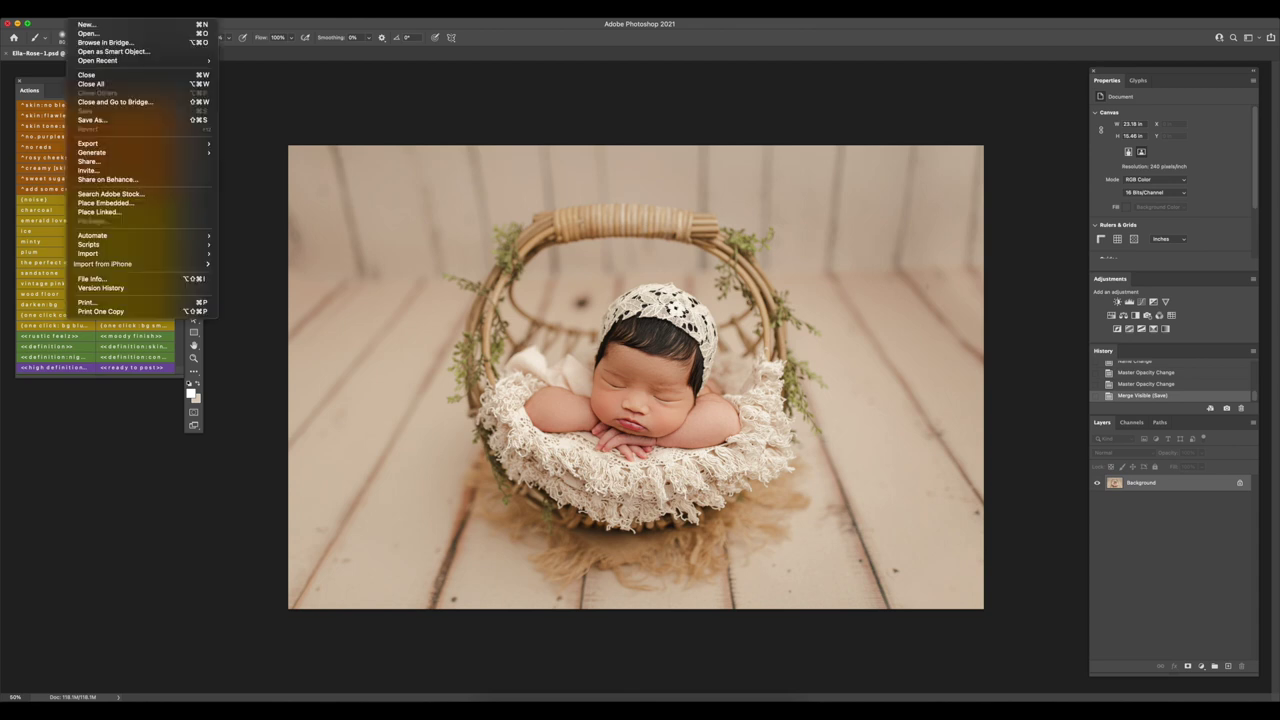
pyautogui.moveTo(103, 144)
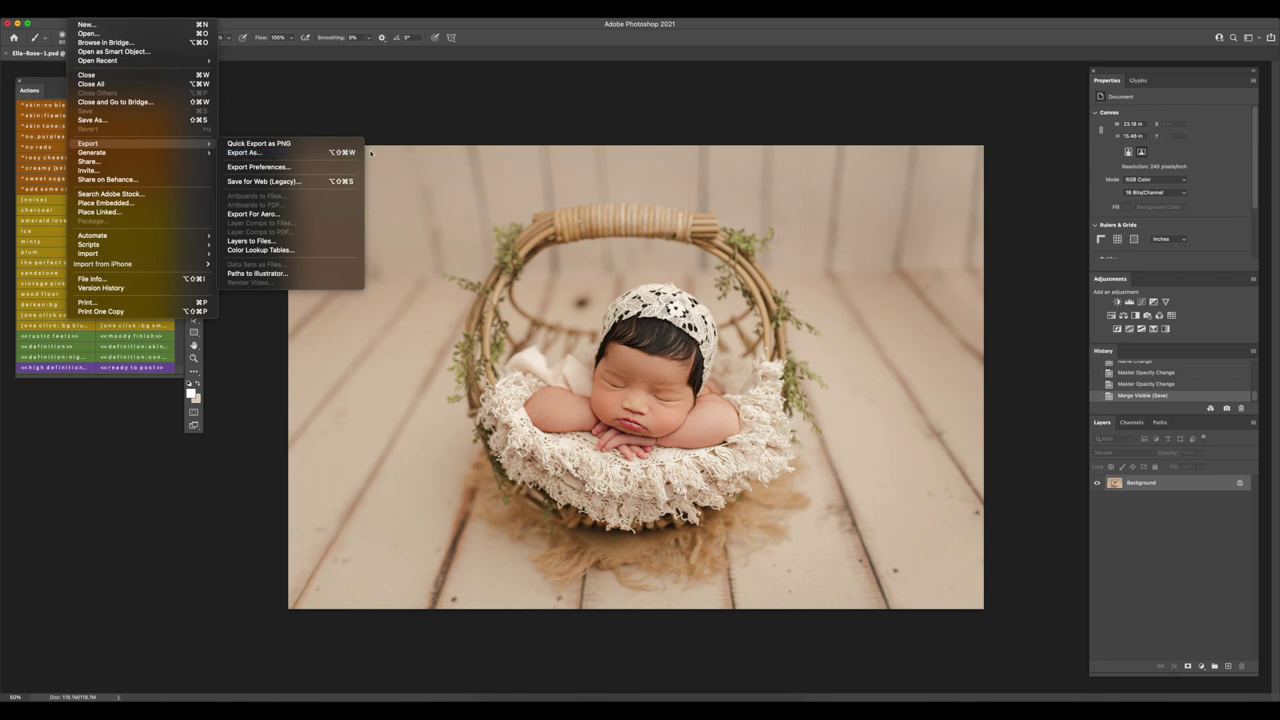
pyautogui.click(452, 97)
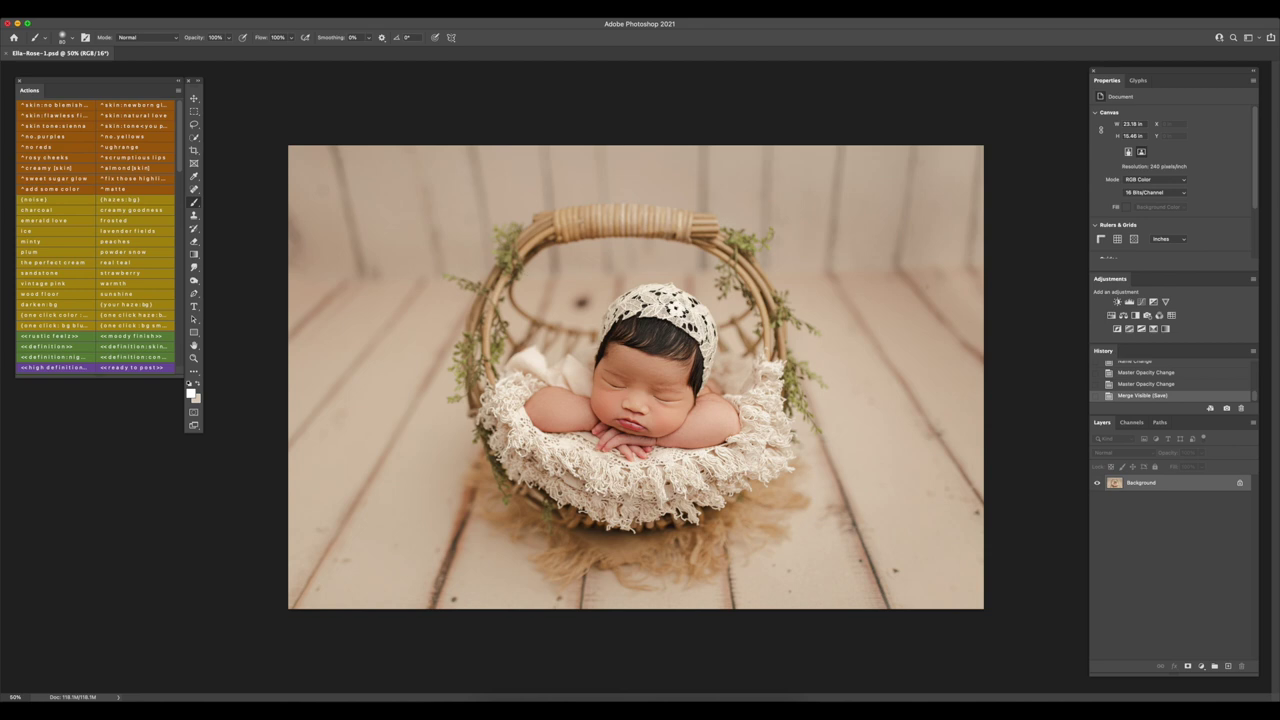
# Try the one click color background action with its hue set to -1 and its opacity adjusted, and delete its layer
pyautogui.scroll(-1, 74, 329)
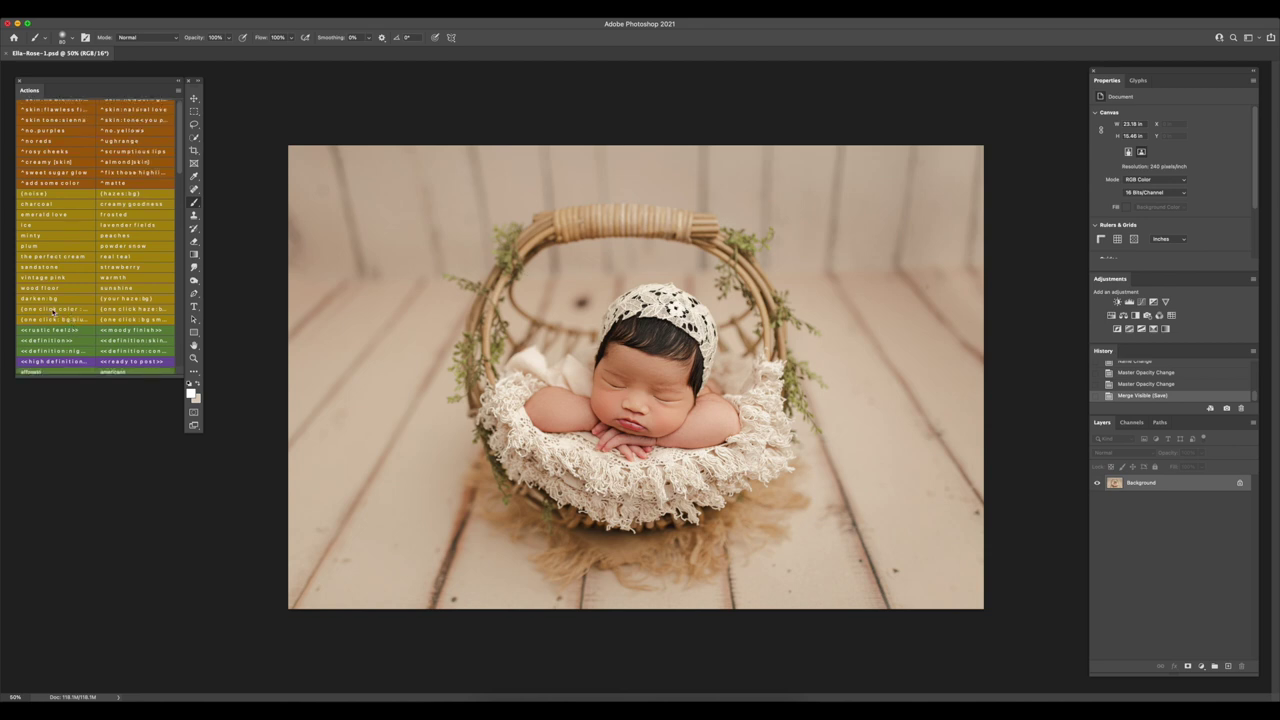
pyautogui.click(57, 313)
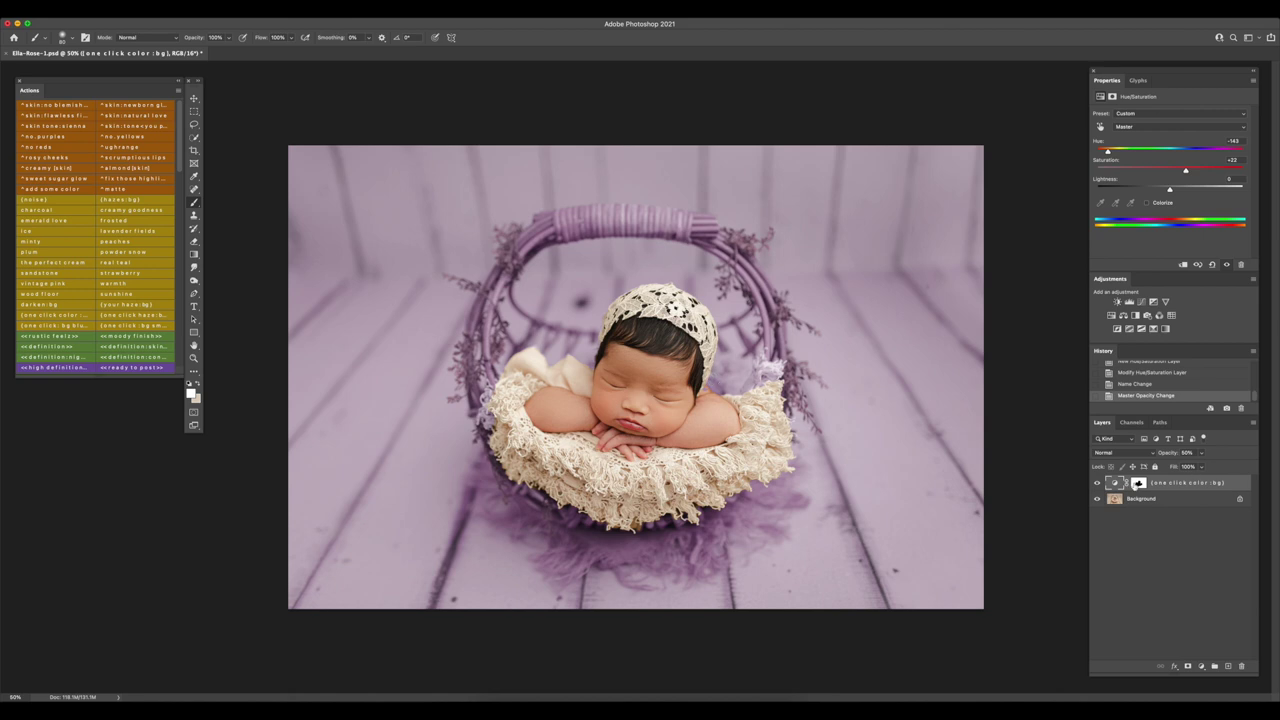
pyautogui.moveTo(1107, 151); pyautogui.dragTo(1172, 162)
pyautogui.click(1097, 484)
pyautogui.click(1097, 484)
pyautogui.click(1098, 485)
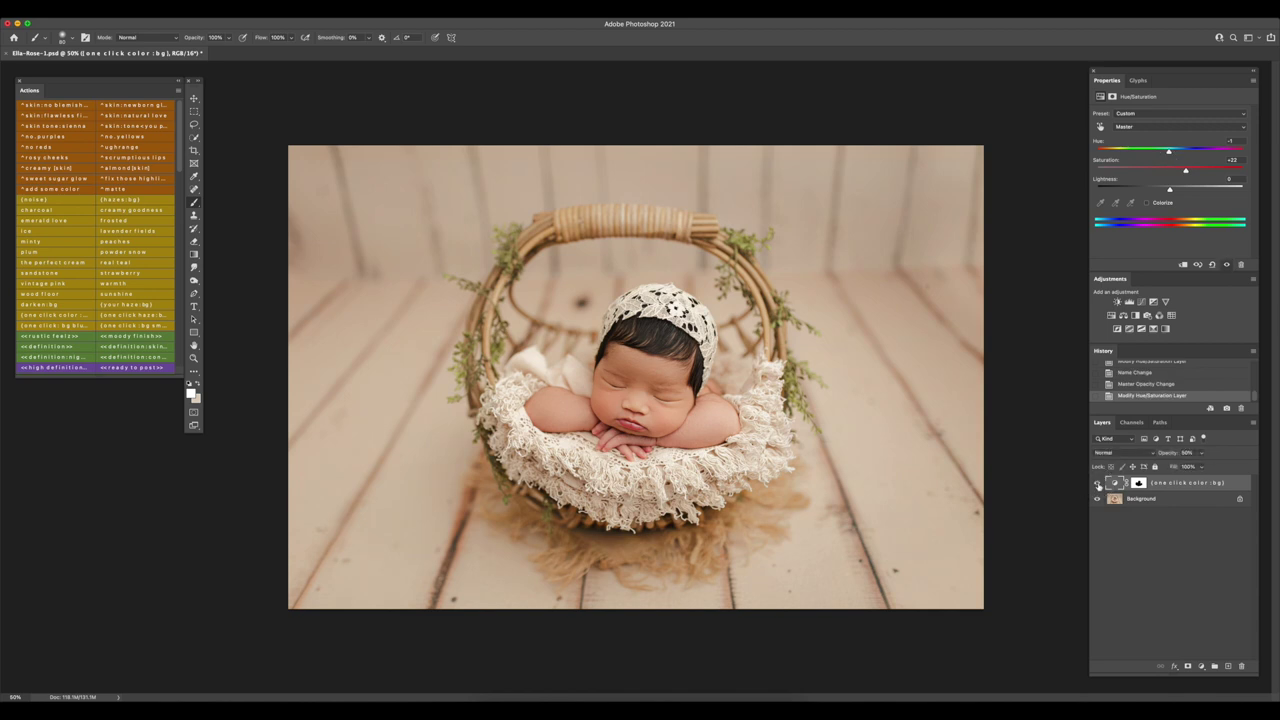
pyautogui.click(1201, 454)
pyautogui.moveTo(1201, 456)
pyautogui.mouseDown()
pyautogui.moveTo(1178, 465)
pyautogui.moveTo(1191, 465)
pyautogui.mouseUp()
pyautogui.click(1097, 484)
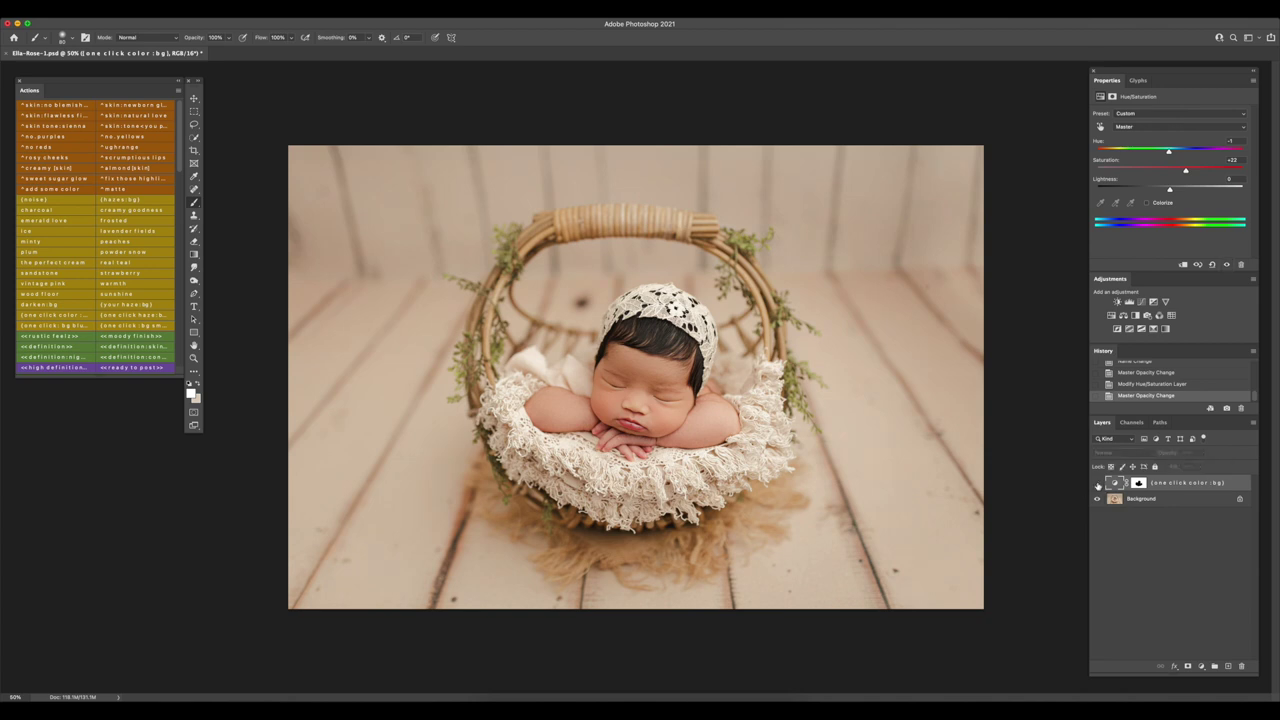
pyautogui.press('BackSpace')
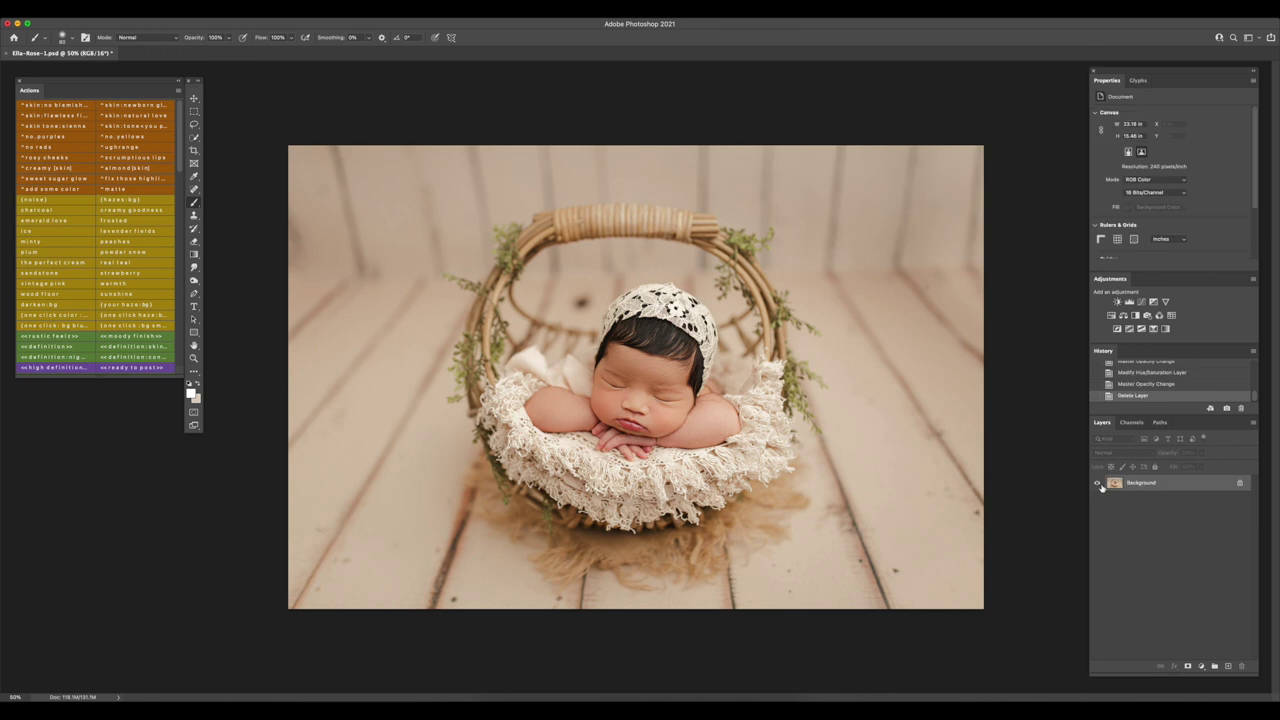